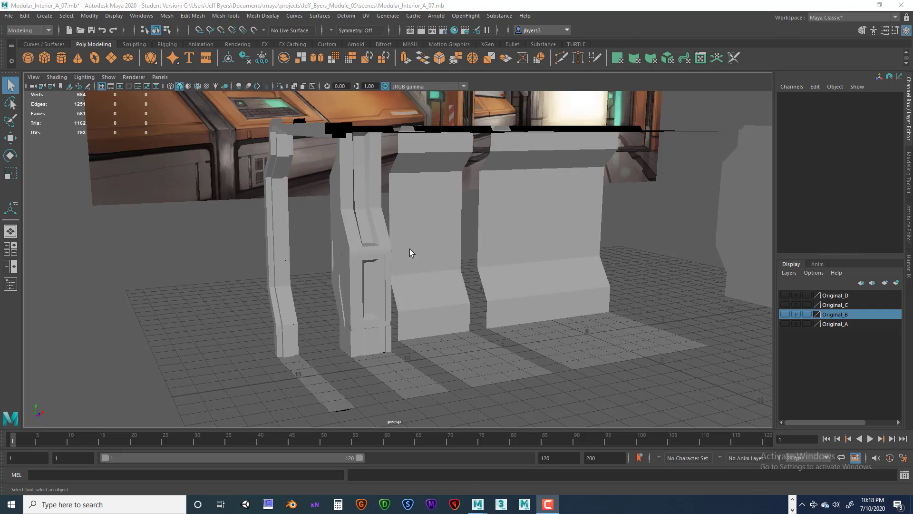
Examine the four modular wall pieces from several angles against the corridor concept image behind them.
{"action": "left_click_drag", "start_coordinate": [409, 249], "coordinate": [465, 289], "text": "alt"}
{"action": "left_click", "coordinate": [450, 221]}
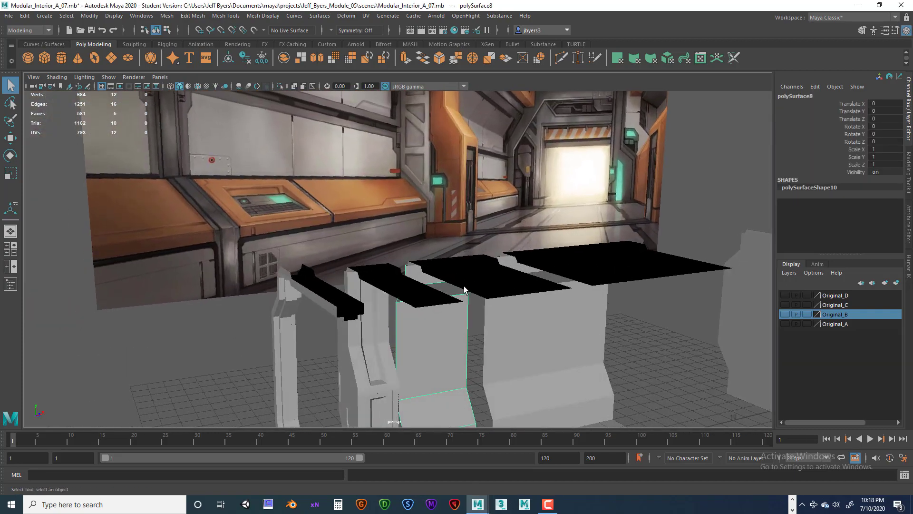
{"action": "scroll", "coordinate": [401, 267], "scroll_direction": "down", "scroll_amount": 5}
{"action": "middle_click_drag", "start_coordinate": [464, 287], "coordinate": [421, 289], "text": "alt"}
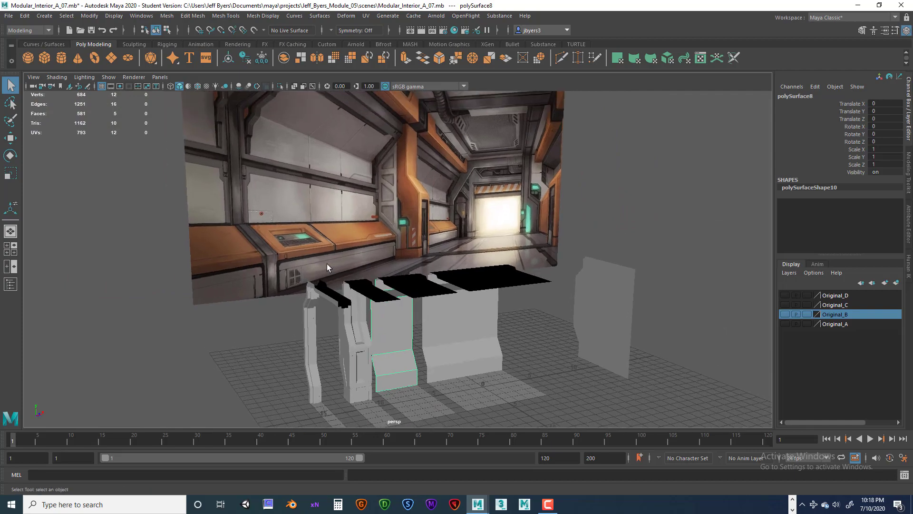
{"action": "mouse_move", "coordinate": [509, 265]}
{"action": "left_mouse_down", "text": "alt"}
{"action": "mouse_move", "coordinate": [499, 261]}
{"action": "mouse_move", "coordinate": [515, 276]}
{"action": "left_mouse_up", "text": "alt"}
{"action": "middle_click_drag", "start_coordinate": [515, 275], "coordinate": [453, 249], "text": "alt"}
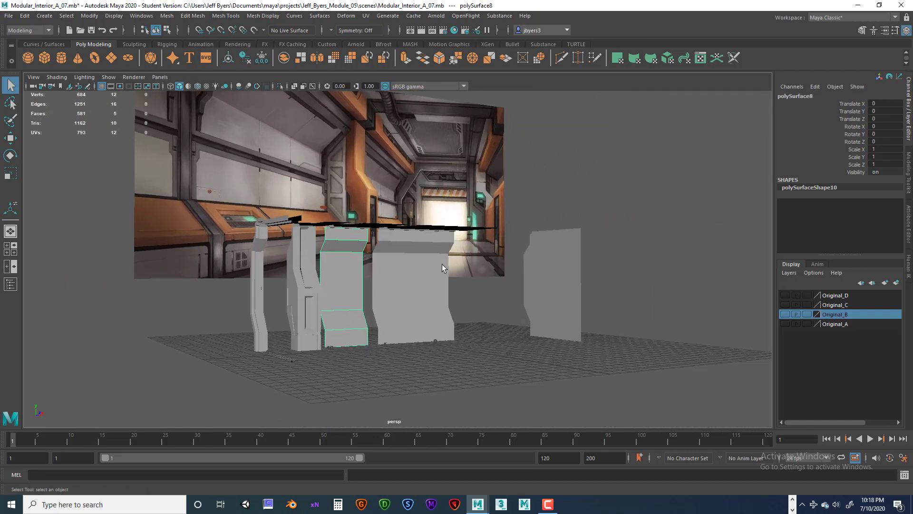
{"action": "left_click", "coordinate": [442, 288]}
{"action": "mouse_move", "coordinate": [483, 286]}
{"action": "left_mouse_down", "text": "alt"}
{"action": "mouse_move", "coordinate": [434, 289]}
{"action": "mouse_move", "coordinate": [470, 290]}
{"action": "left_mouse_up", "text": "alt"}
{"action": "left_click_drag", "start_coordinate": [401, 266], "coordinate": [387, 285], "text": "alt"}
{"action": "scroll", "coordinate": [376, 278], "scroll_direction": "up", "scroll_amount": 4}
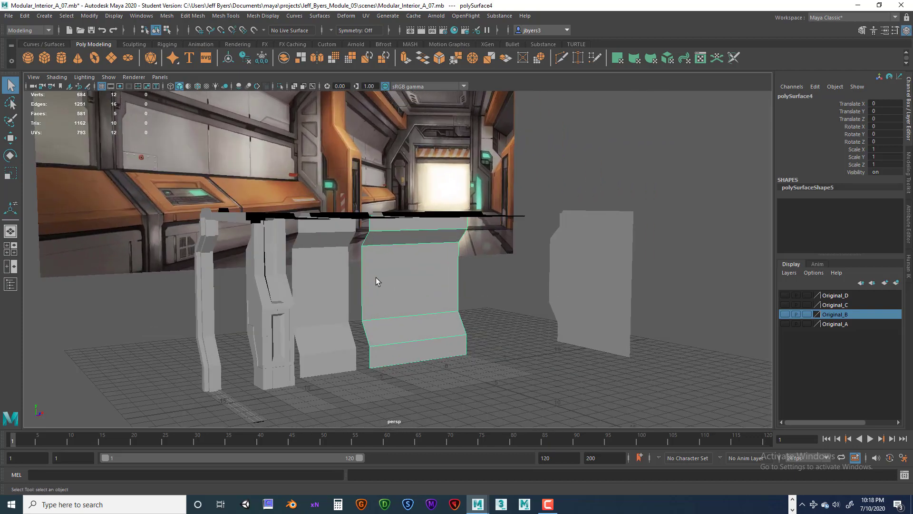
{"action": "middle_click_drag", "start_coordinate": [410, 273], "coordinate": [528, 252], "text": "alt"}
{"action": "left_click_drag", "start_coordinate": [495, 261], "coordinate": [481, 267], "text": "alt"}
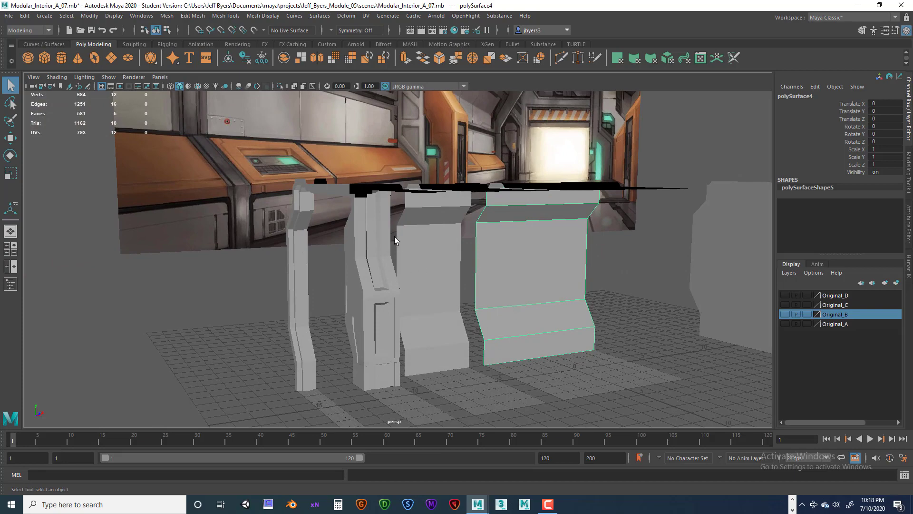
{"action": "left_click_drag", "start_coordinate": [395, 236], "coordinate": [273, 178], "text": "alt"}
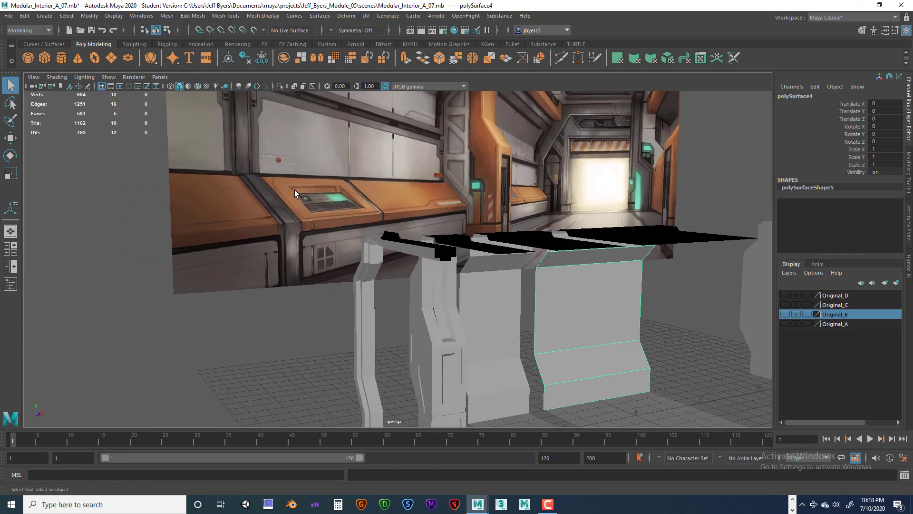
{"action": "left_click_drag", "start_coordinate": [353, 214], "coordinate": [323, 189], "text": "alt"}
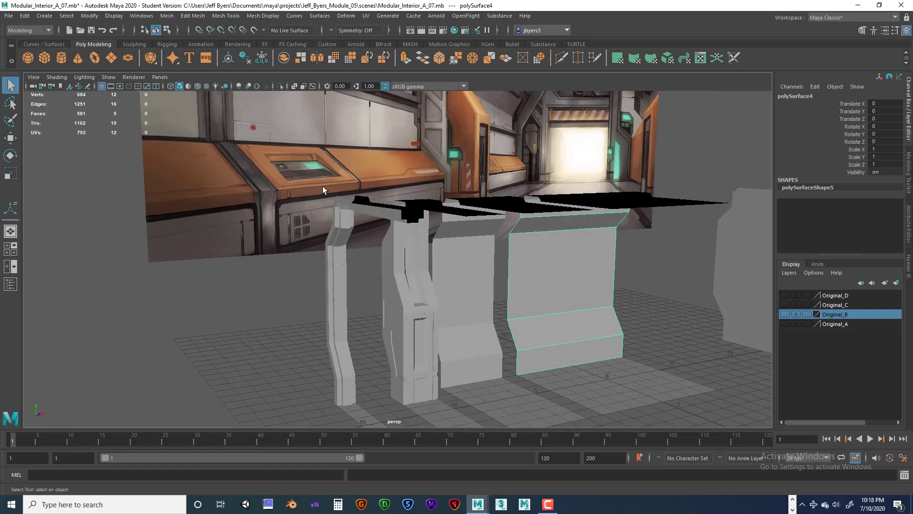
{"action": "left_click_drag", "start_coordinate": [371, 167], "coordinate": [357, 166], "text": "alt"}
{"action": "left_click_drag", "start_coordinate": [454, 303], "coordinate": [418, 357], "text": "alt"}
{"action": "middle_click_drag", "start_coordinate": [418, 355], "coordinate": [432, 270], "text": "alt"}
{"action": "scroll", "coordinate": [379, 302], "scroll_direction": "up", "scroll_amount": 5}
{"action": "scroll", "coordinate": [431, 270], "scroll_direction": "down", "scroll_amount": 3}
{"action": "scroll", "coordinate": [432, 269], "scroll_direction": "down", "scroll_amount": 6}
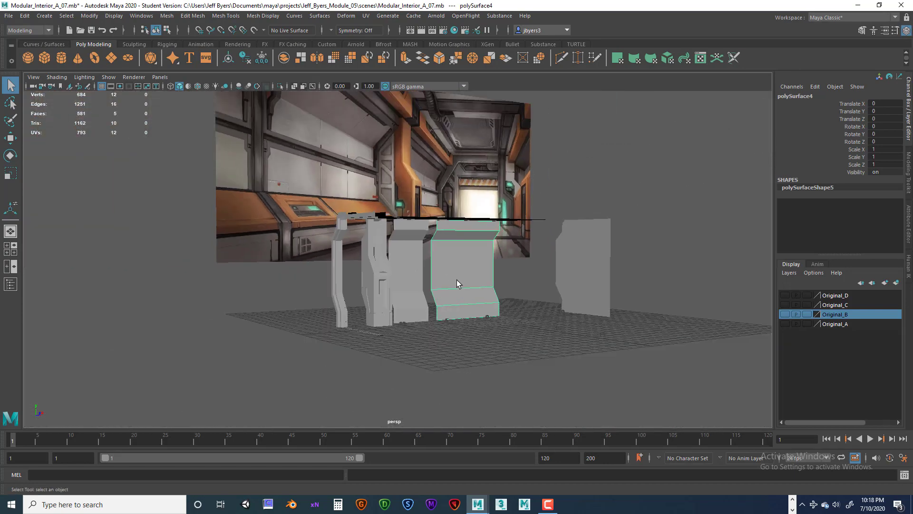
{"action": "scroll", "coordinate": [493, 284], "scroll_direction": "up", "scroll_amount": 6}
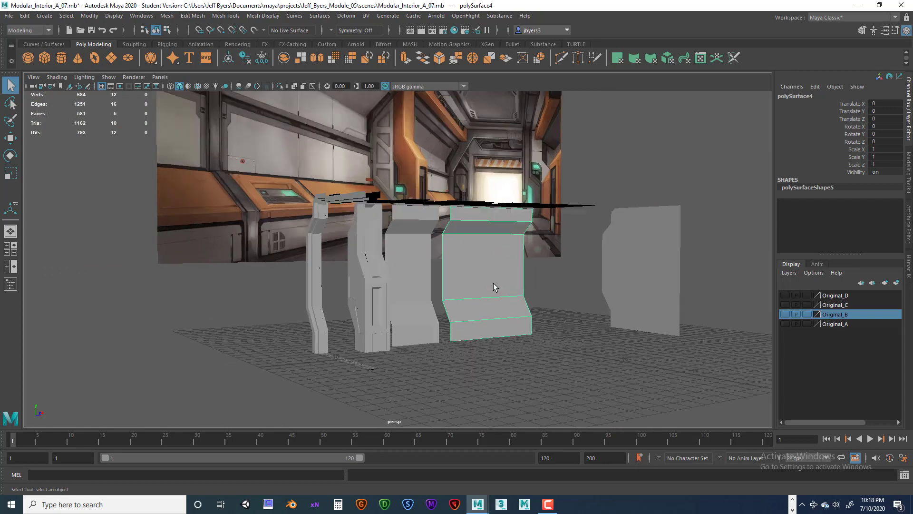
{"action": "middle_click_drag", "start_coordinate": [415, 274], "coordinate": [422, 284], "text": "alt"}
{"action": "left_click_drag", "start_coordinate": [422, 284], "coordinate": [518, 281], "text": "alt"}
Compare the narrow flat wall panel with the wide one beside it and inspect the gap between them.
{"action": "left_click", "coordinate": [430, 293]}
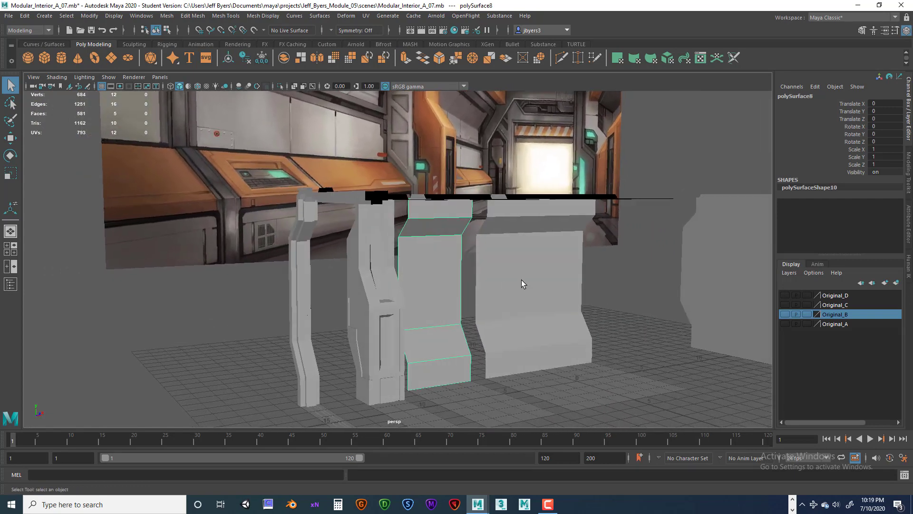
{"action": "left_click", "coordinate": [566, 268]}
{"action": "left_click_drag", "start_coordinate": [524, 269], "coordinate": [585, 297], "text": "alt"}
{"action": "left_click", "coordinate": [457, 288]}
{"action": "left_click", "coordinate": [552, 286]}
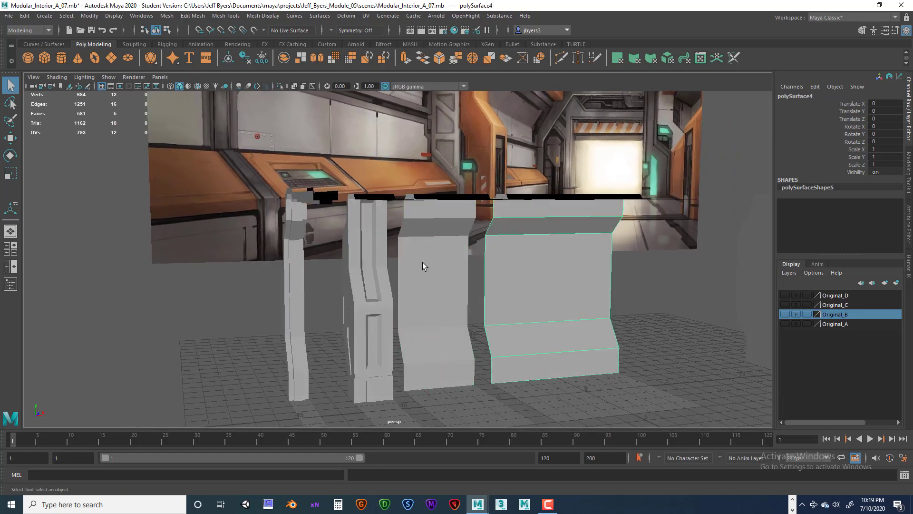
{"action": "left_click_drag", "start_coordinate": [592, 264], "coordinate": [533, 270], "text": "alt"}
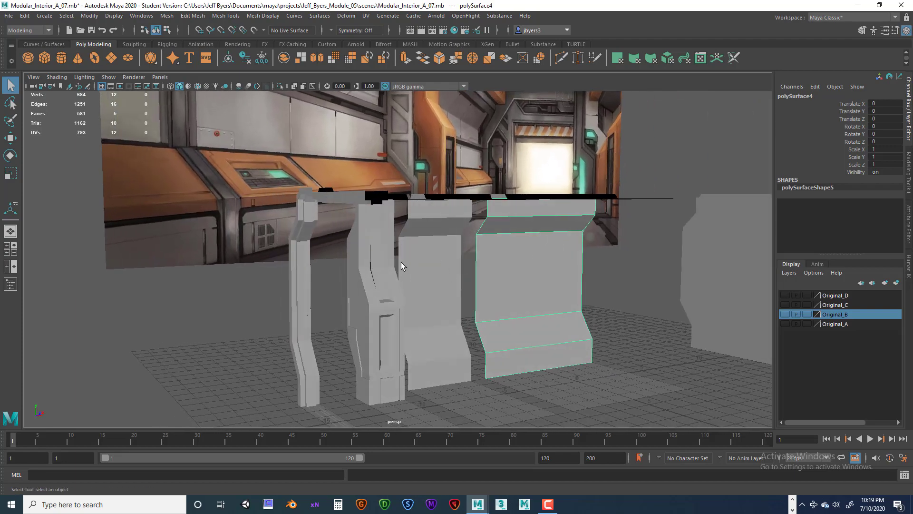
{"action": "left_click_drag", "start_coordinate": [401, 265], "coordinate": [450, 253], "text": "alt"}
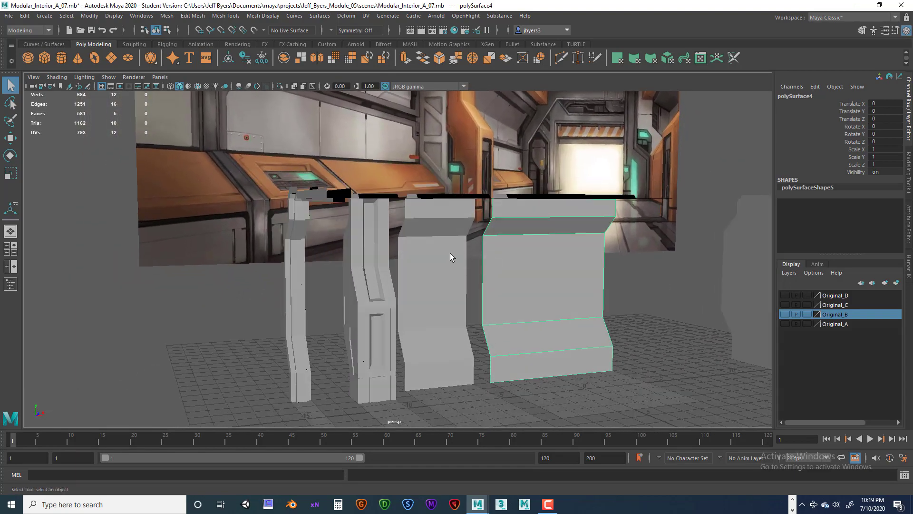
{"action": "left_click", "coordinate": [441, 255]}
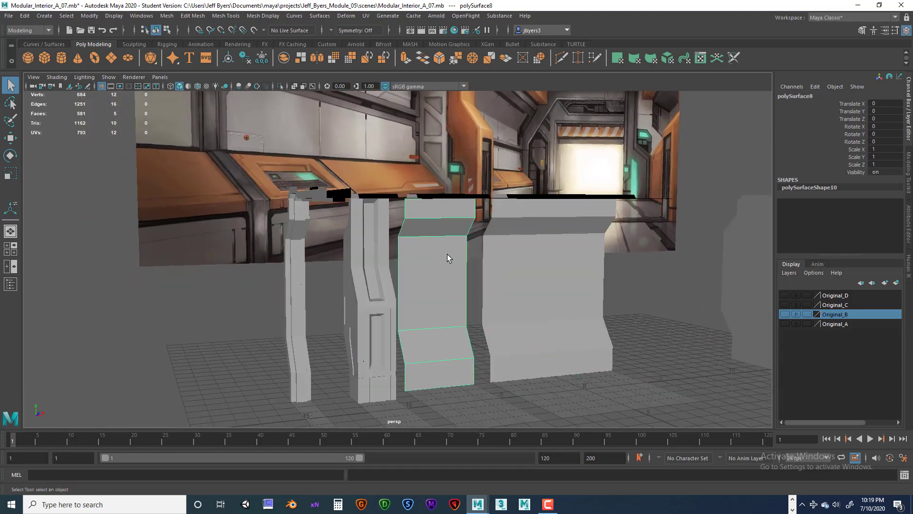
{"action": "left_click", "coordinate": [521, 257], "text": "shift"}
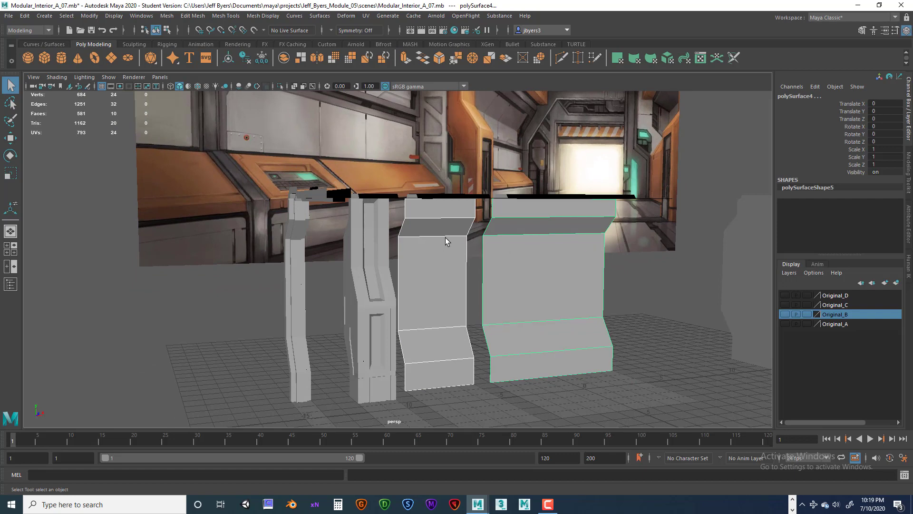
Move the narrow wall panel 1 unit along X with grid snapping so it butts against the wide panel.
{"action": "left_click", "coordinate": [462, 297]}
{"action": "left_click_drag", "start_coordinate": [481, 300], "coordinate": [427, 298], "text": "alt"}
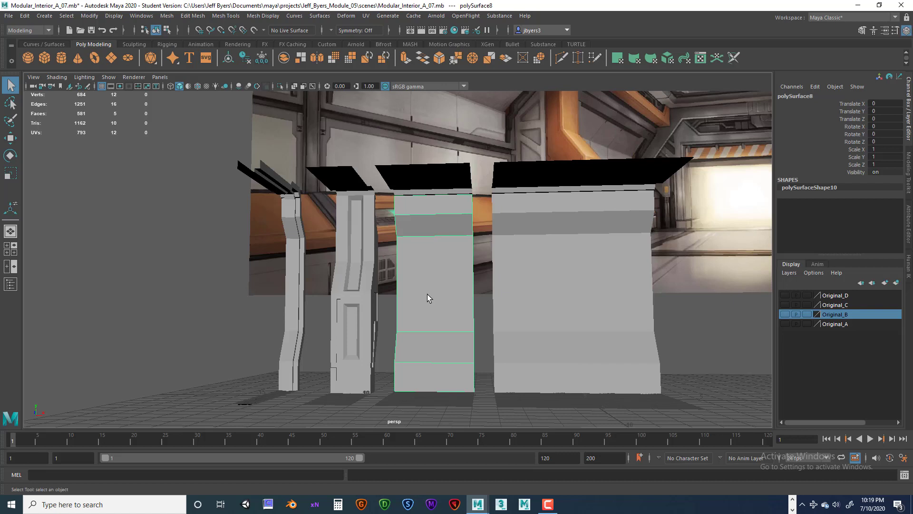
{"action": "key", "text": "w"}
{"action": "left_click_drag", "start_coordinate": [520, 398], "coordinate": [539, 398]}
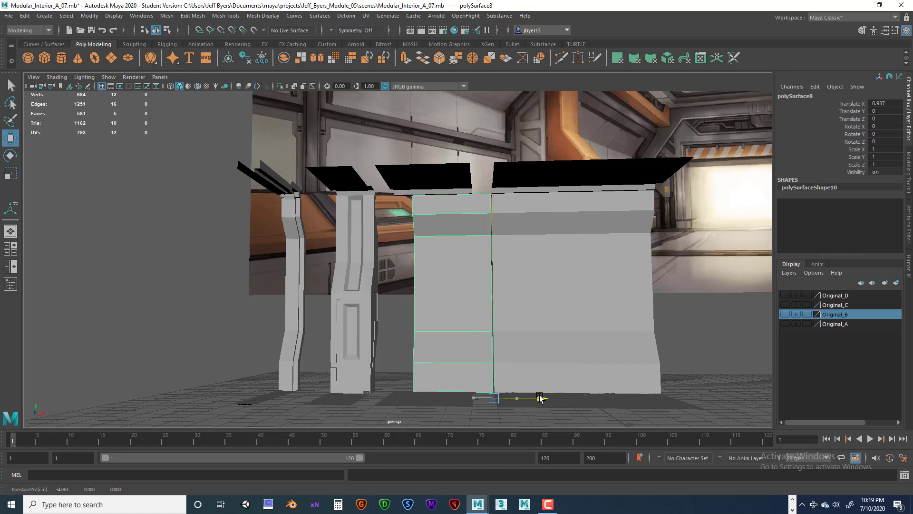
{"action": "key", "text": "ctrl+z"}
{"action": "left_click", "coordinate": [199, 30]}
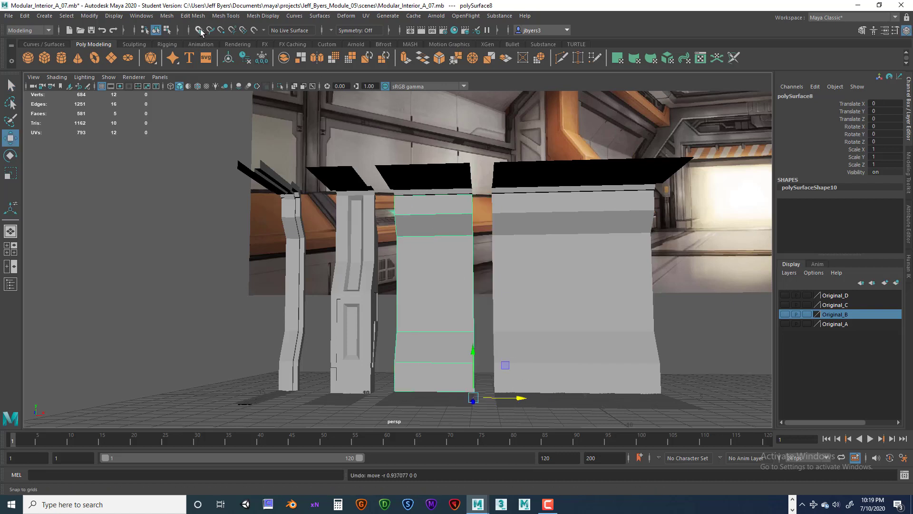
{"action": "mouse_move", "coordinate": [520, 399]}
{"action": "left_mouse_down"}
{"action": "mouse_move", "coordinate": [527, 401]}
{"action": "mouse_move", "coordinate": [505, 401]}
{"action": "left_mouse_up"}
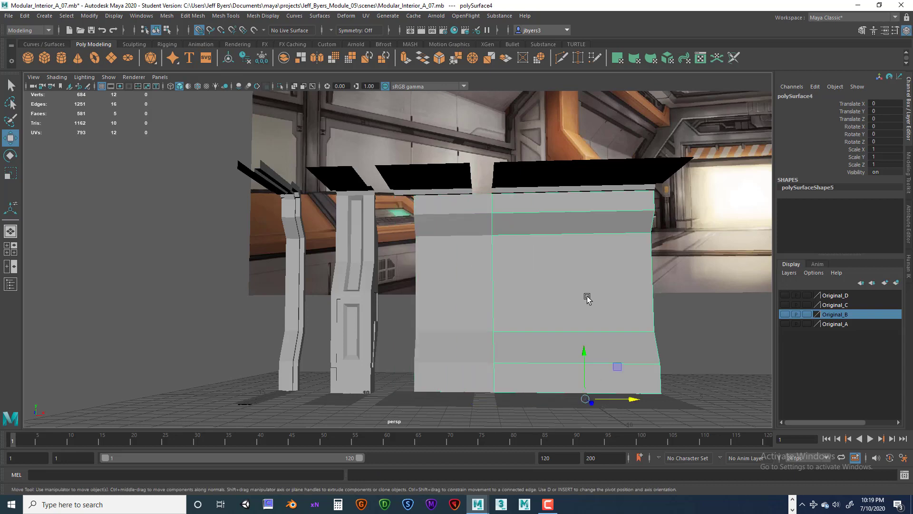
Combine the narrow and wide wall panels into one mesh.
{"action": "left_click_drag", "start_coordinate": [587, 298], "coordinate": [556, 300], "text": "alt"}
{"action": "left_click", "coordinate": [467, 294], "text": "shift"}
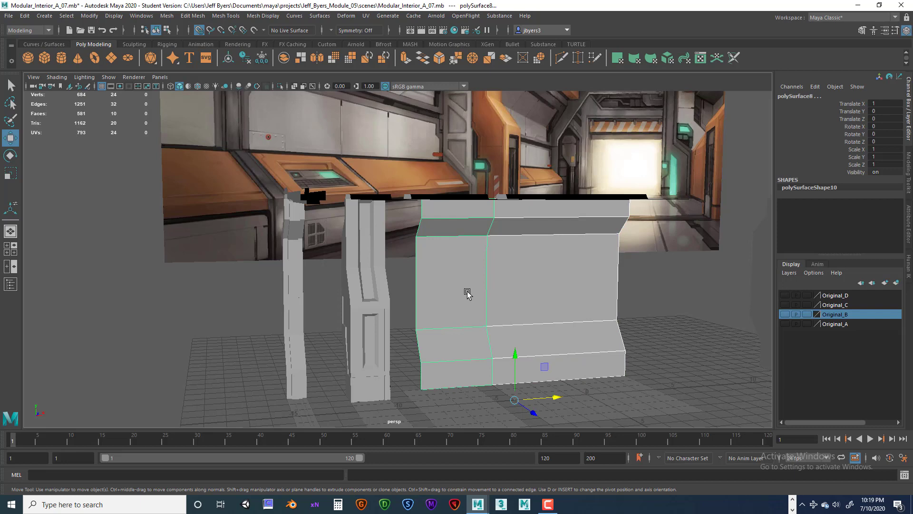
{"action": "scroll", "coordinate": [413, 207], "scroll_direction": "up", "scroll_amount": 3}
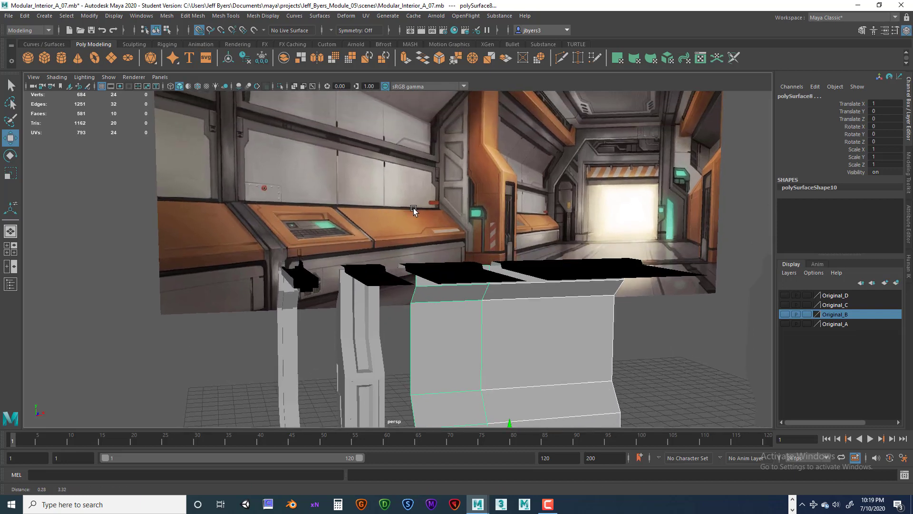
{"action": "left_click_drag", "start_coordinate": [413, 207], "coordinate": [434, 159], "text": "alt"}
{"action": "left_click_drag", "start_coordinate": [489, 261], "coordinate": [542, 262], "text": "alt"}
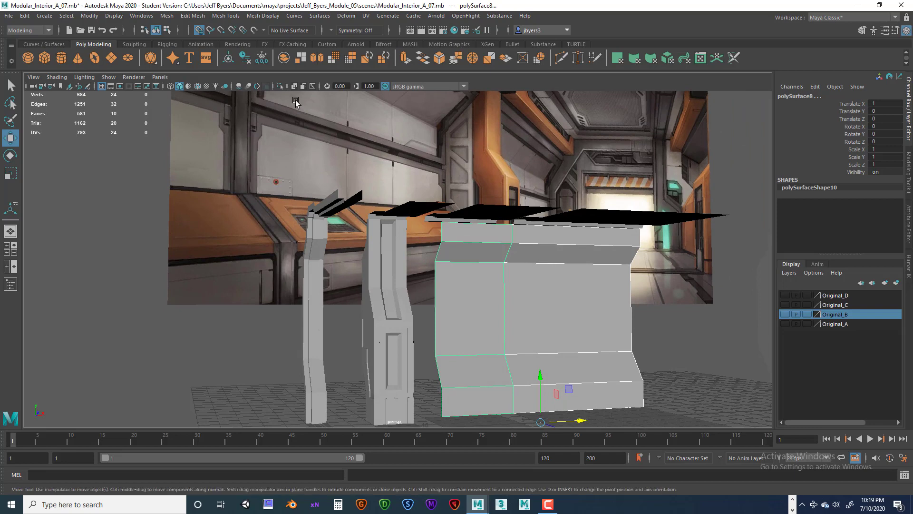
{"action": "left_click", "coordinate": [283, 59]}
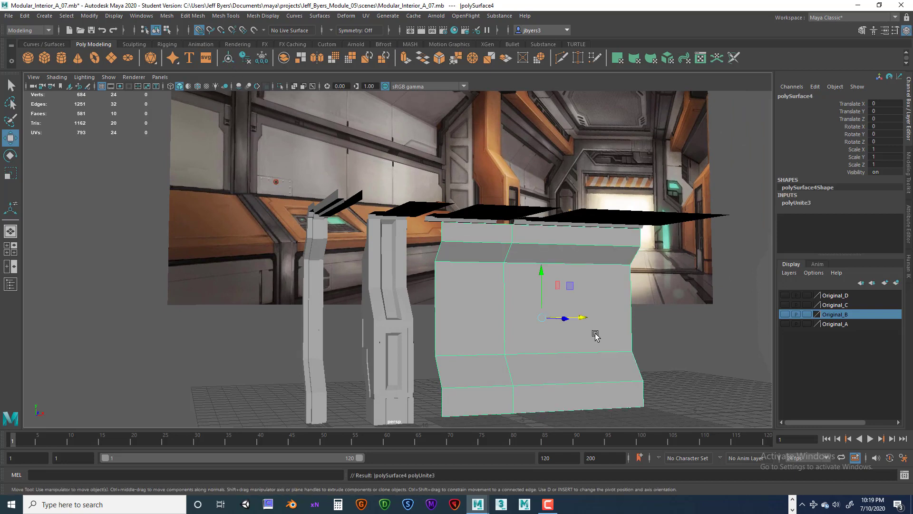
Merge the overlapping vertices along the combined panel's vertical seam with a 0.001 threshold, and return to object mode.
{"action": "left_click_drag", "start_coordinate": [604, 319], "coordinate": [607, 316], "text": "alt"}
{"action": "right_click_drag", "start_coordinate": [535, 230], "coordinate": [491, 229]}
{"action": "left_click_drag", "start_coordinate": [505, 265], "coordinate": [545, 248], "text": "alt"}
{"action": "left_click_drag", "start_coordinate": [501, 197], "coordinate": [516, 440]}
{"action": "left_click_drag", "start_coordinate": [527, 373], "coordinate": [508, 231], "text": "alt"}
{"action": "key", "text": "space"}
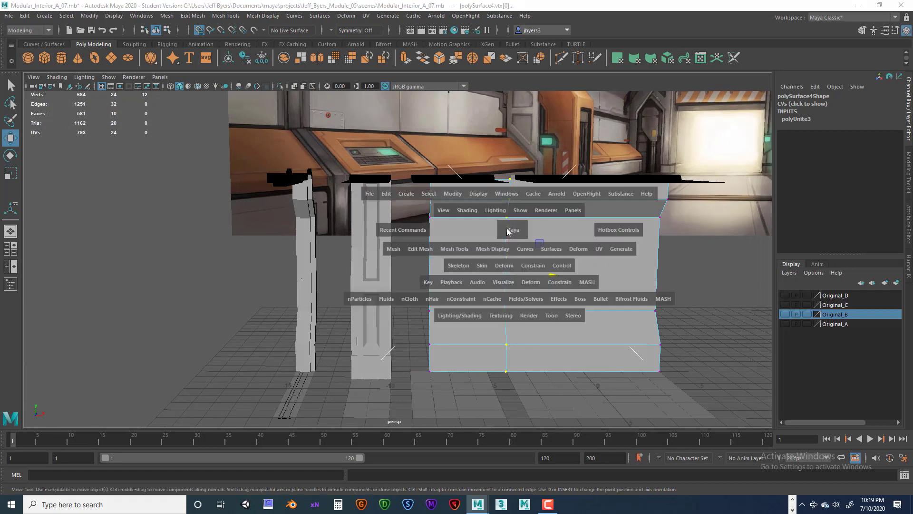
{"action": "left_click", "coordinate": [421, 248]}
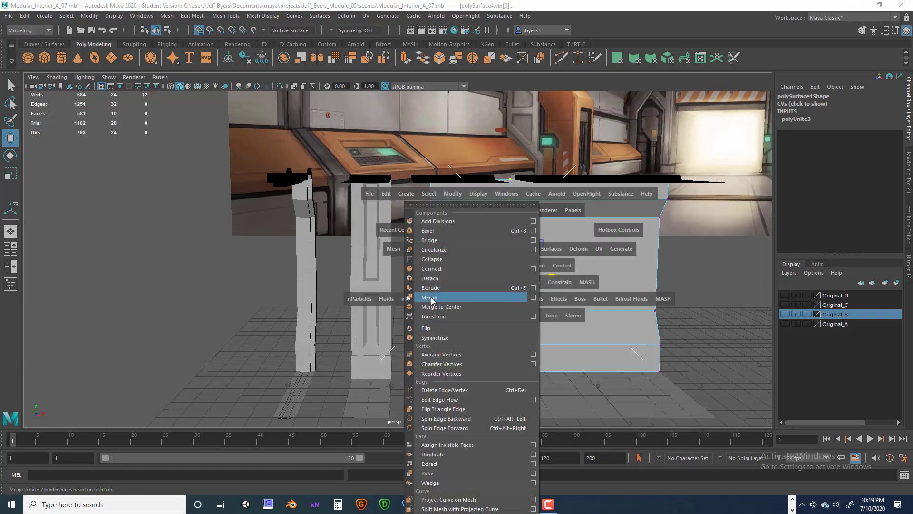
{"action": "left_click", "coordinate": [385, 276]}
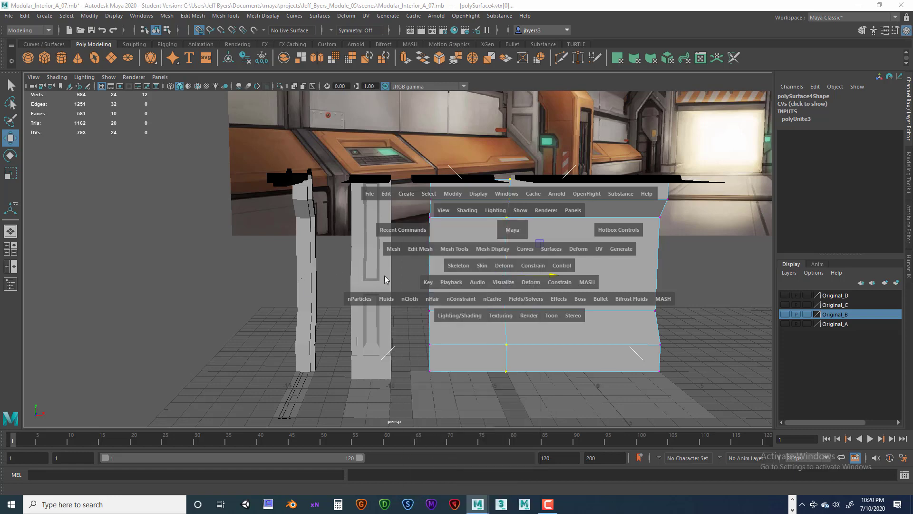
{"action": "left_click", "coordinate": [410, 249]}
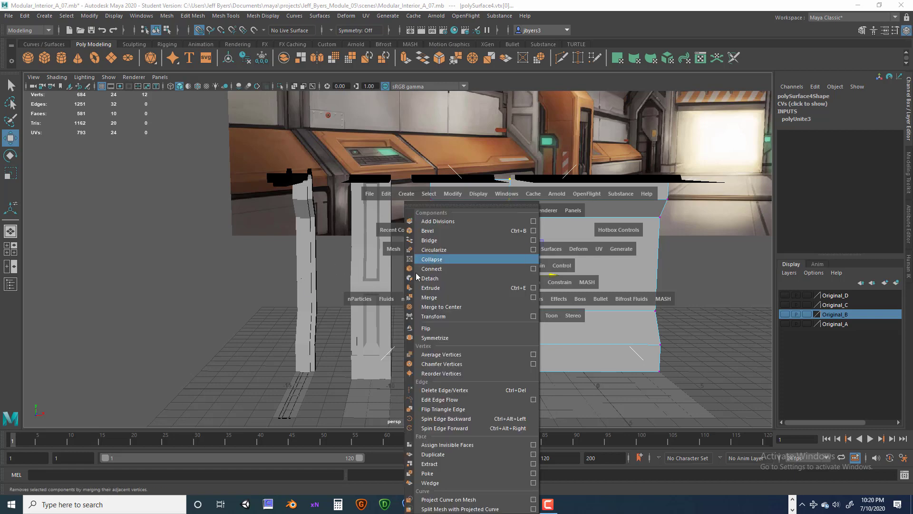
{"action": "left_click", "coordinate": [534, 297]}
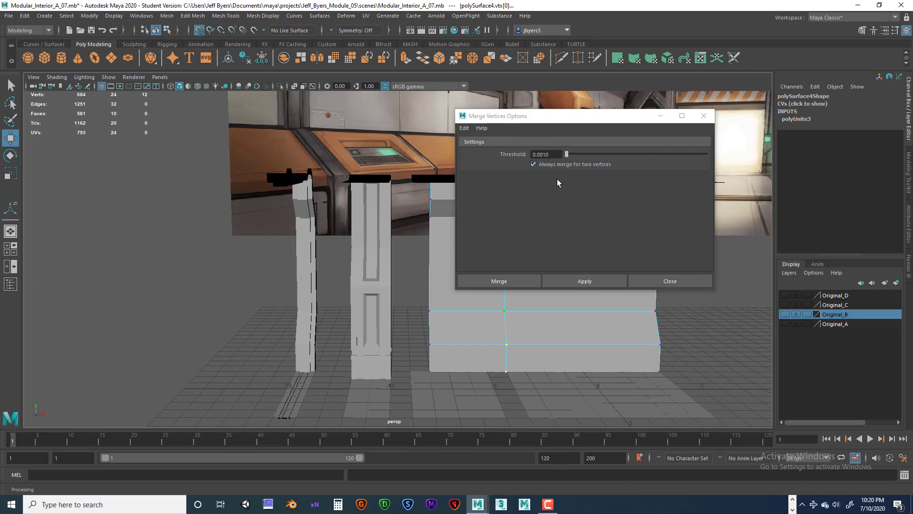
{"action": "left_click", "coordinate": [512, 281]}
{"action": "right_click_drag", "start_coordinate": [597, 229], "coordinate": [584, 289]}
Insert a vertical edge loop close to each outer side edge of the combined wall panel.
{"action": "left_click_drag", "start_coordinate": [601, 249], "coordinate": [612, 251], "text": "alt"}
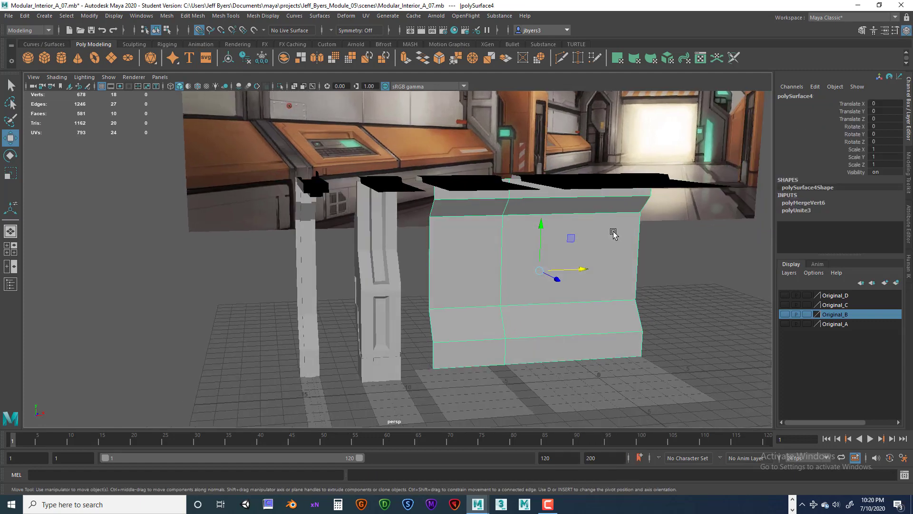
{"action": "right_click_drag", "start_coordinate": [613, 233], "coordinate": [560, 248], "text": "shift"}
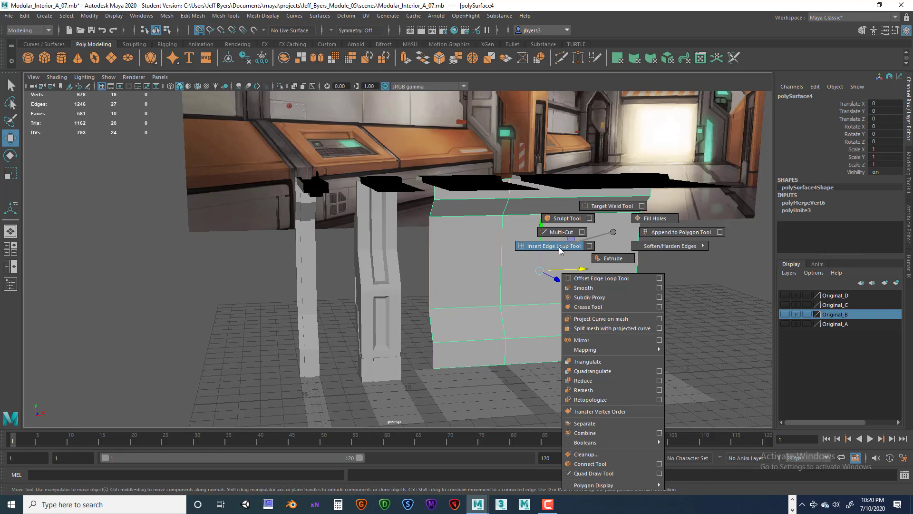
{"action": "right_click_drag", "start_coordinate": [559, 248], "coordinate": [558, 246], "text": "shift"}
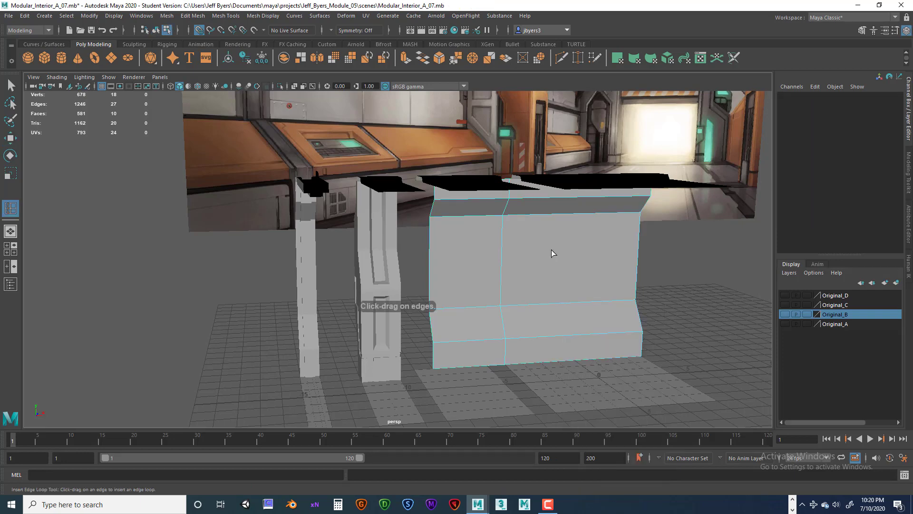
{"action": "left_click_drag", "start_coordinate": [552, 249], "coordinate": [499, 272], "text": "alt"}
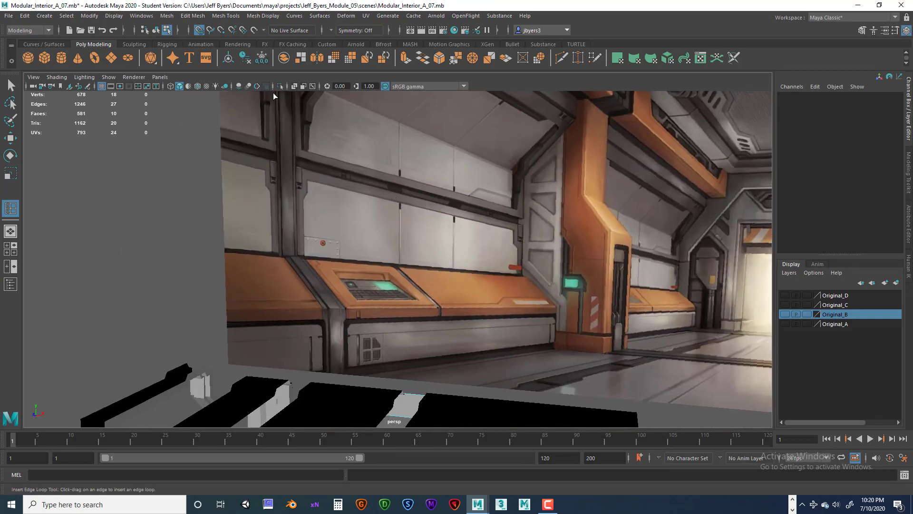
{"action": "middle_click_drag", "start_coordinate": [379, 277], "coordinate": [404, 264], "text": "alt"}
{"action": "left_click_drag", "start_coordinate": [404, 265], "coordinate": [393, 198], "text": "alt"}
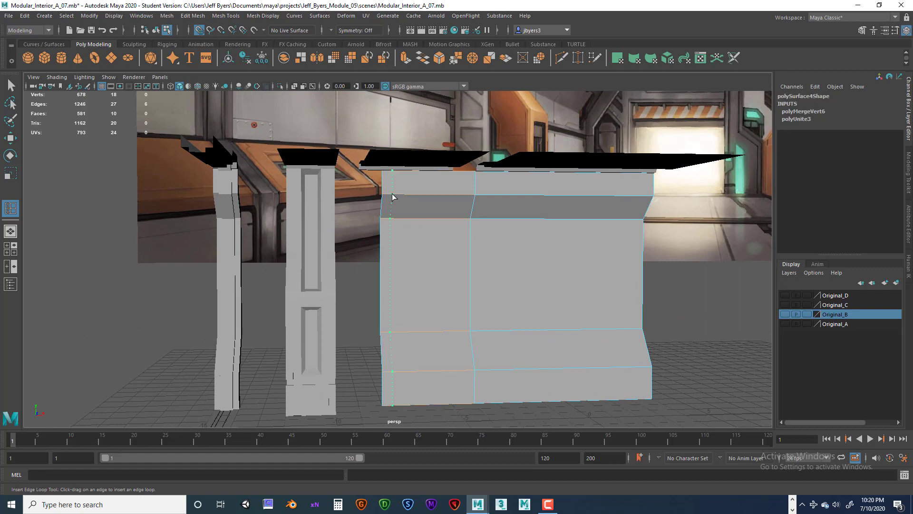
{"action": "left_click", "coordinate": [393, 197]}
{"action": "left_click_drag", "start_coordinate": [644, 198], "coordinate": [643, 197]}
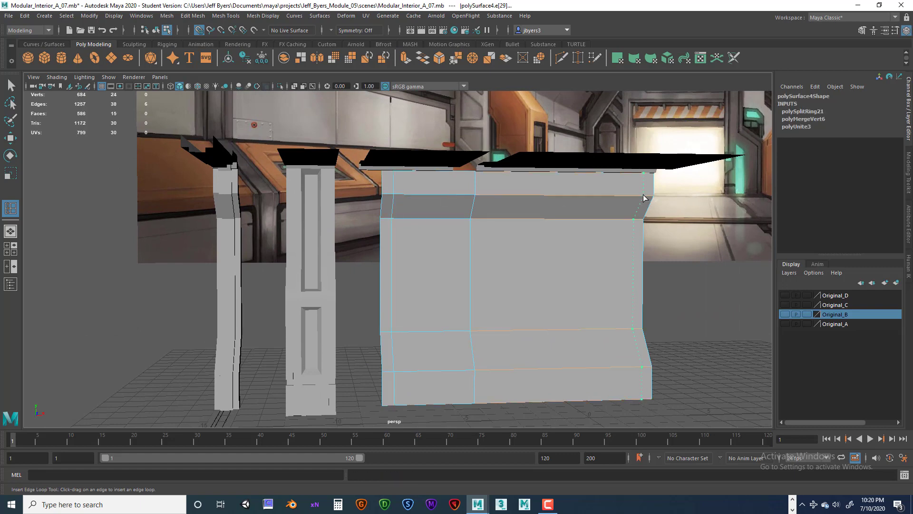
{"action": "left_click_drag", "start_coordinate": [643, 197], "coordinate": [644, 198]}
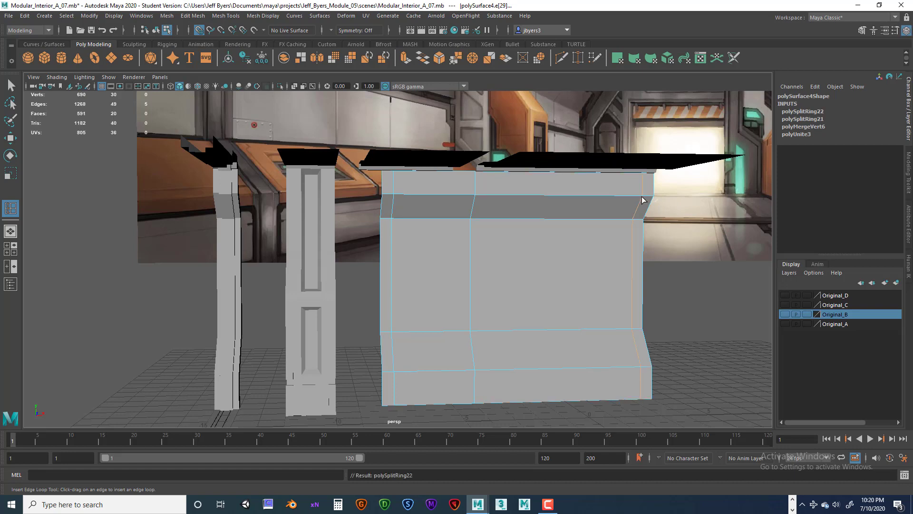
Insert a vertical edge loop close to each side of the combined wall panel's seam.
{"action": "left_click_drag", "start_coordinate": [584, 237], "coordinate": [536, 268], "text": "alt"}
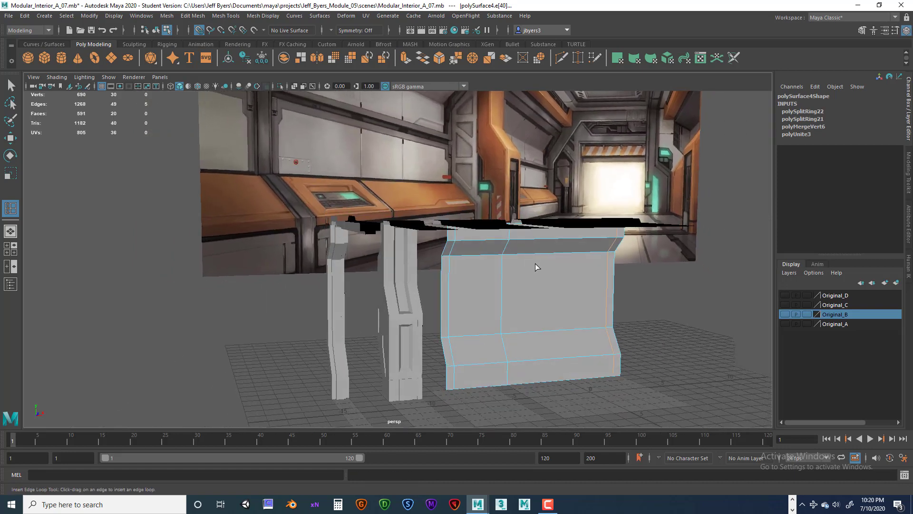
{"action": "left_click_drag", "start_coordinate": [379, 161], "coordinate": [428, 223], "text": "alt"}
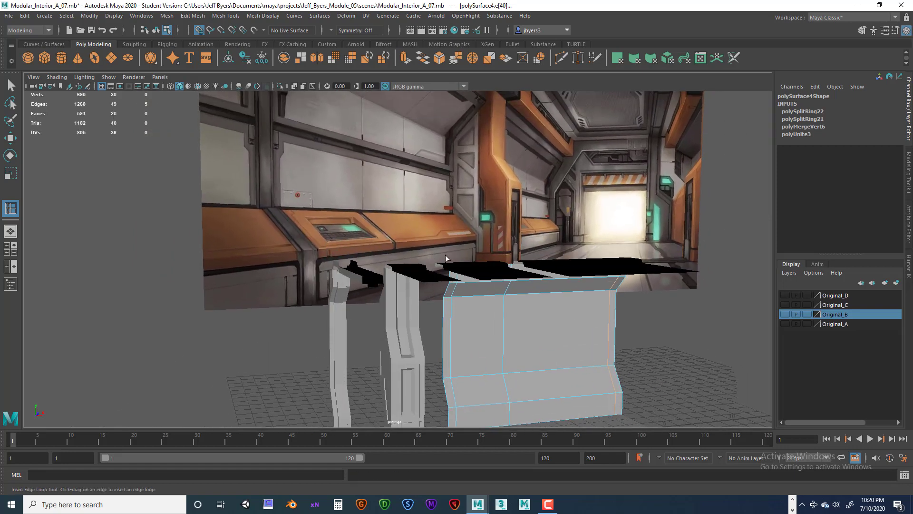
{"action": "left_click_drag", "start_coordinate": [530, 287], "coordinate": [483, 216], "text": "alt"}
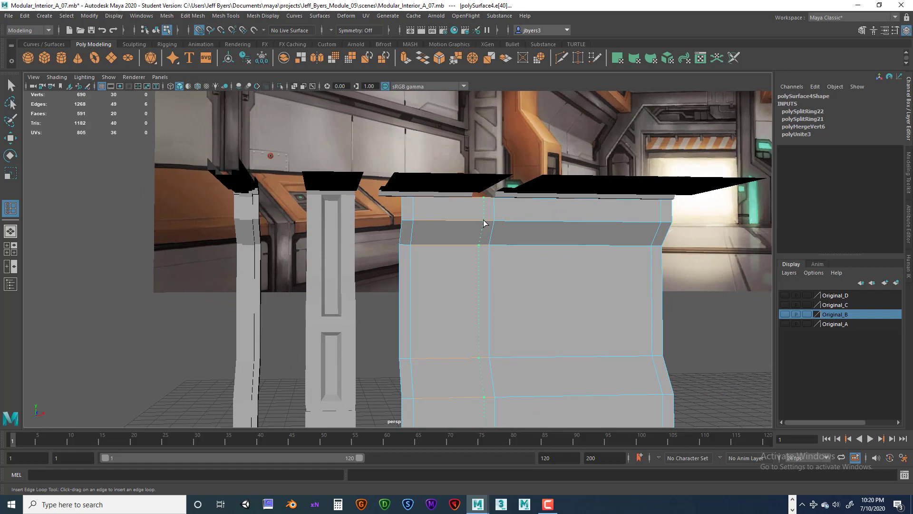
{"action": "left_click", "coordinate": [483, 222]}
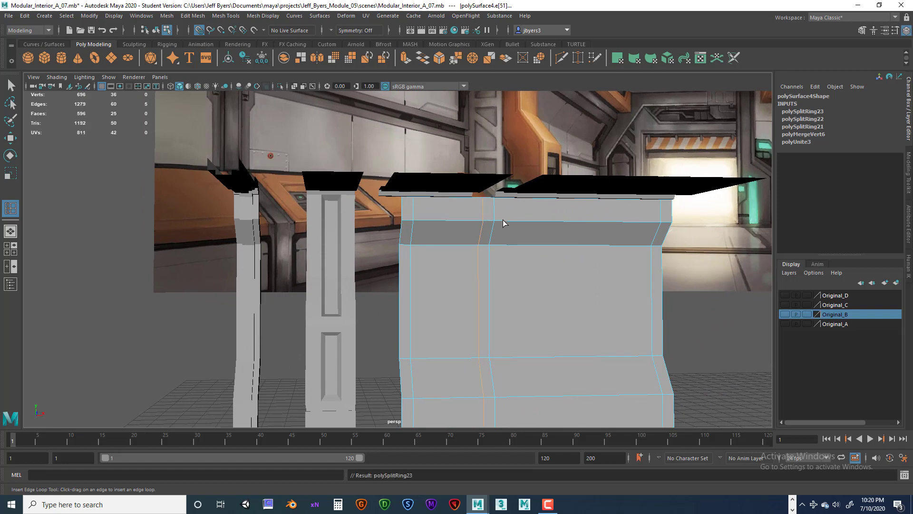
{"action": "left_click_drag", "start_coordinate": [507, 224], "coordinate": [479, 255]}
Insert one horizontal edge loop near the wall panel's bottom edge and another near its top edge.
{"action": "scroll", "coordinate": [480, 251], "scroll_direction": "up", "scroll_amount": 4}
{"action": "middle_click_drag", "start_coordinate": [484, 247], "coordinate": [470, 200], "text": "alt"}
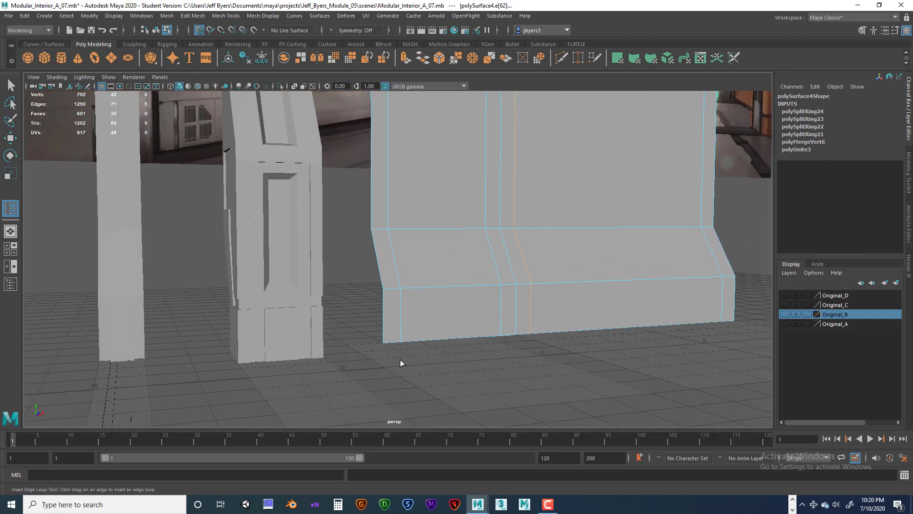
{"action": "left_click", "coordinate": [384, 328]}
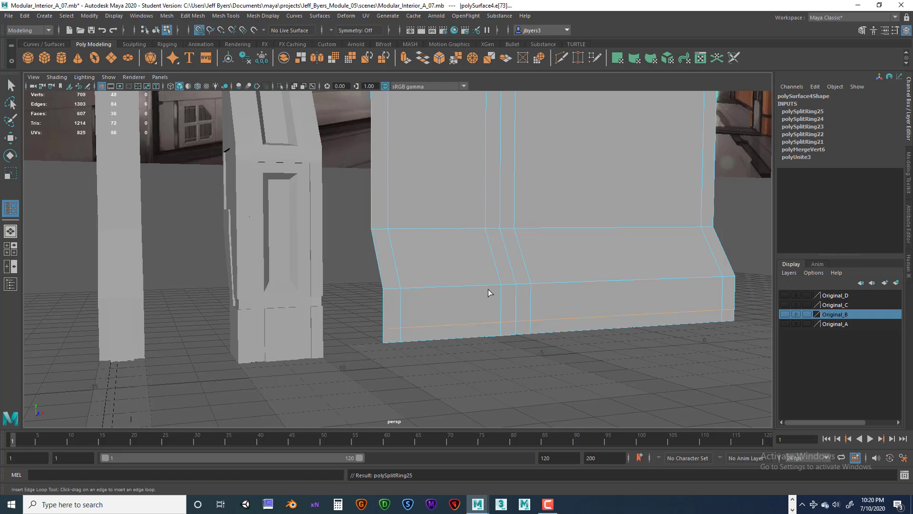
{"action": "left_click_drag", "start_coordinate": [488, 289], "coordinate": [461, 338], "text": "alt"}
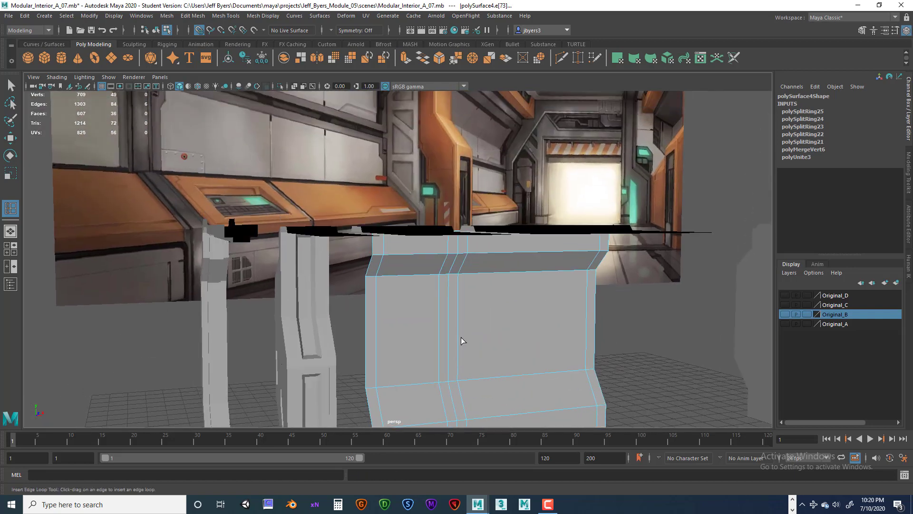
{"action": "left_click_drag", "start_coordinate": [438, 252], "coordinate": [430, 272], "text": "alt"}
{"action": "left_click", "coordinate": [376, 231]}
Insert a horizontal edge loop just below and another just above the bend under the panel's top strip.
{"action": "middle_click_drag", "start_coordinate": [431, 272], "coordinate": [452, 281], "text": "alt"}
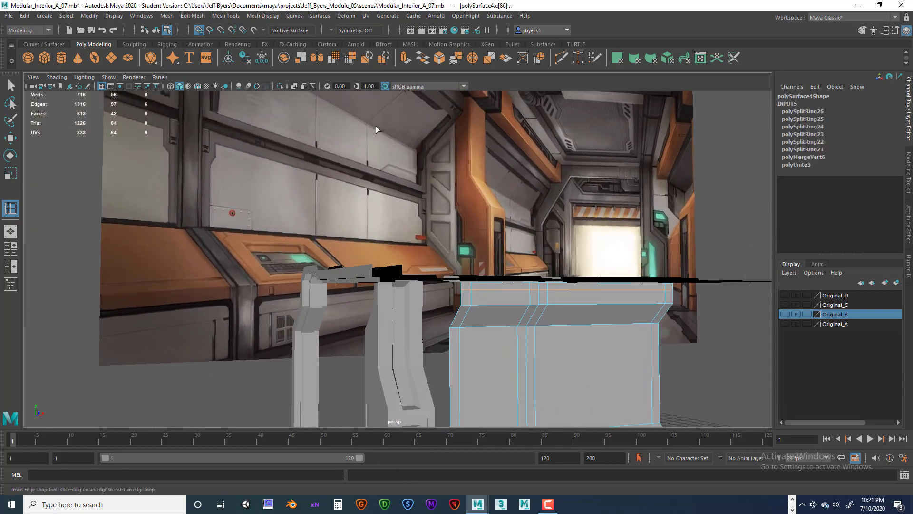
{"action": "left_click_drag", "start_coordinate": [375, 126], "coordinate": [393, 149], "text": "alt"}
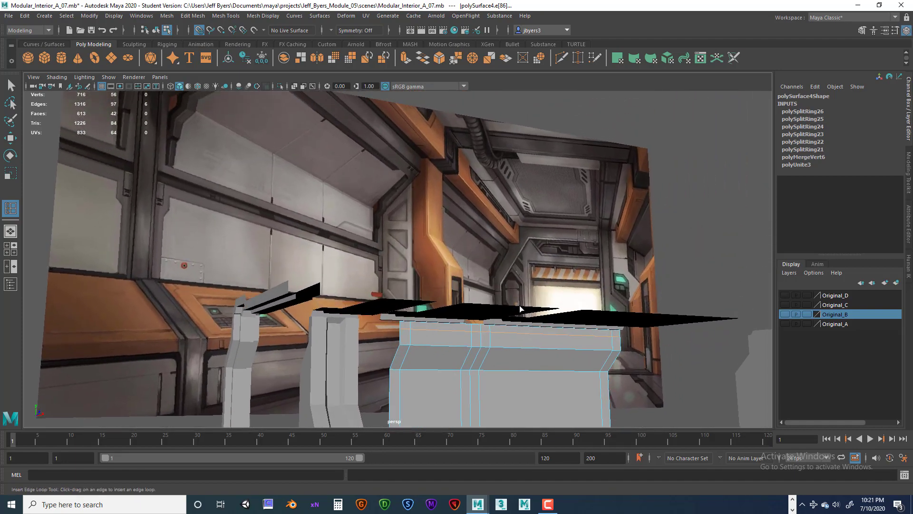
{"action": "left_click_drag", "start_coordinate": [519, 305], "coordinate": [415, 289], "text": "alt"}
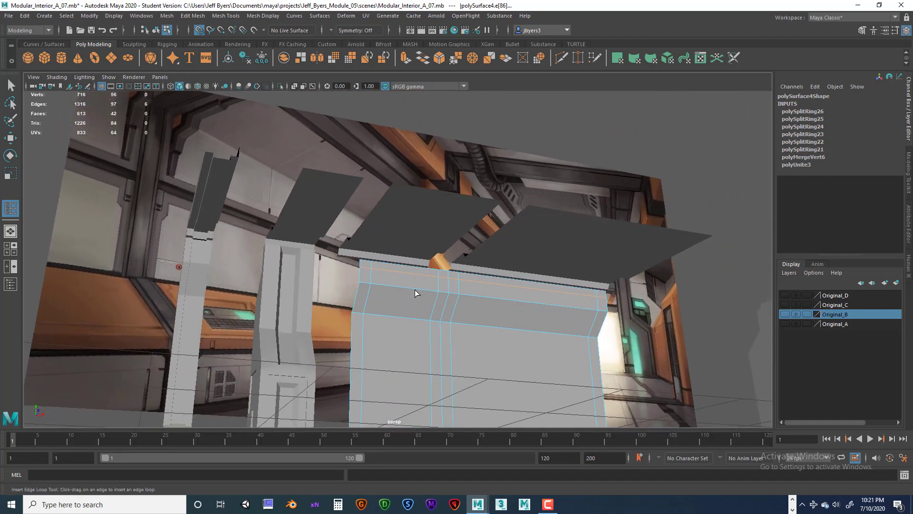
{"action": "left_click", "coordinate": [369, 289]}
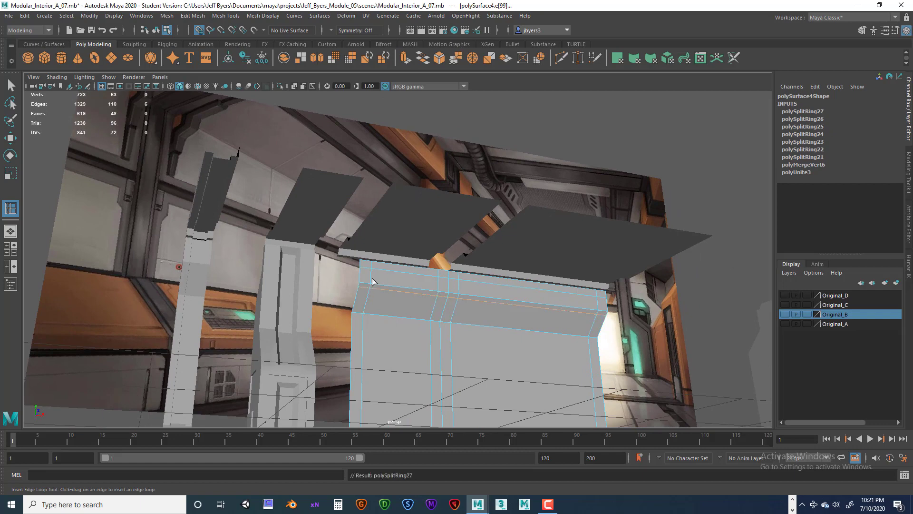
{"action": "left_click_drag", "start_coordinate": [369, 289], "coordinate": [382, 289], "text": "alt"}
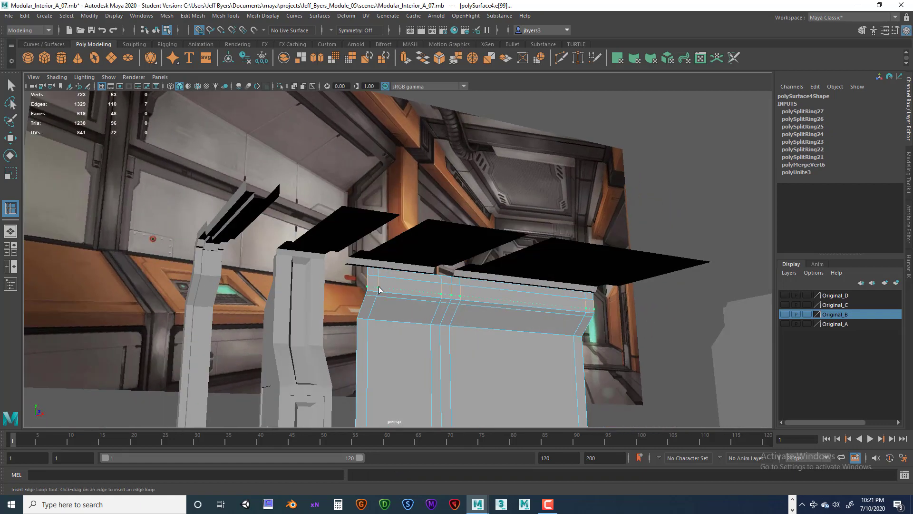
{"action": "left_click", "coordinate": [379, 288]}
Insert horizontal edge loops just above and just below the panel's lower bend, plus one just below the bend at the base strip.
{"action": "left_click_drag", "start_coordinate": [379, 288], "coordinate": [406, 192], "text": "alt"}
{"action": "scroll", "coordinate": [456, 275], "scroll_direction": "up", "scroll_amount": 2}
{"action": "scroll", "coordinate": [428, 283], "scroll_direction": "down", "scroll_amount": 3}
{"action": "left_click_drag", "start_coordinate": [476, 209], "coordinate": [404, 303], "text": "alt"}
{"action": "middle_click_drag", "start_coordinate": [402, 297], "coordinate": [481, 351], "text": "alt"}
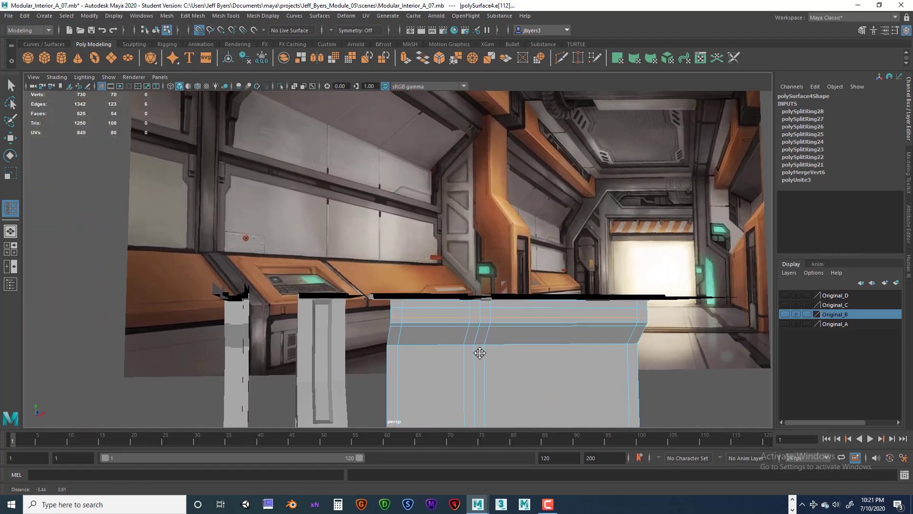
{"action": "left_click_drag", "start_coordinate": [484, 296], "coordinate": [510, 306], "text": "alt"}
{"action": "scroll", "coordinate": [510, 305], "scroll_direction": "up", "scroll_amount": 2}
{"action": "middle_click_drag", "start_coordinate": [509, 305], "coordinate": [533, 299], "text": "alt"}
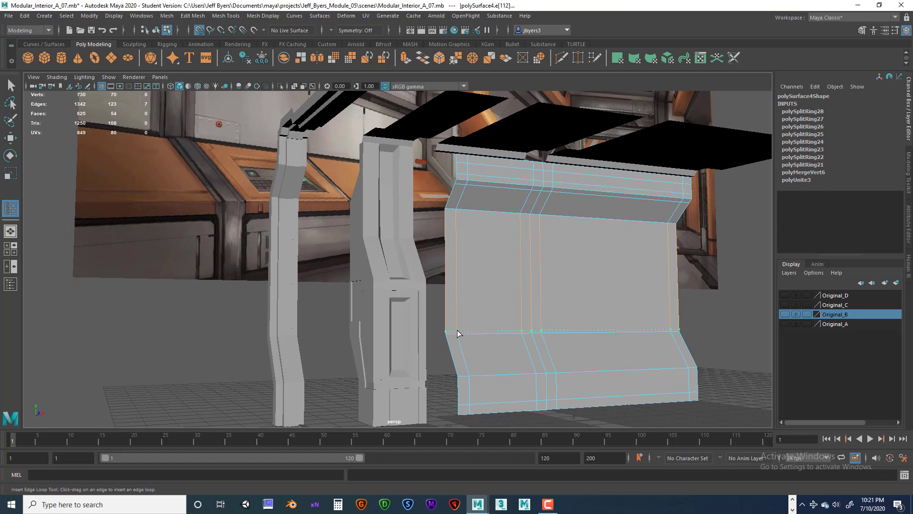
{"action": "left_click", "coordinate": [457, 332]}
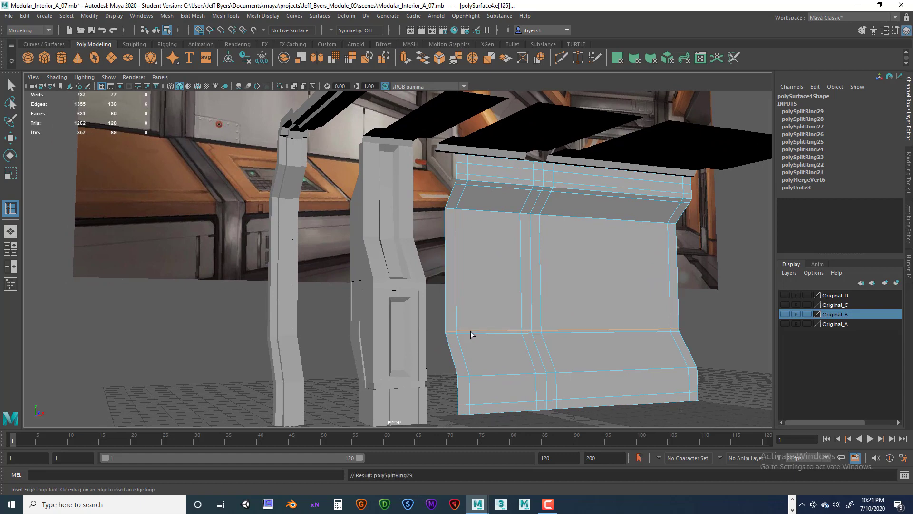
{"action": "middle_click_drag", "start_coordinate": [581, 329], "coordinate": [533, 323], "text": "alt"}
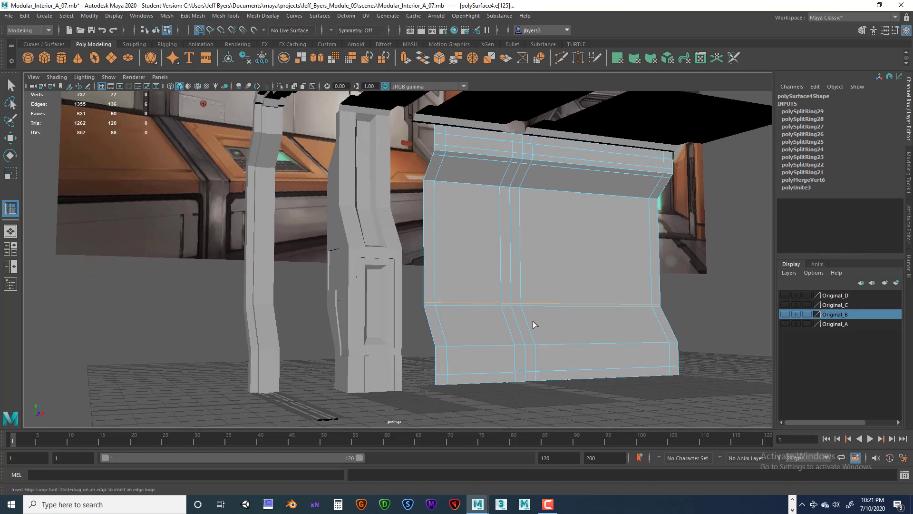
{"action": "left_click", "coordinate": [448, 355]}
{"action": "left_click_drag", "start_coordinate": [436, 311], "coordinate": [436, 306]}
Insert two closely spaced pairs of horizontal edge loops across the middle of the panel's large flat section.
{"action": "left_click_drag", "start_coordinate": [552, 312], "coordinate": [571, 318], "text": "alt"}
{"action": "scroll", "coordinate": [555, 308], "scroll_direction": "down", "scroll_amount": 3}
{"action": "middle_click_drag", "start_coordinate": [544, 311], "coordinate": [558, 354], "text": "alt"}
{"action": "mouse_move", "coordinate": [558, 354]}
{"action": "left_mouse_down", "text": "alt"}
{"action": "mouse_move", "coordinate": [566, 383]}
{"action": "mouse_move", "coordinate": [552, 352]}
{"action": "left_mouse_up", "text": "alt"}
{"action": "middle_click_drag", "start_coordinate": [552, 353], "coordinate": [536, 349], "text": "alt"}
{"action": "left_click_drag", "start_coordinate": [536, 348], "coordinate": [503, 340], "text": "alt"}
{"action": "middle_click_drag", "start_coordinate": [503, 340], "coordinate": [537, 323], "text": "alt"}
{"action": "left_click_drag", "start_coordinate": [493, 298], "coordinate": [467, 331], "text": "alt"}
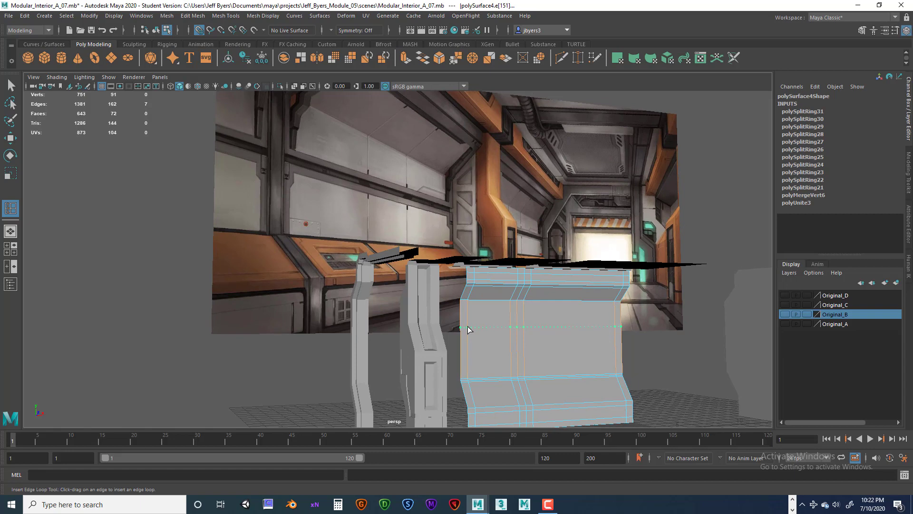
{"action": "left_click_drag", "start_coordinate": [468, 326], "coordinate": [472, 336]}
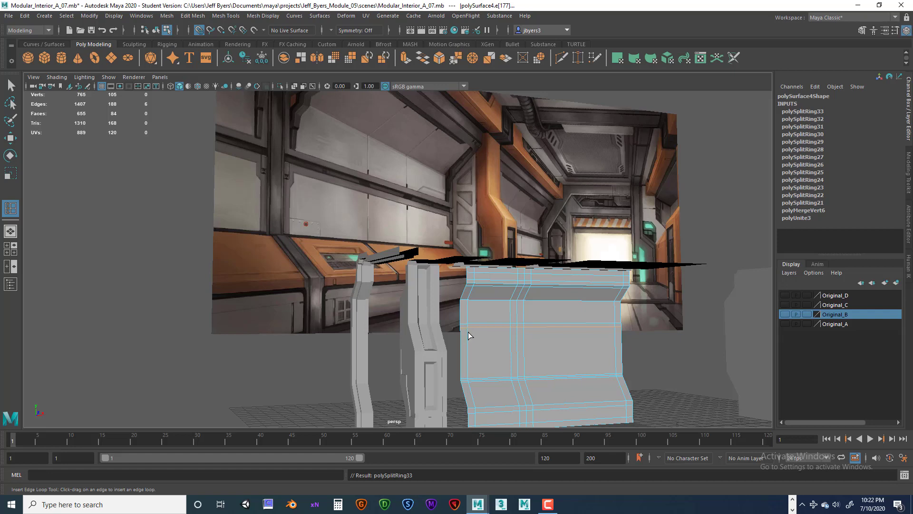
{"action": "left_click_drag", "start_coordinate": [467, 333], "coordinate": [469, 340]}
Examine the panel's edge loops from several angles and compare them with the corridor concept image.
{"action": "left_click_drag", "start_coordinate": [469, 339], "coordinate": [543, 316], "text": "alt"}
{"action": "middle_click_drag", "start_coordinate": [542, 316], "coordinate": [532, 304], "text": "alt"}
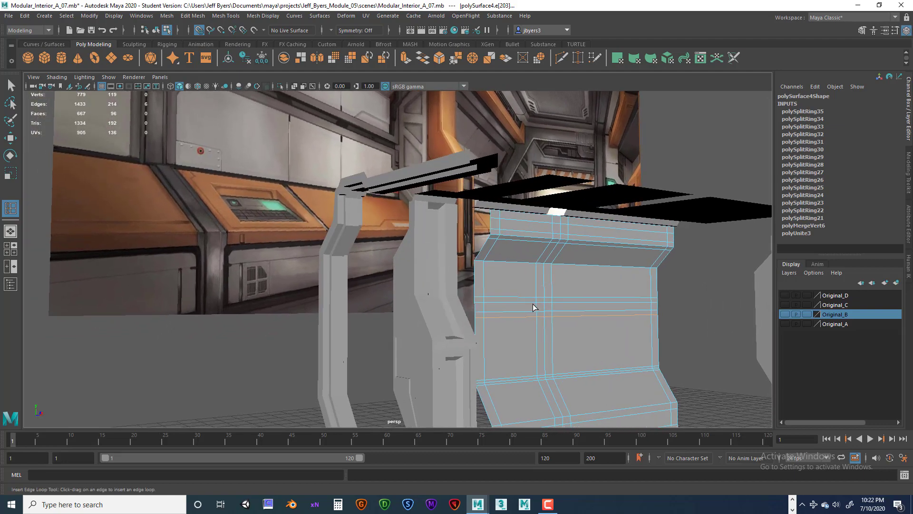
{"action": "left_click_drag", "start_coordinate": [532, 304], "coordinate": [546, 340], "text": "alt"}
{"action": "scroll", "coordinate": [548, 332], "scroll_direction": "down", "scroll_amount": 6}
{"action": "scroll", "coordinate": [547, 339], "scroll_direction": "up", "scroll_amount": 4}
{"action": "middle_click_drag", "start_coordinate": [527, 334], "coordinate": [482, 340], "text": "alt"}
{"action": "right_click_drag", "start_coordinate": [482, 340], "coordinate": [591, 346], "text": "alt"}
{"action": "middle_click_drag", "start_coordinate": [518, 322], "coordinate": [518, 304], "text": "alt"}
{"action": "right_click_drag", "start_coordinate": [518, 304], "coordinate": [529, 306], "text": "alt"}
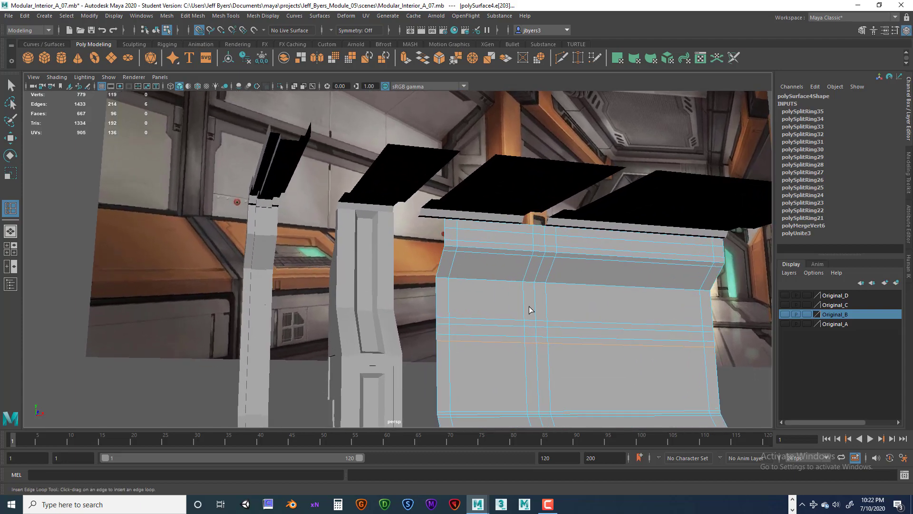
{"action": "middle_click_drag", "start_coordinate": [529, 306], "coordinate": [513, 293], "text": "alt"}
{"action": "left_click_drag", "start_coordinate": [630, 307], "coordinate": [450, 295], "text": "alt"}
{"action": "scroll", "coordinate": [553, 305], "scroll_direction": "down", "scroll_amount": 4}
{"action": "scroll", "coordinate": [532, 310], "scroll_direction": "up", "scroll_amount": 3}
{"action": "scroll", "coordinate": [518, 312], "scroll_direction": "down", "scroll_amount": 3}
{"action": "scroll", "coordinate": [457, 293], "scroll_direction": "up", "scroll_amount": 3}
{"action": "middle_click_drag", "start_coordinate": [458, 296], "coordinate": [492, 281], "text": "alt"}
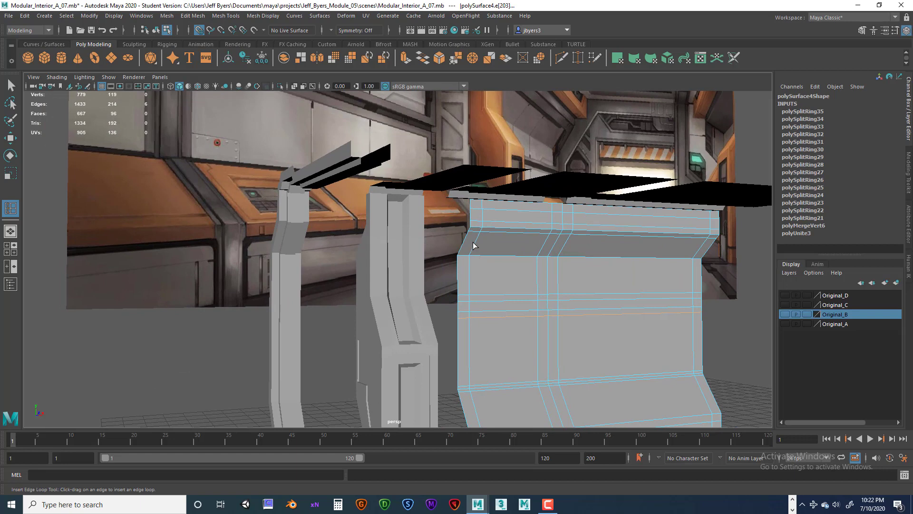
Slide the vertical edge loop on the panel's narrow side closer to its outer edge, and slide both seam-side loops closer to the seam.
{"action": "key", "text": "q"}
{"action": "right_click_drag", "start_coordinate": [477, 242], "coordinate": [460, 300]}
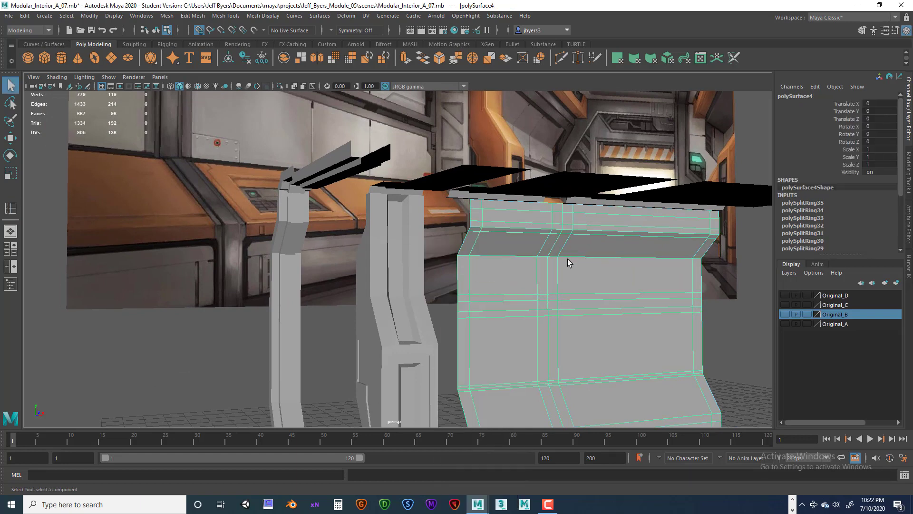
{"action": "right_click_drag", "start_coordinate": [519, 241], "coordinate": [522, 216]}
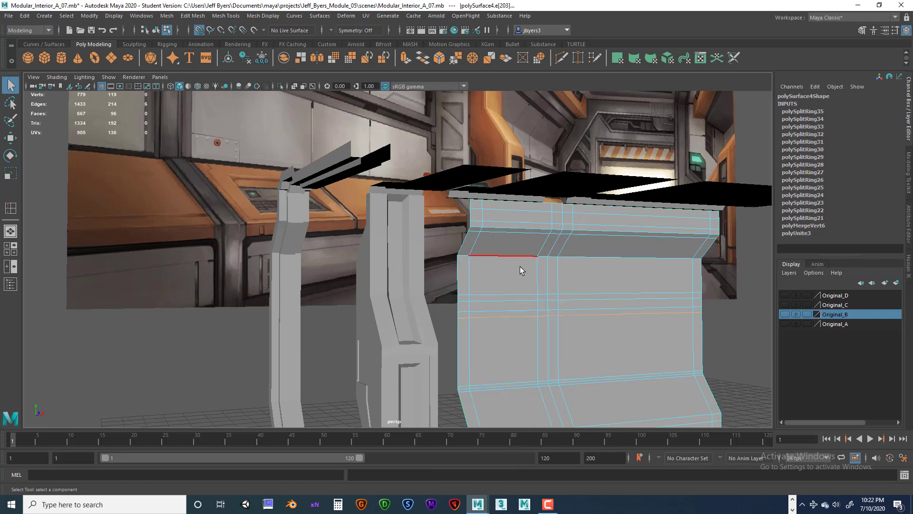
{"action": "double_click", "coordinate": [470, 279]}
{"action": "right_click_drag", "start_coordinate": [541, 273], "coordinate": [534, 348], "text": "shift"}
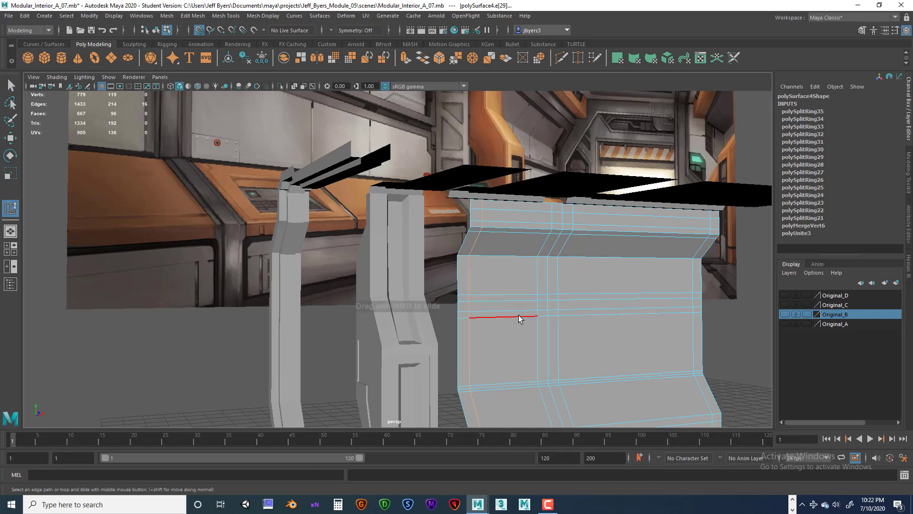
{"action": "mouse_move", "coordinate": [463, 287]}
{"action": "middle_mouse_down"}
{"action": "mouse_move", "coordinate": [447, 290]}
{"action": "mouse_move", "coordinate": [465, 291]}
{"action": "mouse_move", "coordinate": [454, 287]}
{"action": "middle_mouse_up"}
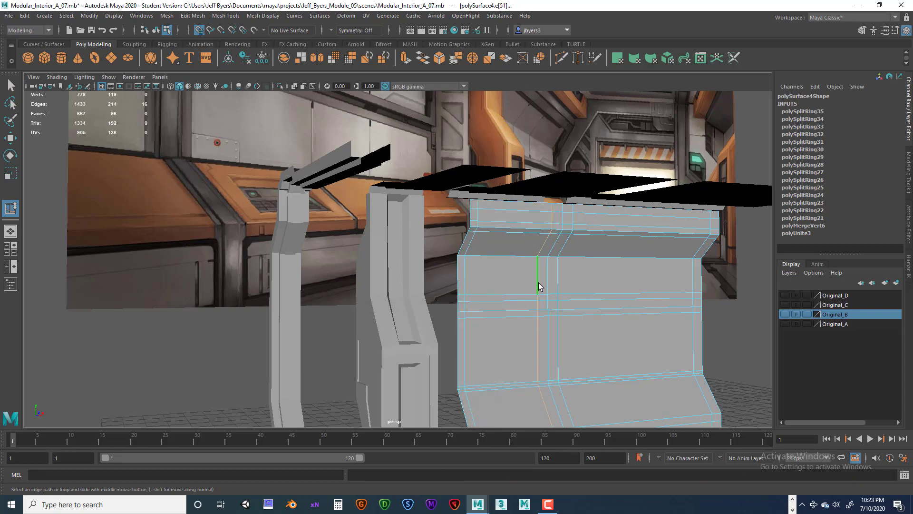
{"action": "middle_click_drag", "start_coordinate": [539, 282], "coordinate": [551, 282]}
{"action": "middle_click_drag", "start_coordinate": [558, 284], "coordinate": [544, 284]}
Slide the vertical edge loop at the wide section's outer side closer to the panel's side edge.
{"action": "mouse_move", "coordinate": [544, 285]}
{"action": "left_mouse_down", "text": "alt"}
{"action": "mouse_move", "coordinate": [546, 267]}
{"action": "mouse_move", "coordinate": [572, 290]}
{"action": "mouse_move", "coordinate": [583, 282]}
{"action": "mouse_move", "coordinate": [528, 282]}
{"action": "left_mouse_up", "text": "alt"}
{"action": "left_click", "coordinate": [627, 270]}
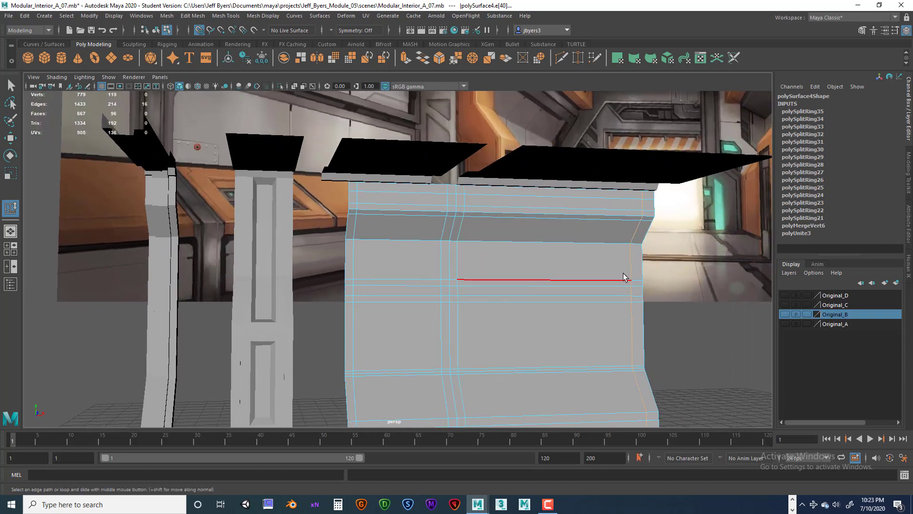
{"action": "middle_click_drag", "start_coordinate": [629, 271], "coordinate": [634, 271]}
{"action": "left_click", "coordinate": [442, 254]}
{"action": "left_click", "coordinate": [456, 257]}
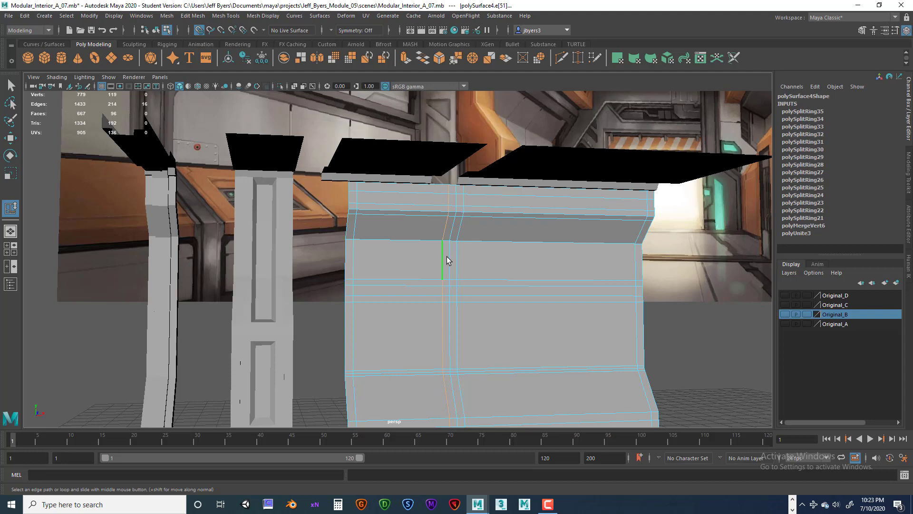
Slide the topmost horizontal edge loop closer to the panel's top edge.
{"action": "scroll", "coordinate": [538, 230], "scroll_direction": "up", "scroll_amount": 2}
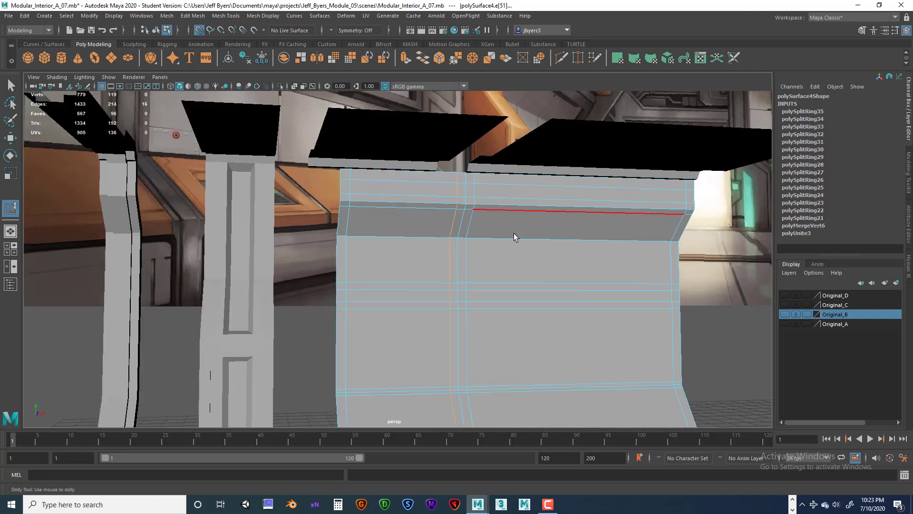
{"action": "middle_click_drag", "start_coordinate": [508, 233], "coordinate": [506, 252], "text": "alt"}
{"action": "left_click", "coordinate": [498, 202]}
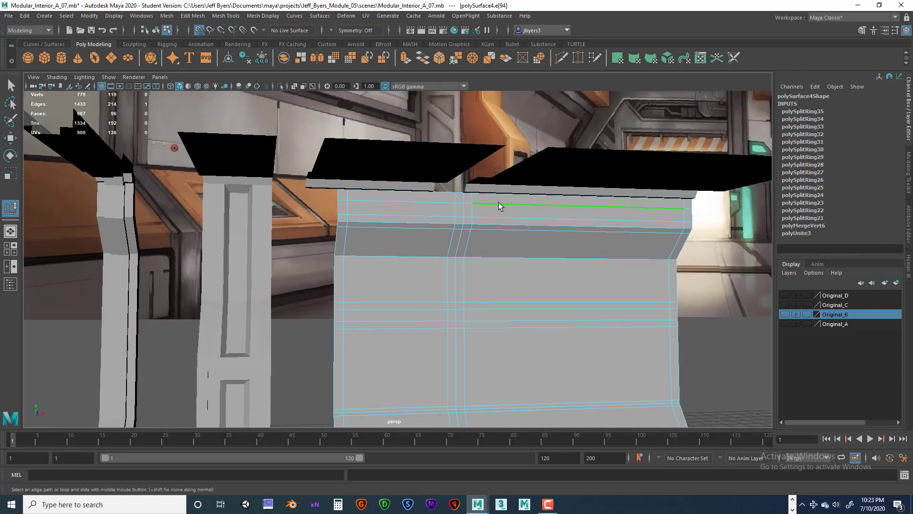
{"action": "middle_click_drag", "start_coordinate": [500, 205], "coordinate": [507, 204]}
Check the edge loops at the panel's base and top, and return the panel to object mode.
{"action": "middle_click_drag", "start_coordinate": [500, 259], "coordinate": [511, 150], "text": "alt"}
{"action": "left_click_drag", "start_coordinate": [491, 264], "coordinate": [427, 341], "text": "alt"}
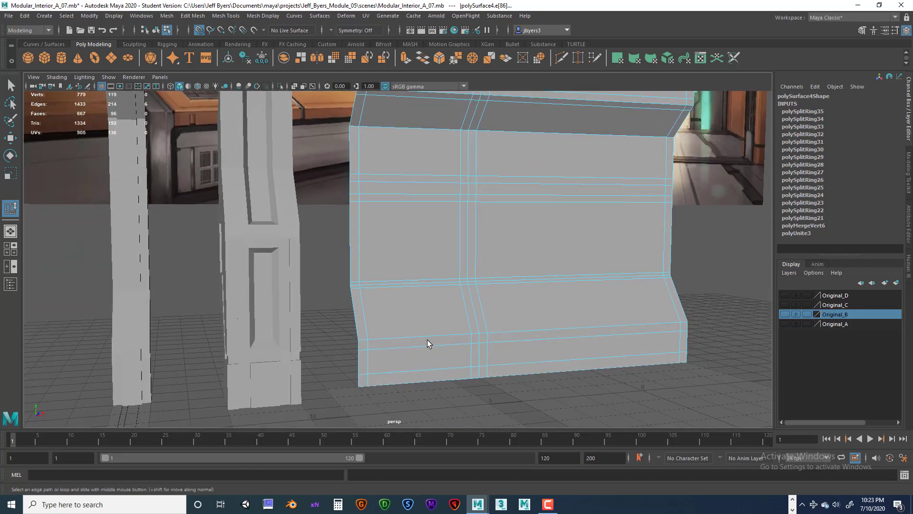
{"action": "left_click_drag", "start_coordinate": [487, 307], "coordinate": [486, 338], "text": "alt"}
{"action": "scroll", "coordinate": [481, 334], "scroll_direction": "up", "scroll_amount": 3}
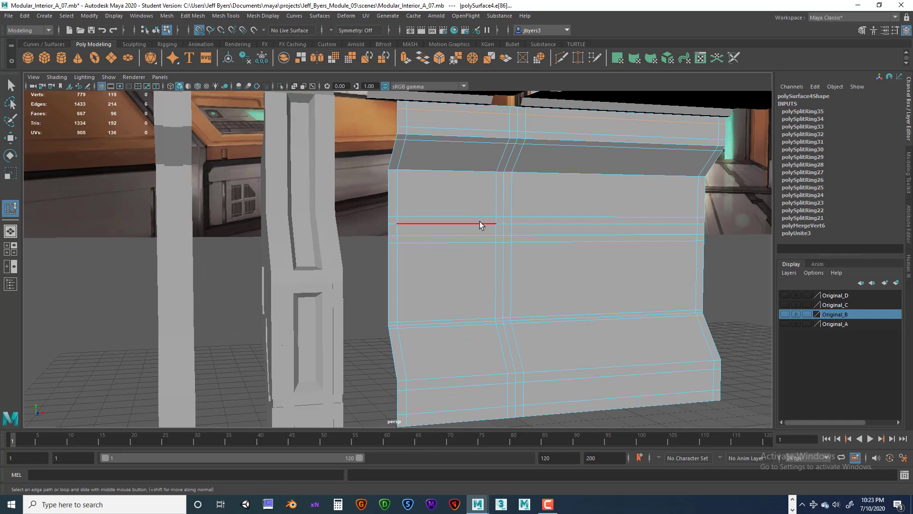
{"action": "left_click_drag", "start_coordinate": [527, 242], "coordinate": [501, 235], "text": "alt"}
{"action": "middle_click_drag", "start_coordinate": [501, 234], "coordinate": [513, 336], "text": "alt"}
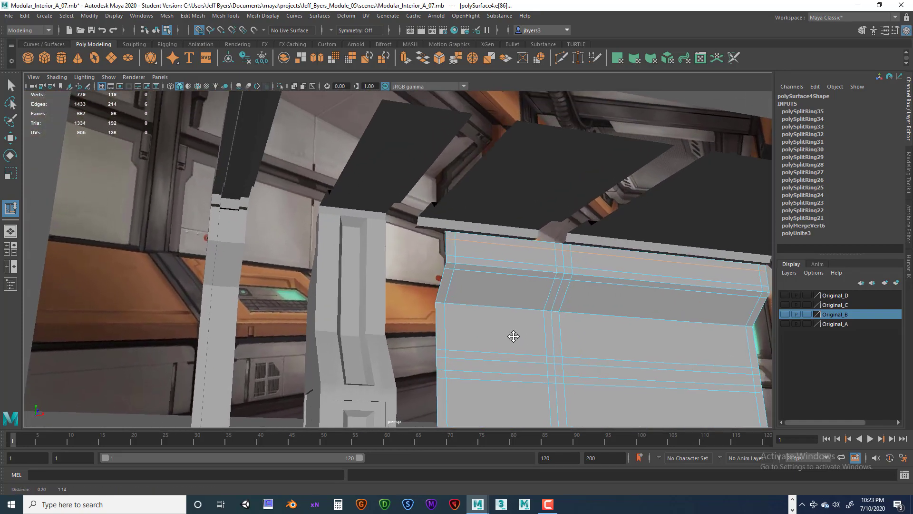
{"action": "left_click_drag", "start_coordinate": [513, 336], "coordinate": [492, 354], "text": "alt"}
{"action": "scroll", "coordinate": [497, 355], "scroll_direction": "up", "scroll_amount": 6}
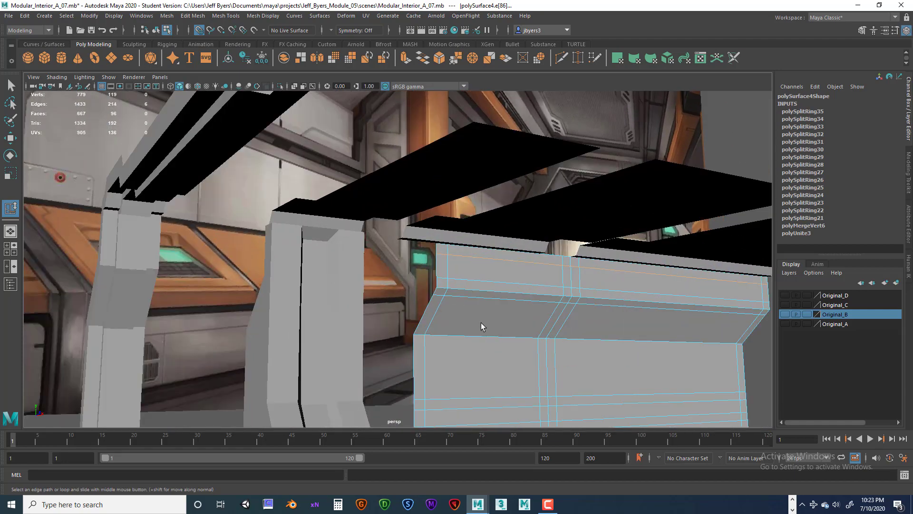
{"action": "left_click_drag", "start_coordinate": [480, 323], "coordinate": [475, 283], "text": "alt"}
{"action": "right_click", "coordinate": [469, 278]}
{"action": "left_click", "coordinate": [461, 288]}
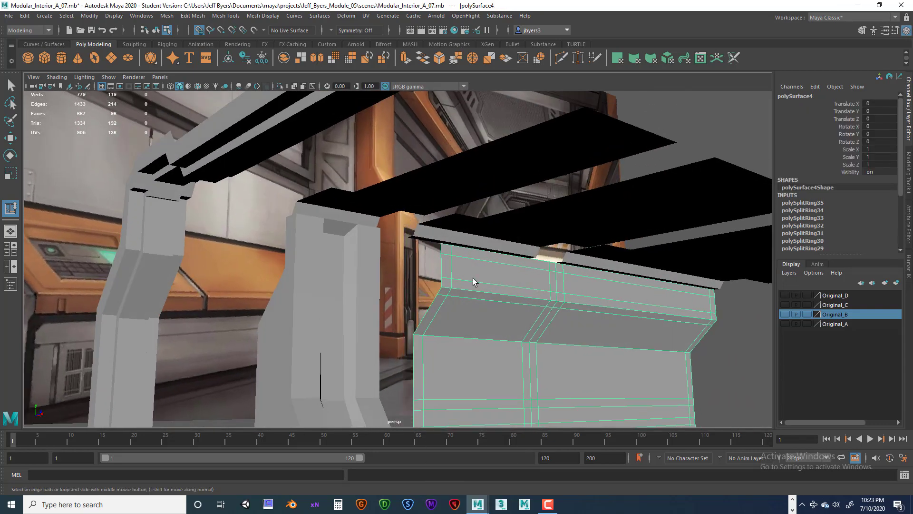
Examine the overall edge loop layout of the wall panel from several angles and distances.
{"action": "scroll", "coordinate": [474, 287], "scroll_direction": "down", "scroll_amount": 4}
{"action": "left_click_drag", "start_coordinate": [487, 320], "coordinate": [465, 261], "text": "alt"}
{"action": "scroll", "coordinate": [473, 327], "scroll_direction": "down", "scroll_amount": 4}
{"action": "scroll", "coordinate": [455, 318], "scroll_direction": "up", "scroll_amount": 4}
{"action": "left_click_drag", "start_coordinate": [535, 316], "coordinate": [472, 272], "text": "alt"}
{"action": "scroll", "coordinate": [512, 293], "scroll_direction": "up", "scroll_amount": 3}
{"action": "scroll", "coordinate": [439, 296], "scroll_direction": "down", "scroll_amount": 2}
{"action": "scroll", "coordinate": [439, 295], "scroll_direction": "down", "scroll_amount": 2}
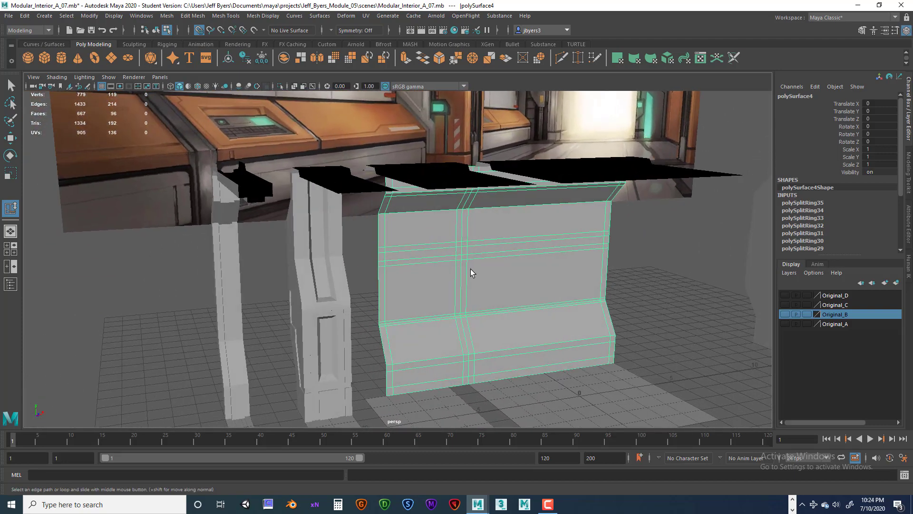
Extract the narrow section's faces from the combined wall panel as a separate mesh.
{"action": "left_click_drag", "start_coordinate": [467, 291], "coordinate": [505, 341], "text": "alt"}
{"action": "middle_click_drag", "start_coordinate": [389, 300], "coordinate": [423, 335], "text": "alt"}
{"action": "left_click_drag", "start_coordinate": [423, 335], "coordinate": [440, 342], "text": "alt"}
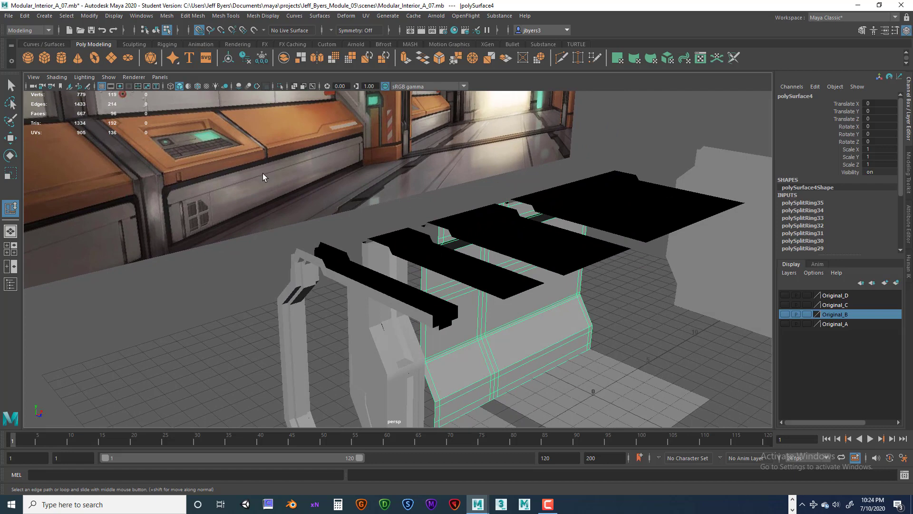
{"action": "left_click_drag", "start_coordinate": [317, 186], "coordinate": [261, 201], "text": "alt"}
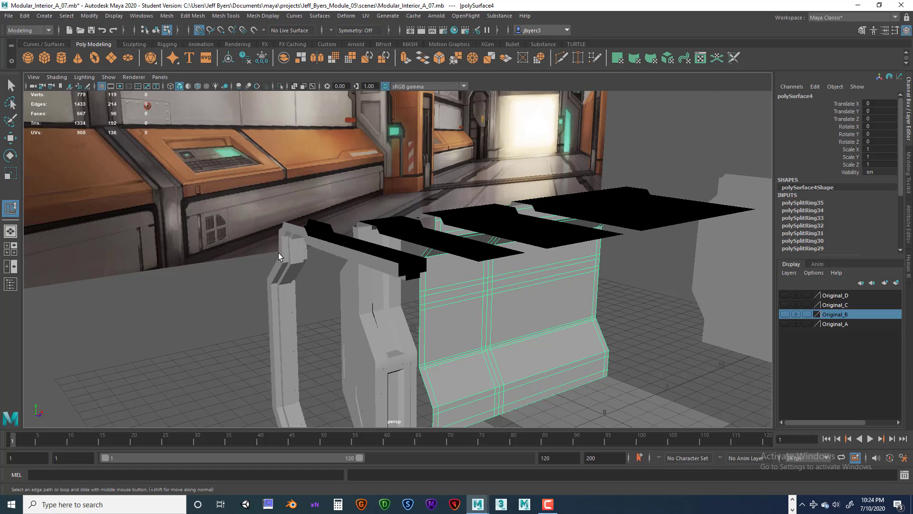
{"action": "left_click_drag", "start_coordinate": [500, 342], "coordinate": [399, 259], "text": "alt"}
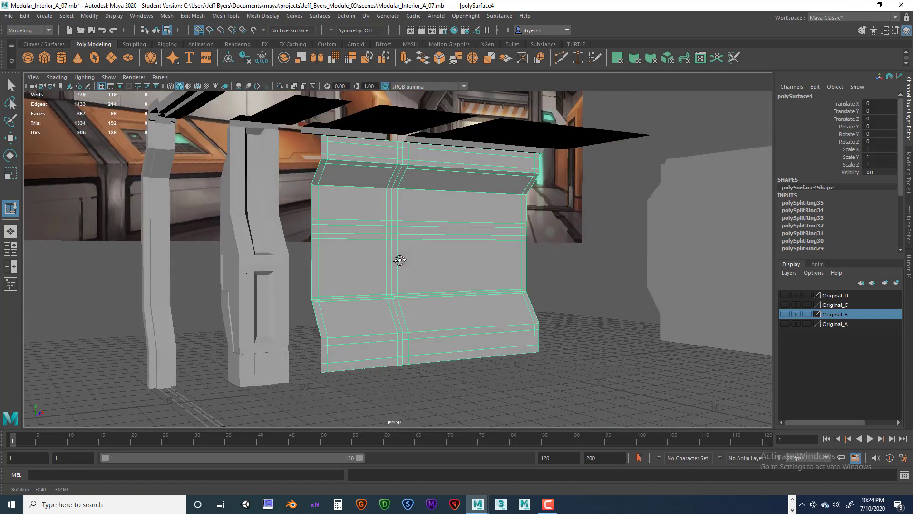
{"action": "right_click", "coordinate": [383, 160]}
{"action": "right_click_drag", "start_coordinate": [383, 160], "coordinate": [382, 187]}
{"action": "left_click_drag", "start_coordinate": [464, 209], "coordinate": [327, 179], "text": "alt"}
{"action": "left_click_drag", "start_coordinate": [303, 132], "coordinate": [451, 259]}
{"action": "key", "text": "space"}
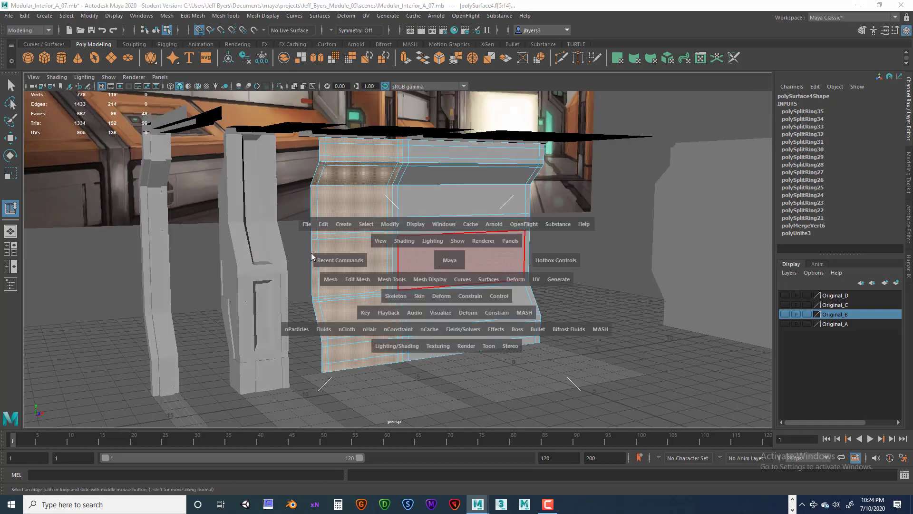
{"action": "left_click", "coordinate": [356, 281]}
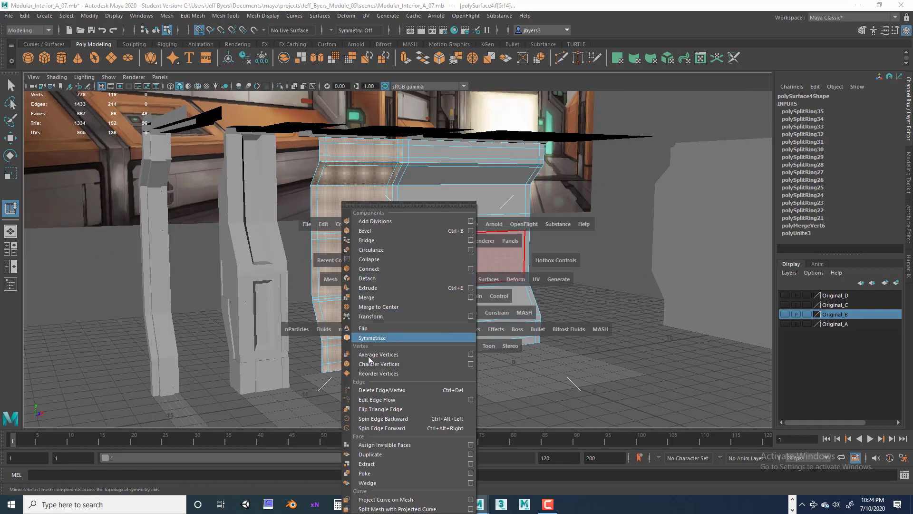
{"action": "left_click", "coordinate": [387, 462]}
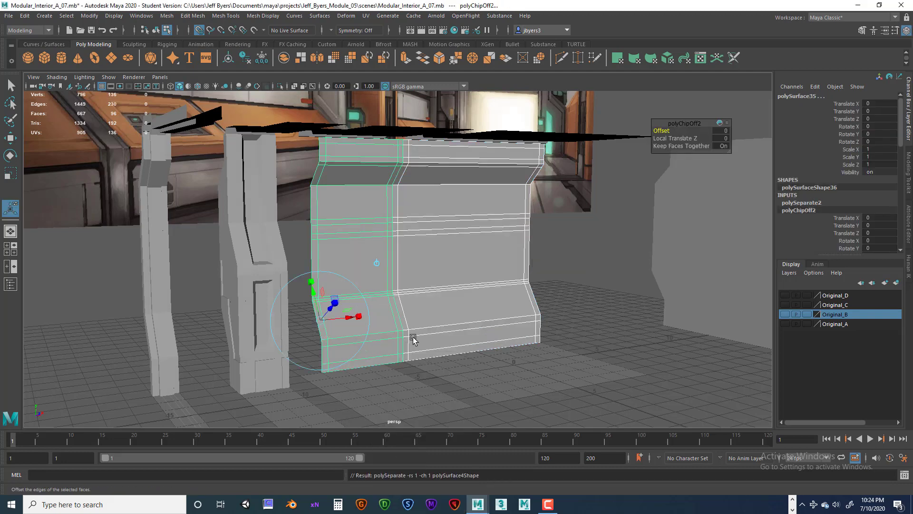
Move the extracted narrow wall panel by -1 in X, away from the wide panel.
{"action": "right_click_drag", "start_coordinate": [358, 224], "coordinate": [340, 281]}
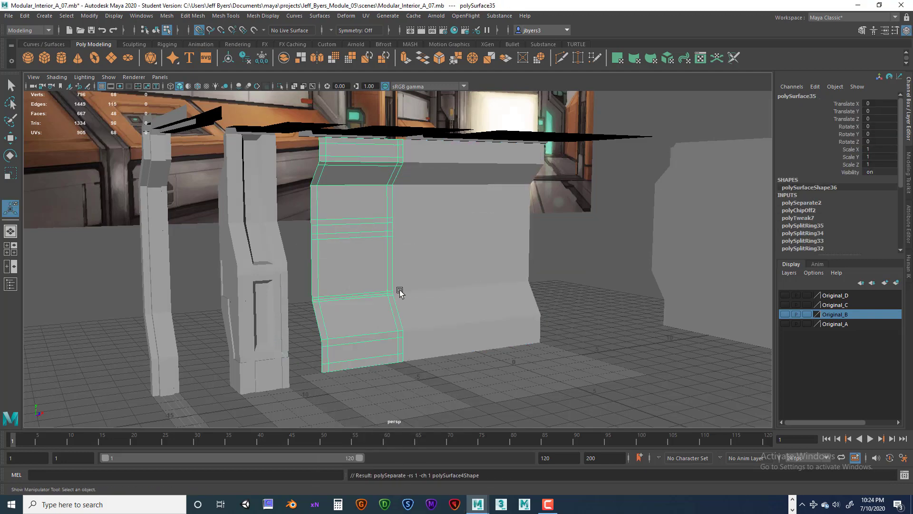
{"action": "left_click_drag", "start_coordinate": [432, 317], "coordinate": [412, 322], "text": "alt"}
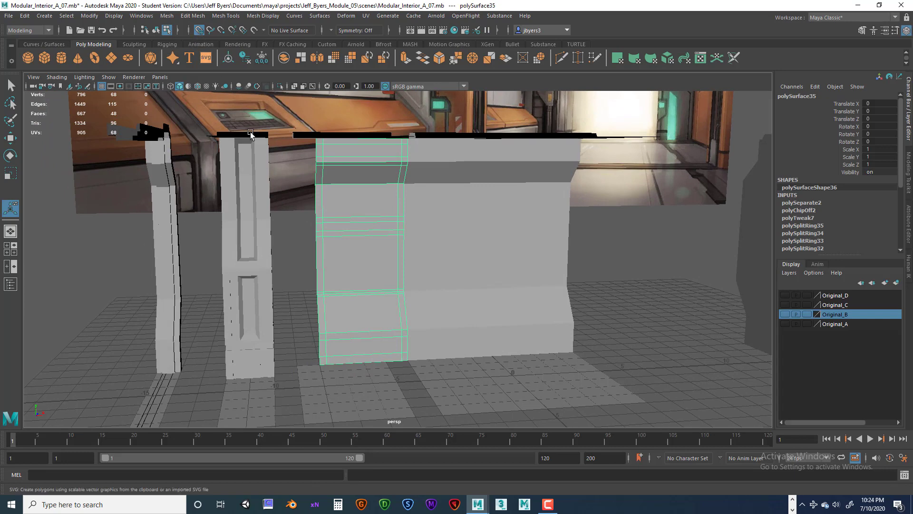
{"action": "key", "text": "w"}
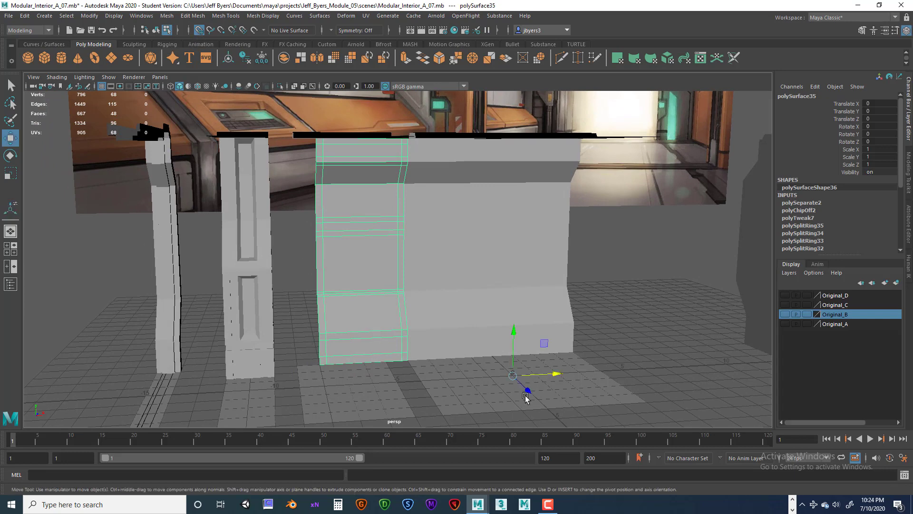
{"action": "left_click_drag", "start_coordinate": [555, 373], "coordinate": [495, 375]}
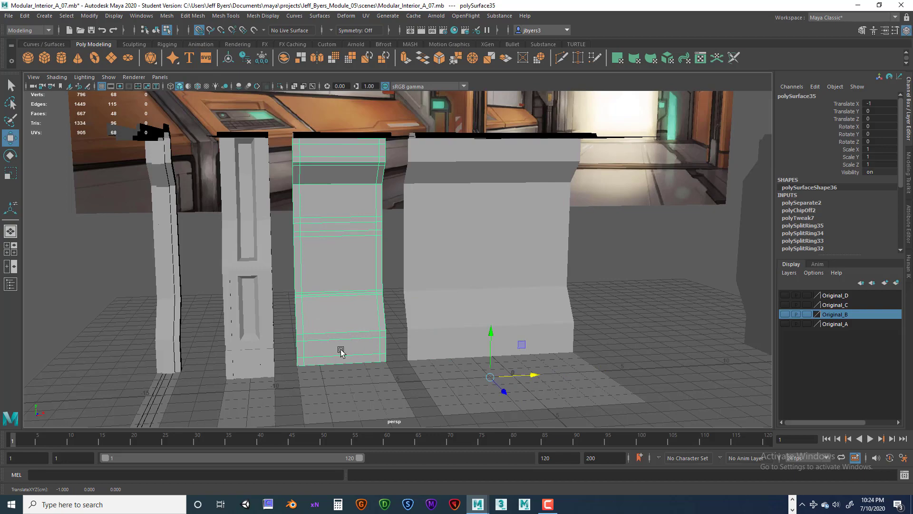
{"action": "scroll", "coordinate": [341, 344], "scroll_direction": "up", "scroll_amount": 3}
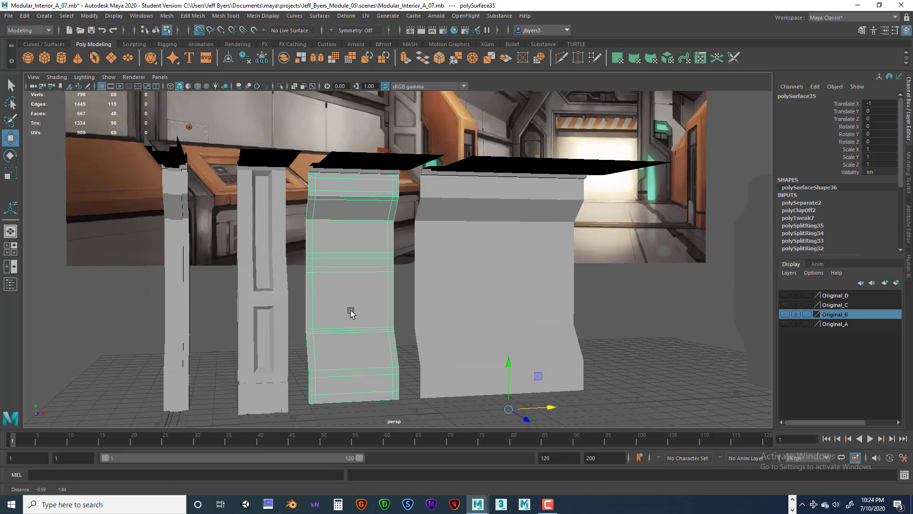
{"action": "left_click_drag", "start_coordinate": [351, 311], "coordinate": [370, 187], "text": "alt"}
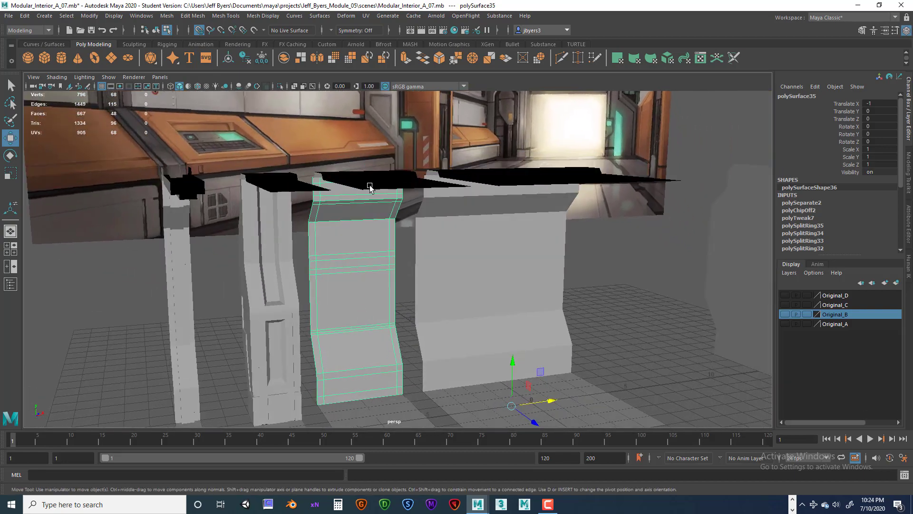
{"action": "left_click", "coordinate": [372, 184]}
{"action": "right_click_drag", "start_coordinate": [373, 185], "coordinate": [370, 239]}
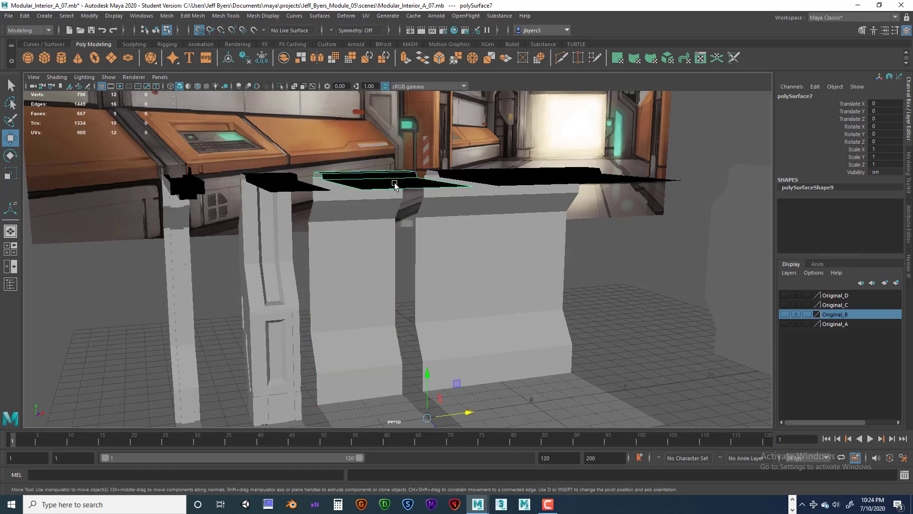
{"action": "left_click_drag", "start_coordinate": [365, 271], "coordinate": [339, 242], "text": "alt"}
{"action": "left_click", "coordinate": [363, 280], "text": "shift"}
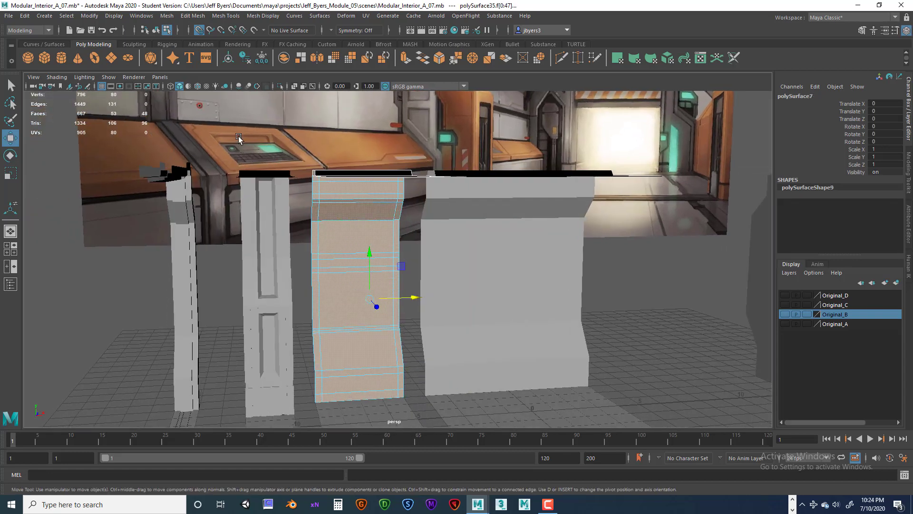
In object selection mode, select all the modular pieces, delete their construction history and freeze their transformations.
{"action": "left_click", "coordinate": [155, 30]}
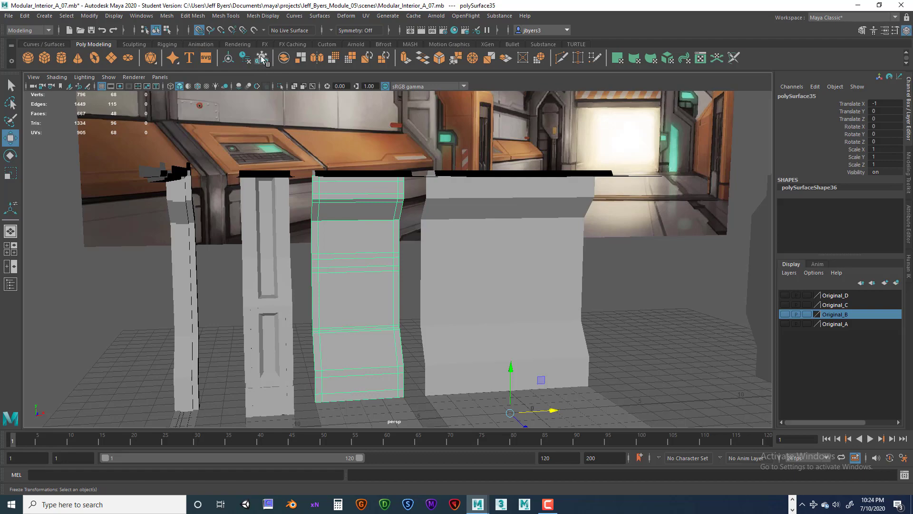
{"action": "left_click_drag", "start_coordinate": [404, 311], "coordinate": [464, 309], "text": "alt"}
{"action": "left_click", "coordinate": [477, 303]}
{"action": "scroll", "coordinate": [393, 282], "scroll_direction": "down", "scroll_amount": 5}
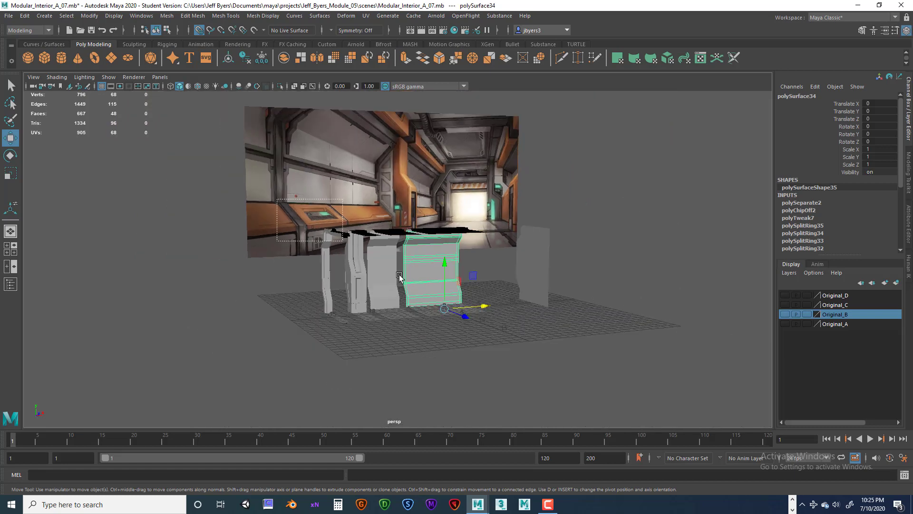
{"action": "left_click_drag", "start_coordinate": [278, 199], "coordinate": [595, 390]}
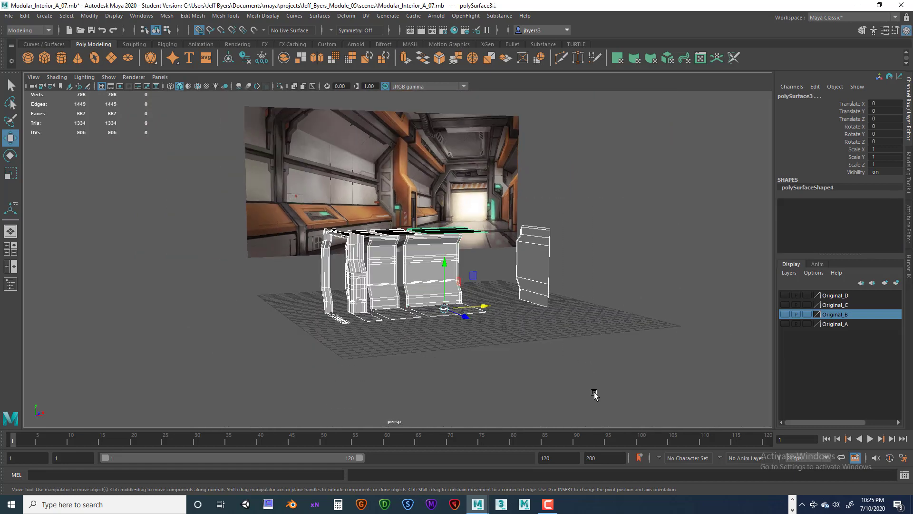
{"action": "left_click", "coordinate": [244, 58]}
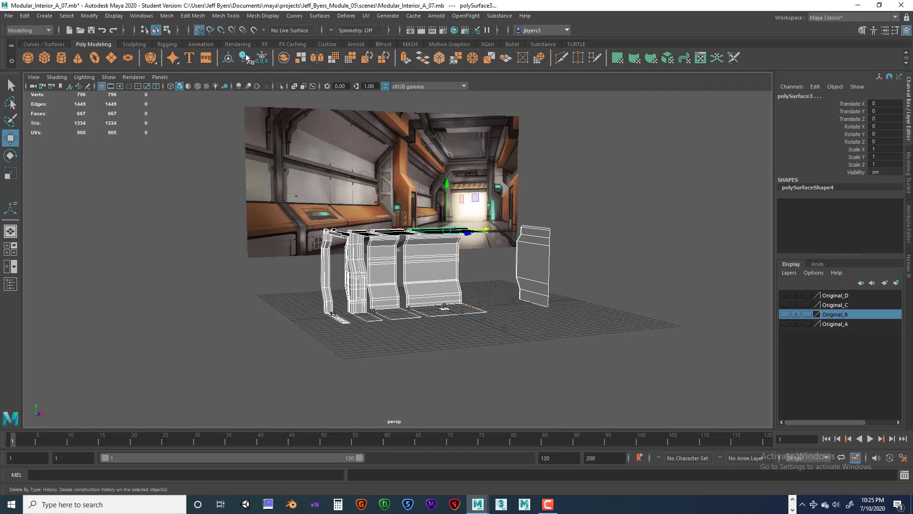
{"action": "left_click", "coordinate": [262, 55]}
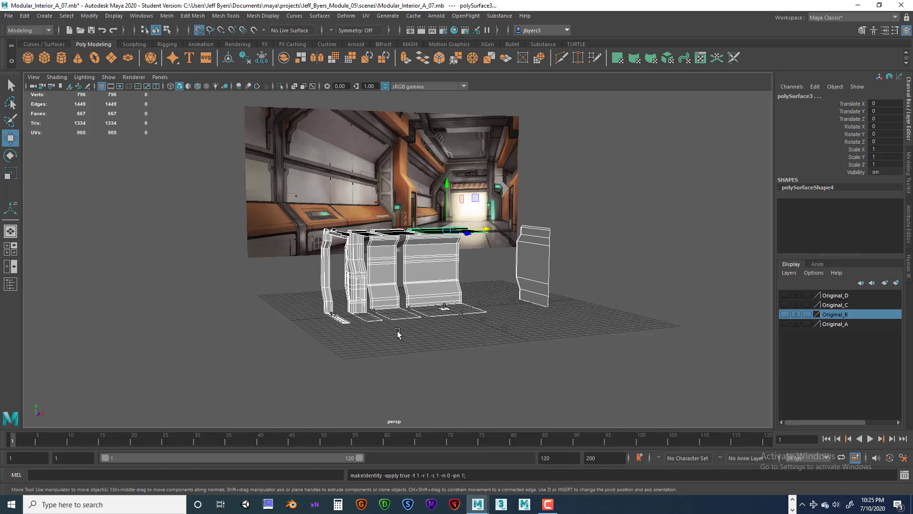
Isolate the narrow wall panel to inspect its edge loops, and restore the full scene view.
{"action": "scroll", "coordinate": [394, 325], "scroll_direction": "up", "scroll_amount": 6}
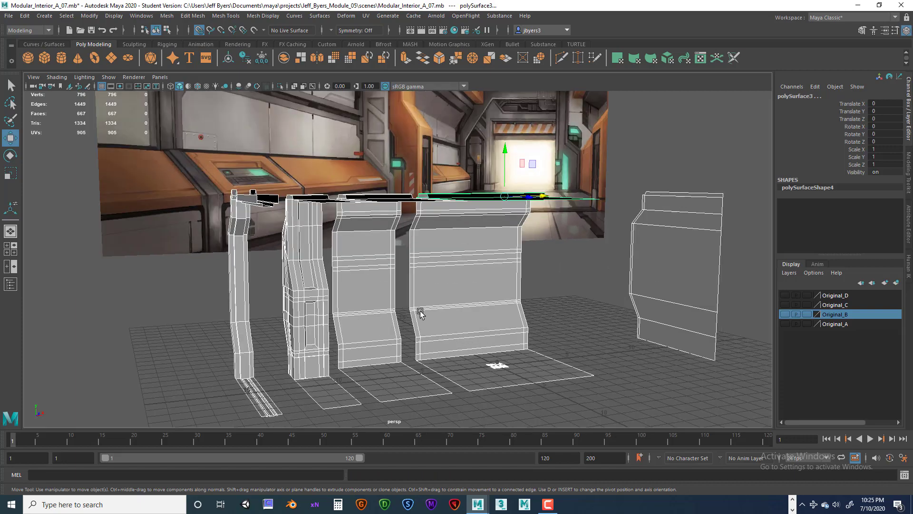
{"action": "left_click_drag", "start_coordinate": [430, 314], "coordinate": [397, 352], "text": "alt"}
{"action": "left_click_drag", "start_coordinate": [379, 414], "coordinate": [383, 315], "text": "alt"}
{"action": "key", "text": "5"}
{"action": "left_click", "coordinate": [383, 315]}
{"action": "scroll", "coordinate": [361, 328], "scroll_direction": "up", "scroll_amount": 5}
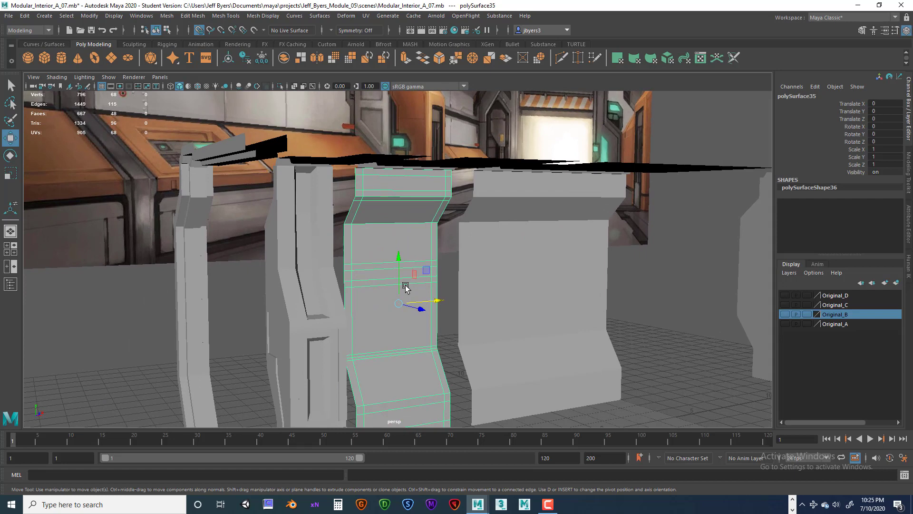
{"action": "key", "text": "ctrl+1"}
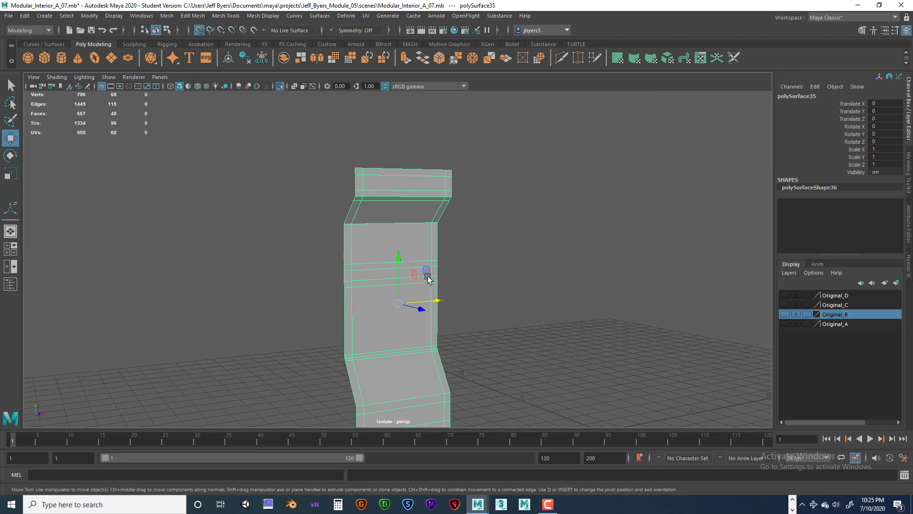
{"action": "left_click_drag", "start_coordinate": [451, 272], "coordinate": [466, 258], "text": "alt"}
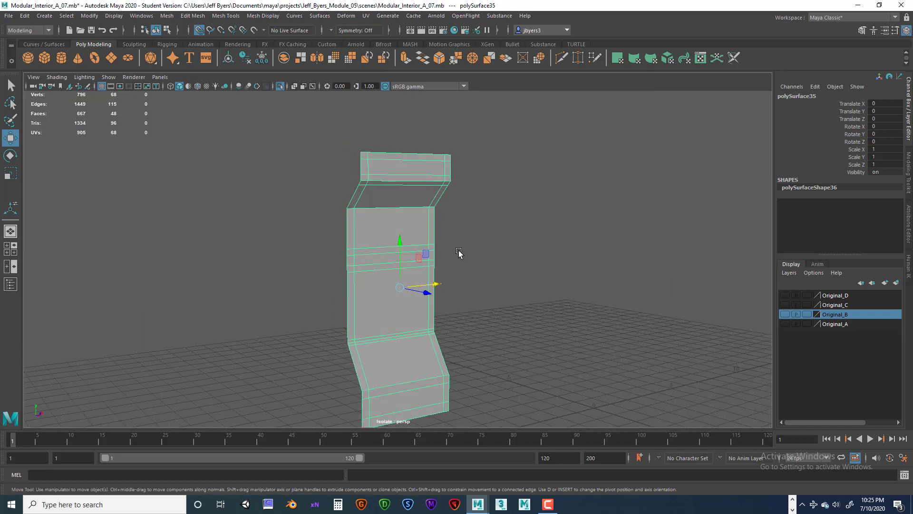
{"action": "key", "text": "ctrl+1"}
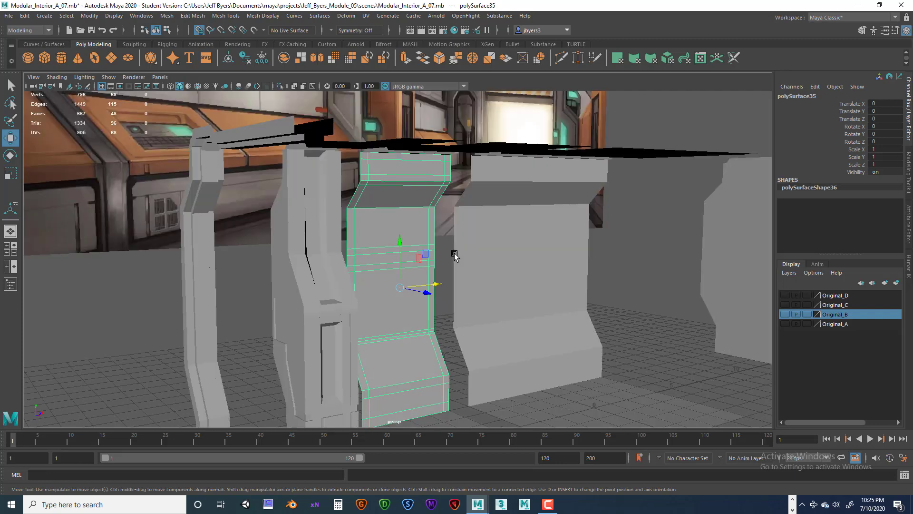
Select the narrow wall panel together with the concept image plane and open the Outliner.
{"action": "scroll", "coordinate": [414, 225], "scroll_direction": "down", "scroll_amount": 6}
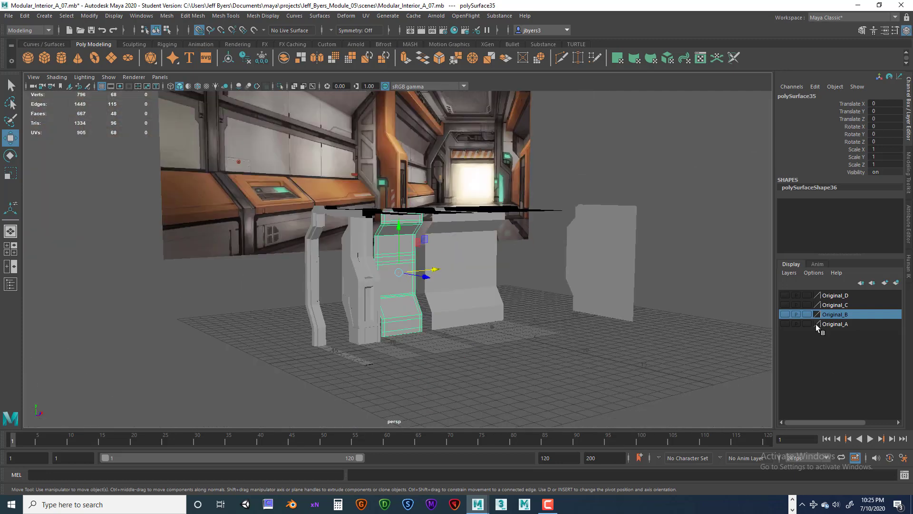
{"action": "left_click", "coordinate": [205, 183]}
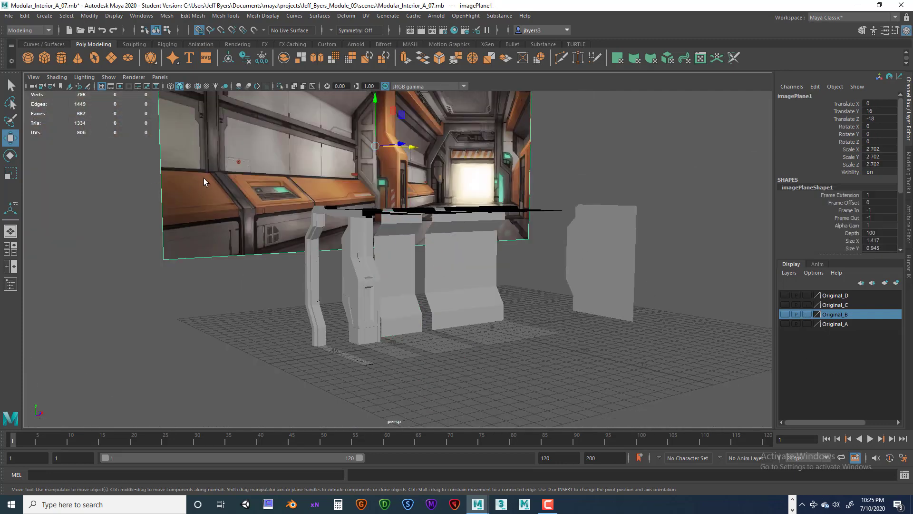
{"action": "left_click", "coordinate": [398, 289]}
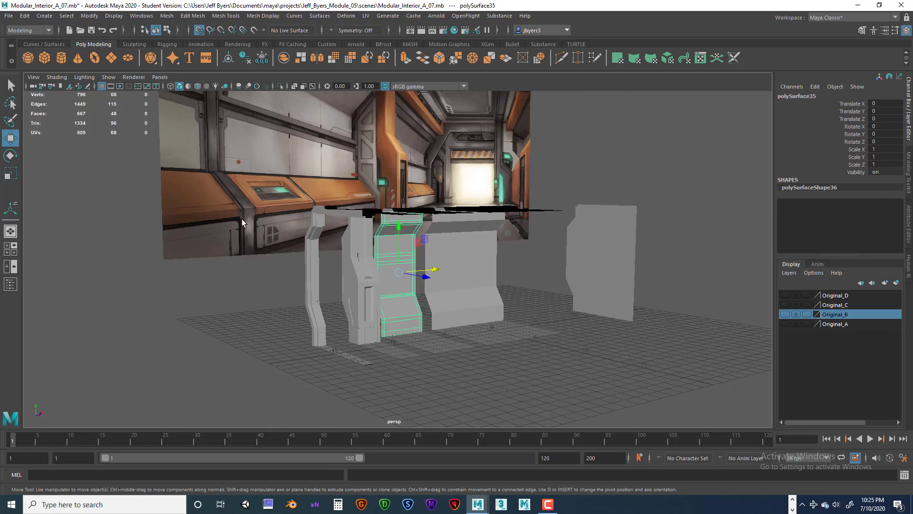
{"action": "left_click", "coordinate": [292, 194], "text": "shift"}
{"action": "scroll", "coordinate": [224, 179], "scroll_direction": "down", "scroll_amount": 3}
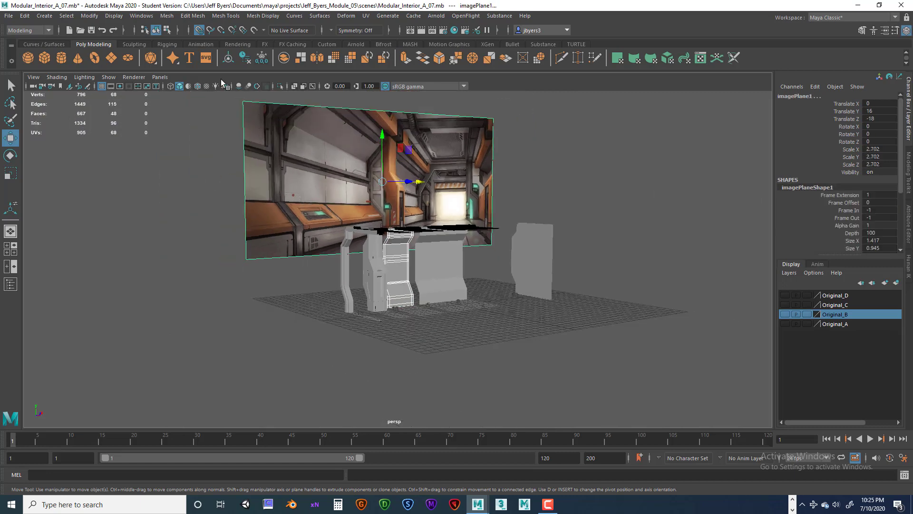
{"action": "left_click", "coordinate": [141, 16]}
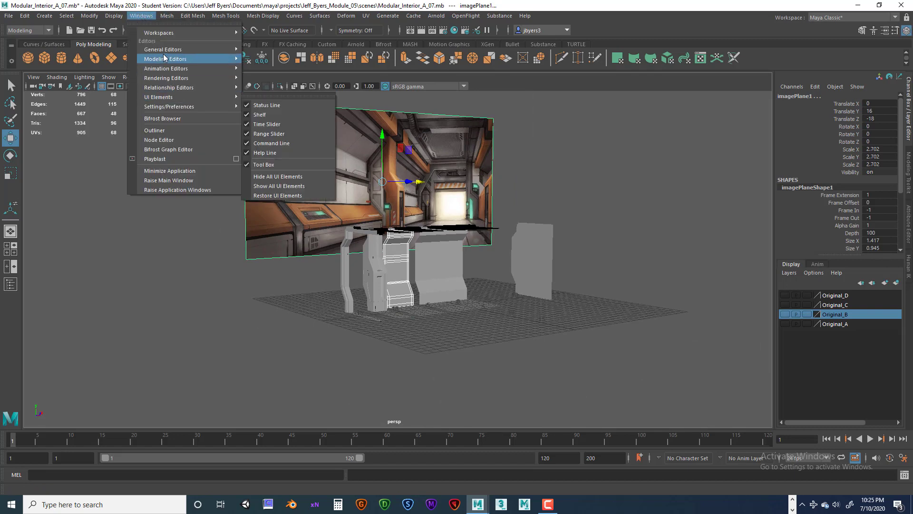
{"action": "left_click", "coordinate": [167, 130]}
{"action": "left_click_drag", "start_coordinate": [71, 105], "coordinate": [76, 91]}
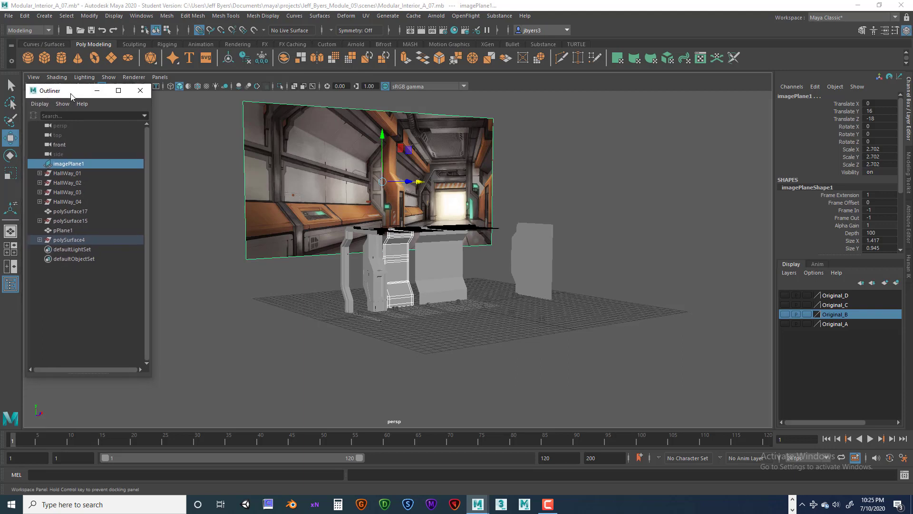
Locate the image plane and the narrow and wide wall panels in the Outliner, expanding the polySurface4 group.
{"action": "left_click", "coordinate": [66, 164]}
{"action": "left_click", "coordinate": [67, 238]}
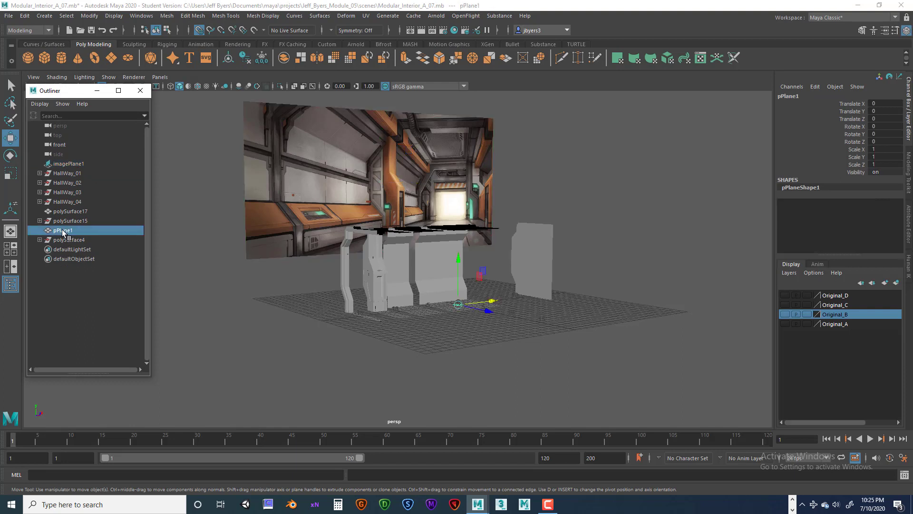
{"action": "left_click", "coordinate": [400, 273]}
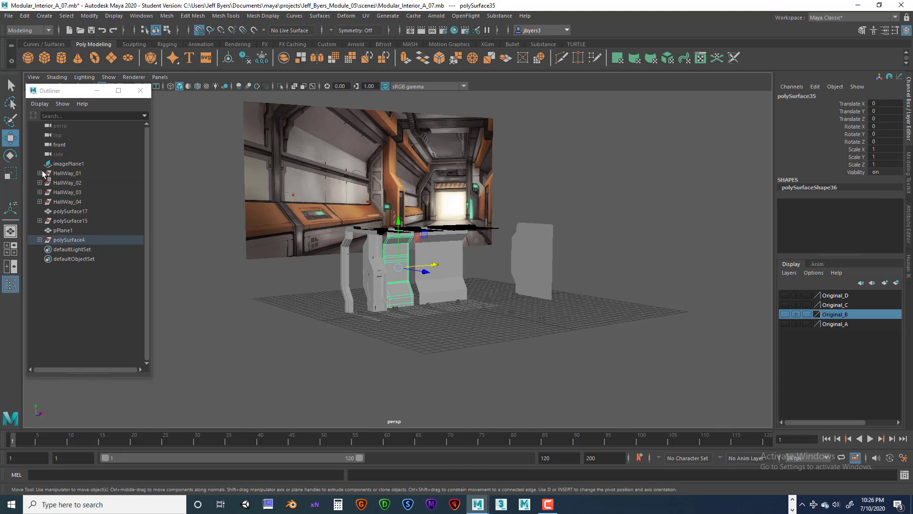
{"action": "left_click", "coordinate": [40, 239]}
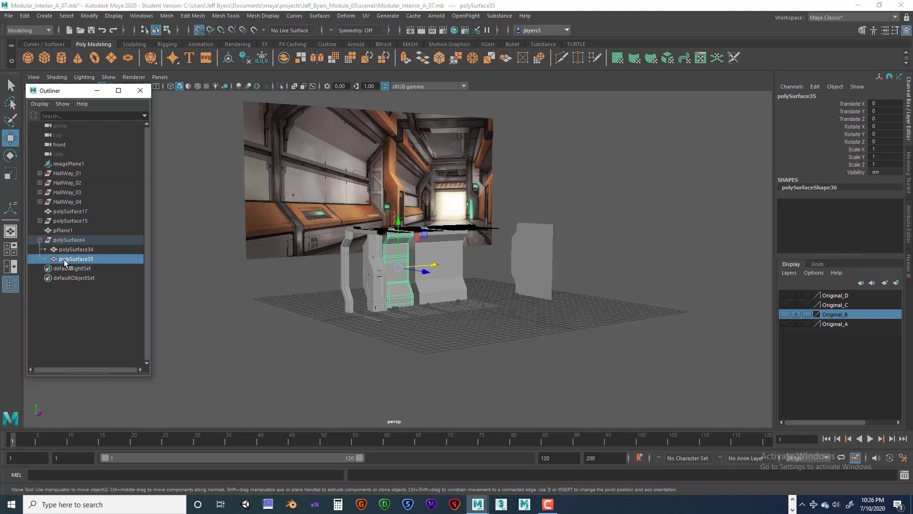
{"action": "left_click", "coordinate": [40, 240]}
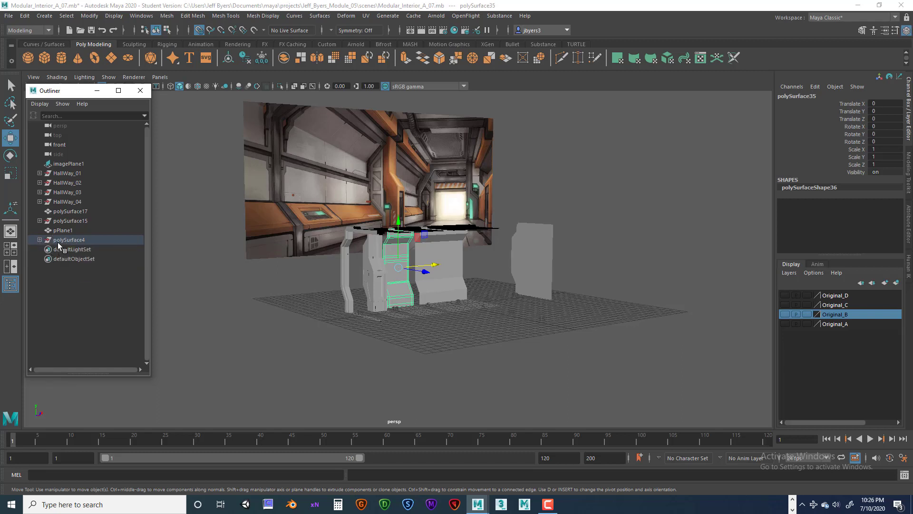
{"action": "left_click", "coordinate": [40, 240]}
{"action": "left_click", "coordinate": [72, 249]}
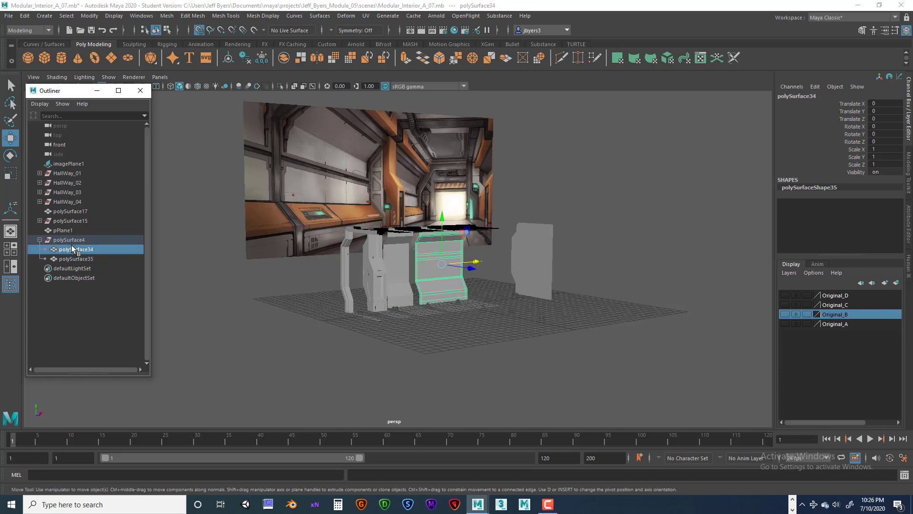
Move polySurface34 and polySurface35 out of the polySurface4 group in the Outliner and delete the emptied group.
{"action": "left_click", "coordinate": [76, 258]}
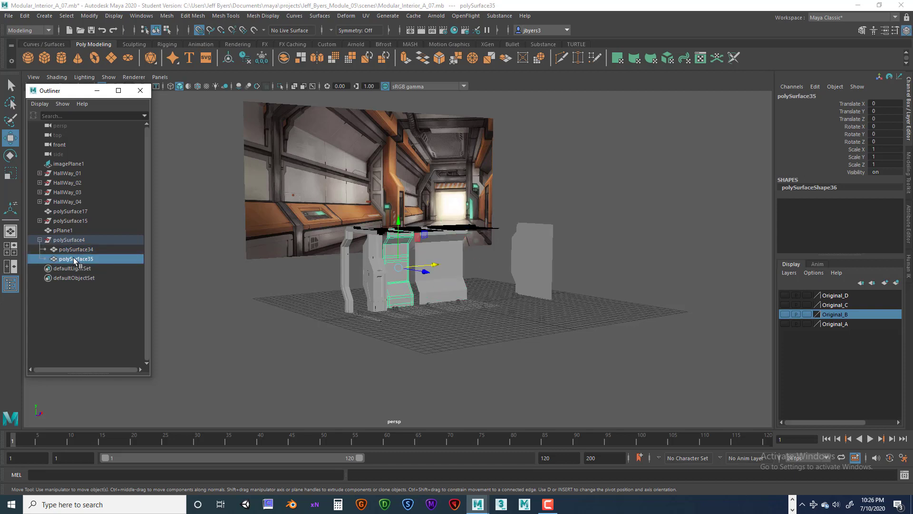
{"action": "left_click", "coordinate": [70, 250]}
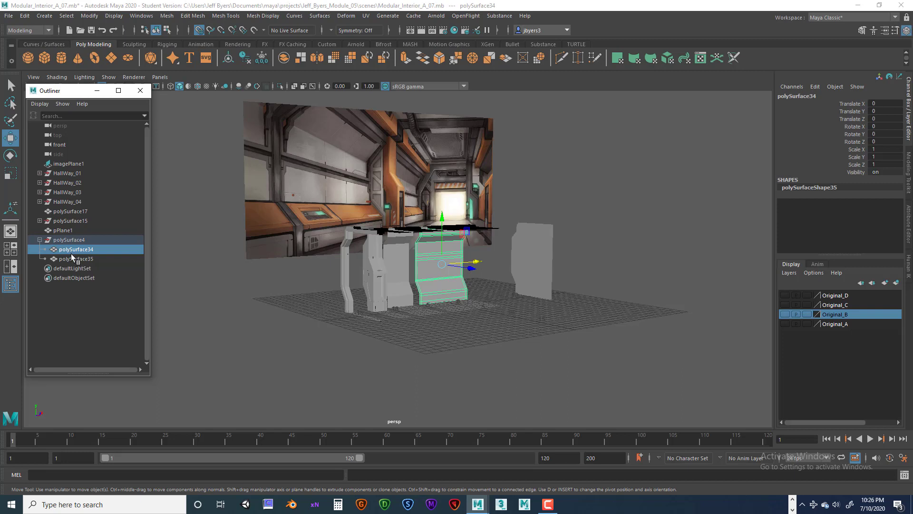
{"action": "left_click", "coordinate": [72, 258], "text": "shift"}
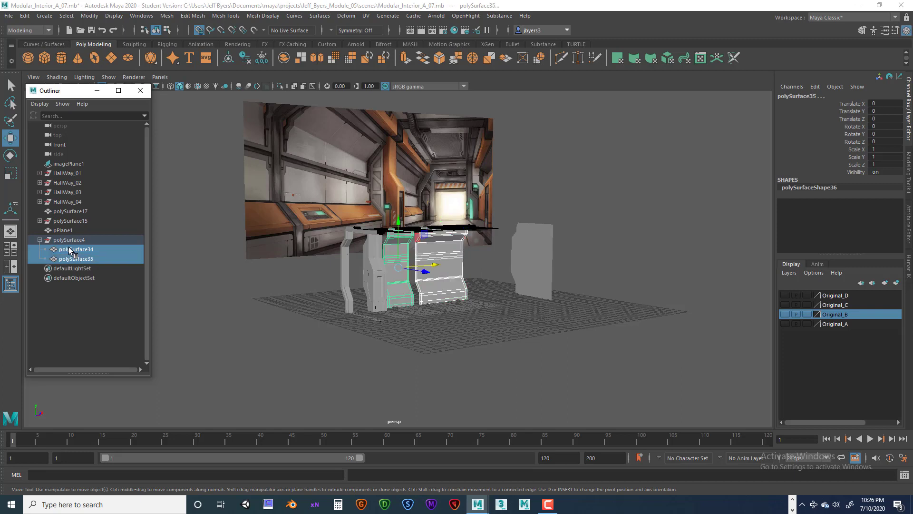
{"action": "left_click_drag", "start_coordinate": [69, 251], "coordinate": [63, 240]}
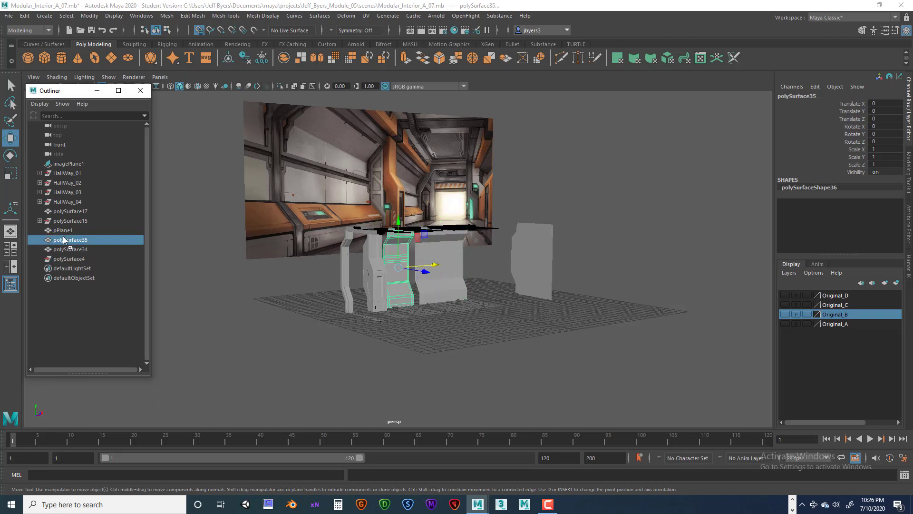
{"action": "left_click", "coordinate": [63, 259]}
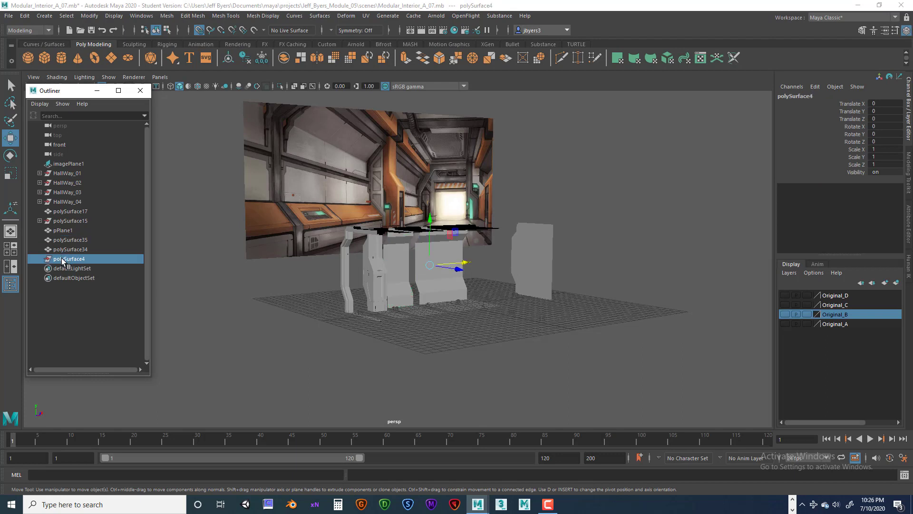
{"action": "key", "text": "Delete"}
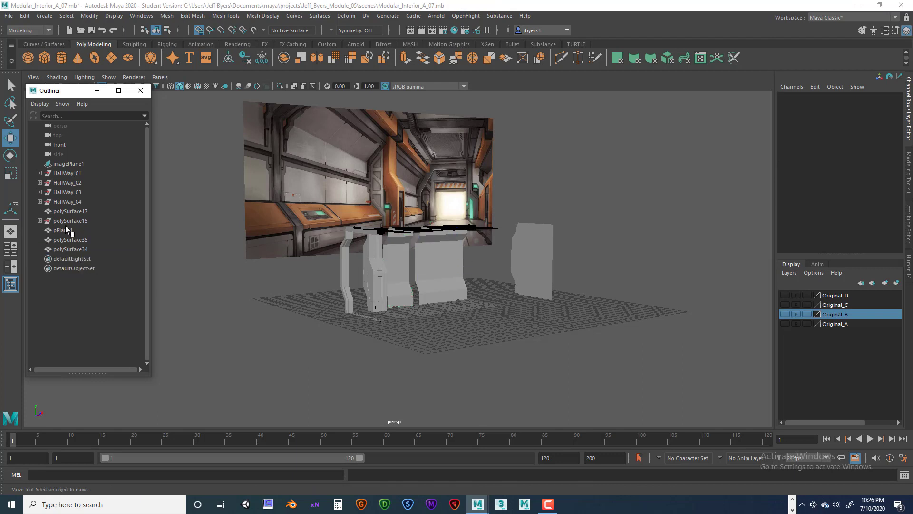
Unparent polySurface32 and polySurface33 from the polySurface15 group in the Outliner and delete the emptied group.
{"action": "left_click", "coordinate": [40, 221]}
{"action": "left_click", "coordinate": [55, 222]}
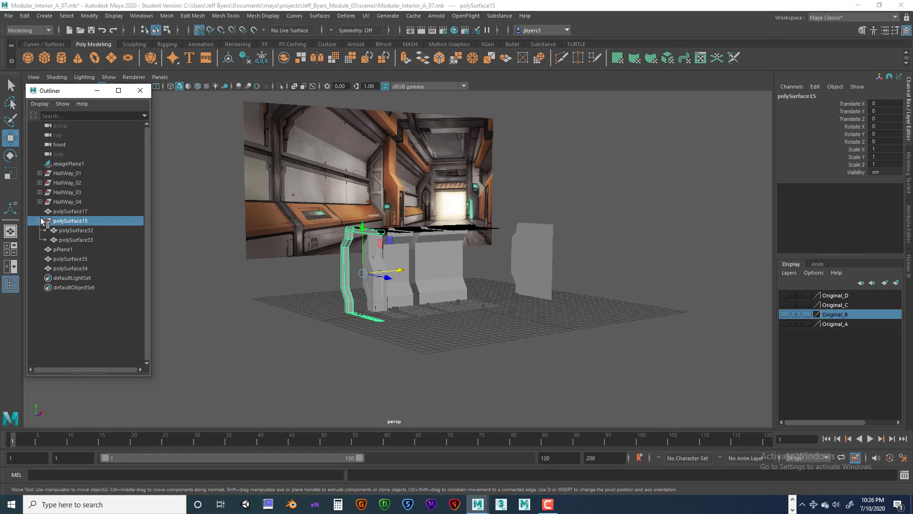
{"action": "left_click", "coordinate": [40, 221]}
{"action": "left_click", "coordinate": [40, 221]}
{"action": "left_click", "coordinate": [69, 229]}
{"action": "left_click", "coordinate": [73, 240]}
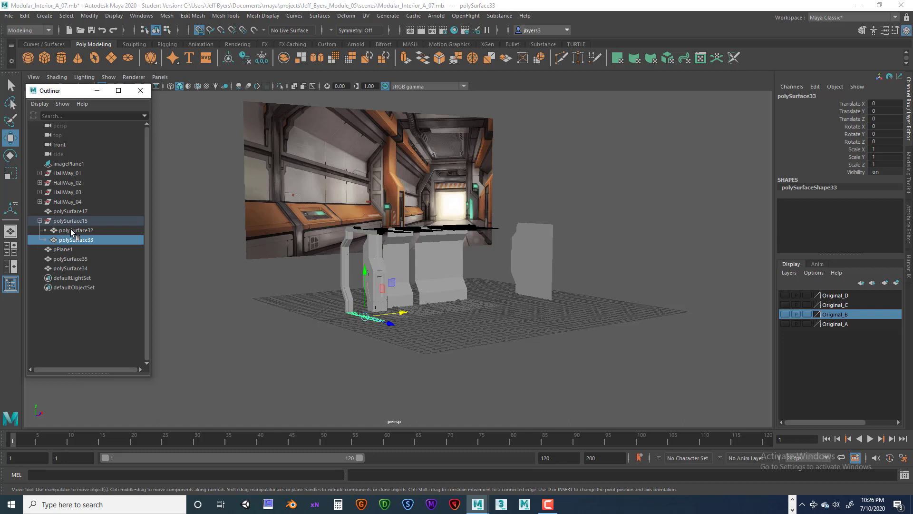
{"action": "left_click", "coordinate": [72, 230], "text": "ctrl"}
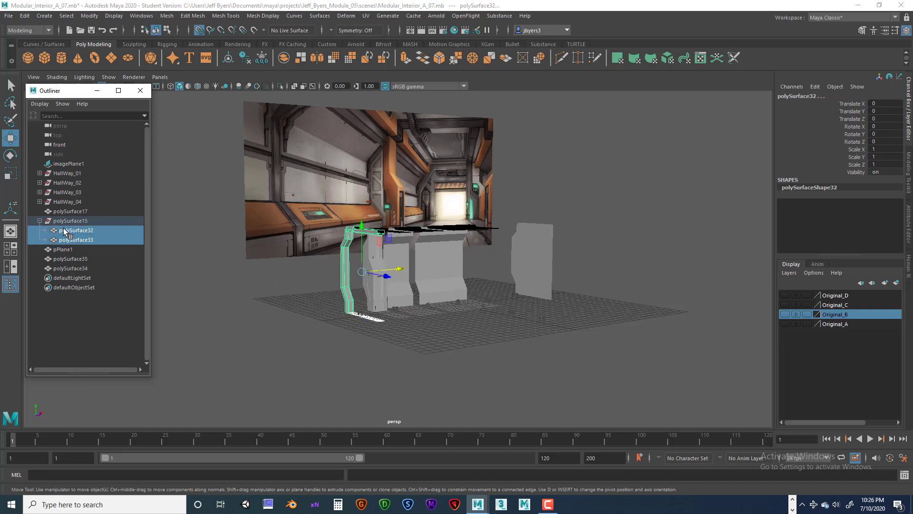
{"action": "left_click", "coordinate": [37, 220]}
{"action": "left_click", "coordinate": [38, 220]}
{"action": "left_click", "coordinate": [39, 221]}
{"action": "left_click", "coordinate": [39, 221]}
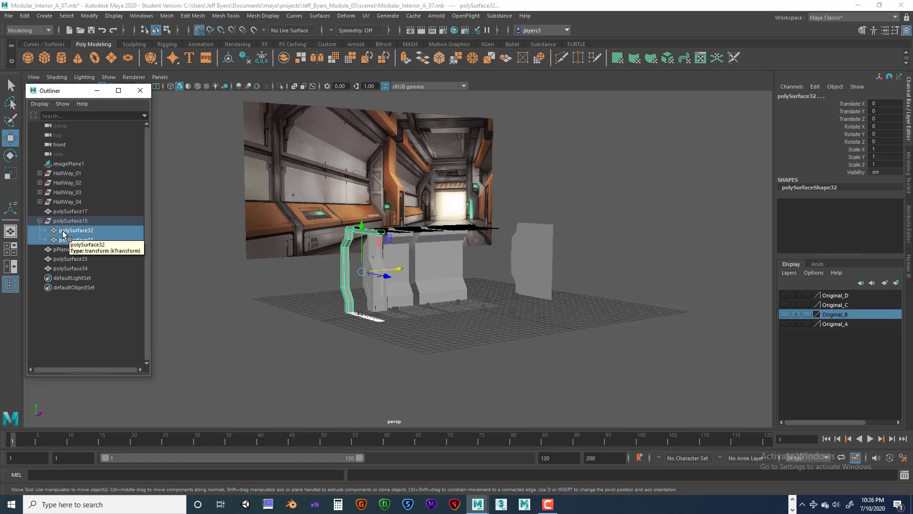
{"action": "middle_click_drag", "start_coordinate": [62, 231], "coordinate": [62, 215]}
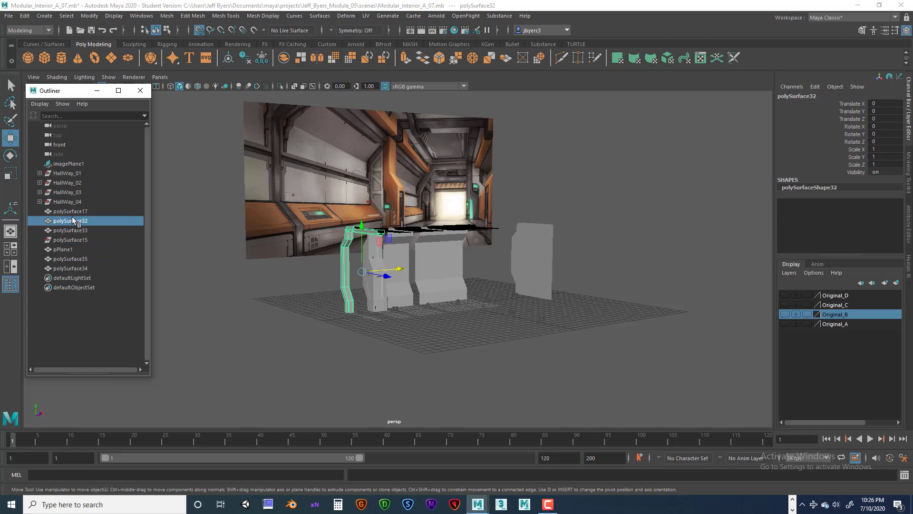
{"action": "left_click", "coordinate": [57, 240]}
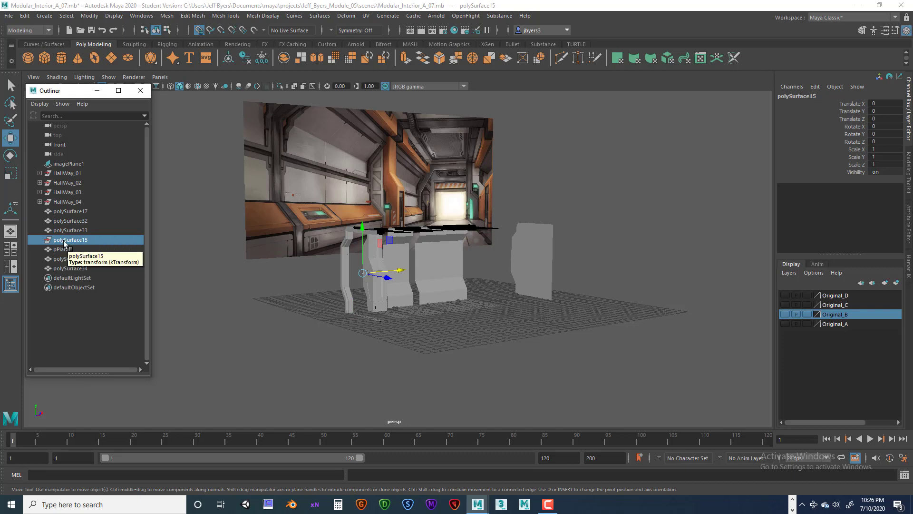
{"action": "key", "text": "Delete"}
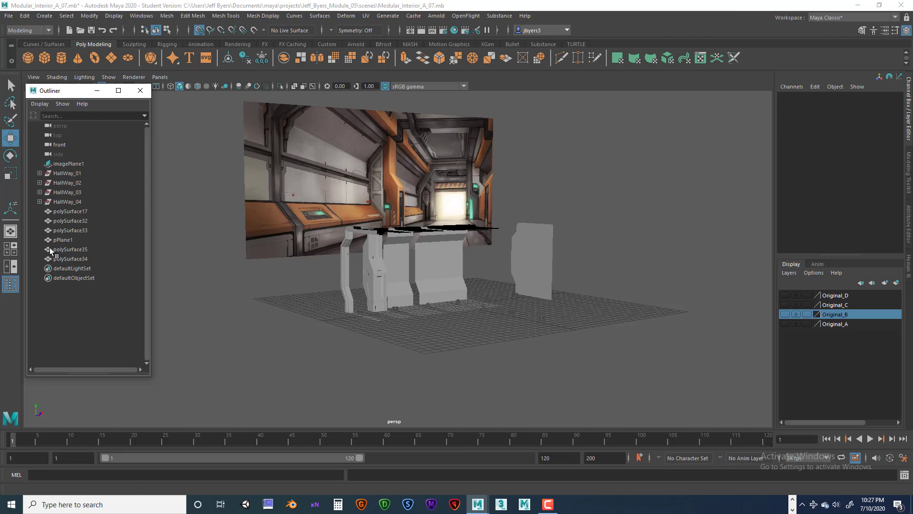
Check that each modular wall piece in the viewport is a separate object by selecting them one after another.
{"action": "left_click", "coordinate": [347, 265]}
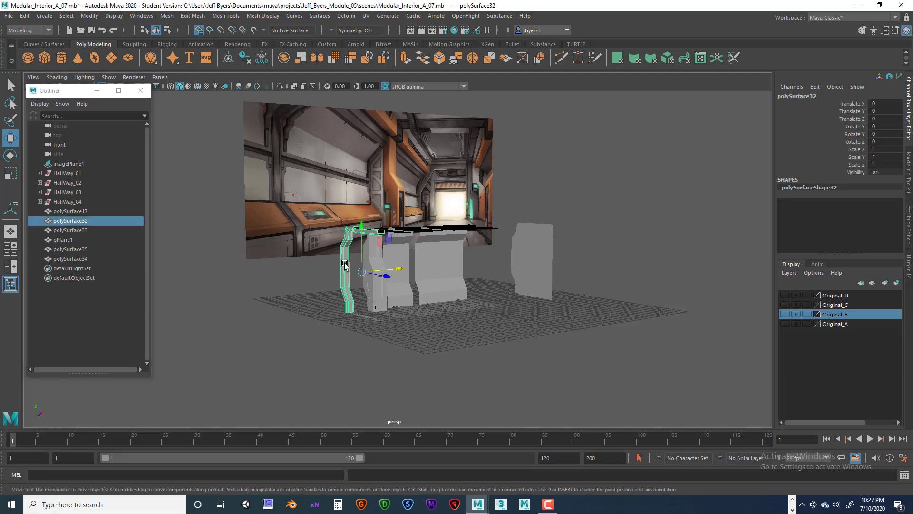
{"action": "left_click", "coordinate": [372, 247]}
{"action": "left_click", "coordinate": [398, 254]}
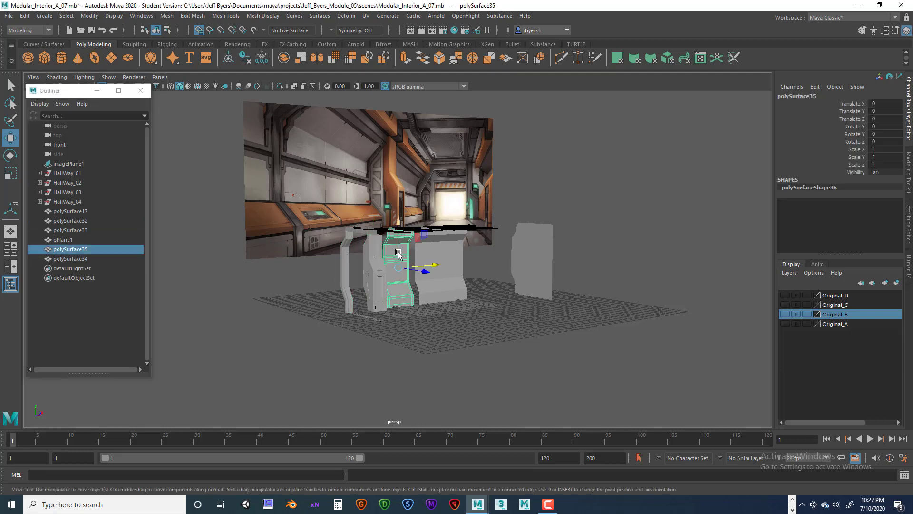
{"action": "key", "text": "q"}
{"action": "left_click", "coordinate": [366, 259]}
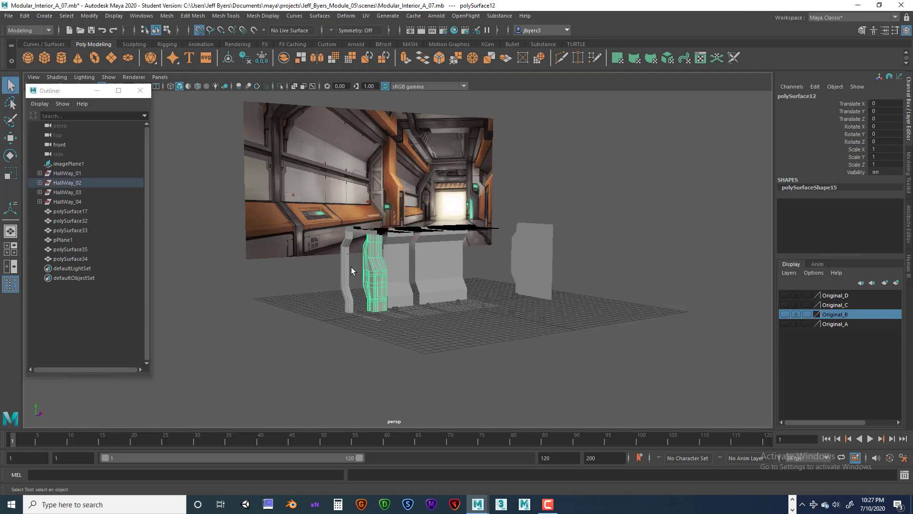
{"action": "left_click", "coordinate": [350, 266]}
{"action": "left_click", "coordinate": [401, 257]}
{"action": "left_click", "coordinate": [442, 263]}
{"action": "left_click", "coordinate": [510, 267]}
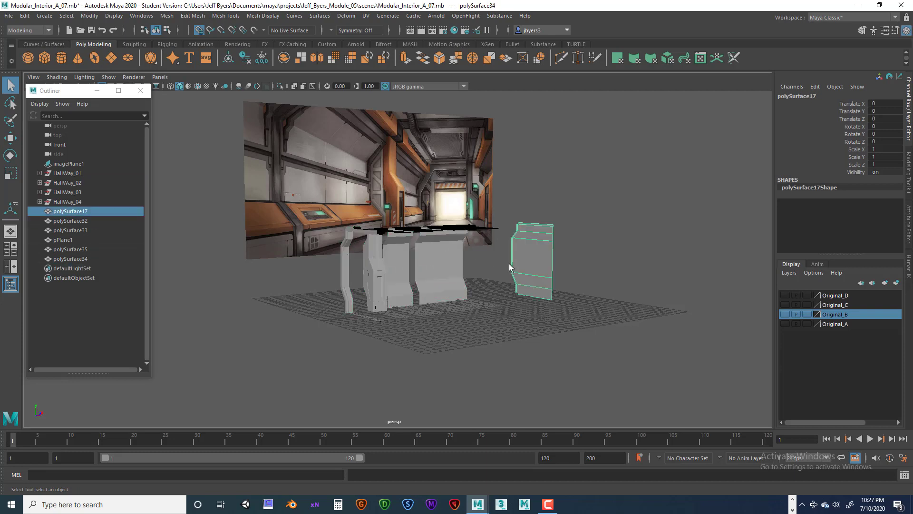
{"action": "left_click", "coordinate": [349, 265]}
{"action": "left_click", "coordinate": [374, 262]}
{"action": "left_click", "coordinate": [403, 259]}
{"action": "left_click", "coordinate": [447, 263]}
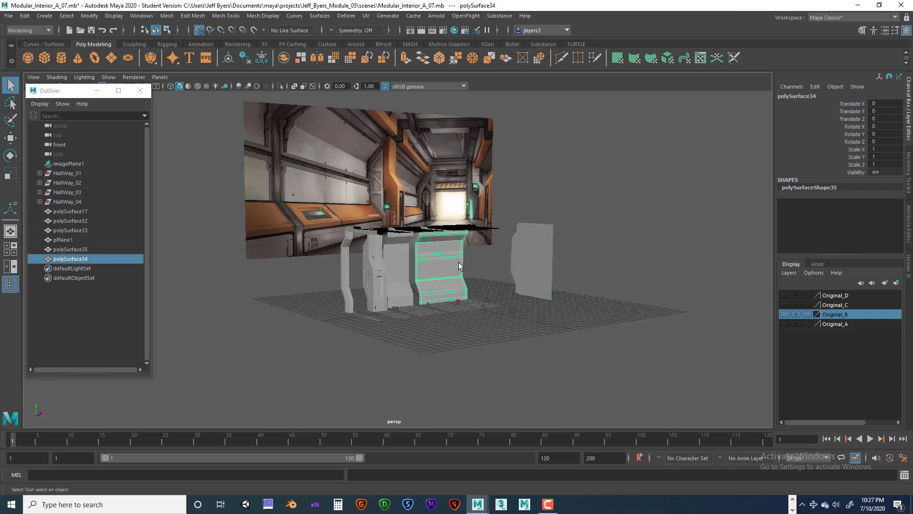
{"action": "left_click", "coordinate": [514, 266]}
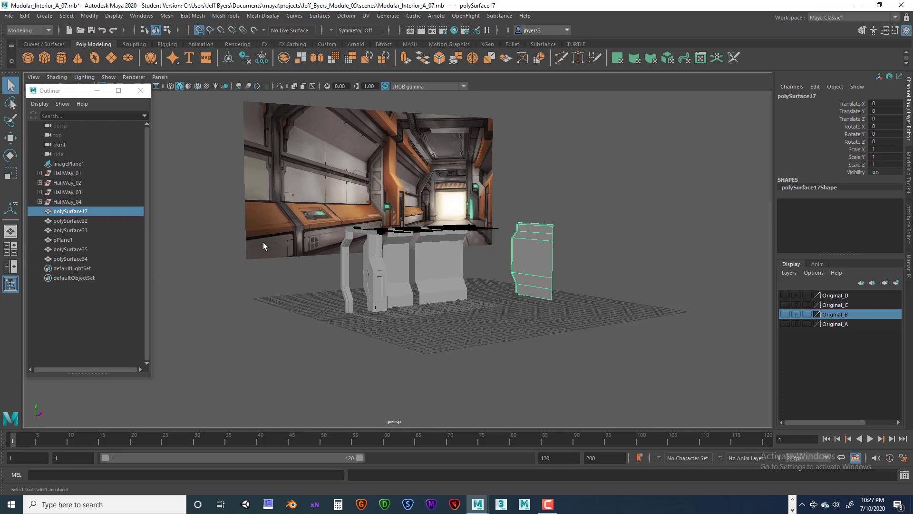
Check which pieces polySurface32, polySurface35, pPlane1 and polySurface33 stand for in the Outliner, and close it.
{"action": "left_click", "coordinate": [69, 220]}
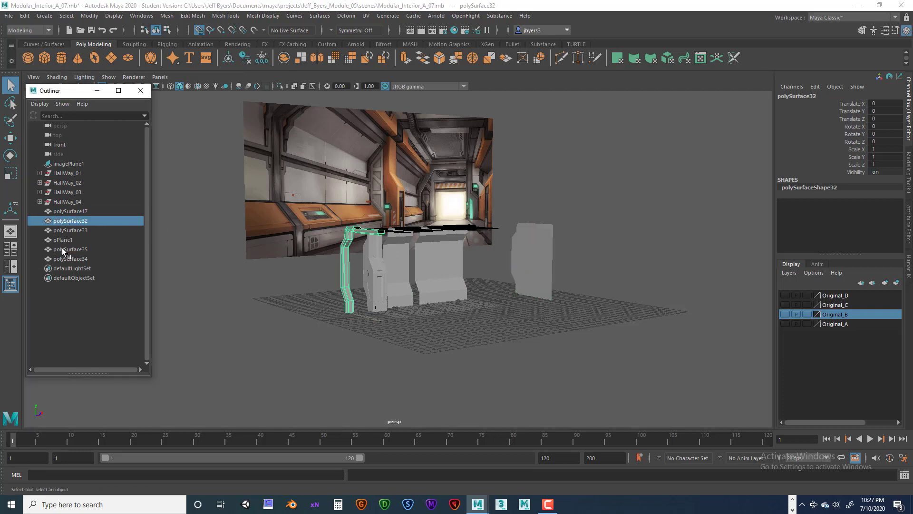
{"action": "left_click", "coordinate": [61, 249]}
{"action": "left_click", "coordinate": [61, 240]}
{"action": "left_click", "coordinate": [64, 230]}
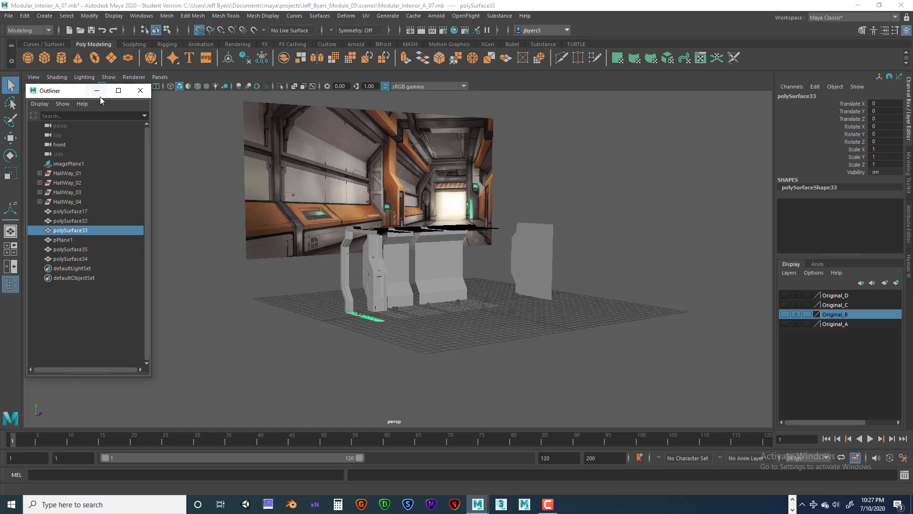
{"action": "left_click", "coordinate": [139, 92]}
Save the scene under the new name Modular_Interior_A_08 as Maya Binary, accepting the student version notice.
{"action": "left_click", "coordinate": [9, 16]}
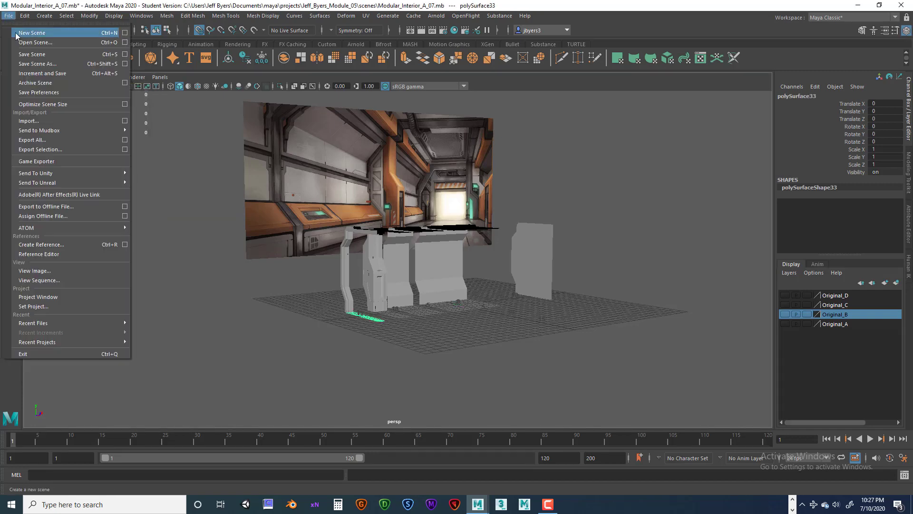
{"action": "left_click", "coordinate": [41, 65]}
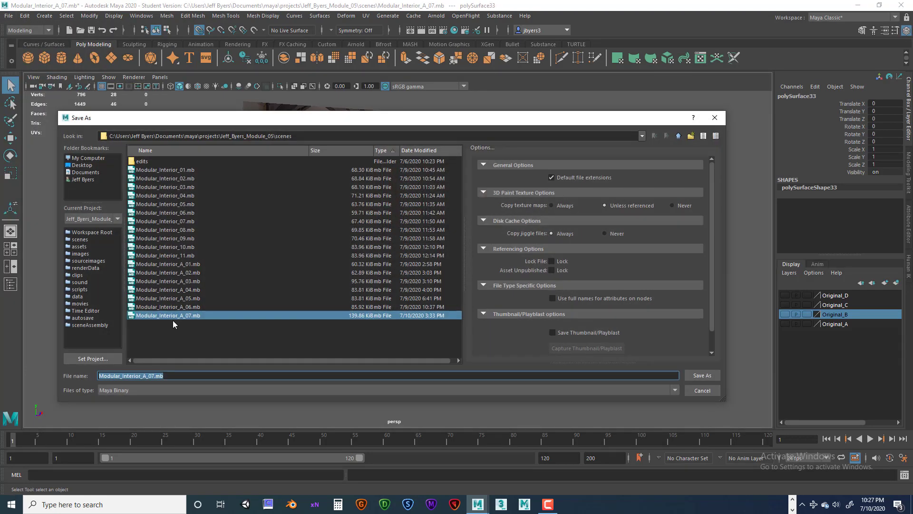
{"action": "left_click", "coordinate": [164, 375]}
{"action": "type", "text": "8"}
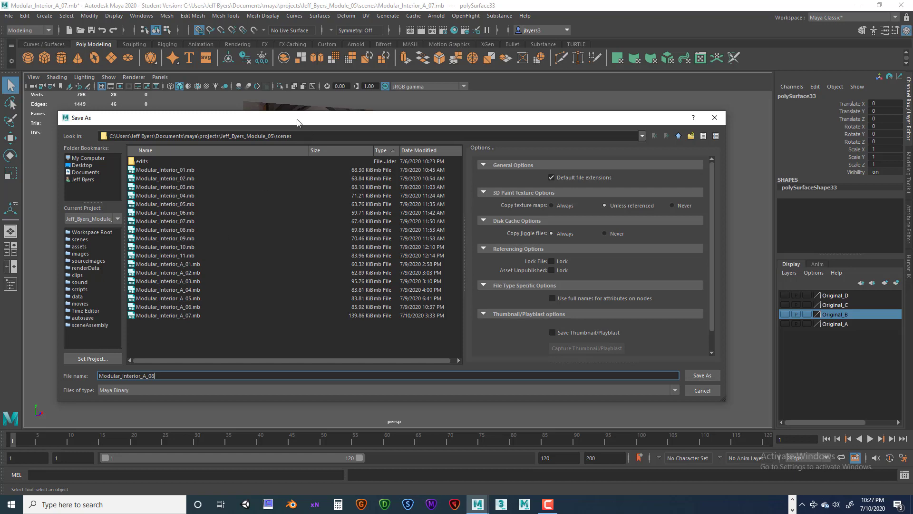
{"action": "left_click_drag", "start_coordinate": [297, 123], "coordinate": [506, 304]}
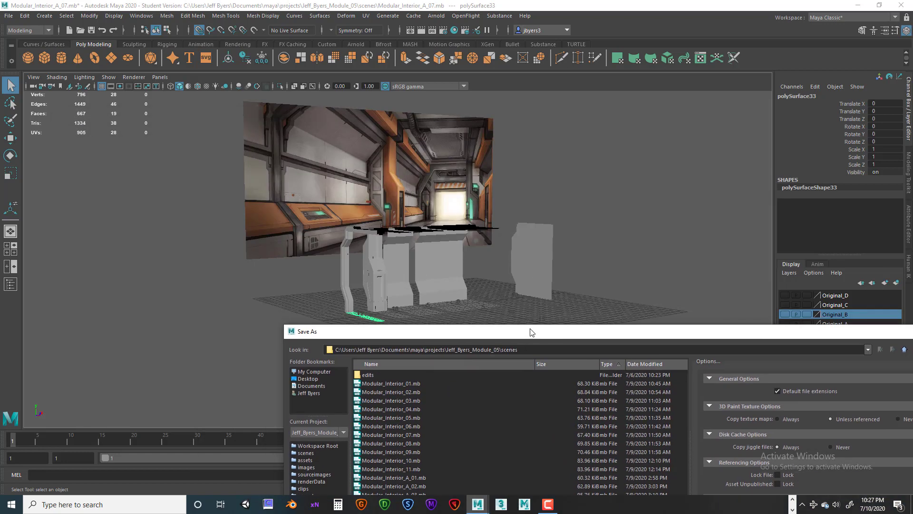
{"action": "left_click_drag", "start_coordinate": [531, 332], "coordinate": [503, 233]}
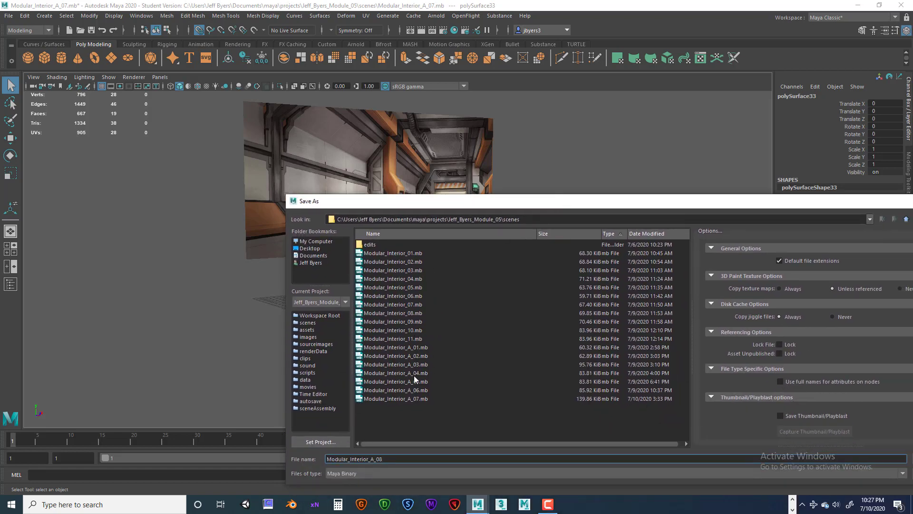
{"action": "left_click_drag", "start_coordinate": [549, 211], "coordinate": [438, 142]}
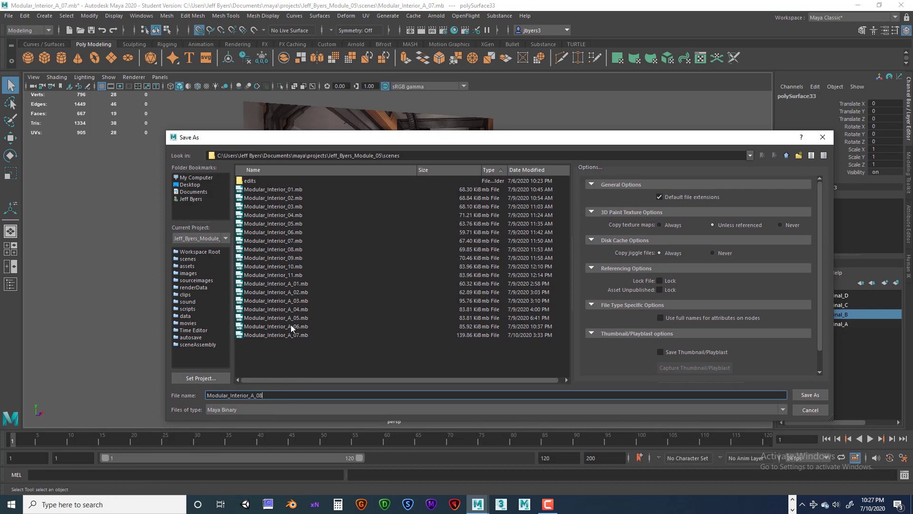
{"action": "left_click", "coordinate": [798, 394]}
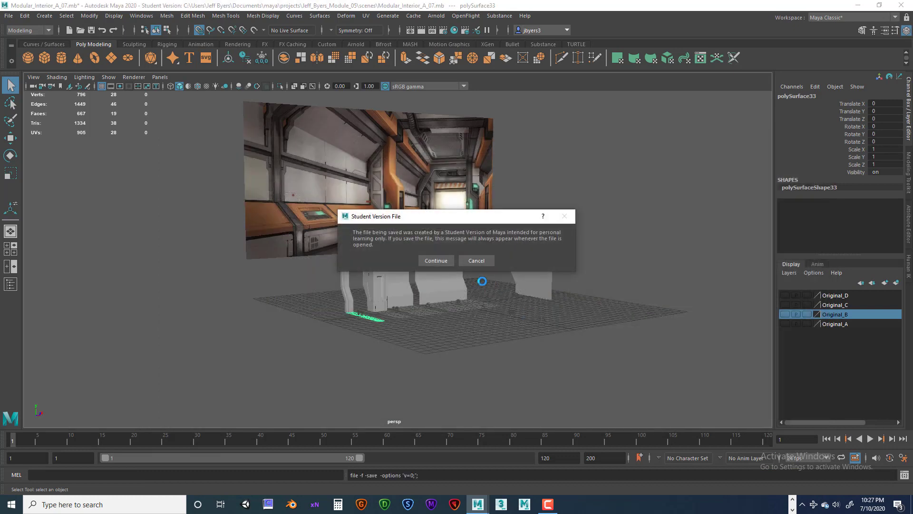
{"action": "left_click", "coordinate": [433, 259]}
Select the narrow door-frame piece and examine the row of modular pieces from closer and higher angles.
{"action": "left_click_drag", "start_coordinate": [411, 341], "coordinate": [411, 279], "text": "alt"}
{"action": "scroll", "coordinate": [411, 280], "scroll_direction": "up", "scroll_amount": 6}
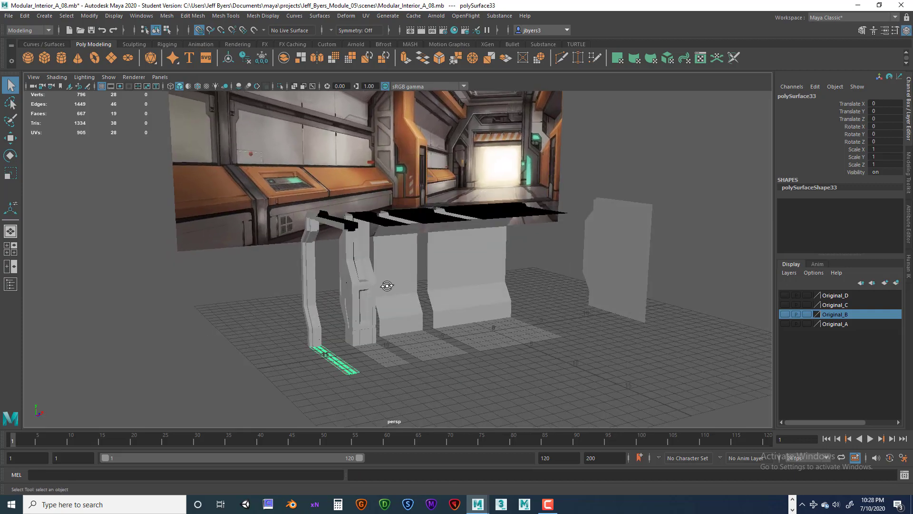
{"action": "mouse_move", "coordinate": [387, 286]}
{"action": "left_mouse_down", "text": "alt"}
{"action": "mouse_move", "coordinate": [404, 286]}
{"action": "mouse_move", "coordinate": [378, 285]}
{"action": "left_mouse_up", "text": "alt"}
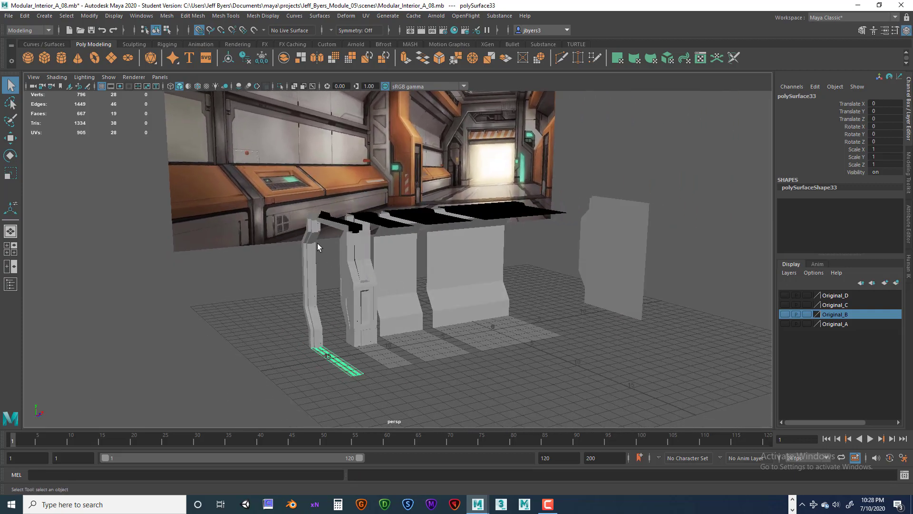
{"action": "left_click", "coordinate": [311, 239]}
{"action": "mouse_move", "coordinate": [331, 237]}
{"action": "left_mouse_down", "text": "alt"}
{"action": "mouse_move", "coordinate": [354, 253]}
{"action": "mouse_move", "coordinate": [298, 240]}
{"action": "mouse_move", "coordinate": [366, 238]}
{"action": "mouse_move", "coordinate": [321, 226]}
{"action": "left_mouse_up", "text": "alt"}
{"action": "left_click_drag", "start_coordinate": [418, 243], "coordinate": [442, 254], "text": "alt"}
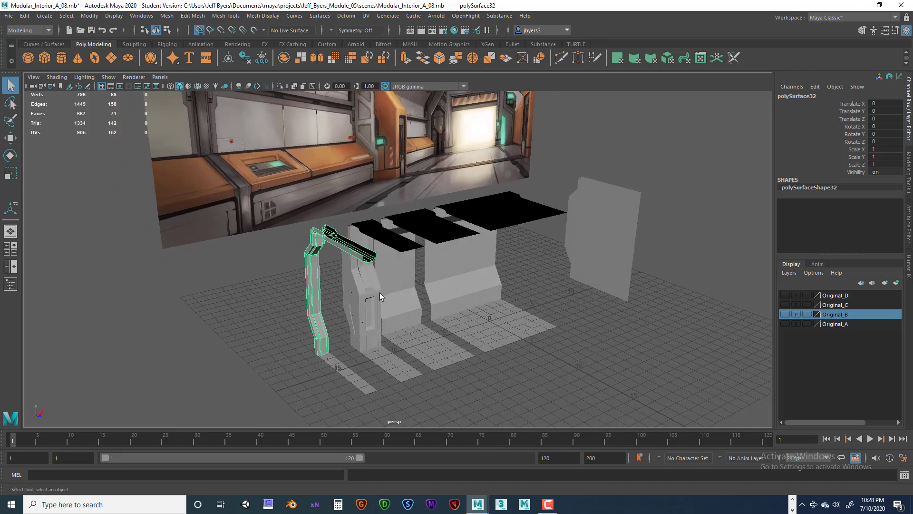
Start a new empty scene without saving the changes to Modular_Interior_A_08.
{"action": "left_click", "coordinate": [8, 16]}
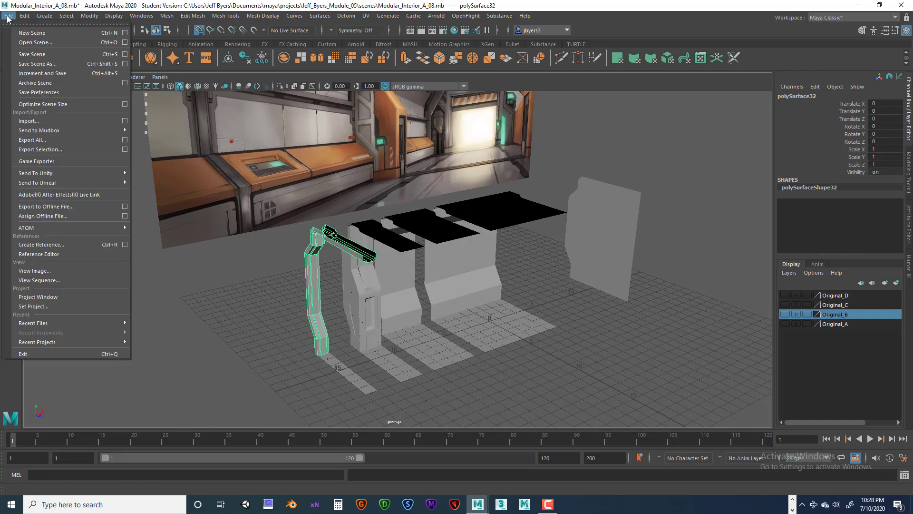
{"action": "left_click", "coordinate": [30, 32]}
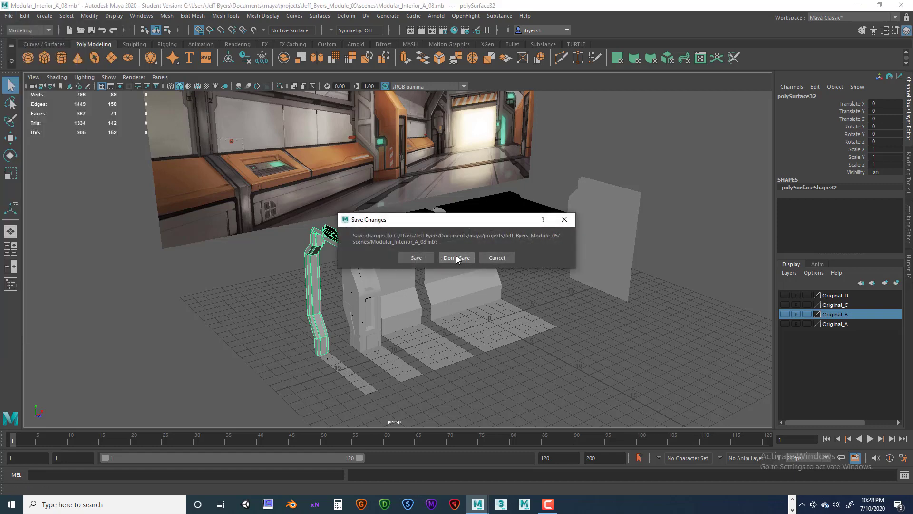
{"action": "left_click", "coordinate": [457, 258]}
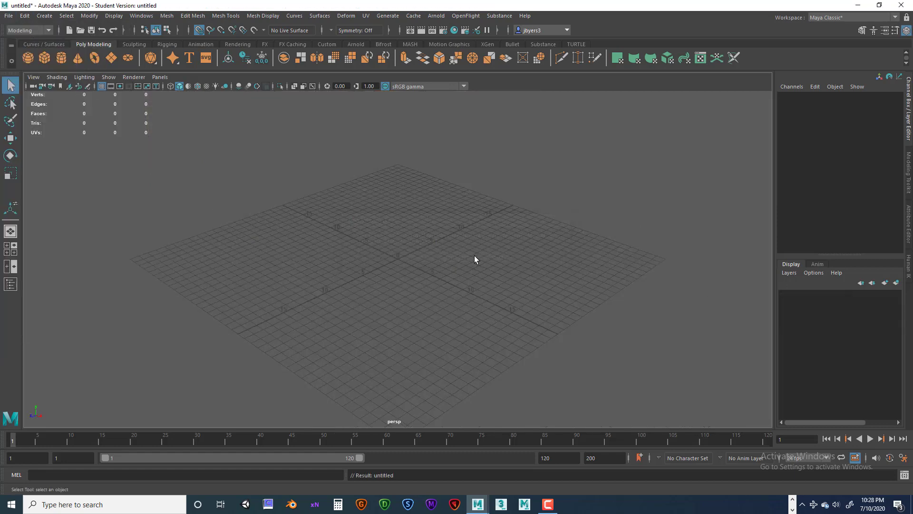
{"action": "left_click_drag", "start_coordinate": [474, 255], "coordinate": [461, 228], "text": "alt"}
{"action": "right_click_drag", "start_coordinate": [460, 228], "coordinate": [402, 236], "text": "alt"}
{"action": "left_click_drag", "start_coordinate": [401, 236], "coordinate": [403, 240], "text": "alt"}
{"action": "middle_click_drag", "start_coordinate": [403, 240], "coordinate": [383, 252], "text": "alt"}
{"action": "scroll", "coordinate": [382, 252], "scroll_direction": "down", "scroll_amount": 1}
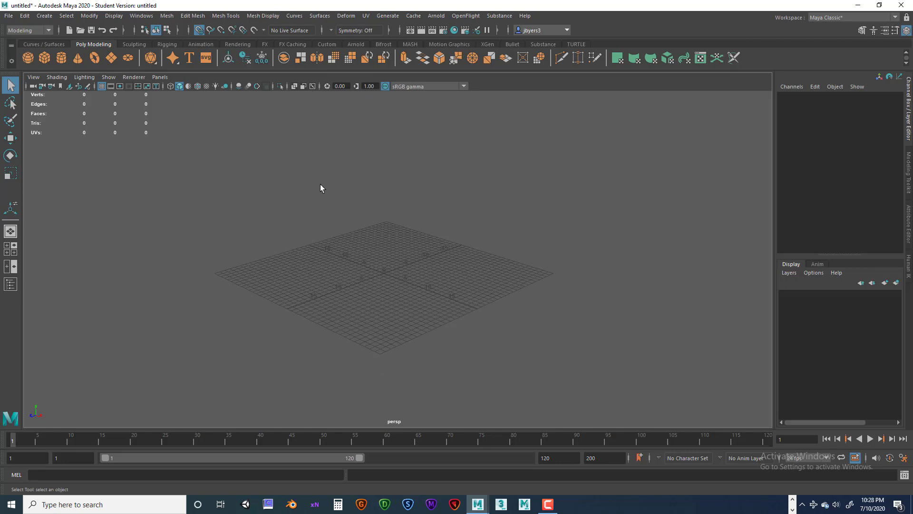
Start another new empty scene, discarding the changes to the untitled one.
{"action": "left_click_drag", "start_coordinate": [364, 237], "coordinate": [395, 209], "text": "alt"}
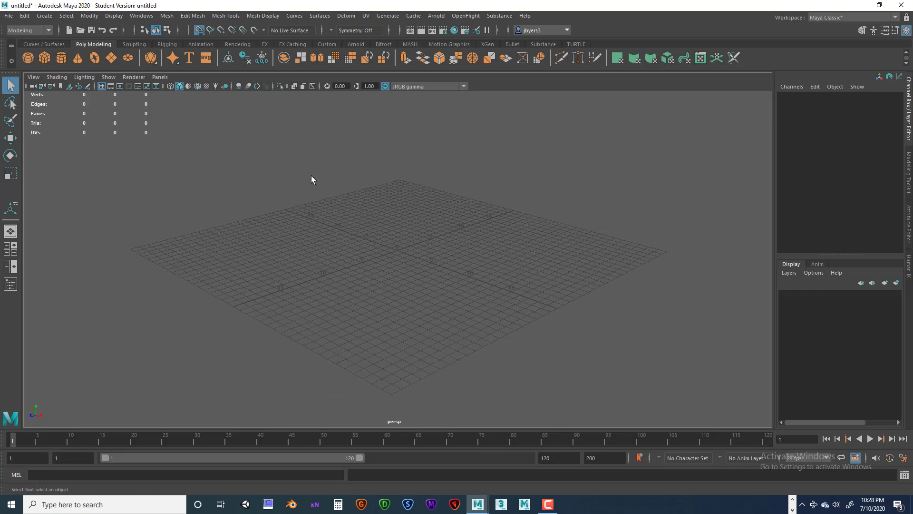
{"action": "left_click", "coordinate": [8, 17]}
{"action": "left_click", "coordinate": [23, 34]}
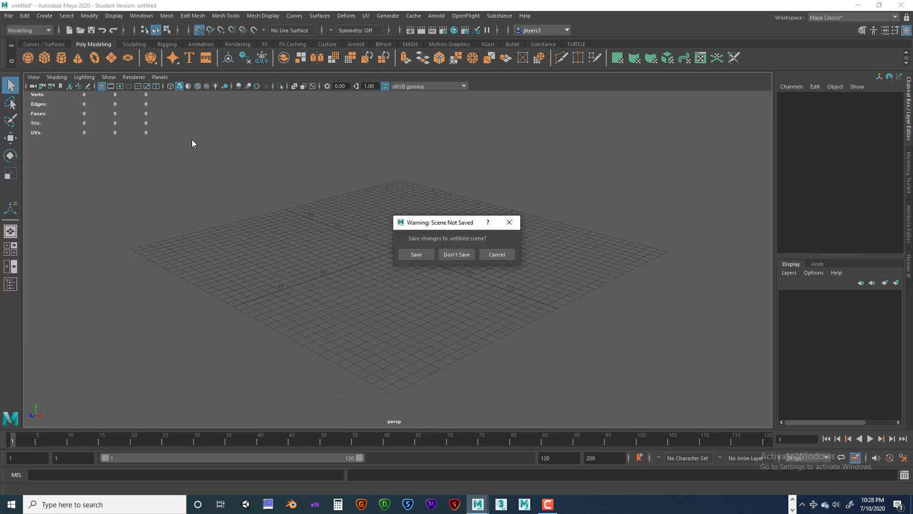
{"action": "left_click", "coordinate": [455, 255]}
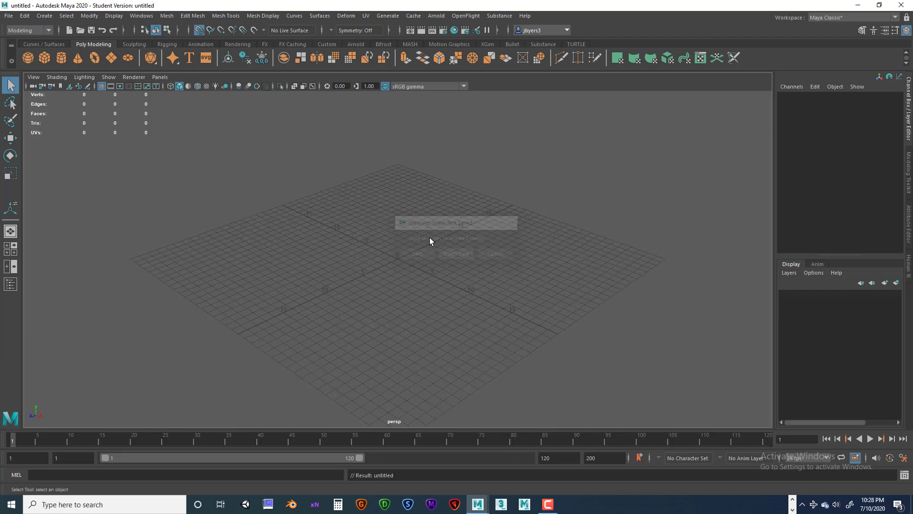
Import Modular_Interior_A_08.mb from the project's scenes folder into the empty scene, accepting the student version notice.
{"action": "left_click", "coordinate": [8, 16]}
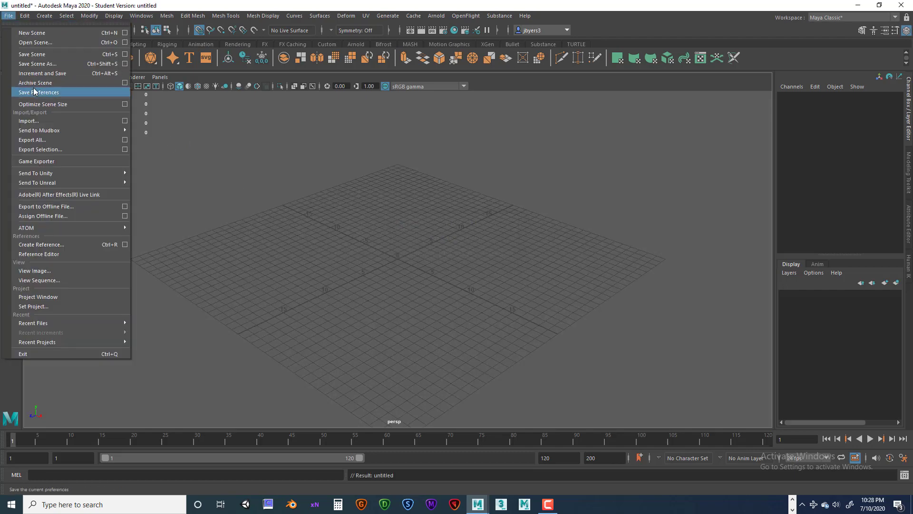
{"action": "left_click", "coordinate": [38, 121]}
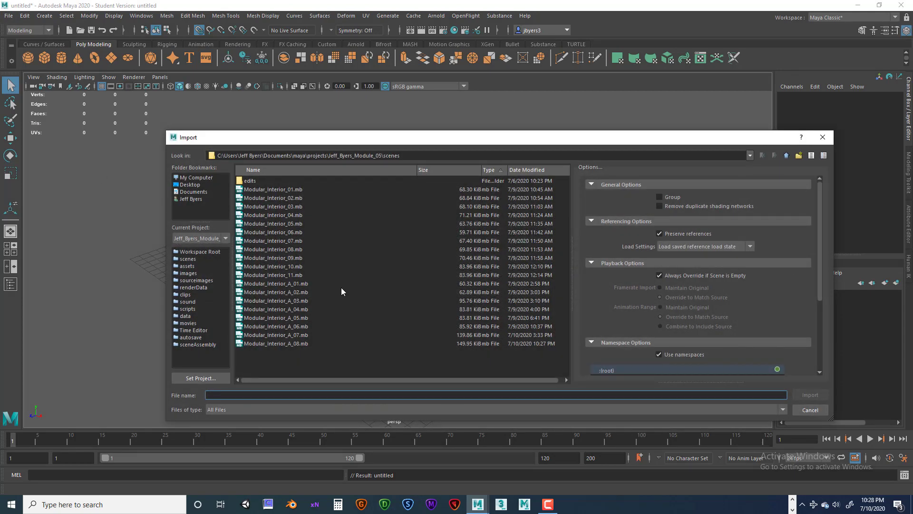
{"action": "left_click", "coordinate": [311, 345]}
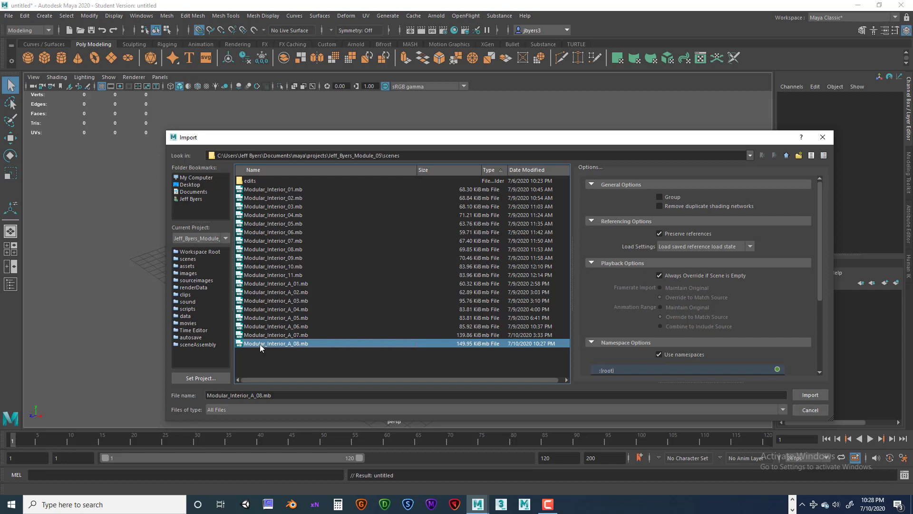
{"action": "left_click", "coordinate": [799, 394]}
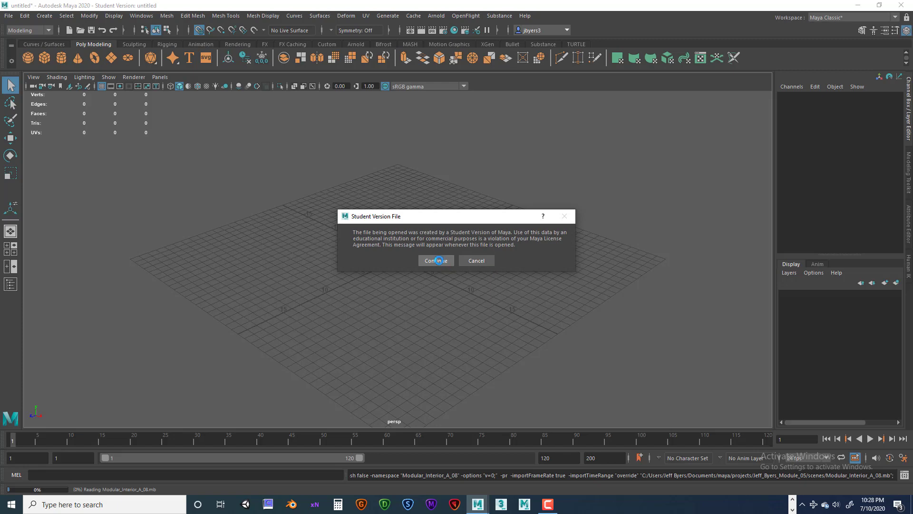
{"action": "left_click", "coordinate": [436, 260]}
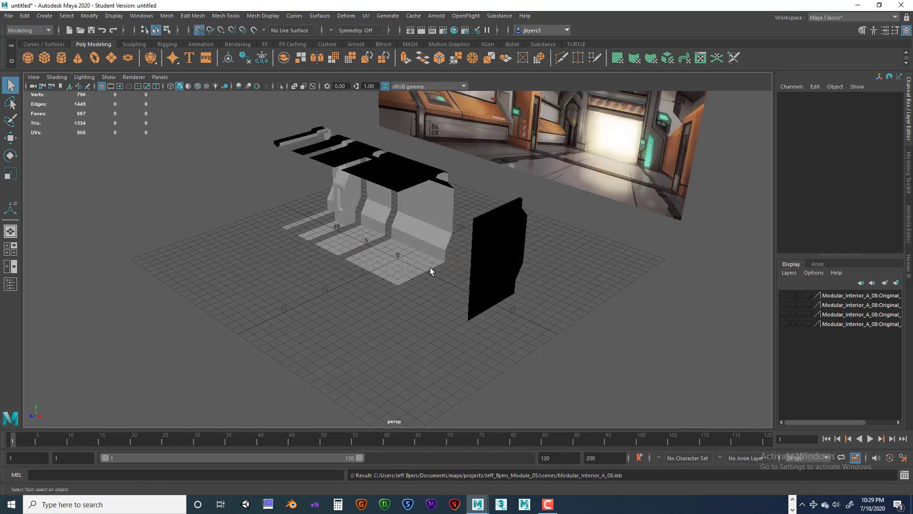
Select the imported frame pieces, wall panels and end panel one after another to check that they are separate objects.
{"action": "left_click_drag", "start_coordinate": [429, 268], "coordinate": [329, 242], "text": "alt"}
{"action": "left_click", "coordinate": [256, 232]}
{"action": "left_click", "coordinate": [292, 228]}
{"action": "left_click", "coordinate": [319, 223]}
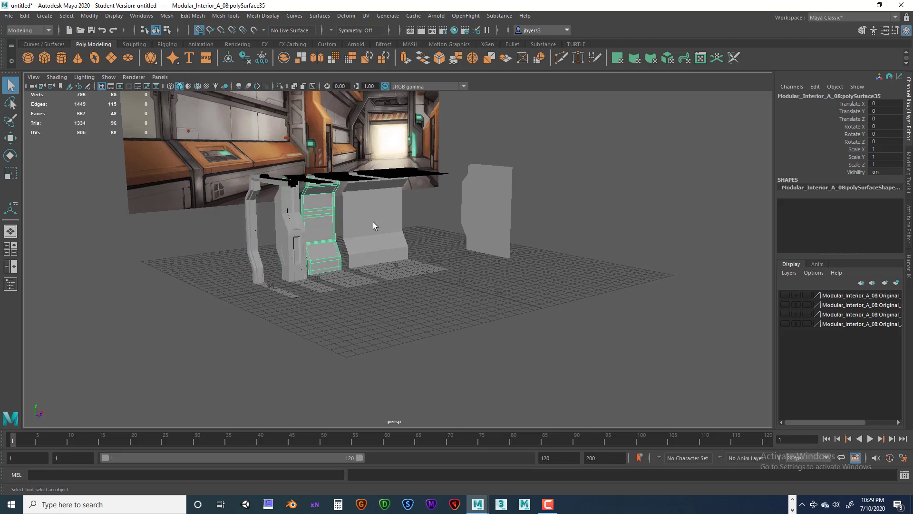
{"action": "left_click", "coordinate": [373, 222]}
{"action": "left_click", "coordinate": [483, 201]}
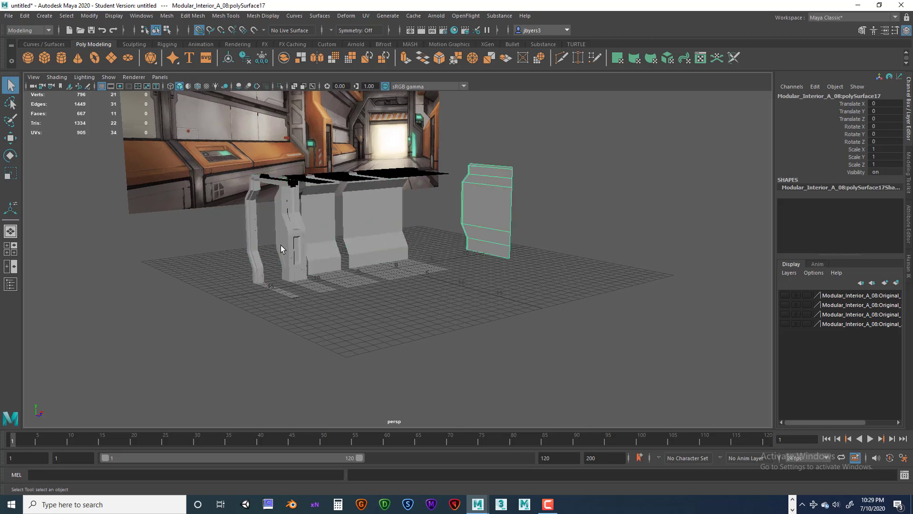
Try moving the flat end panel, and undo the move.
{"action": "key", "text": "w"}
{"action": "left_click_drag", "start_coordinate": [546, 232], "coordinate": [479, 228], "text": "alt"}
{"action": "key", "text": "ctrl+z"}
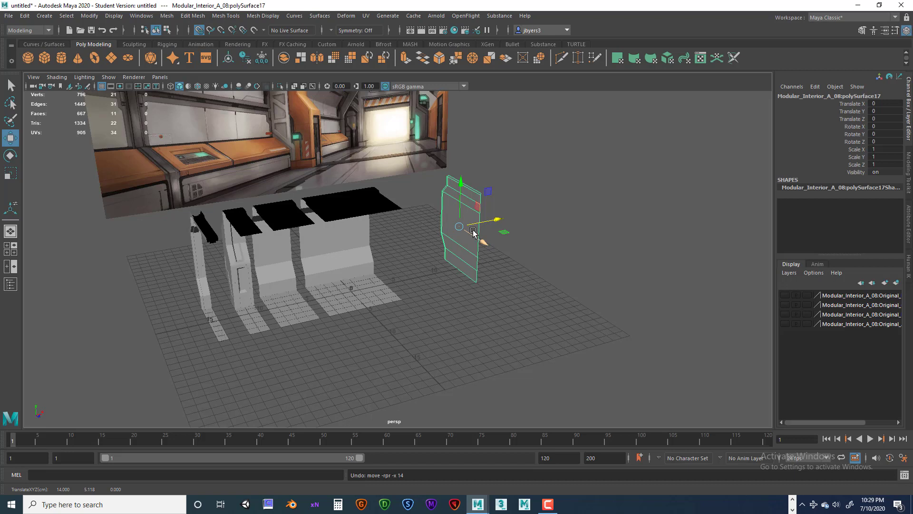
{"action": "left_click", "coordinate": [158, 78]}
{"action": "mouse_move", "coordinate": [189, 91]}
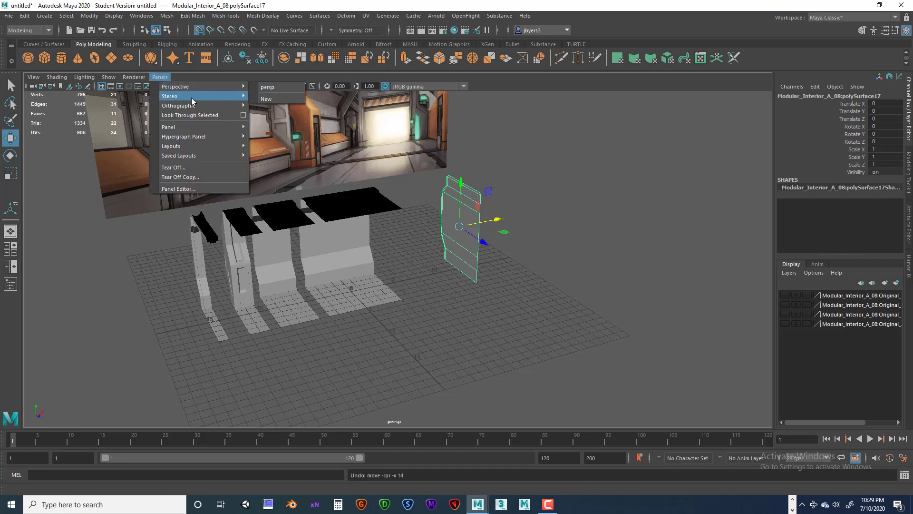
{"action": "mouse_move", "coordinate": [178, 111]}
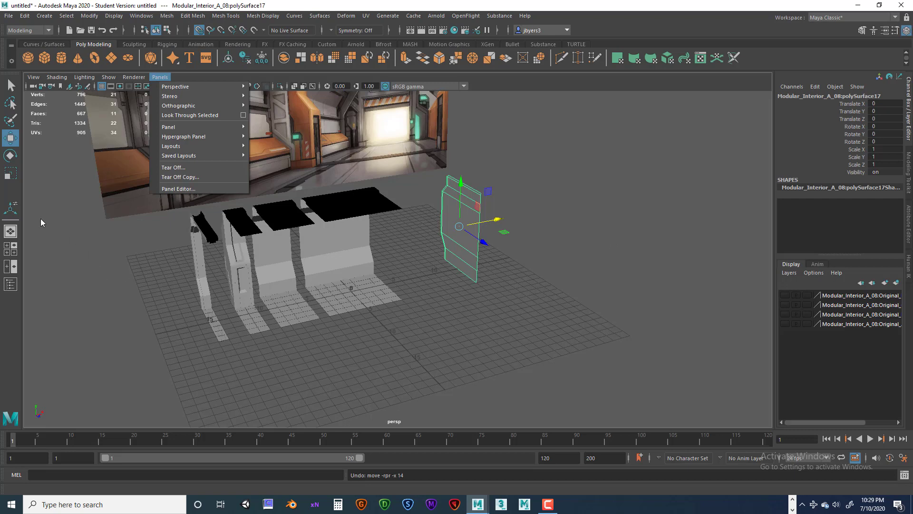
{"action": "left_click", "coordinate": [77, 178]}
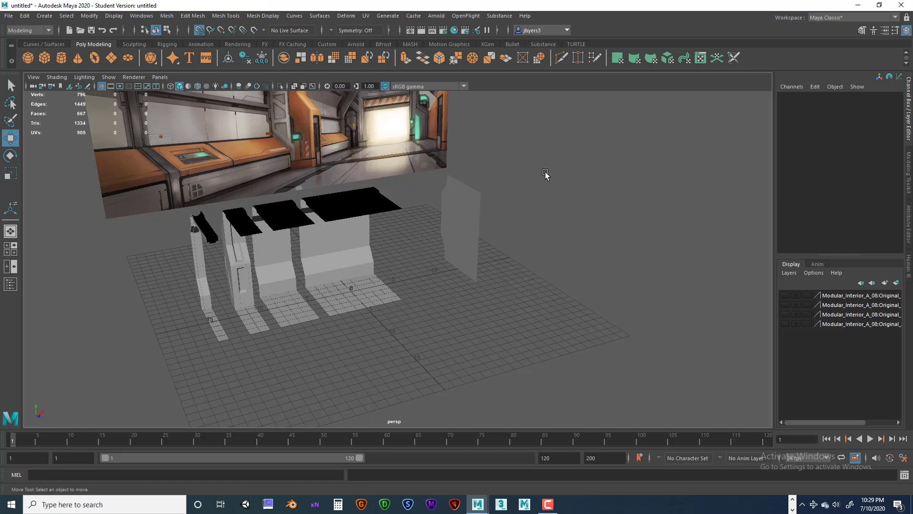
{"action": "left_click_drag", "start_coordinate": [545, 174], "coordinate": [410, 233], "text": "alt"}
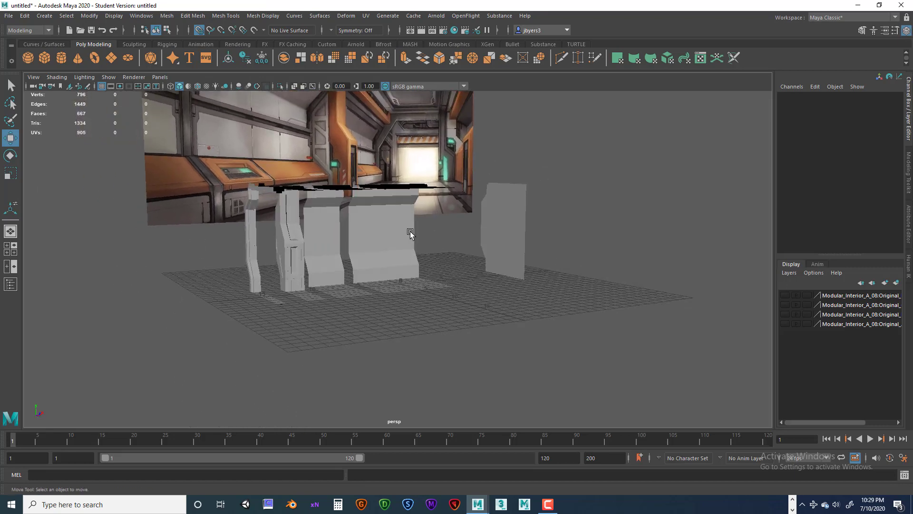
{"action": "left_click", "coordinate": [409, 233]}
{"action": "left_click", "coordinate": [160, 77]}
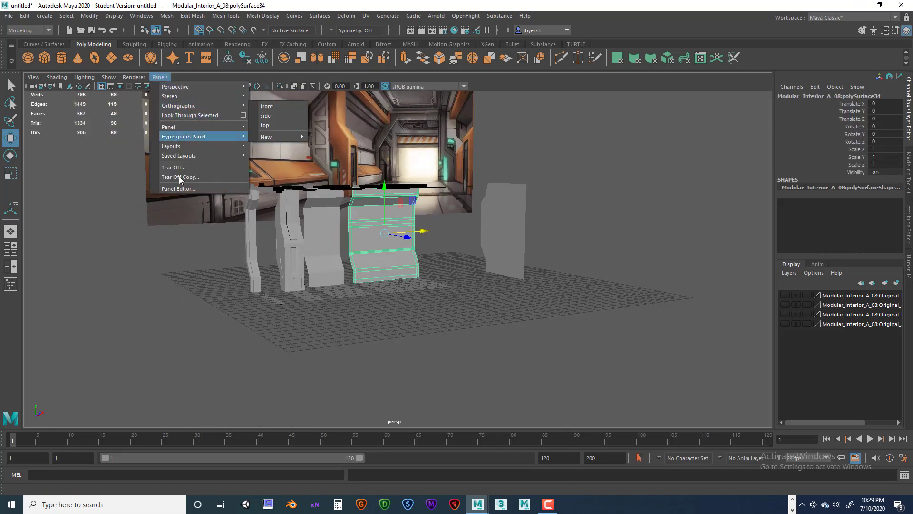
{"action": "left_click", "coordinate": [87, 181]}
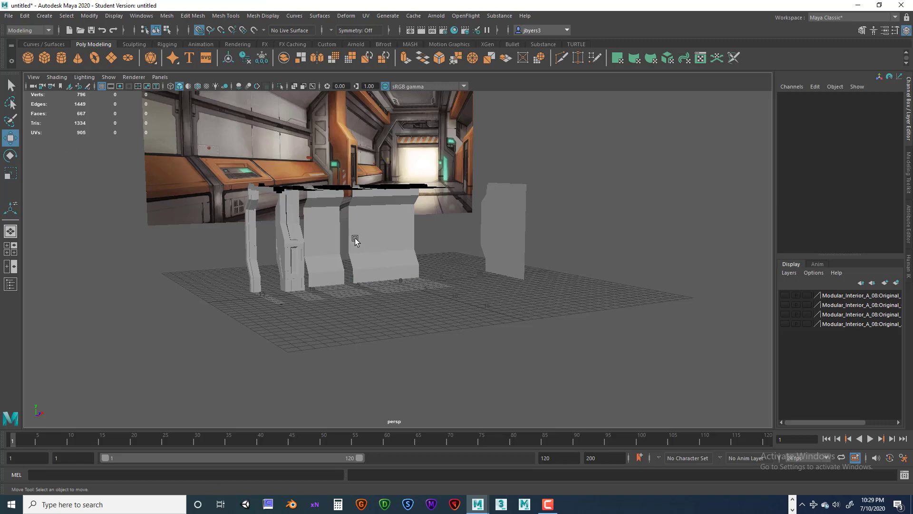
{"action": "left_click_drag", "start_coordinate": [350, 233], "coordinate": [347, 228], "text": "alt"}
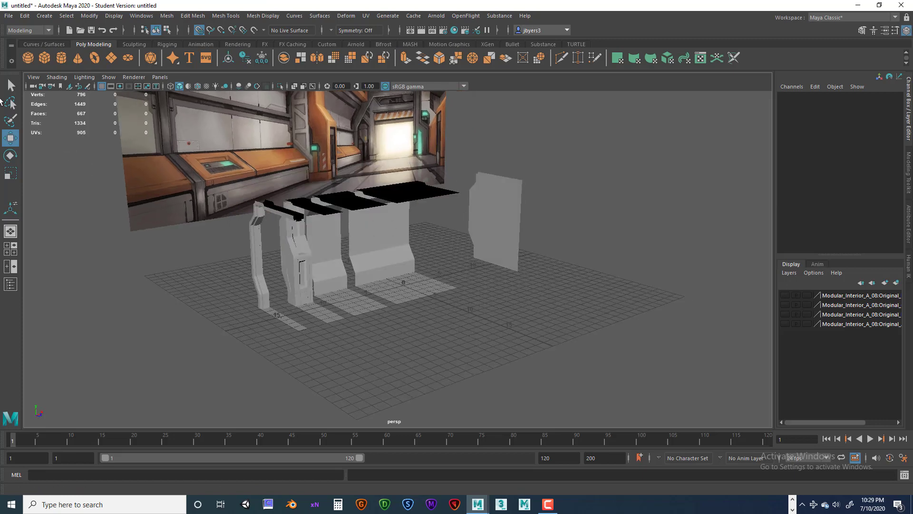
{"action": "left_click", "coordinate": [8, 17]}
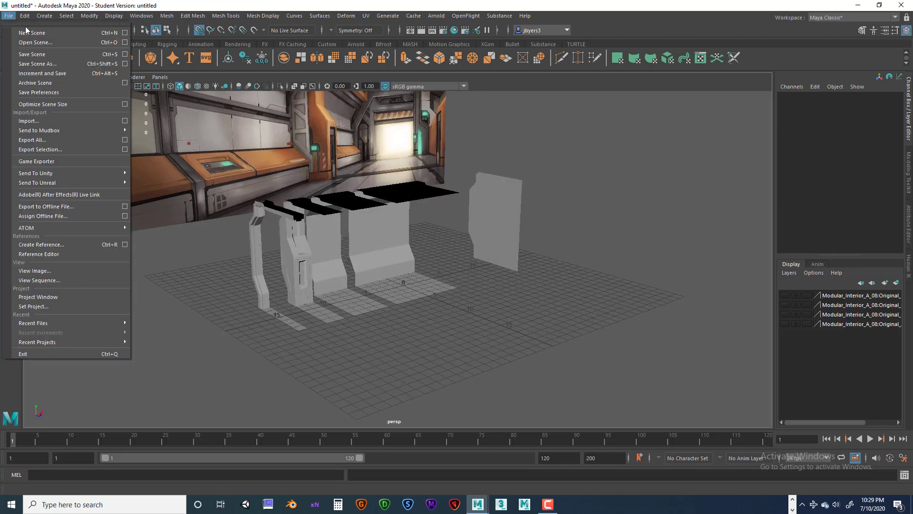
{"action": "left_click", "coordinate": [193, 248]}
{"action": "left_click", "coordinate": [8, 16]}
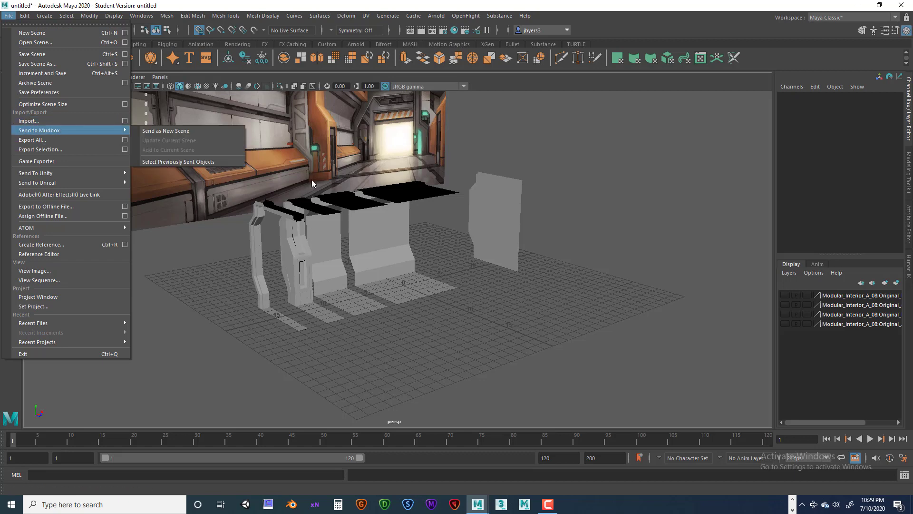
{"action": "left_click", "coordinate": [558, 311]}
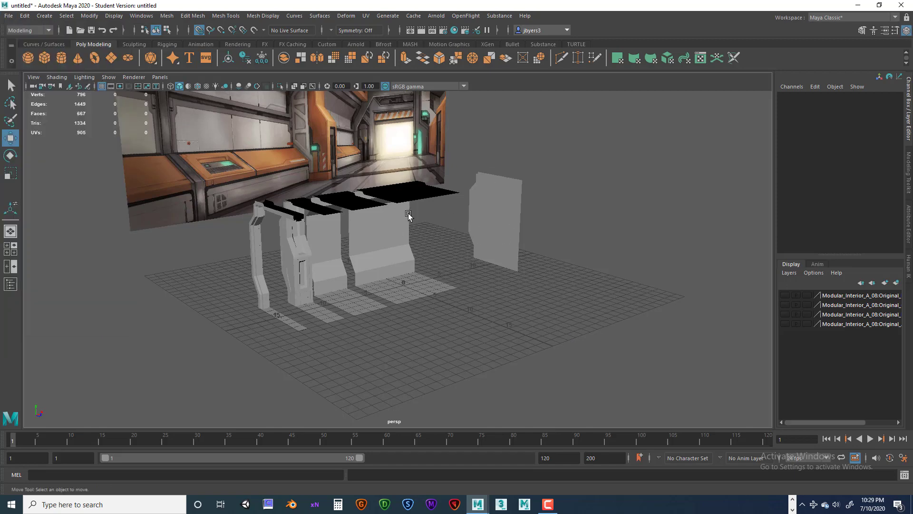
Select the narrower wall panel beside the door frame and examine it against the reference image behind the pieces.
{"action": "left_click_drag", "start_coordinate": [408, 215], "coordinate": [381, 229], "text": "alt"}
{"action": "left_click", "coordinate": [384, 257]}
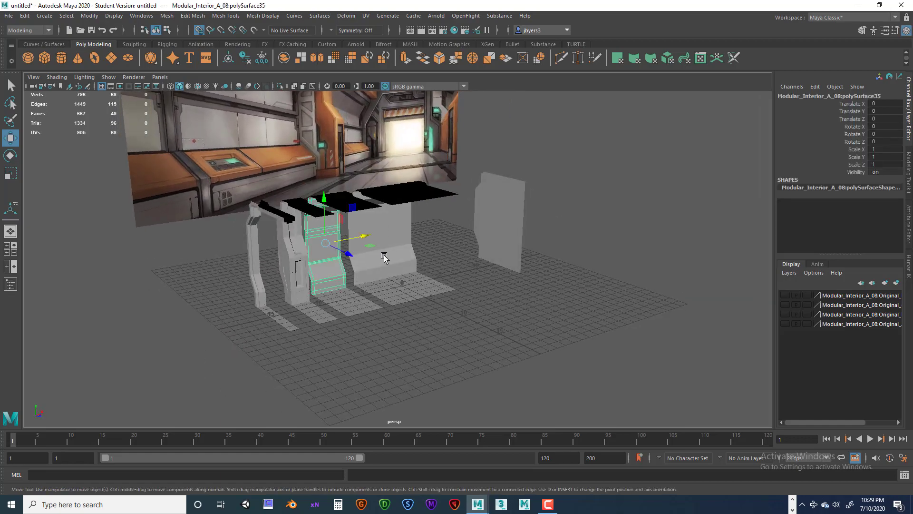
{"action": "scroll", "coordinate": [400, 237], "scroll_direction": "up", "scroll_amount": 7}
{"action": "middle_click_drag", "start_coordinate": [406, 234], "coordinate": [451, 224], "text": "alt"}
{"action": "mouse_move", "coordinate": [451, 225]}
{"action": "left_mouse_down", "text": "alt"}
{"action": "mouse_move", "coordinate": [424, 225]}
{"action": "mouse_move", "coordinate": [454, 227]}
{"action": "left_mouse_up", "text": "alt"}
{"action": "right_click_drag", "start_coordinate": [454, 226], "coordinate": [554, 247], "text": "alt"}
{"action": "mouse_move", "coordinate": [408, 212]}
{"action": "left_mouse_down", "text": "alt"}
{"action": "mouse_move", "coordinate": [404, 257]}
{"action": "mouse_move", "coordinate": [397, 201]}
{"action": "left_mouse_up", "text": "alt"}
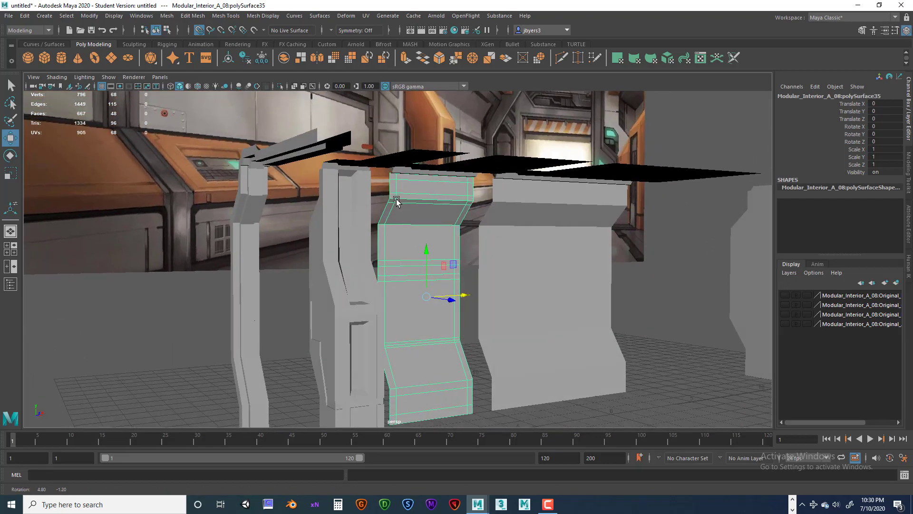
{"action": "middle_click_drag", "start_coordinate": [397, 201], "coordinate": [388, 234], "text": "alt"}
{"action": "left_click_drag", "start_coordinate": [389, 234], "coordinate": [391, 222], "text": "alt"}
{"action": "middle_click_drag", "start_coordinate": [391, 222], "coordinate": [463, 255], "text": "alt"}
{"action": "right_click_drag", "start_coordinate": [463, 255], "coordinate": [456, 241], "text": "alt"}
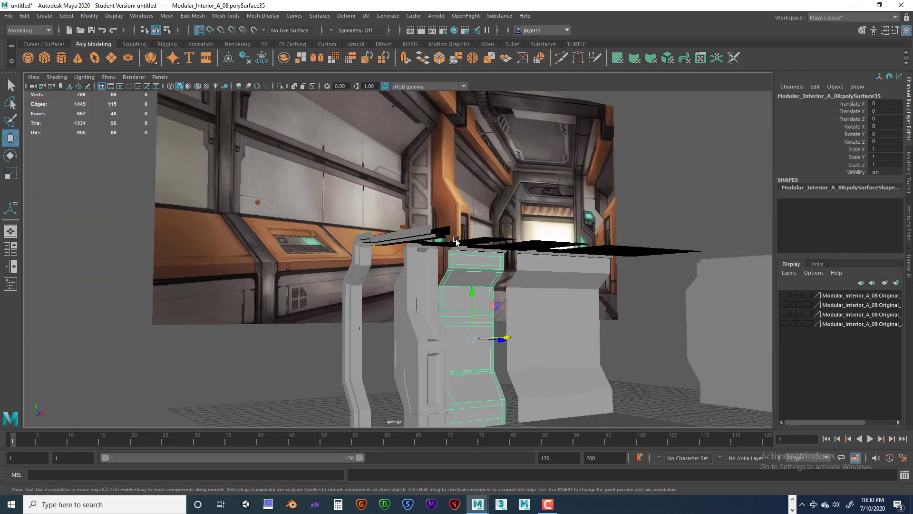
{"action": "middle_click_drag", "start_coordinate": [455, 238], "coordinate": [415, 248], "text": "alt"}
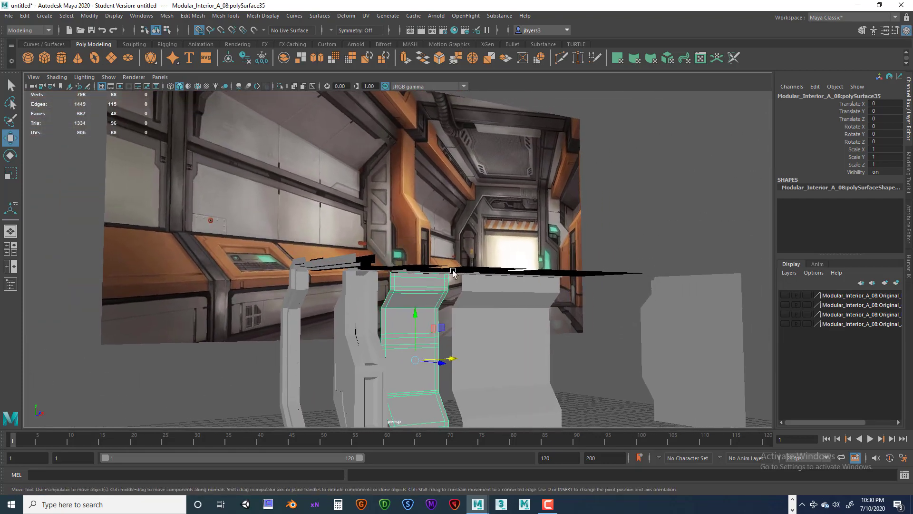
{"action": "scroll", "coordinate": [451, 274], "scroll_direction": "up", "scroll_amount": 5}
{"action": "scroll", "coordinate": [416, 244], "scroll_direction": "down", "scroll_amount": 3}
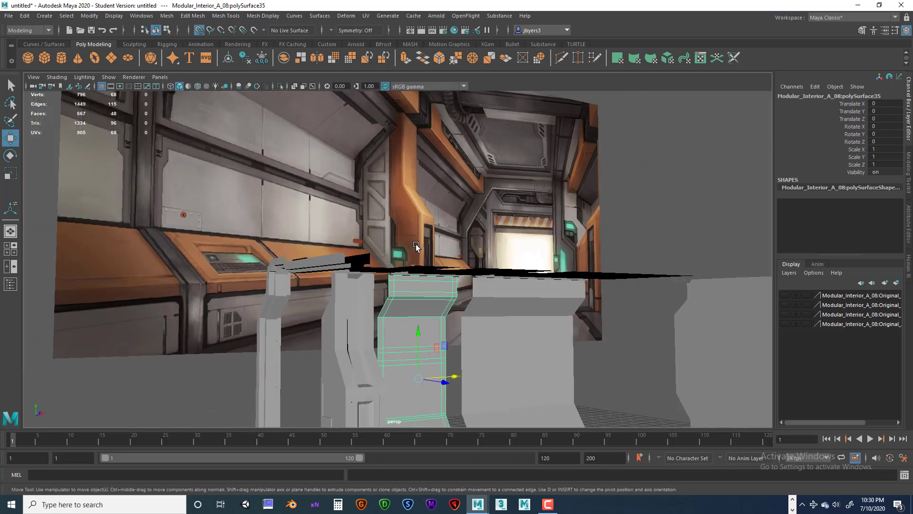
{"action": "middle_click_drag", "start_coordinate": [391, 188], "coordinate": [379, 248], "text": "alt"}
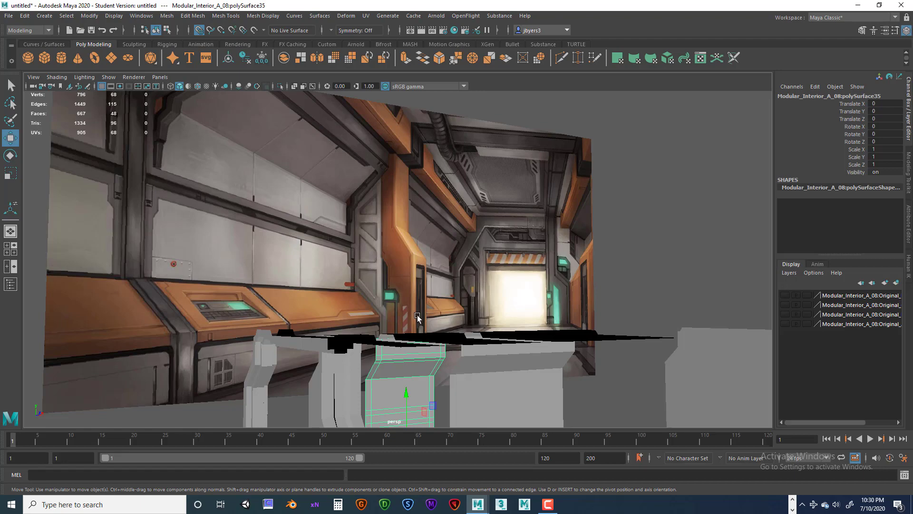
{"action": "scroll", "coordinate": [415, 313], "scroll_direction": "up", "scroll_amount": 5}
{"action": "left_click_drag", "start_coordinate": [437, 316], "coordinate": [418, 304], "text": "alt"}
{"action": "scroll", "coordinate": [418, 304], "scroll_direction": "down", "scroll_amount": 8}
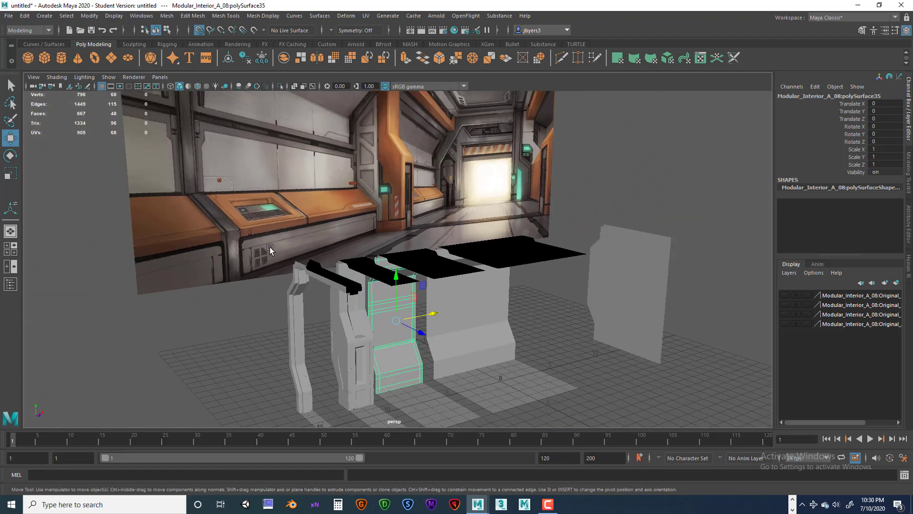
Add the reference image plane to the selection and isolate it together with the narrower wall panel in the viewport.
{"action": "left_click", "coordinate": [238, 235]}
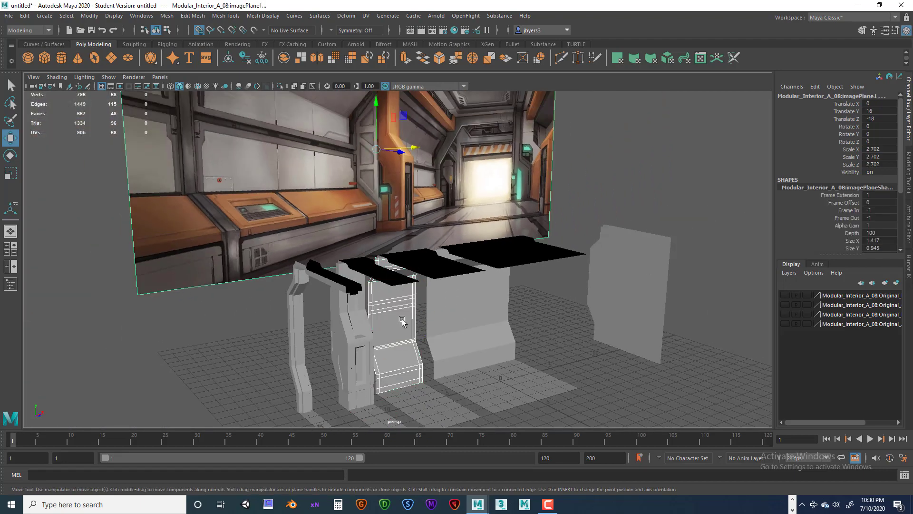
{"action": "left_click_drag", "start_coordinate": [442, 301], "coordinate": [341, 264], "text": "alt"}
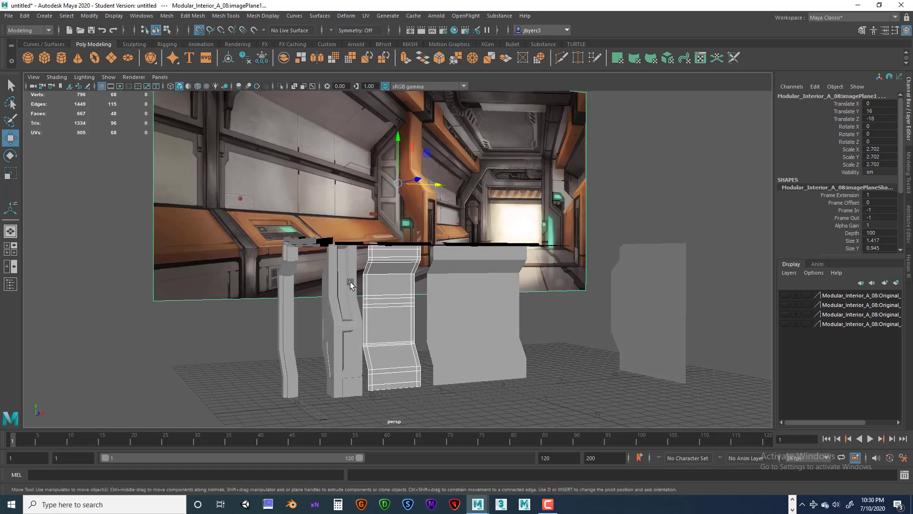
{"action": "key", "text": "1"}
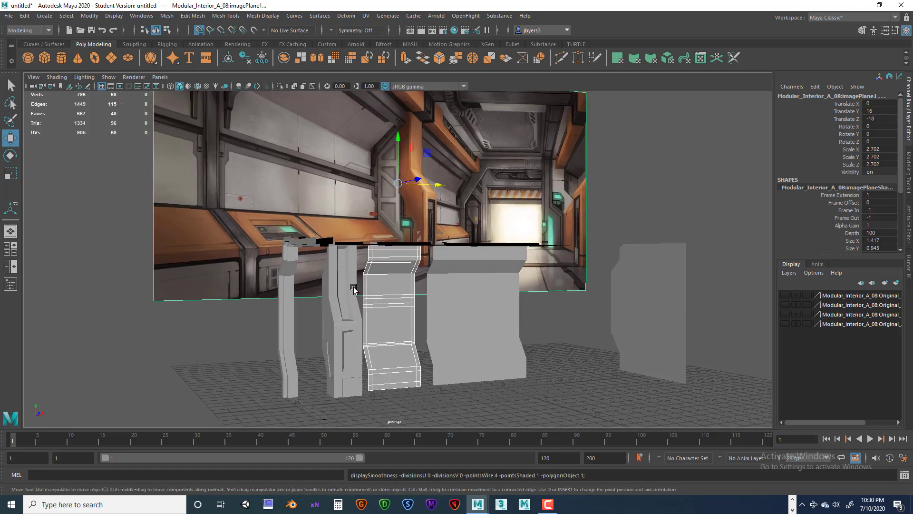
{"action": "key", "text": "ctrl+1"}
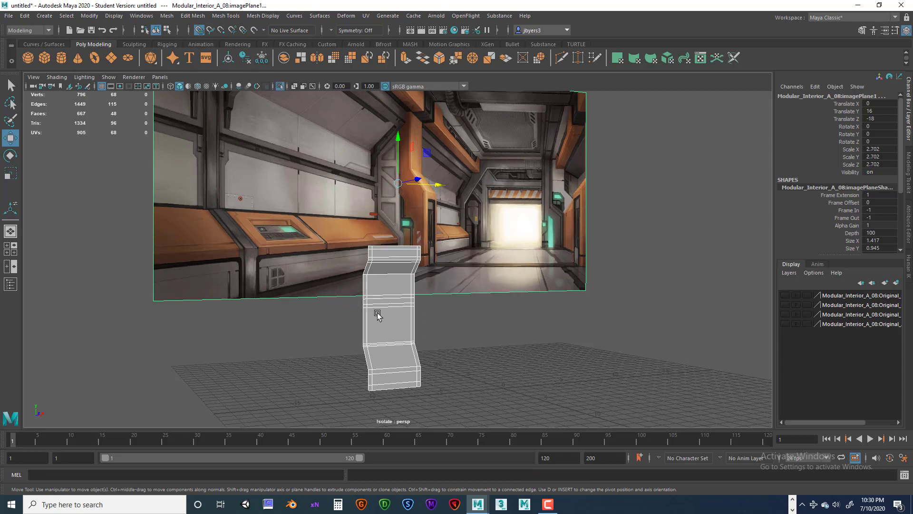
Turn on wireframe on shaded and examine the edge layout of the isolated wall panel.
{"action": "left_click", "coordinate": [506, 291]}
{"action": "left_click_drag", "start_coordinate": [408, 315], "coordinate": [382, 304], "text": "alt"}
{"action": "scroll", "coordinate": [410, 314], "scroll_direction": "up", "scroll_amount": 3}
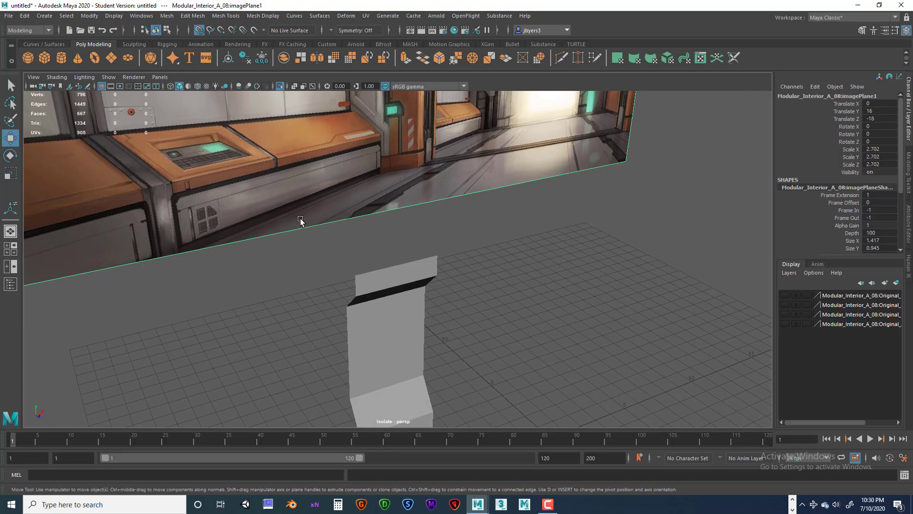
{"action": "left_click", "coordinate": [198, 89]}
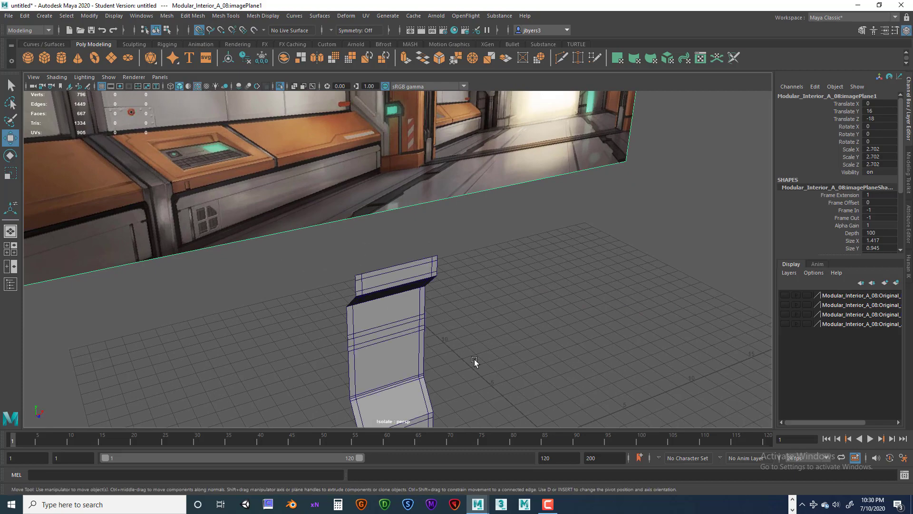
{"action": "mouse_move", "coordinate": [475, 363]}
{"action": "left_mouse_down", "text": "alt"}
{"action": "mouse_move", "coordinate": [457, 326]}
{"action": "mouse_move", "coordinate": [481, 198]}
{"action": "mouse_move", "coordinate": [255, 72]}
{"action": "left_mouse_up", "text": "alt"}
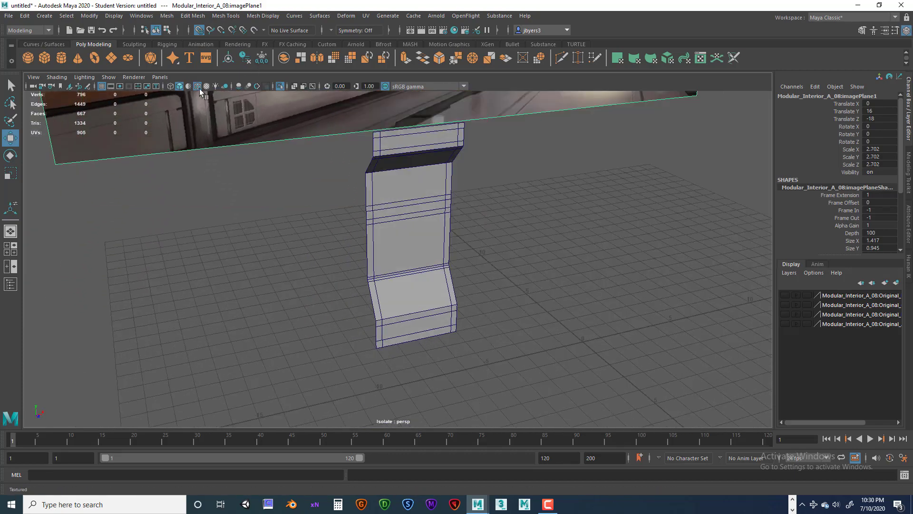
Add the reference image plane to a new display layer and set the layer's display type to reference.
{"action": "left_click_drag", "start_coordinate": [495, 348], "coordinate": [489, 318], "text": "alt"}
{"action": "middle_click_drag", "start_coordinate": [488, 316], "coordinate": [481, 342], "text": "alt"}
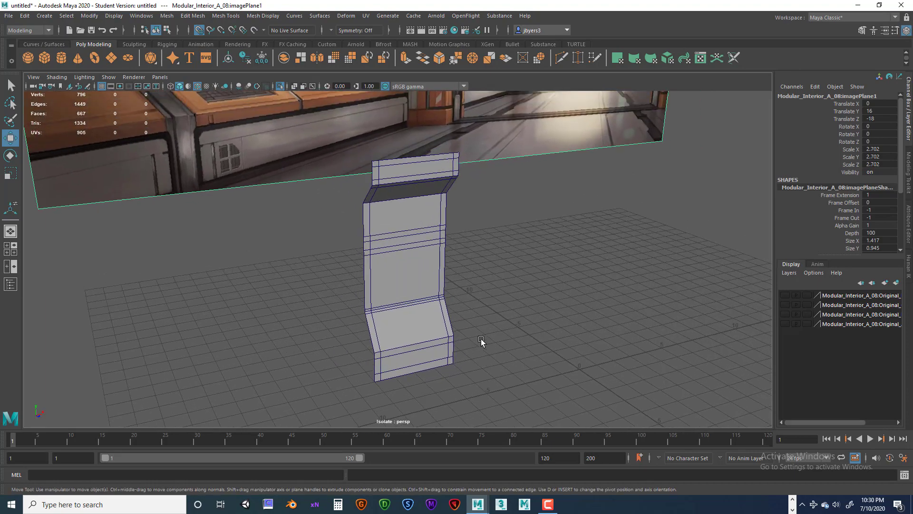
{"action": "left_click_drag", "start_coordinate": [481, 343], "coordinate": [481, 309], "text": "alt"}
{"action": "left_click", "coordinate": [515, 287]}
{"action": "middle_click_drag", "start_coordinate": [480, 310], "coordinate": [507, 367], "text": "alt"}
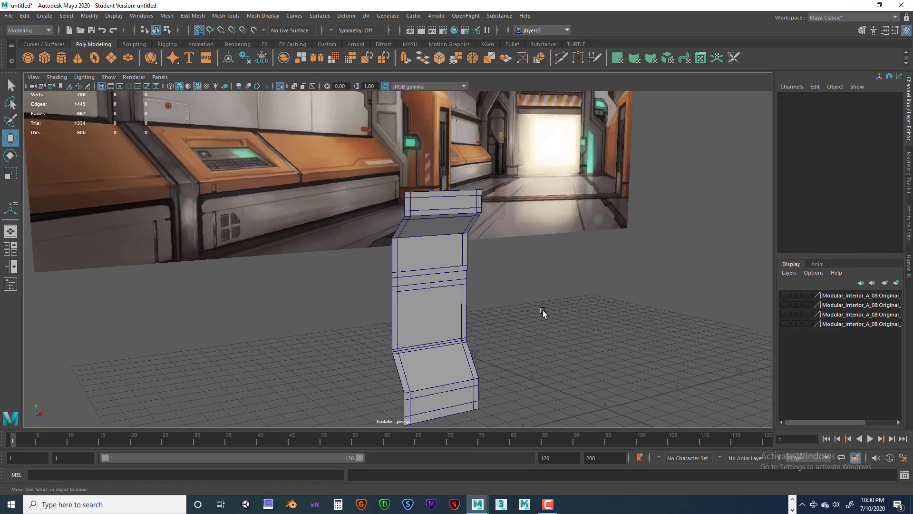
{"action": "middle_click_drag", "start_coordinate": [544, 313], "coordinate": [541, 355], "text": "alt"}
{"action": "right_click_drag", "start_coordinate": [541, 356], "coordinate": [521, 330], "text": "alt"}
{"action": "left_click", "coordinate": [274, 250]}
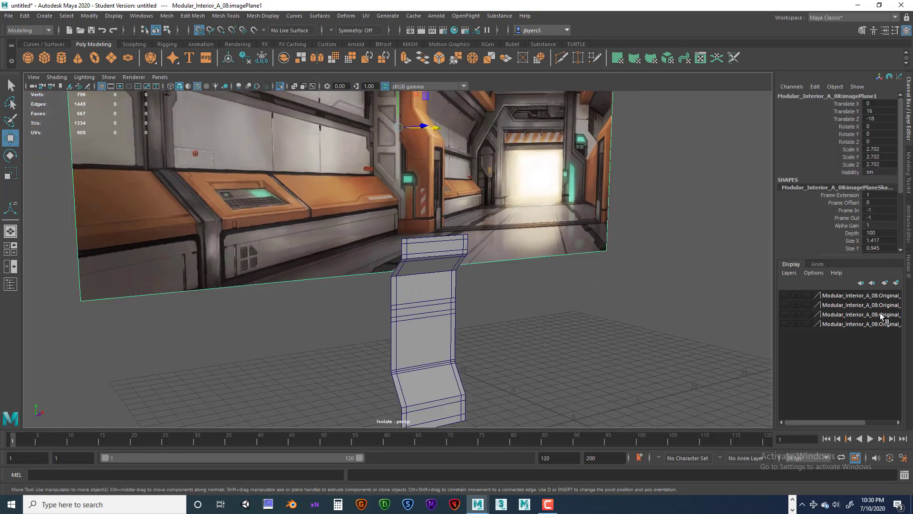
{"action": "left_click", "coordinate": [896, 283]}
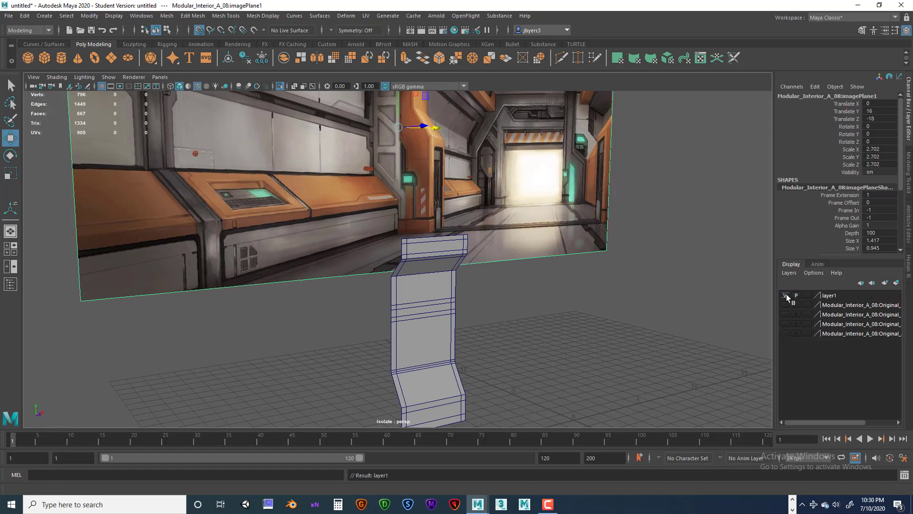
{"action": "left_click", "coordinate": [807, 295]}
{"action": "left_click", "coordinate": [807, 296]}
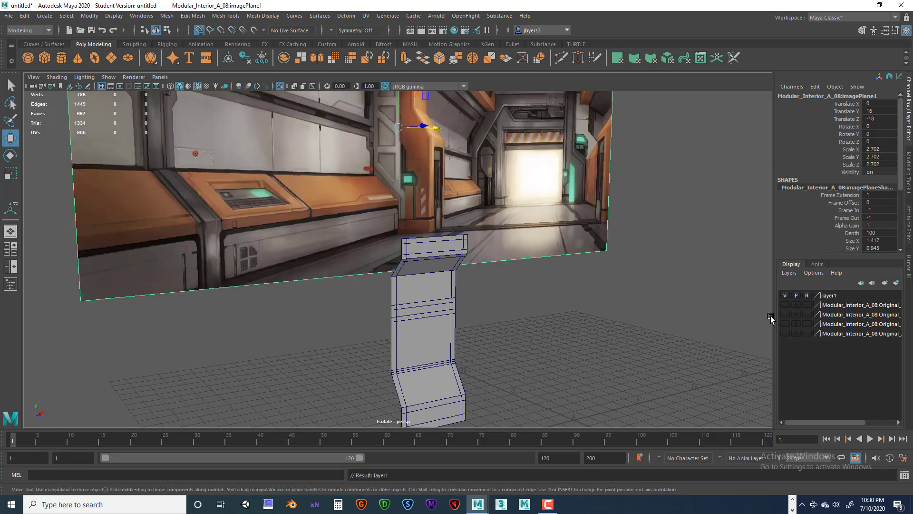
{"action": "left_click", "coordinate": [454, 210]}
{"action": "left_click", "coordinate": [435, 285]}
{"action": "left_click", "coordinate": [562, 294]}
Examine the console, wall framing and door column in the reference image alongside the isolated wall panel.
{"action": "left_click_drag", "start_coordinate": [505, 265], "coordinate": [495, 252], "text": "alt"}
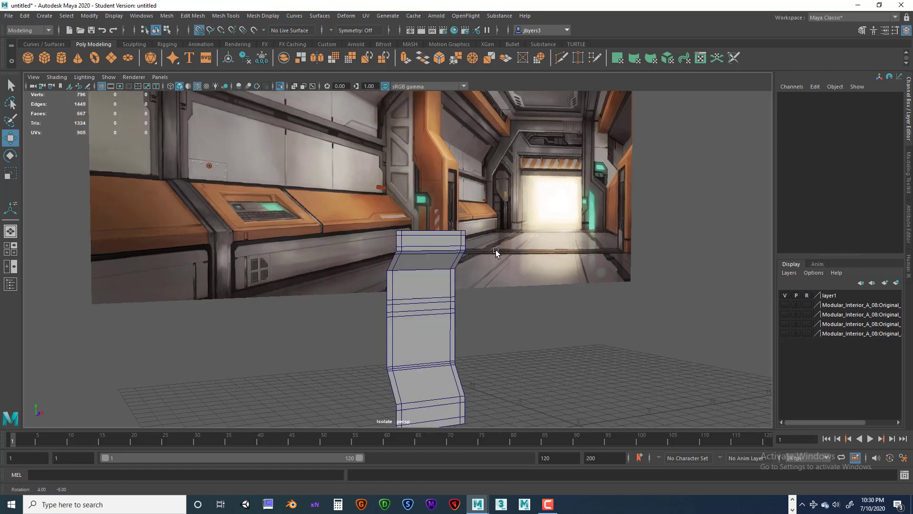
{"action": "scroll", "coordinate": [486, 240], "scroll_direction": "up", "scroll_amount": 3}
{"action": "middle_click_drag", "start_coordinate": [486, 240], "coordinate": [523, 312], "text": "alt"}
{"action": "left_click_drag", "start_coordinate": [524, 312], "coordinate": [490, 319], "text": "alt"}
{"action": "scroll", "coordinate": [509, 297], "scroll_direction": "down", "scroll_amount": 4}
{"action": "scroll", "coordinate": [498, 303], "scroll_direction": "up", "scroll_amount": 2}
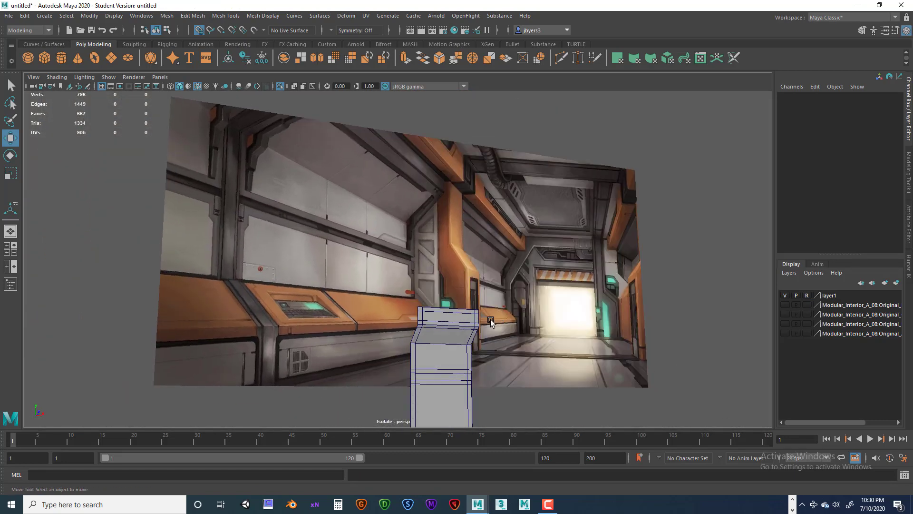
{"action": "middle_click_drag", "start_coordinate": [490, 318], "coordinate": [488, 294], "text": "alt"}
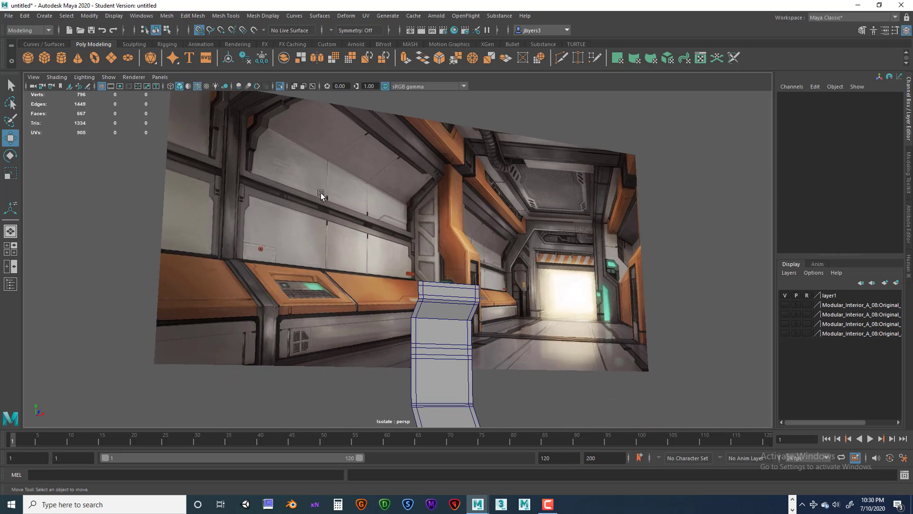
{"action": "left_click_drag", "start_coordinate": [297, 290], "coordinate": [361, 312], "text": "alt"}
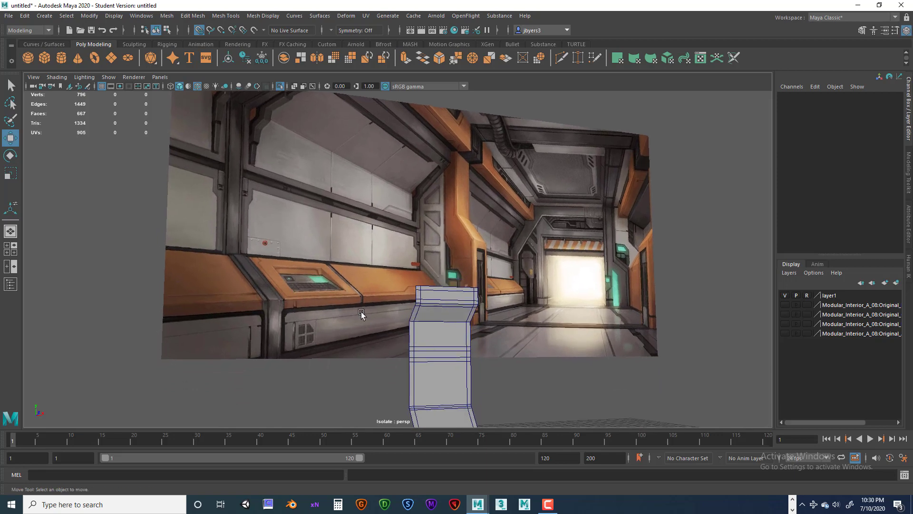
{"action": "scroll", "coordinate": [443, 324], "scroll_direction": "up", "scroll_amount": 1}
{"action": "scroll", "coordinate": [442, 324], "scroll_direction": "up", "scroll_amount": 2}
{"action": "left_click_drag", "start_coordinate": [443, 323], "coordinate": [475, 341], "text": "alt"}
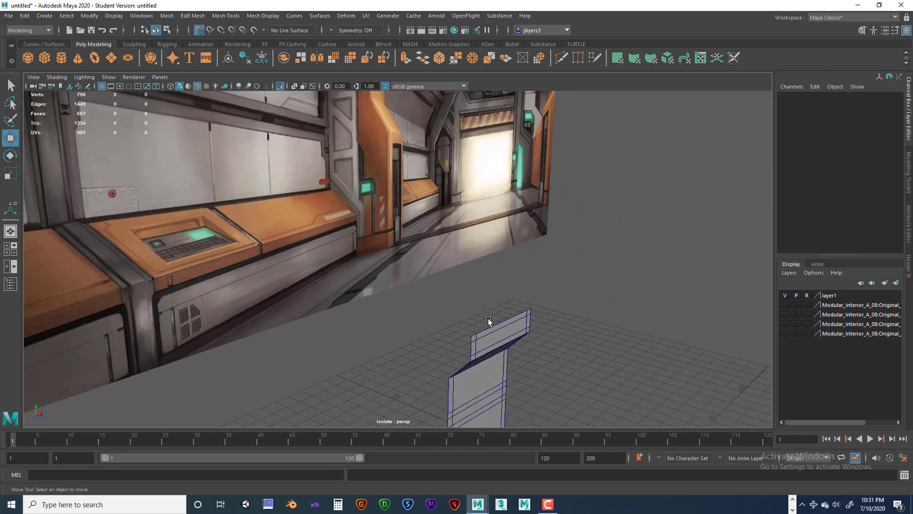
Select the complete outer border edge loop of the isolated wall panel.
{"action": "right_click_drag", "start_coordinate": [490, 324], "coordinate": [490, 216]}
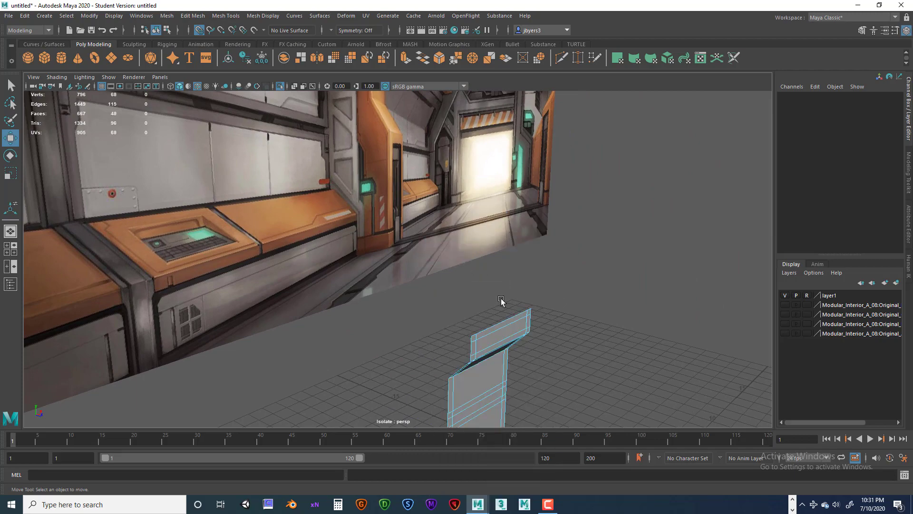
{"action": "left_click", "coordinate": [510, 343]}
{"action": "middle_click_drag", "start_coordinate": [521, 335], "coordinate": [526, 244], "text": "alt"}
{"action": "left_click_drag", "start_coordinate": [525, 244], "coordinate": [507, 250], "text": "alt"}
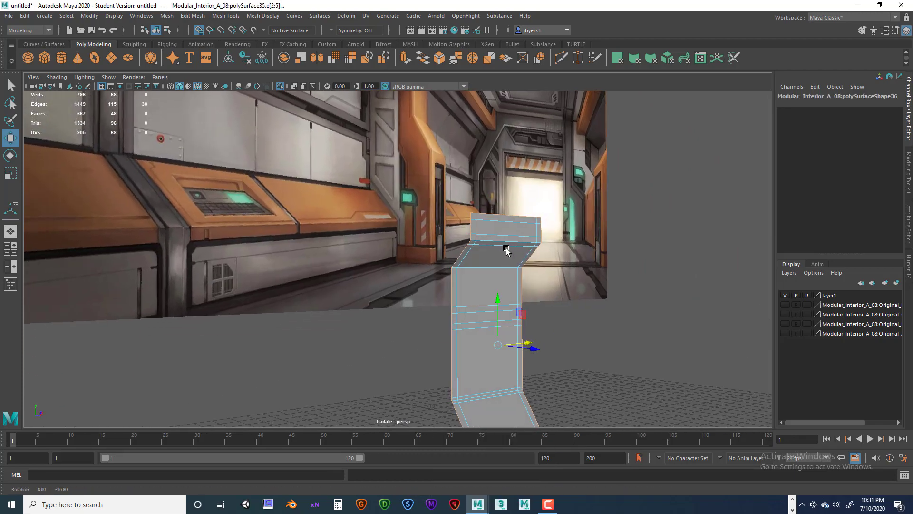
{"action": "middle_click_drag", "start_coordinate": [498, 304], "coordinate": [456, 224], "text": "alt"}
{"action": "left_click_drag", "start_coordinate": [456, 223], "coordinate": [440, 250], "text": "alt"}
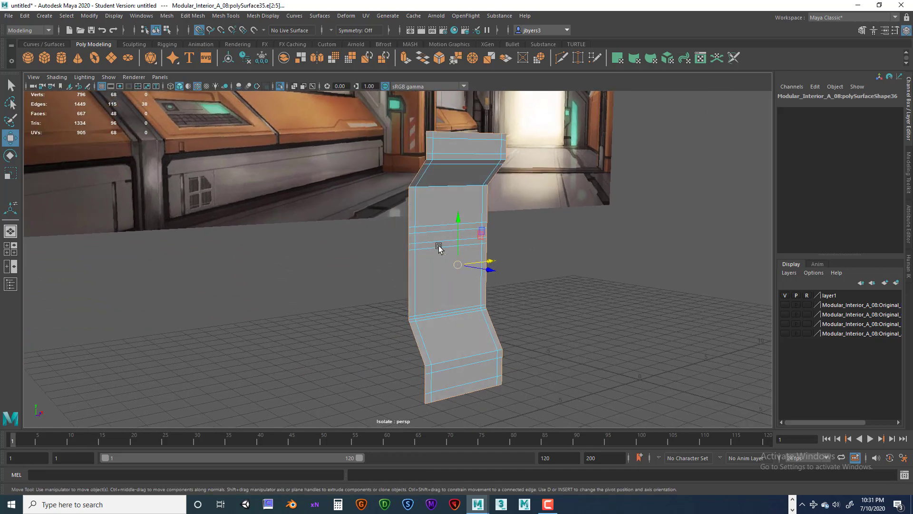
{"action": "left_click_drag", "start_coordinate": [450, 279], "coordinate": [415, 280], "text": "alt"}
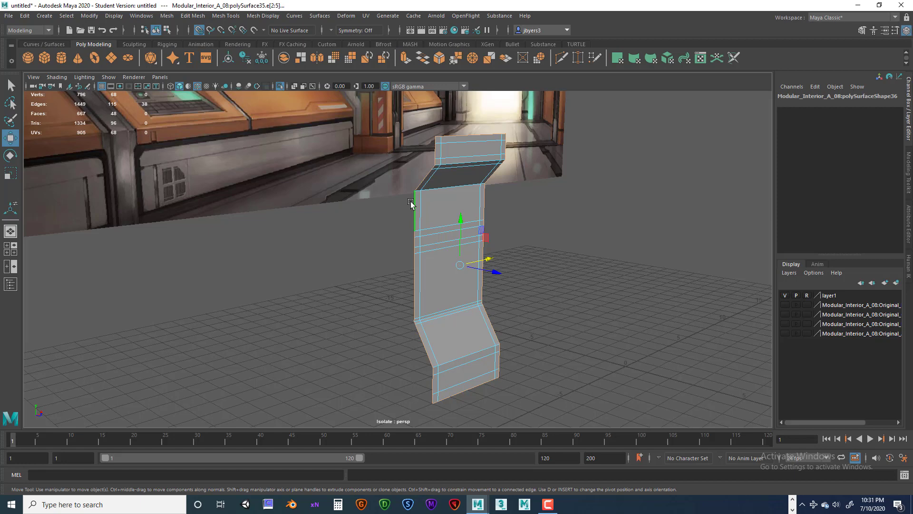
Extrude the panel's border edges backward with grid snapping off, to a local Z translation of about -0.352.
{"action": "key", "text": "ctrl+e"}
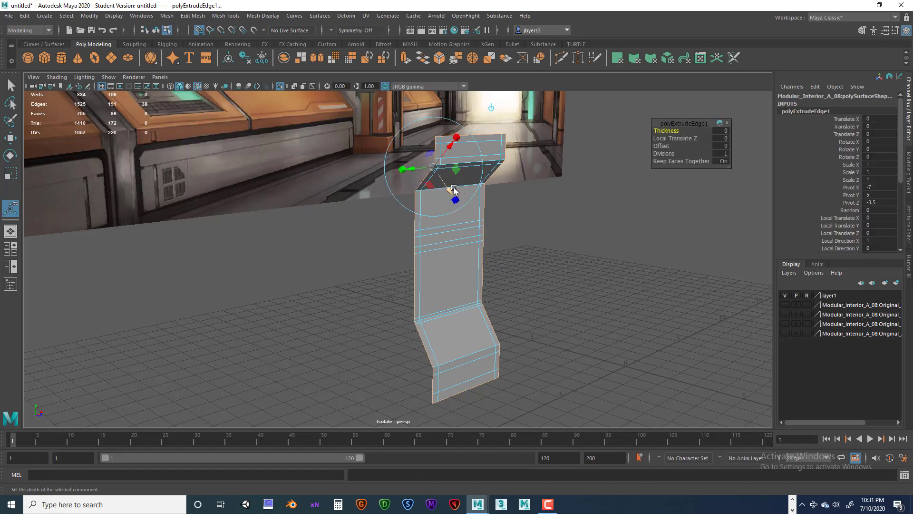
{"action": "left_click_drag", "start_coordinate": [448, 190], "coordinate": [406, 179]}
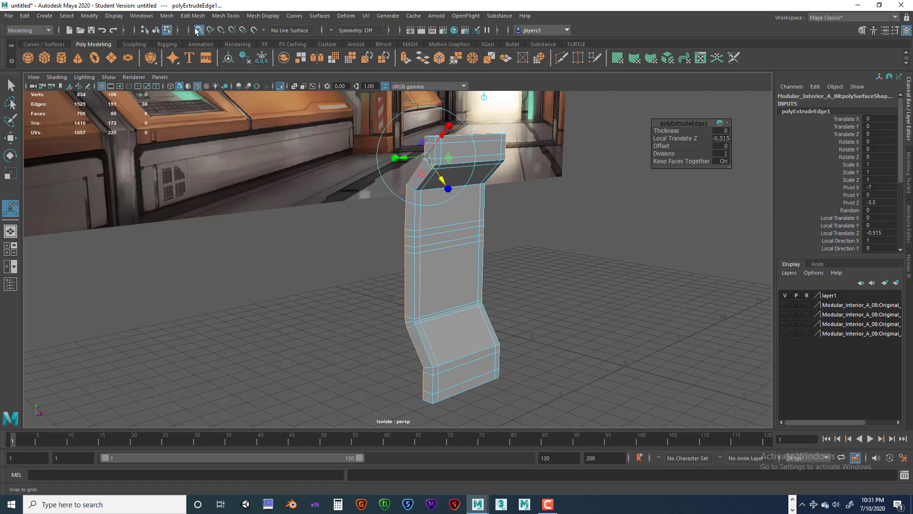
{"action": "left_click_drag", "start_coordinate": [447, 188], "coordinate": [470, 204]}
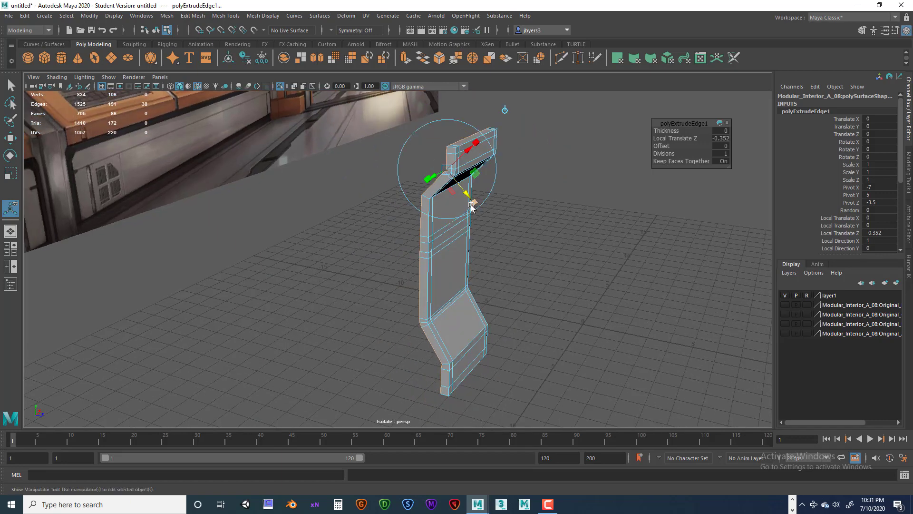
Reduce the border extrusion's depth to a local Z translation of about -0.281.
{"action": "scroll", "coordinate": [471, 206], "scroll_direction": "up", "scroll_amount": 5}
{"action": "middle_click_drag", "start_coordinate": [470, 205], "coordinate": [440, 303], "text": "alt"}
{"action": "left_click_drag", "start_coordinate": [440, 303], "coordinate": [460, 226], "text": "alt"}
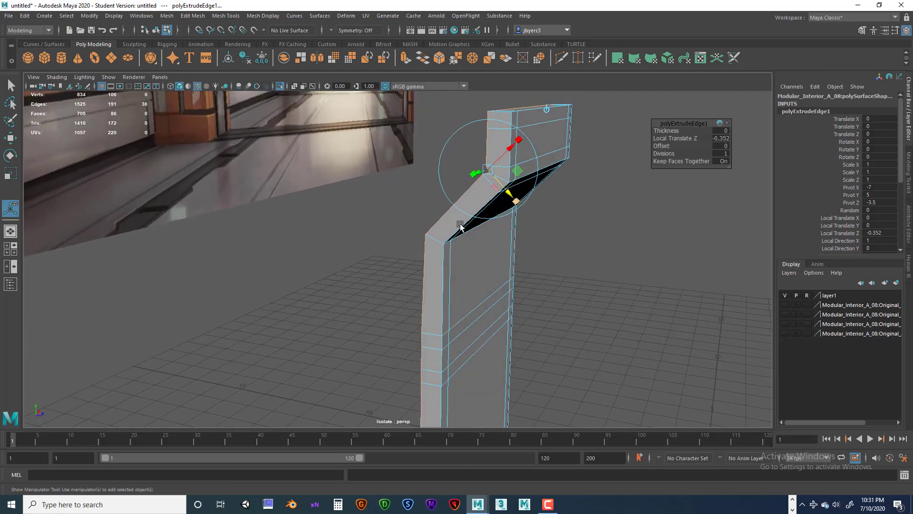
{"action": "middle_click_drag", "start_coordinate": [460, 225], "coordinate": [434, 266], "text": "alt"}
{"action": "left_click_drag", "start_coordinate": [433, 266], "coordinate": [229, 252], "text": "alt"}
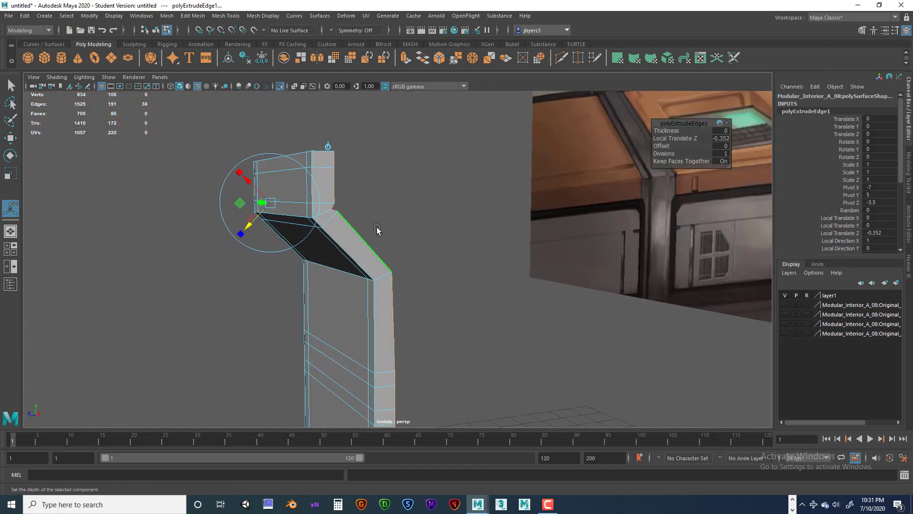
{"action": "left_click_drag", "start_coordinate": [377, 229], "coordinate": [328, 240], "text": "alt"}
{"action": "middle_click_drag", "start_coordinate": [381, 235], "coordinate": [382, 194], "text": "alt"}
{"action": "left_click_drag", "start_coordinate": [381, 191], "coordinate": [275, 260], "text": "alt"}
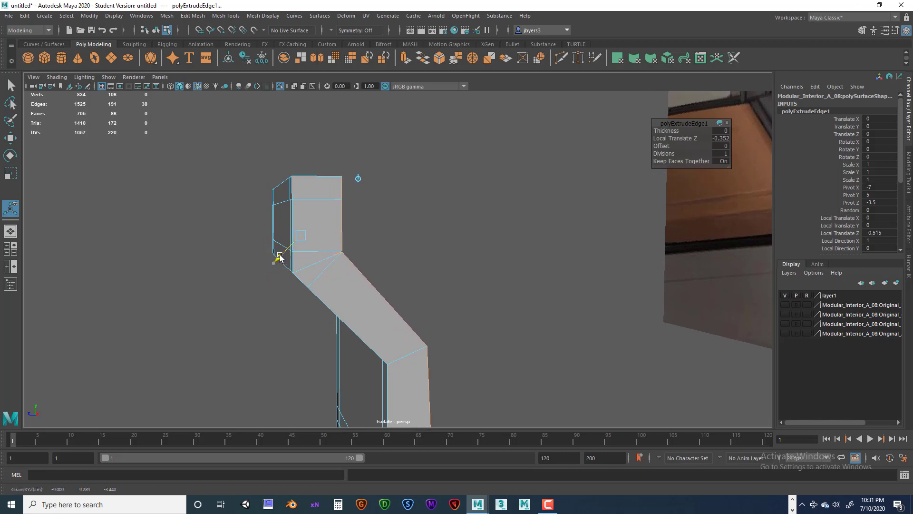
{"action": "mouse_move", "coordinate": [286, 255]}
{"action": "left_mouse_down"}
{"action": "mouse_move", "coordinate": [322, 250]}
{"action": "mouse_move", "coordinate": [289, 257]}
{"action": "left_mouse_up"}
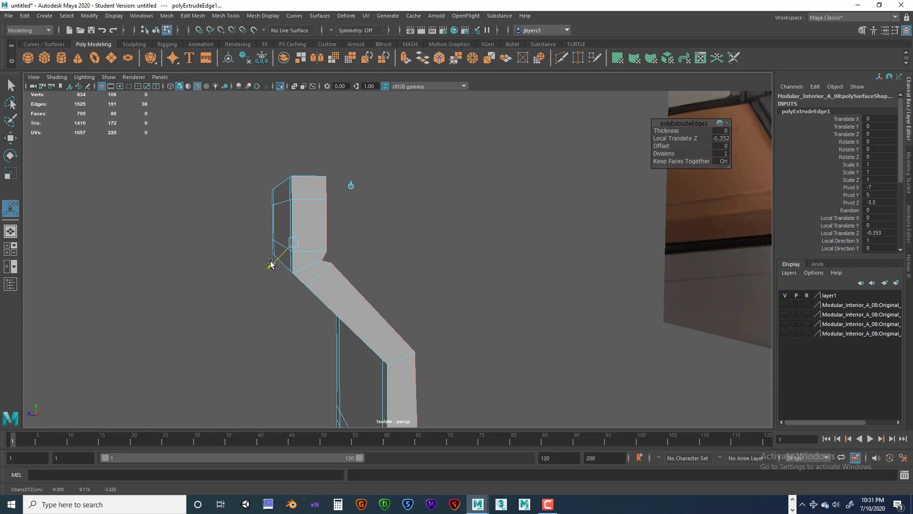
{"action": "left_click_drag", "start_coordinate": [270, 263], "coordinate": [389, 267]}
Clear the edge selection and examine the thickened border around the panel's angled upper bend from several sides.
{"action": "scroll", "coordinate": [390, 274], "scroll_direction": "down", "scroll_amount": 5}
{"action": "middle_click_drag", "start_coordinate": [392, 280], "coordinate": [384, 214], "text": "alt"}
{"action": "mouse_move", "coordinate": [384, 247]}
{"action": "left_mouse_down", "text": "alt"}
{"action": "mouse_move", "coordinate": [387, 219]}
{"action": "mouse_move", "coordinate": [393, 237]}
{"action": "left_mouse_up", "text": "alt"}
{"action": "middle_click_drag", "start_coordinate": [394, 236], "coordinate": [395, 219], "text": "alt"}
{"action": "left_click_drag", "start_coordinate": [390, 209], "coordinate": [381, 277], "text": "alt"}
{"action": "mouse_move", "coordinate": [379, 247]}
{"action": "middle_mouse_down", "text": "alt"}
{"action": "mouse_move", "coordinate": [393, 197]}
{"action": "mouse_move", "coordinate": [387, 261]}
{"action": "middle_mouse_up", "text": "alt"}
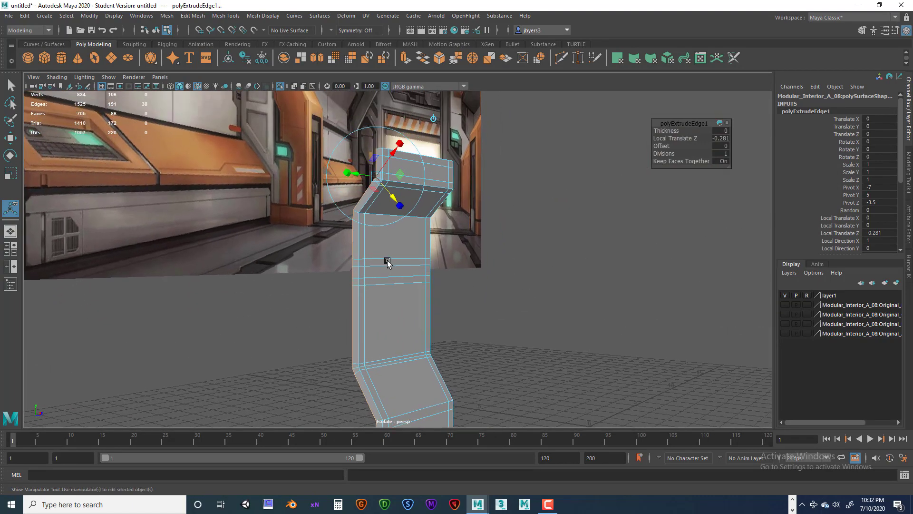
{"action": "scroll", "coordinate": [388, 252], "scroll_direction": "up", "scroll_amount": 2}
{"action": "middle_click_drag", "start_coordinate": [389, 222], "coordinate": [399, 268], "text": "alt"}
{"action": "scroll", "coordinate": [398, 266], "scroll_direction": "up", "scroll_amount": 5}
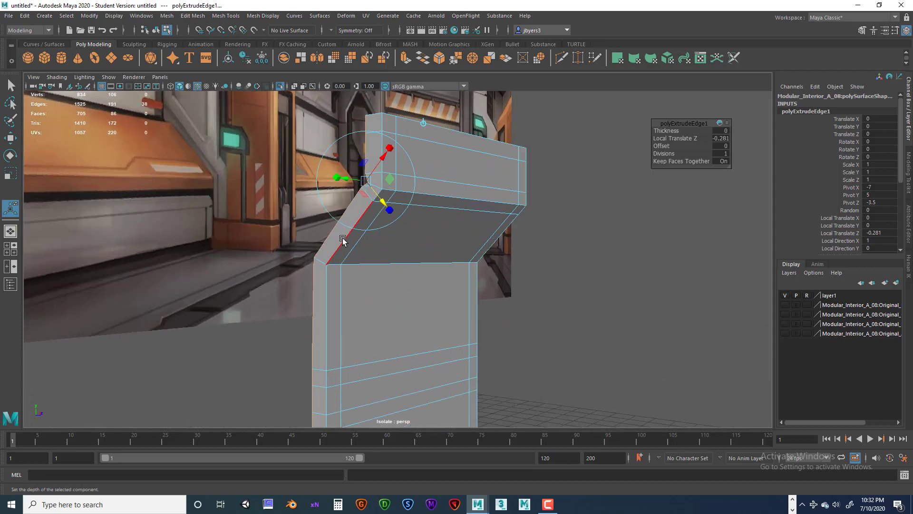
{"action": "left_click_drag", "start_coordinate": [395, 238], "coordinate": [392, 241], "text": "alt"}
{"action": "scroll", "coordinate": [391, 244], "scroll_direction": "down", "scroll_amount": 6}
{"action": "left_click_drag", "start_coordinate": [366, 283], "coordinate": [458, 240], "text": "alt"}
{"action": "scroll", "coordinate": [376, 284], "scroll_direction": "up", "scroll_amount": 6}
{"action": "left_click", "coordinate": [537, 255]}
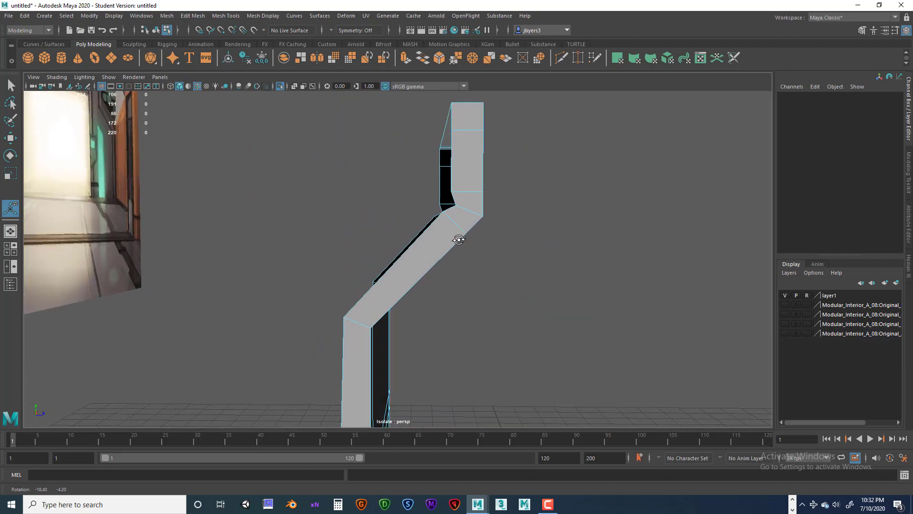
{"action": "left_click_drag", "start_coordinate": [461, 200], "coordinate": [372, 229], "text": "alt"}
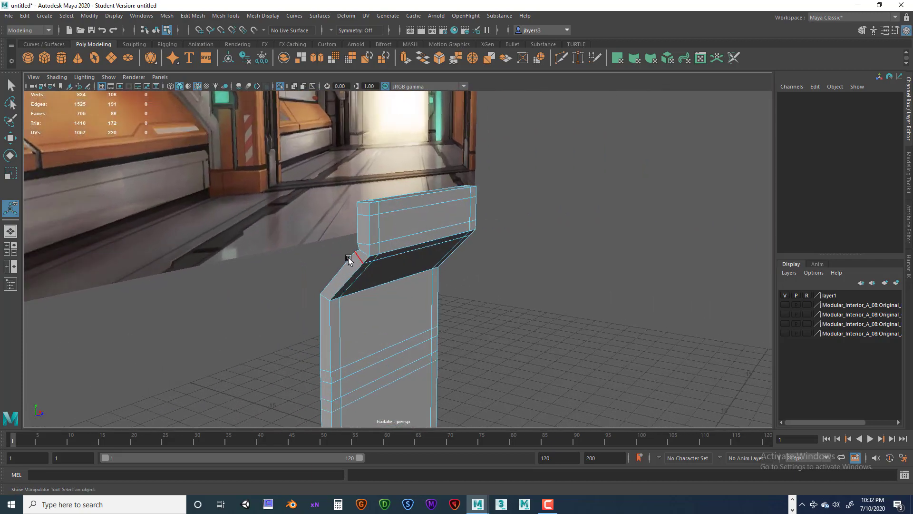
{"action": "left_click_drag", "start_coordinate": [398, 260], "coordinate": [368, 264], "text": "alt"}
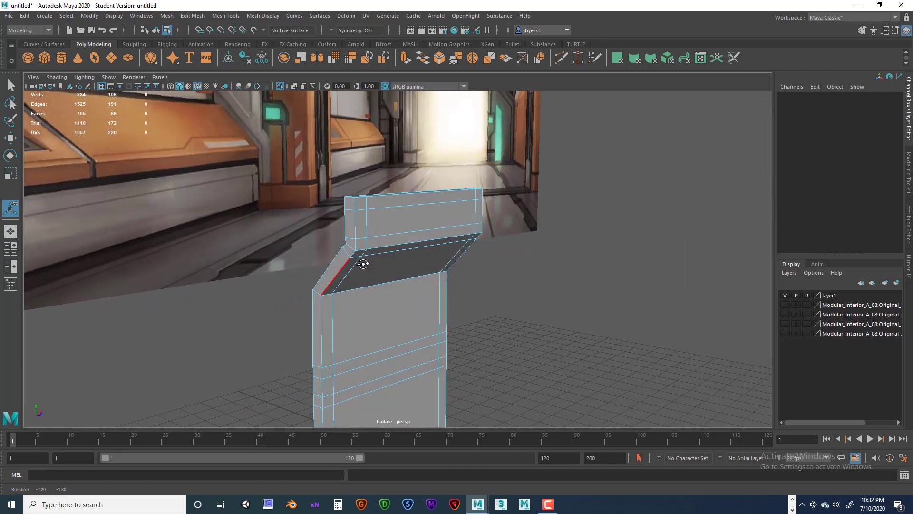
{"action": "scroll", "coordinate": [360, 261], "scroll_direction": "up", "scroll_amount": 3}
{"action": "scroll", "coordinate": [359, 260], "scroll_direction": "down", "scroll_amount": 2}
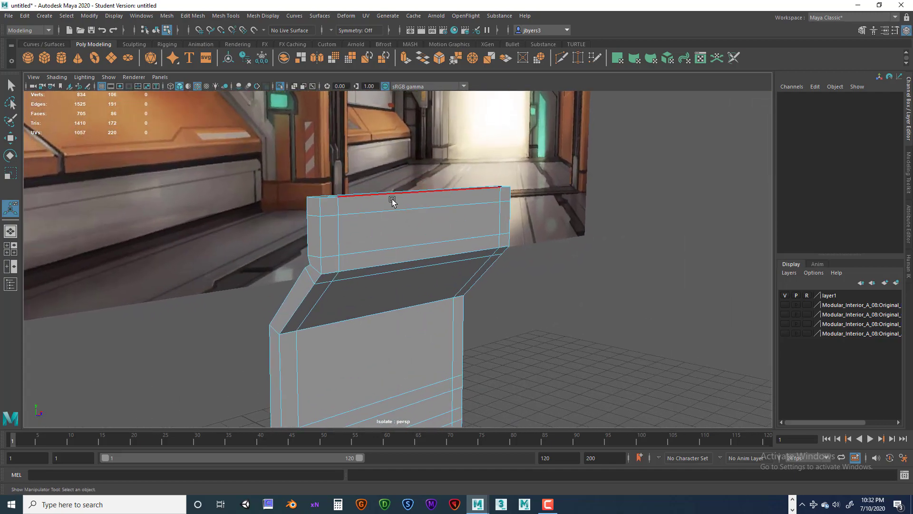
Compare the panel's upper section with the door column and wall framing in the reference image.
{"action": "right_click_drag", "start_coordinate": [393, 200], "coordinate": [395, 238]}
{"action": "scroll", "coordinate": [404, 238], "scroll_direction": "down", "scroll_amount": 2}
{"action": "left_click_drag", "start_coordinate": [422, 246], "coordinate": [407, 239], "text": "alt"}
{"action": "scroll", "coordinate": [407, 239], "scroll_direction": "down", "scroll_amount": 6}
{"action": "middle_click_drag", "start_coordinate": [364, 233], "coordinate": [355, 263], "text": "alt"}
{"action": "left_click_drag", "start_coordinate": [356, 262], "coordinate": [360, 259], "text": "alt"}
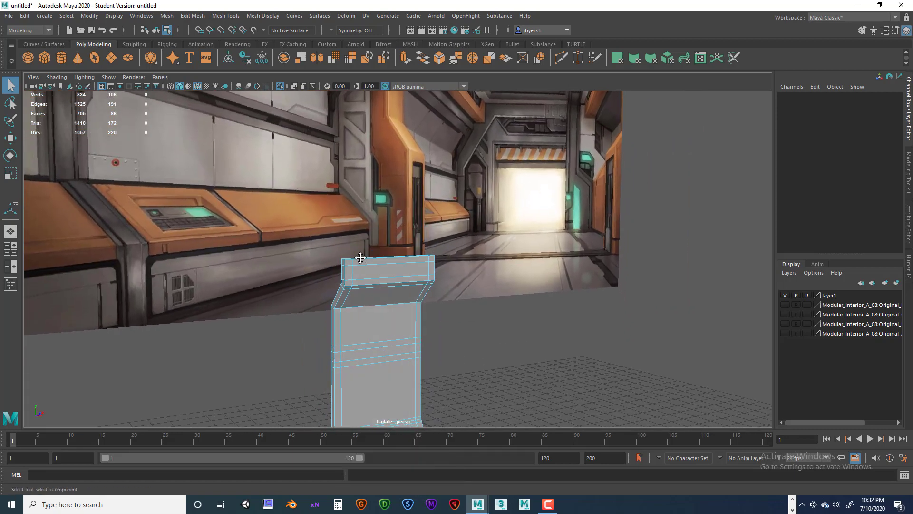
{"action": "middle_click_drag", "start_coordinate": [360, 259], "coordinate": [366, 298], "text": "alt"}
{"action": "left_click_drag", "start_coordinate": [360, 284], "coordinate": [362, 284], "text": "alt"}
{"action": "middle_click_drag", "start_coordinate": [362, 284], "coordinate": [343, 307], "text": "alt"}
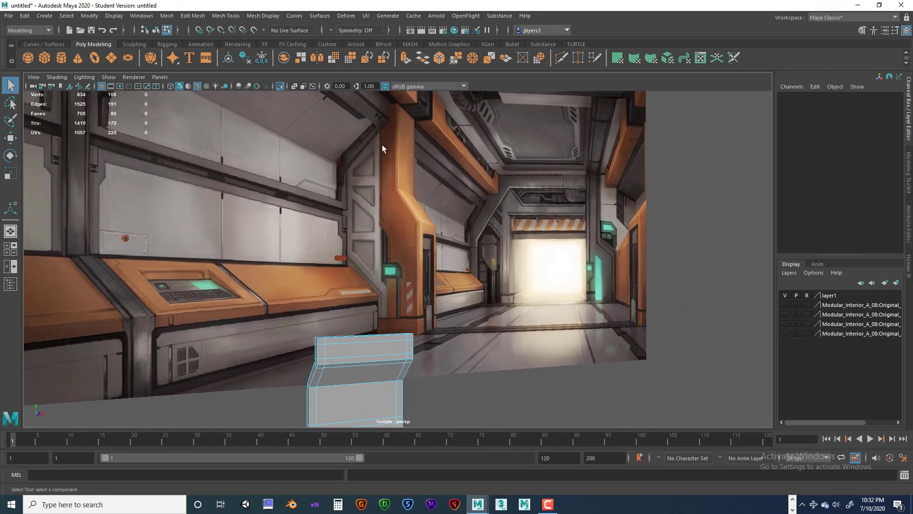
{"action": "middle_click_drag", "start_coordinate": [382, 145], "coordinate": [427, 182], "text": "alt"}
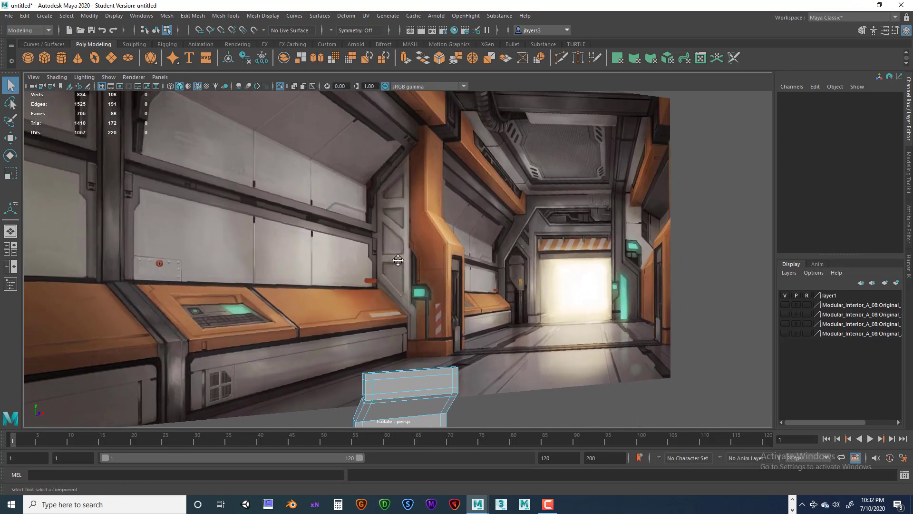
{"action": "middle_click_drag", "start_coordinate": [398, 259], "coordinate": [352, 239], "text": "alt"}
{"action": "scroll", "coordinate": [352, 238], "scroll_direction": "up", "scroll_amount": 3}
Switch to face selection and select the panel's front border faces along the top strip and the full left side.
{"action": "right_click", "coordinate": [322, 206]}
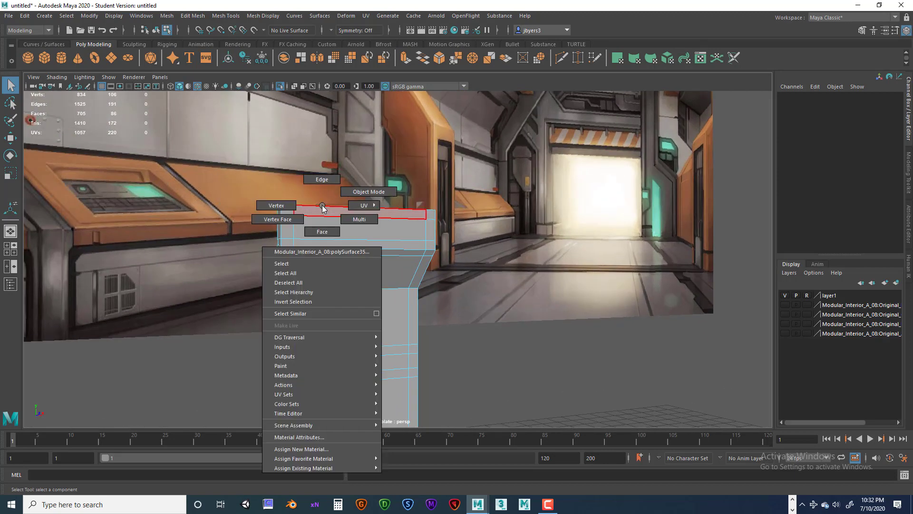
{"action": "left_click", "coordinate": [321, 232]}
{"action": "left_click", "coordinate": [327, 211]}
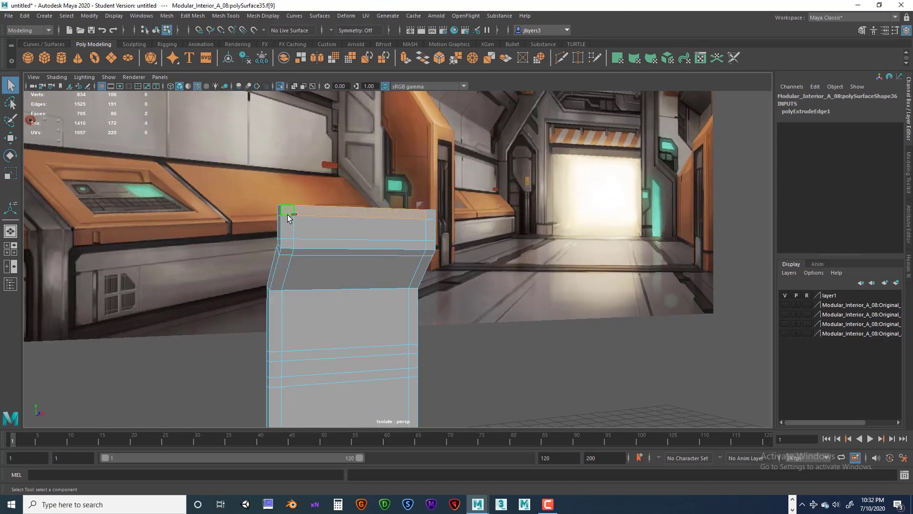
{"action": "left_click", "coordinate": [289, 237], "text": "shift"}
{"action": "left_click", "coordinate": [286, 253], "text": "shift"}
{"action": "left_click", "coordinate": [286, 265], "text": "shift"}
{"action": "middle_click_drag", "start_coordinate": [399, 231], "coordinate": [419, 113], "text": "alt"}
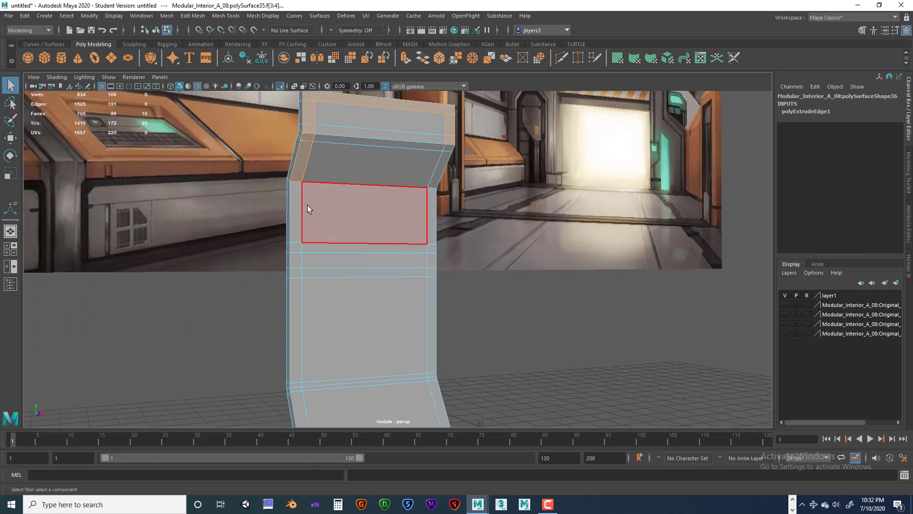
{"action": "double_click", "coordinate": [296, 209], "text": "shift"}
{"action": "middle_click_drag", "start_coordinate": [368, 236], "coordinate": [380, 146], "text": "alt"}
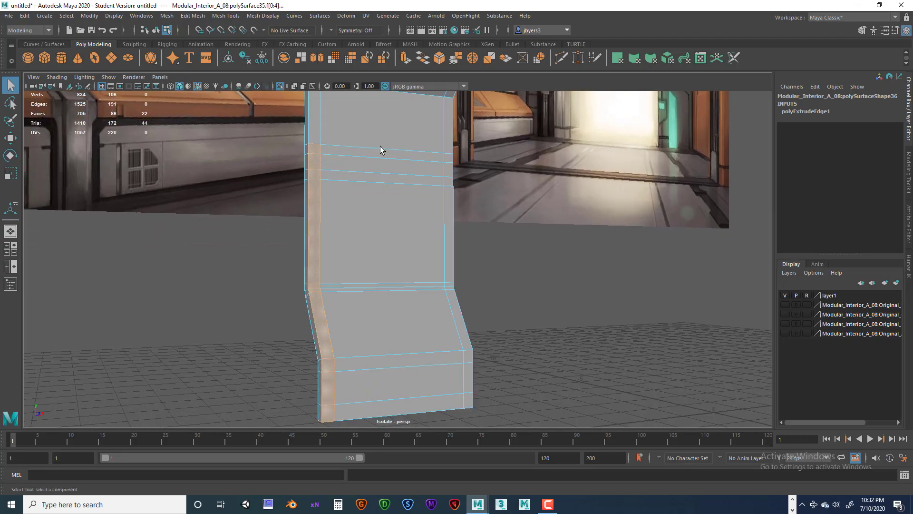
Deselect the top strip and the end-cap faces on the panel's thickness, keeping the left border's front column.
{"action": "left_click_drag", "start_coordinate": [380, 147], "coordinate": [353, 187], "text": "alt"}
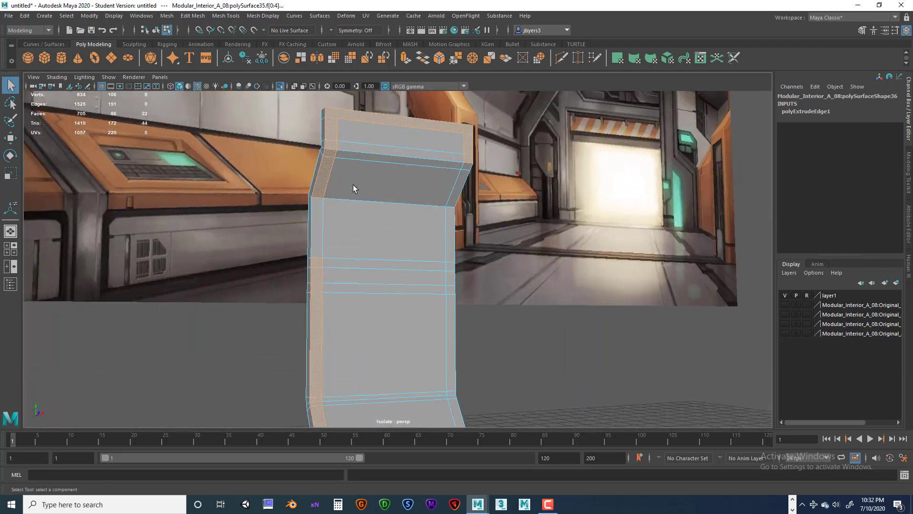
{"action": "middle_click_drag", "start_coordinate": [353, 185], "coordinate": [346, 233], "text": "alt"}
{"action": "left_click", "coordinate": [324, 164]}
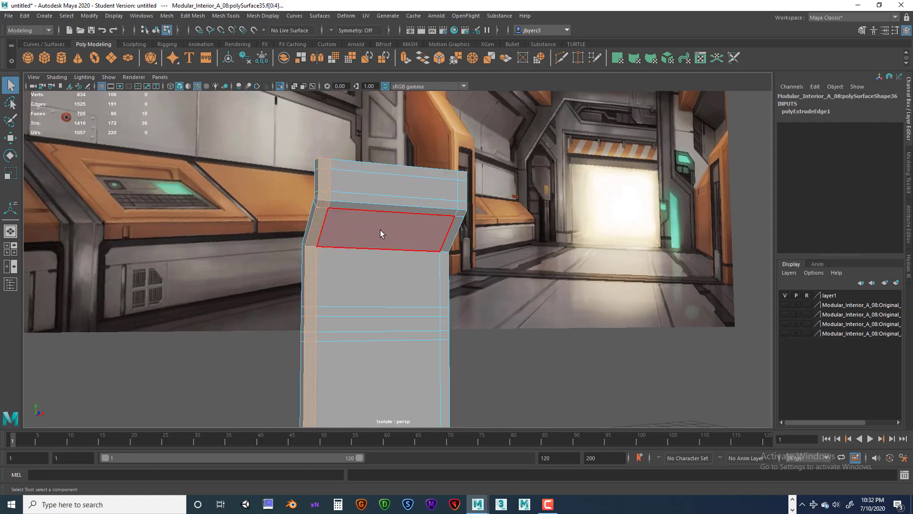
{"action": "left_click_drag", "start_coordinate": [381, 233], "coordinate": [352, 250], "text": "alt"}
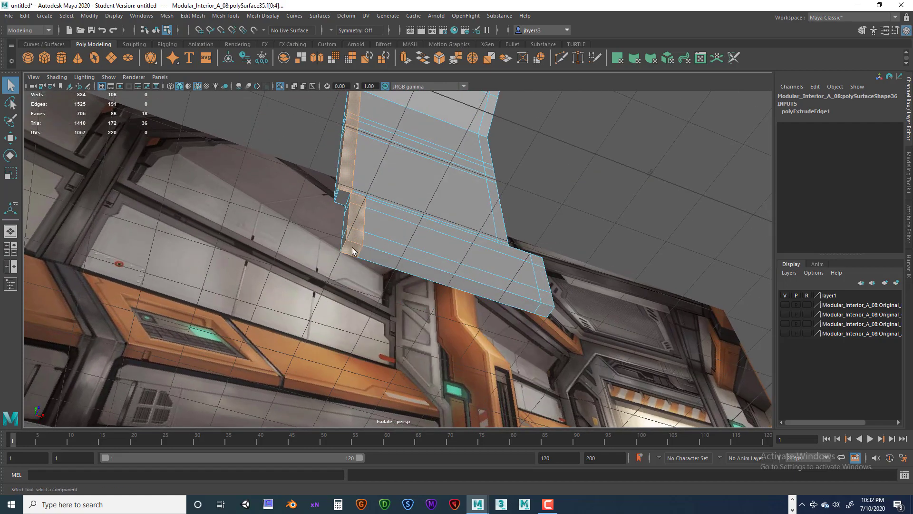
{"action": "left_click", "coordinate": [350, 249], "text": "ctrl"}
{"action": "left_click_drag", "start_coordinate": [417, 143], "coordinate": [415, 248], "text": "alt"}
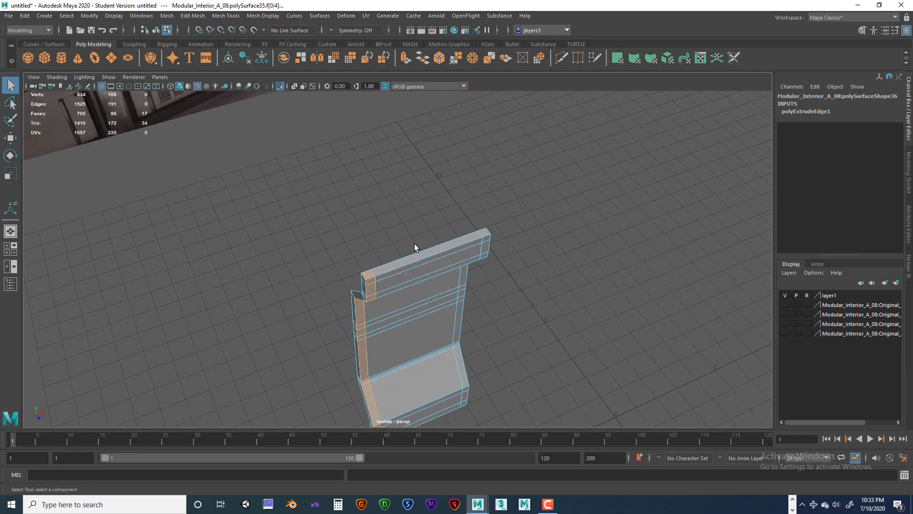
{"action": "scroll", "coordinate": [414, 247], "scroll_direction": "up", "scroll_amount": 4}
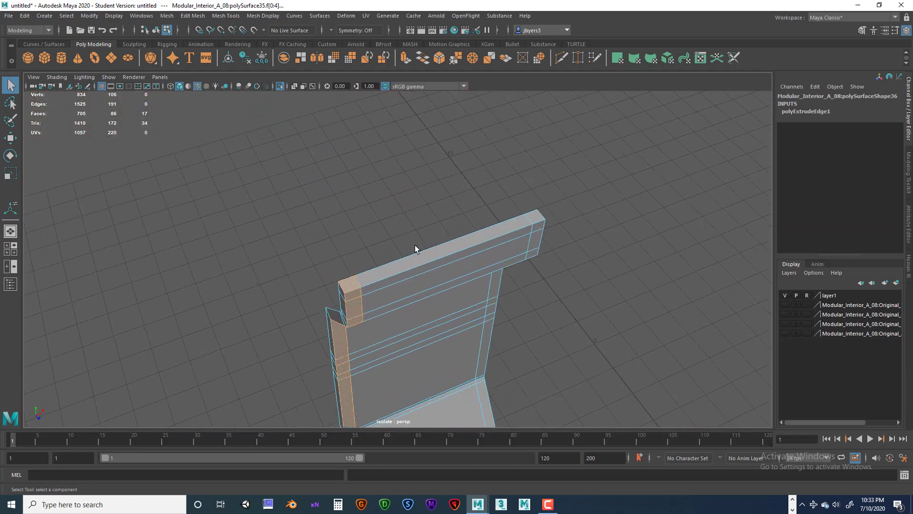
{"action": "left_click", "coordinate": [343, 291], "text": "ctrl"}
Add the right border's front column and the top border strip to the face selection, undoing the accidental whole-mesh selection.
{"action": "left_click_drag", "start_coordinate": [422, 323], "coordinate": [455, 194], "text": "alt"}
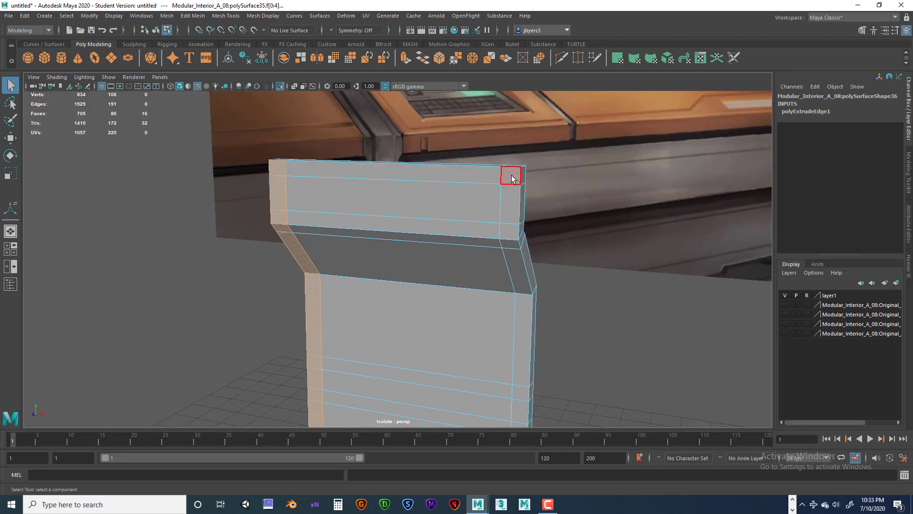
{"action": "left_click", "coordinate": [512, 178], "text": "shift"}
{"action": "double_click", "coordinate": [507, 207], "text": "shift"}
{"action": "middle_click_drag", "start_coordinate": [463, 246], "coordinate": [474, 232], "text": "alt"}
{"action": "scroll", "coordinate": [473, 231], "scroll_direction": "down", "scroll_amount": 3}
{"action": "double_click", "coordinate": [457, 172], "text": "shift"}
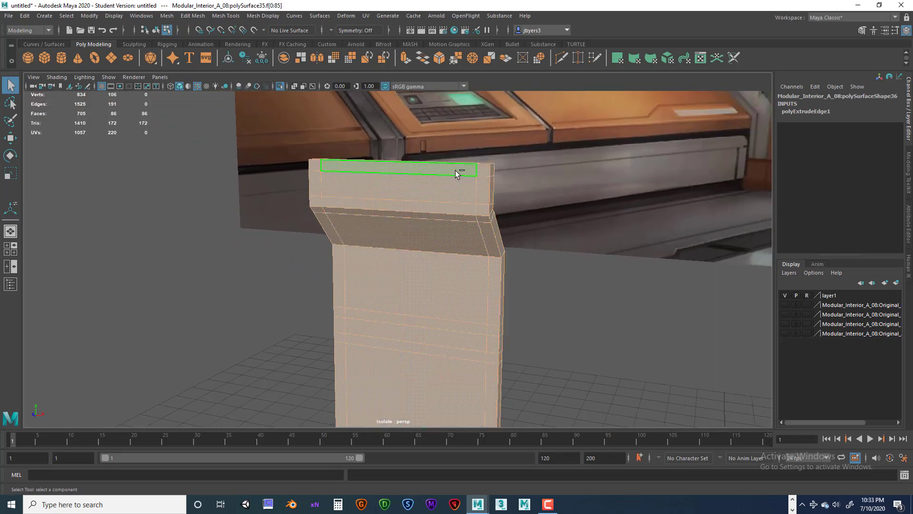
{"action": "scroll", "coordinate": [448, 242], "scroll_direction": "down", "scroll_amount": 2}
{"action": "left_click", "coordinate": [445, 198]}
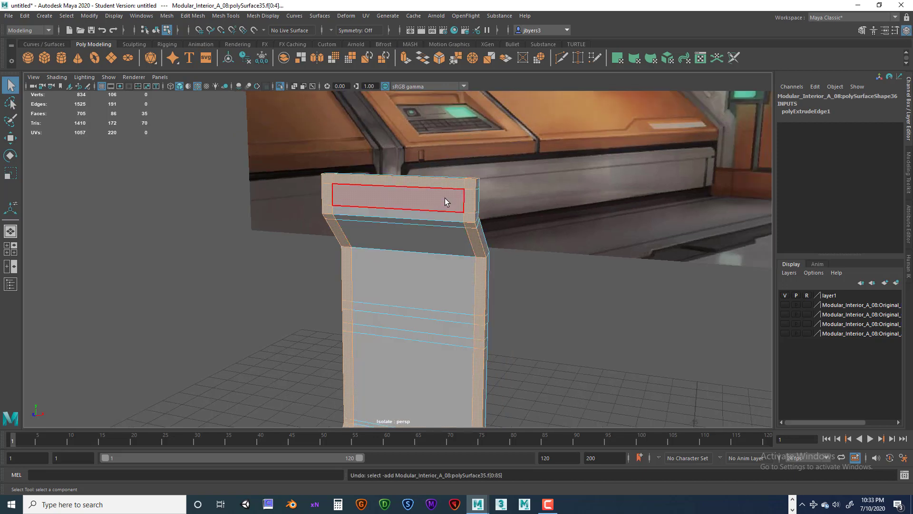
{"action": "left_click", "coordinate": [441, 271]}
Deselect the stray thickness faces on the panel's underside and add the front bottom border strip to the selection.
{"action": "left_click_drag", "start_coordinate": [441, 271], "coordinate": [464, 237], "text": "alt"}
{"action": "middle_click_drag", "start_coordinate": [464, 237], "coordinate": [450, 183], "text": "alt"}
{"action": "left_click_drag", "start_coordinate": [450, 183], "coordinate": [443, 306], "text": "alt"}
{"action": "left_click", "coordinate": [451, 259], "text": "ctrl"}
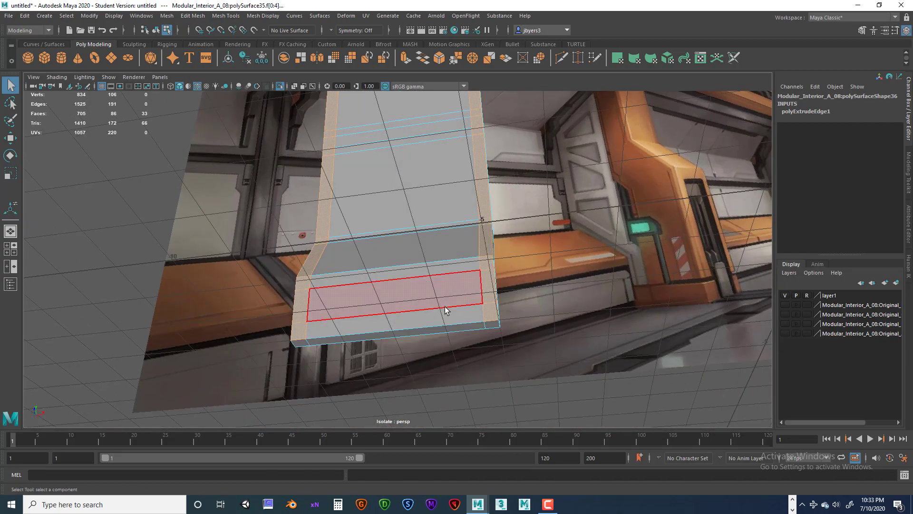
{"action": "left_click", "coordinate": [446, 321], "text": "shift"}
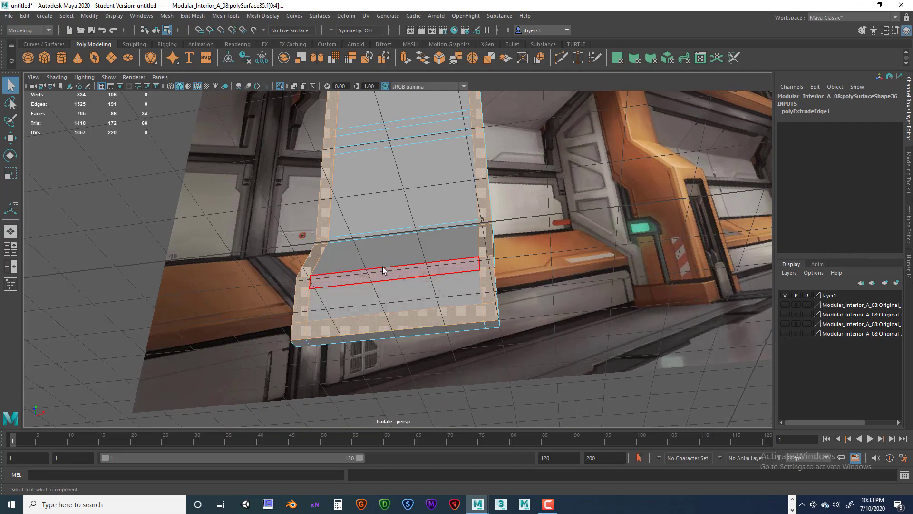
Compare the selected frame around the panel with the wall framing in the reference image.
{"action": "left_click_drag", "start_coordinate": [382, 268], "coordinate": [338, 256], "text": "alt"}
{"action": "scroll", "coordinate": [212, 211], "scroll_direction": "down", "scroll_amount": 4}
{"action": "middle_click_drag", "start_coordinate": [212, 210], "coordinate": [213, 246], "text": "alt"}
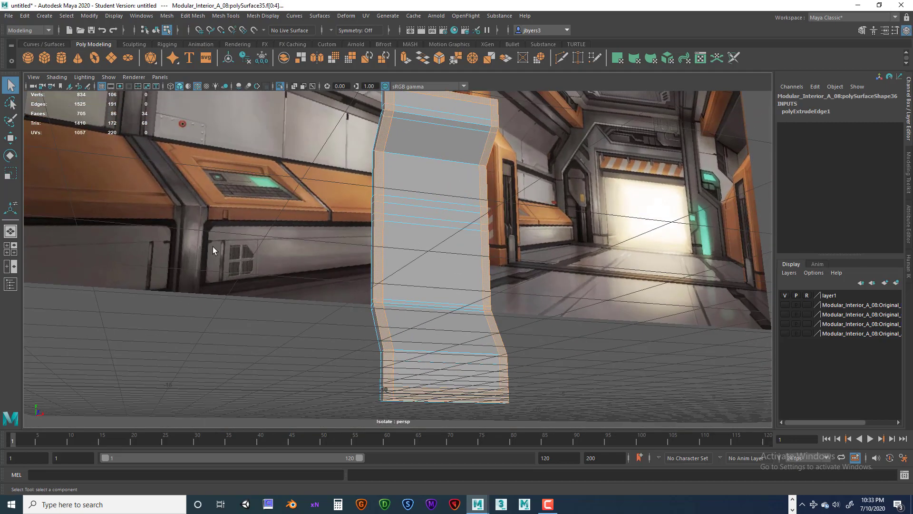
{"action": "left_click_drag", "start_coordinate": [213, 247], "coordinate": [224, 252], "text": "alt"}
{"action": "scroll", "coordinate": [226, 244], "scroll_direction": "down", "scroll_amount": 4}
{"action": "middle_click_drag", "start_coordinate": [233, 206], "coordinate": [236, 270], "text": "alt"}
{"action": "middle_click_drag", "start_coordinate": [247, 147], "coordinate": [253, 270], "text": "alt"}
{"action": "middle_click_drag", "start_coordinate": [229, 167], "coordinate": [228, 98], "text": "alt"}
{"action": "scroll", "coordinate": [256, 156], "scroll_direction": "up", "scroll_amount": 3}
{"action": "middle_click_drag", "start_coordinate": [256, 153], "coordinate": [260, 268], "text": "alt"}
{"action": "scroll", "coordinate": [272, 197], "scroll_direction": "down", "scroll_amount": 3}
Add the two narrow horizontal strips across the panel's middle section to the face selection.
{"action": "middle_click_drag", "start_coordinate": [349, 204], "coordinate": [309, 85], "text": "alt"}
{"action": "scroll", "coordinate": [286, 232], "scroll_direction": "up", "scroll_amount": 5}
{"action": "middle_click_drag", "start_coordinate": [298, 244], "coordinate": [304, 196], "text": "alt"}
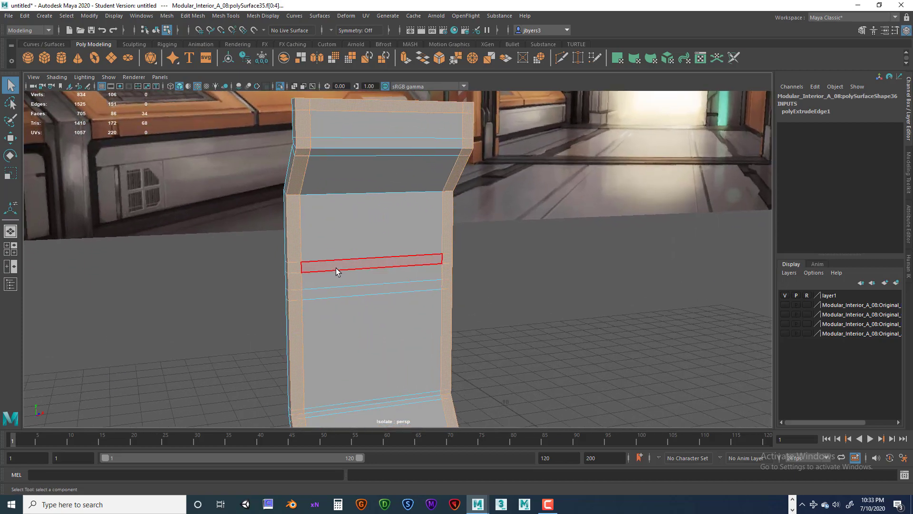
{"action": "left_click", "coordinate": [336, 267], "text": "shift"}
{"action": "left_click", "coordinate": [347, 295], "text": "shift"}
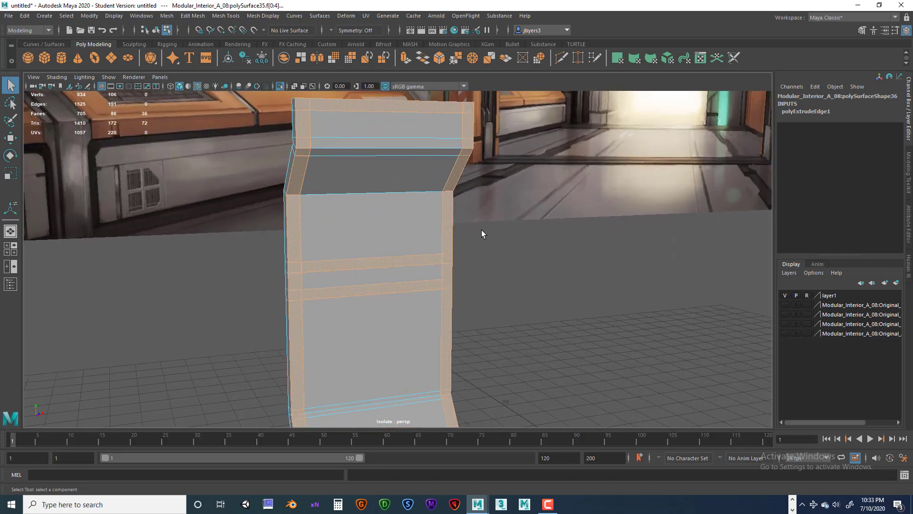
Examine the selected border and horizontal strips along the panel's full height against the reference's lower wall paneling.
{"action": "scroll", "coordinate": [481, 232], "scroll_direction": "down", "scroll_amount": 2}
{"action": "middle_click_drag", "start_coordinate": [390, 267], "coordinate": [361, 223], "text": "alt"}
{"action": "left_click_drag", "start_coordinate": [418, 245], "coordinate": [335, 243], "text": "alt"}
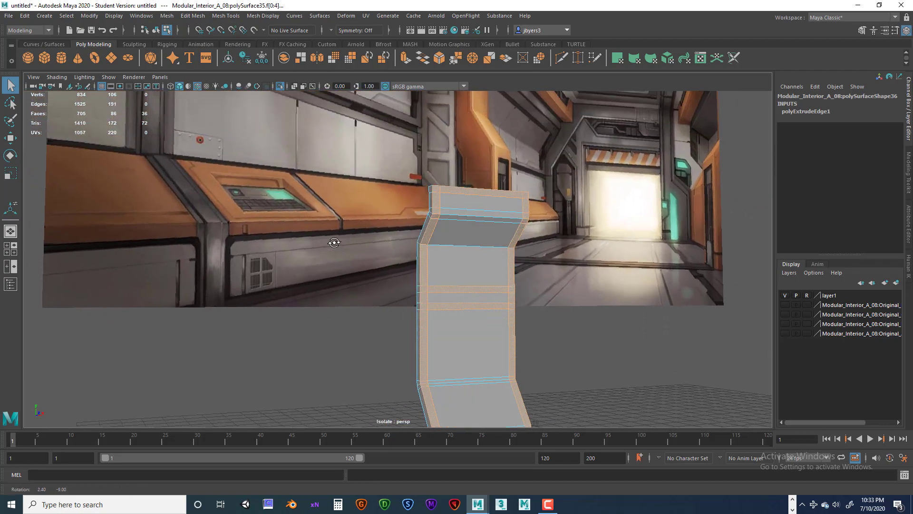
{"action": "scroll", "coordinate": [384, 259], "scroll_direction": "down", "scroll_amount": 2}
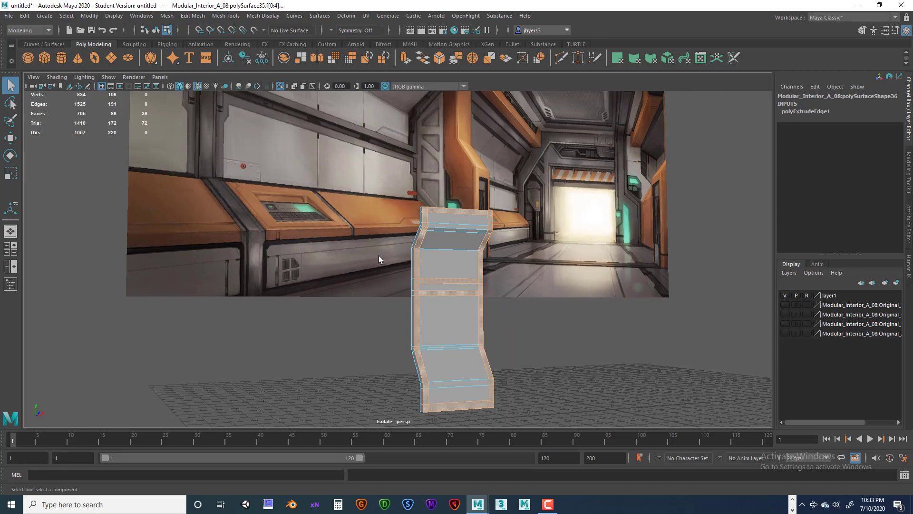
{"action": "scroll", "coordinate": [407, 273], "scroll_direction": "up", "scroll_amount": 3}
{"action": "scroll", "coordinate": [413, 285], "scroll_direction": "up", "scroll_amount": 4}
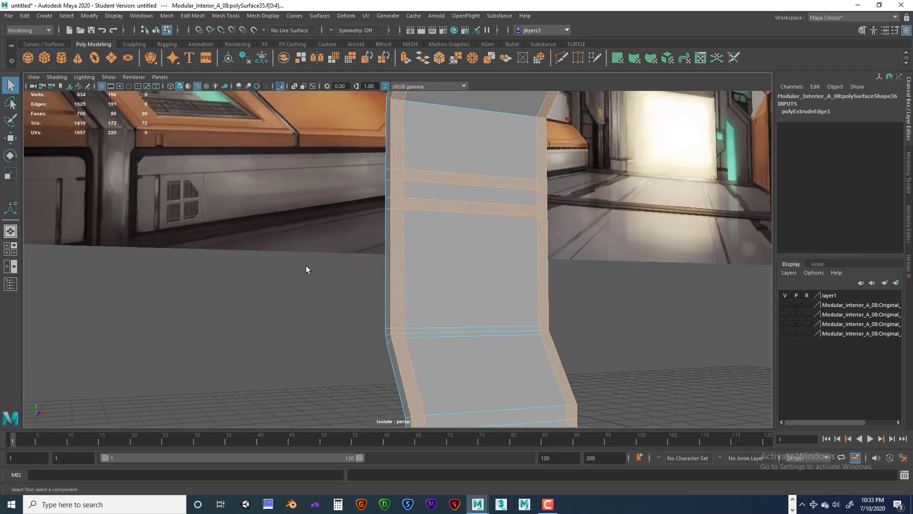
{"action": "middle_click_drag", "start_coordinate": [306, 266], "coordinate": [356, 344], "text": "alt"}
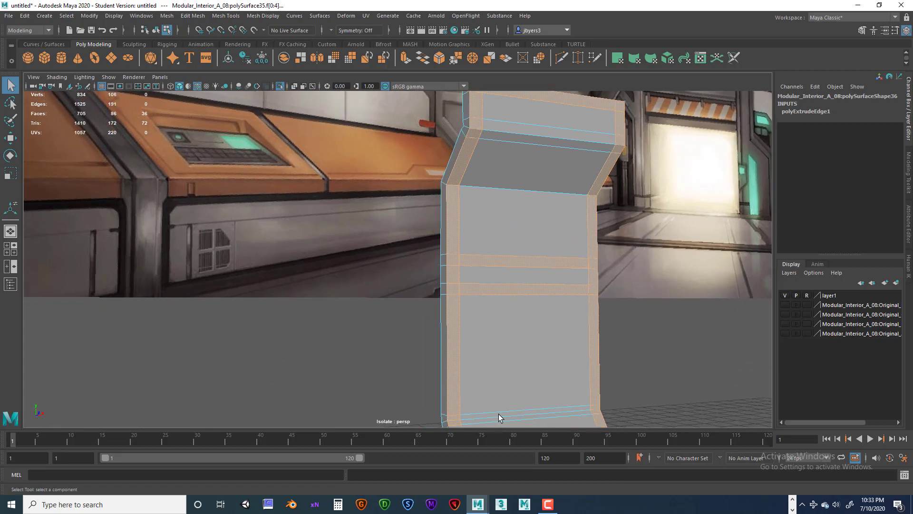
{"action": "middle_click_drag", "start_coordinate": [473, 355], "coordinate": [467, 255], "text": "alt"}
{"action": "scroll", "coordinate": [454, 279], "scroll_direction": "down", "scroll_amount": 6}
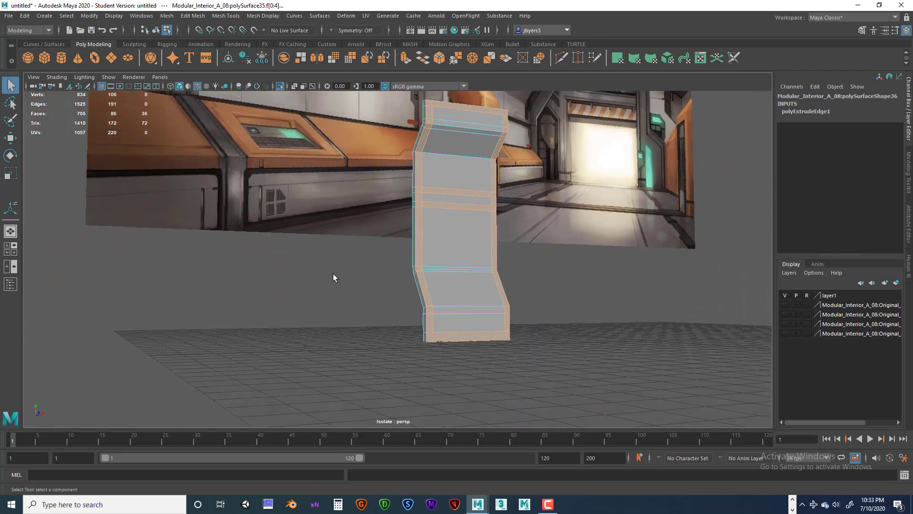
{"action": "middle_click_drag", "start_coordinate": [332, 273], "coordinate": [315, 328], "text": "alt"}
{"action": "left_click_drag", "start_coordinate": [404, 325], "coordinate": [385, 309], "text": "alt"}
{"action": "middle_click_drag", "start_coordinate": [335, 283], "coordinate": [347, 352], "text": "alt"}
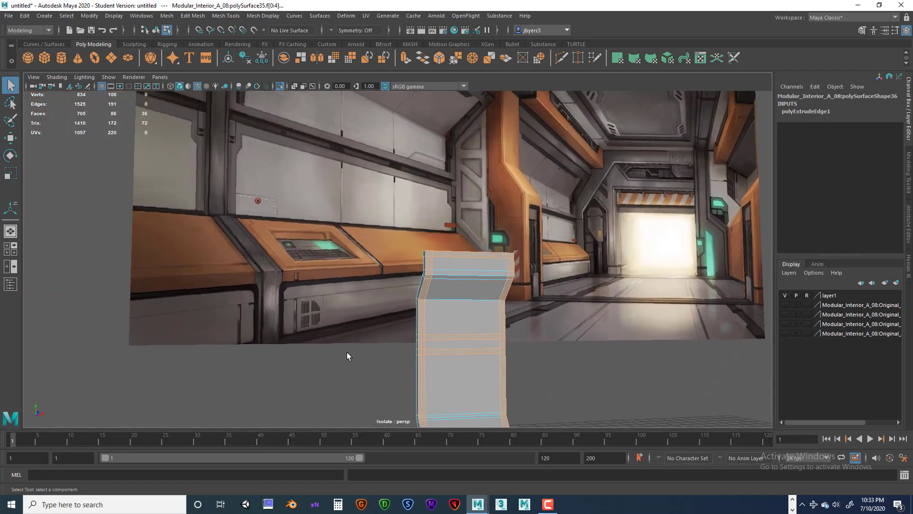
Compare the panel's upper bend and frame layout with the orange door column in the reference image.
{"action": "left_click_drag", "start_coordinate": [347, 336], "coordinate": [343, 319], "text": "alt"}
{"action": "middle_click_drag", "start_coordinate": [341, 313], "coordinate": [329, 331], "text": "alt"}
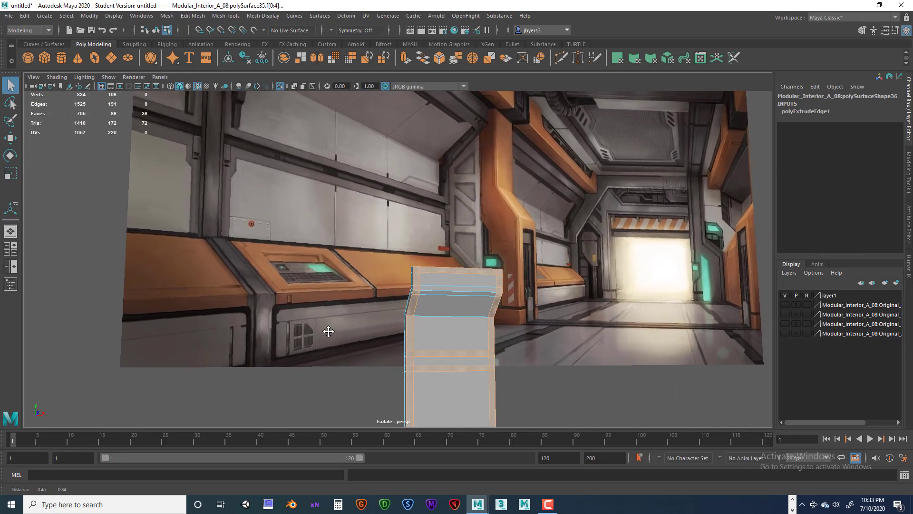
{"action": "left_click_drag", "start_coordinate": [329, 331], "coordinate": [344, 328], "text": "alt"}
{"action": "middle_click_drag", "start_coordinate": [344, 327], "coordinate": [327, 254], "text": "alt"}
{"action": "middle_click_drag", "start_coordinate": [334, 290], "coordinate": [332, 313], "text": "alt"}
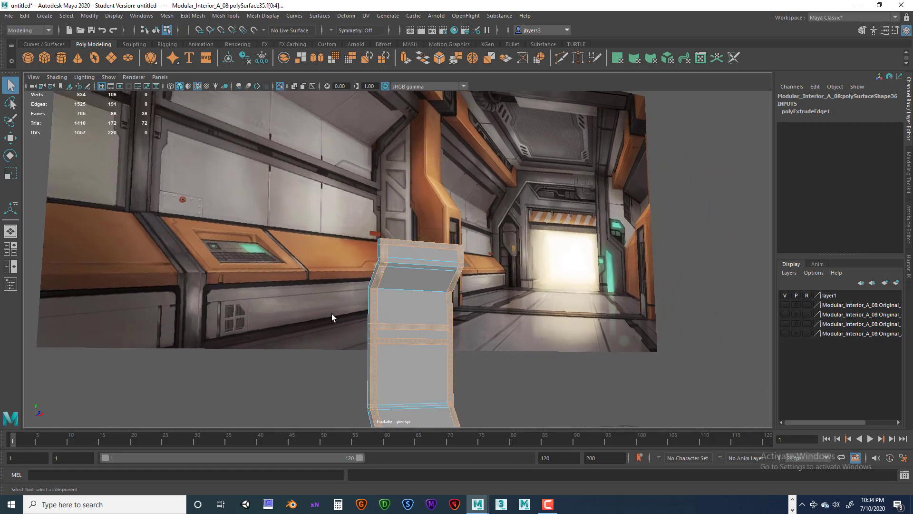
{"action": "middle_click_drag", "start_coordinate": [303, 257], "coordinate": [323, 269], "text": "alt"}
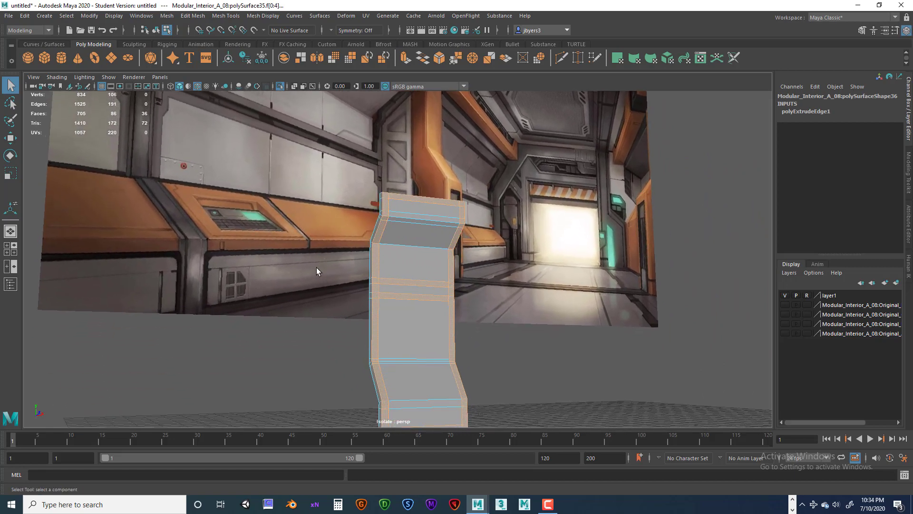
{"action": "left_click_drag", "start_coordinate": [316, 267], "coordinate": [270, 252], "text": "alt"}
{"action": "middle_click_drag", "start_coordinate": [269, 253], "coordinate": [273, 324], "text": "alt"}
{"action": "left_click_drag", "start_coordinate": [273, 324], "coordinate": [313, 320], "text": "alt"}
{"action": "middle_click_drag", "start_coordinate": [313, 320], "coordinate": [313, 204], "text": "alt"}
{"action": "scroll", "coordinate": [318, 321], "scroll_direction": "down", "scroll_amount": 2}
{"action": "scroll", "coordinate": [319, 320], "scroll_direction": "up", "scroll_amount": 3}
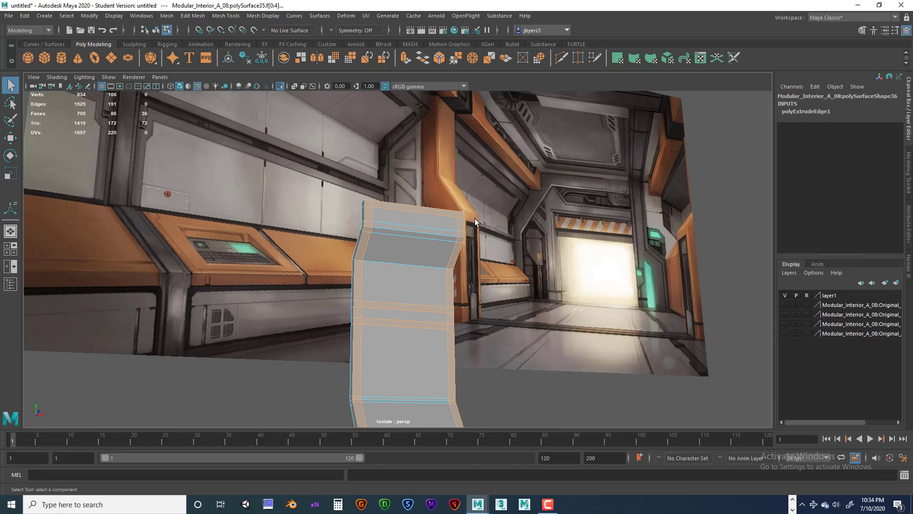
{"action": "left_click_drag", "start_coordinate": [439, 284], "coordinate": [423, 275], "text": "alt"}
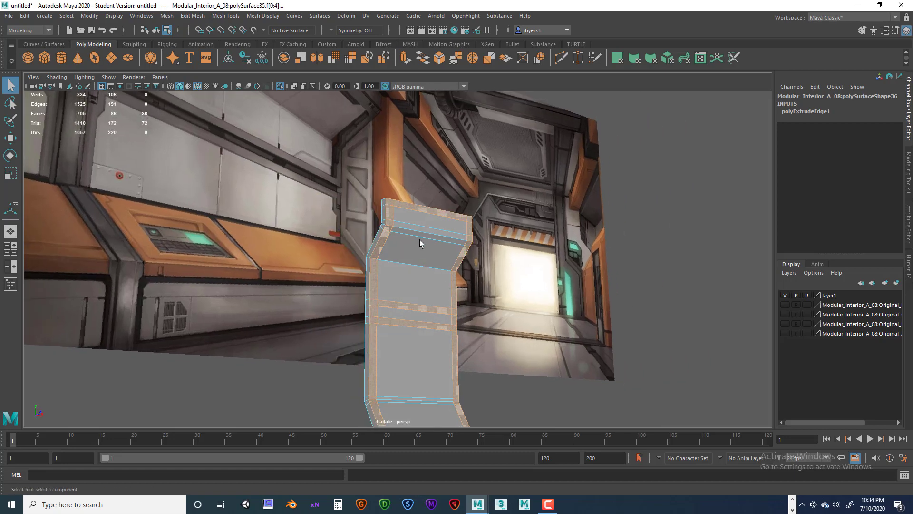
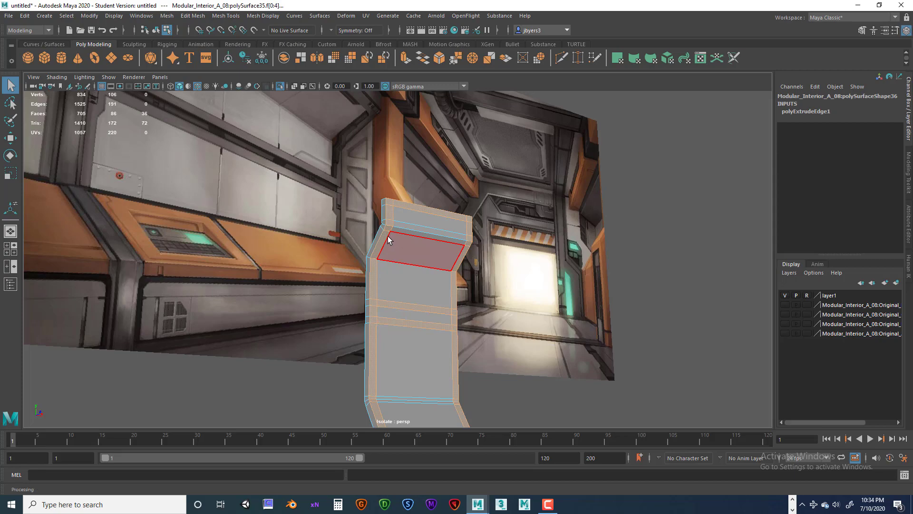
{"action": "key", "text": "Delete"}
{"action": "mouse_move", "coordinate": [329, 269]}
{"action": "left_mouse_down", "text": "alt"}
{"action": "mouse_move", "coordinate": [340, 275]}
{"action": "mouse_move", "coordinate": [330, 250]}
{"action": "mouse_move", "coordinate": [314, 271]}
{"action": "mouse_move", "coordinate": [291, 269]}
{"action": "mouse_move", "coordinate": [318, 271]}
{"action": "left_mouse_up", "text": "alt"}
{"action": "middle_click_drag", "start_coordinate": [318, 271], "coordinate": [317, 306], "text": "alt"}
{"action": "left_click_drag", "start_coordinate": [317, 306], "coordinate": [288, 255], "text": "alt"}
{"action": "scroll", "coordinate": [273, 284], "scroll_direction": "down", "scroll_amount": 2}
{"action": "scroll", "coordinate": [288, 255], "scroll_direction": "up", "scroll_amount": 1}
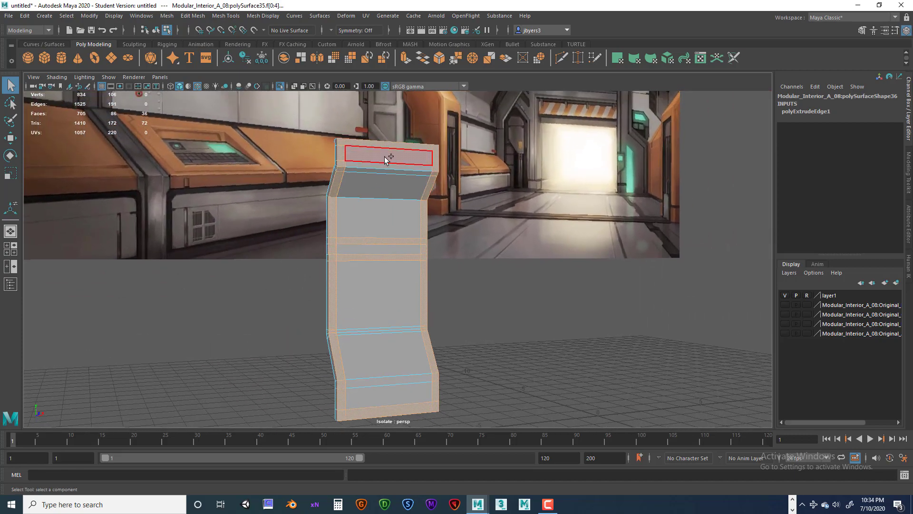
Add the inner faces of the panel's top section, upper bend and area above the horizontal strips to the selection.
{"action": "left_click", "coordinate": [385, 156], "text": "shift"}
{"action": "left_click", "coordinate": [381, 173], "text": "shift"}
{"action": "left_click", "coordinate": [380, 187], "text": "shift"}
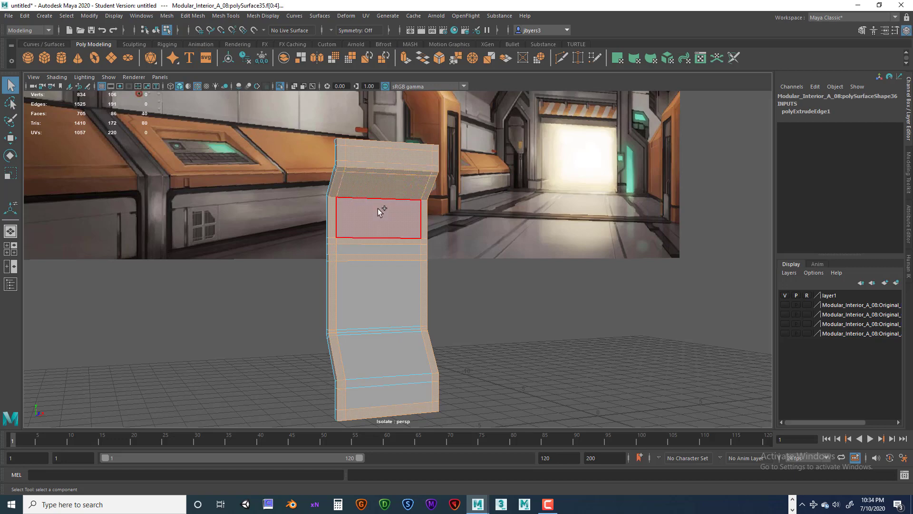
{"action": "left_click", "coordinate": [377, 209], "text": "shift"}
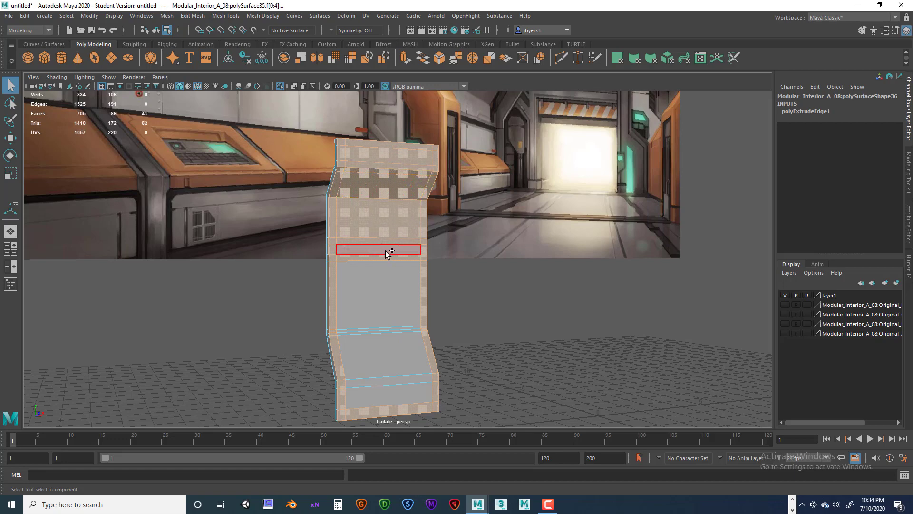
{"action": "left_click", "coordinate": [385, 250], "text": "shift"}
Deselect the small side border faces beside the gap between the two horizontal strips, leaving that whole band unselected.
{"action": "mouse_move", "coordinate": [288, 188]}
{"action": "left_mouse_down", "text": "alt"}
{"action": "mouse_move", "coordinate": [262, 306]}
{"action": "mouse_move", "coordinate": [281, 195]}
{"action": "left_mouse_up", "text": "alt"}
{"action": "left_click_drag", "start_coordinate": [341, 232], "coordinate": [262, 212], "text": "alt"}
{"action": "left_click_drag", "start_coordinate": [364, 270], "coordinate": [323, 213], "text": "alt"}
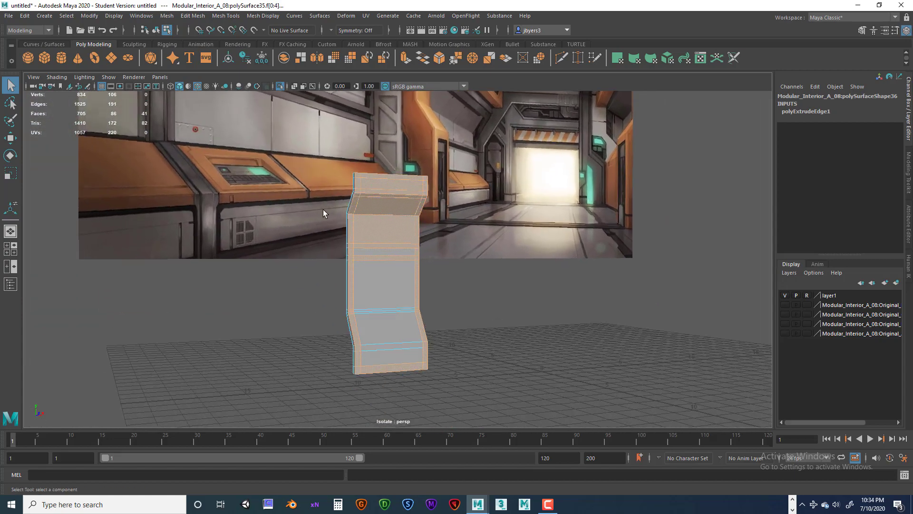
{"action": "middle_click_drag", "start_coordinate": [296, 221], "coordinate": [351, 238], "text": "alt"}
{"action": "scroll", "coordinate": [290, 255], "scroll_direction": "up", "scroll_amount": 1}
{"action": "scroll", "coordinate": [351, 238], "scroll_direction": "up", "scroll_amount": 2}
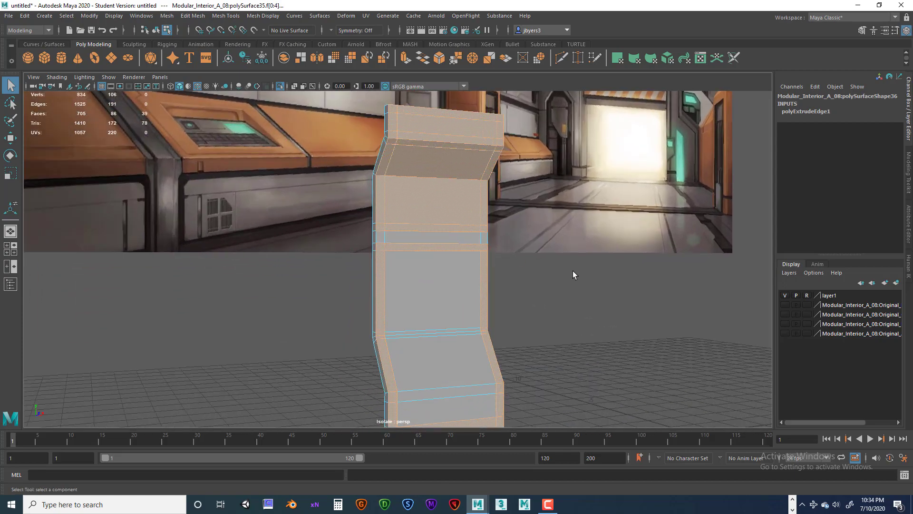
Add the large face below the horizontal strips and the lower sloped face to the selection.
{"action": "middle_click_drag", "start_coordinate": [434, 261], "coordinate": [408, 217], "text": "alt"}
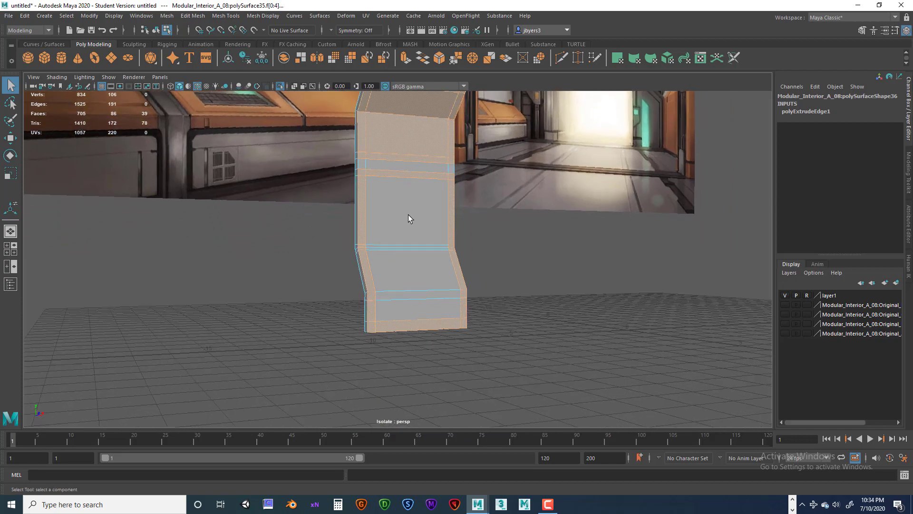
{"action": "scroll", "coordinate": [408, 215], "scroll_direction": "down", "scroll_amount": 1}
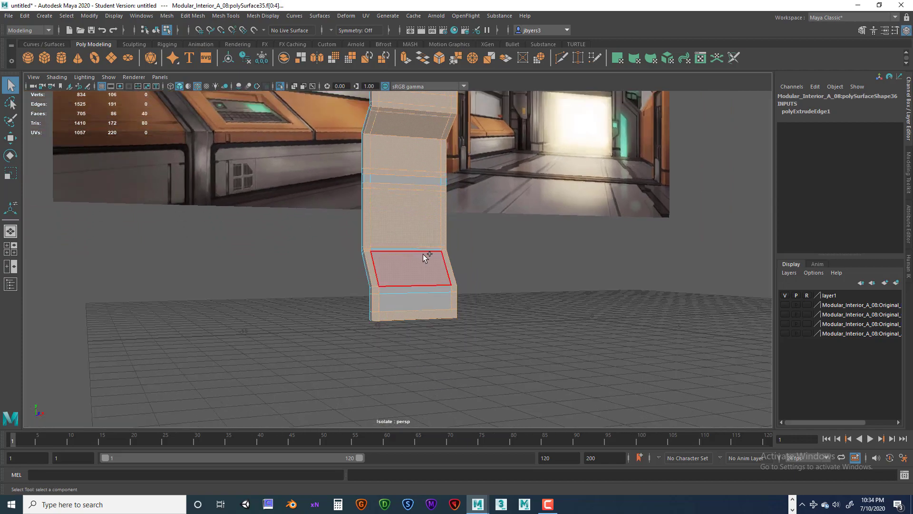
{"action": "scroll", "coordinate": [423, 254], "scroll_direction": "up", "scroll_amount": 4}
{"action": "left_click", "coordinate": [421, 309], "text": "shift"}
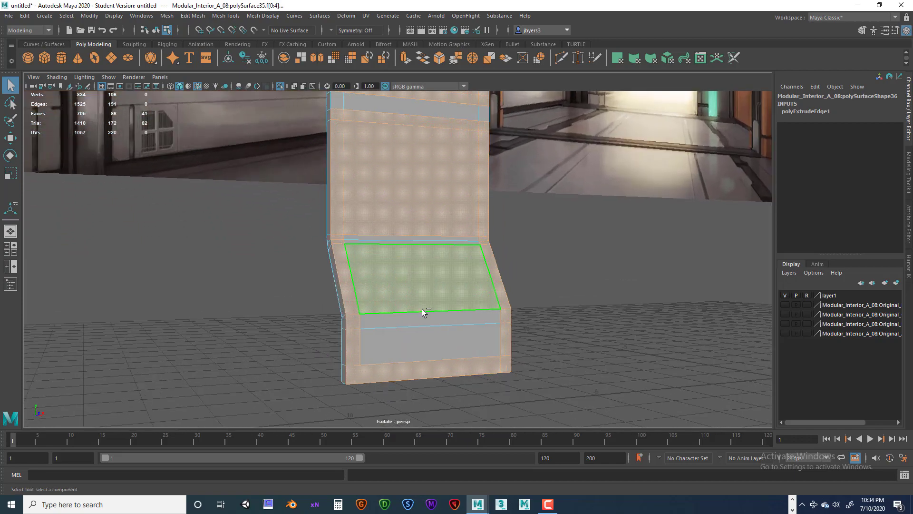
Add the remaining unselected faces of the wall panel's base section to the front face selection.
{"action": "left_click", "coordinate": [435, 337], "text": "shift"}
{"action": "left_click_drag", "start_coordinate": [466, 281], "coordinate": [451, 261], "text": "alt"}
{"action": "left_click_drag", "start_coordinate": [403, 230], "coordinate": [491, 273], "text": "alt"}
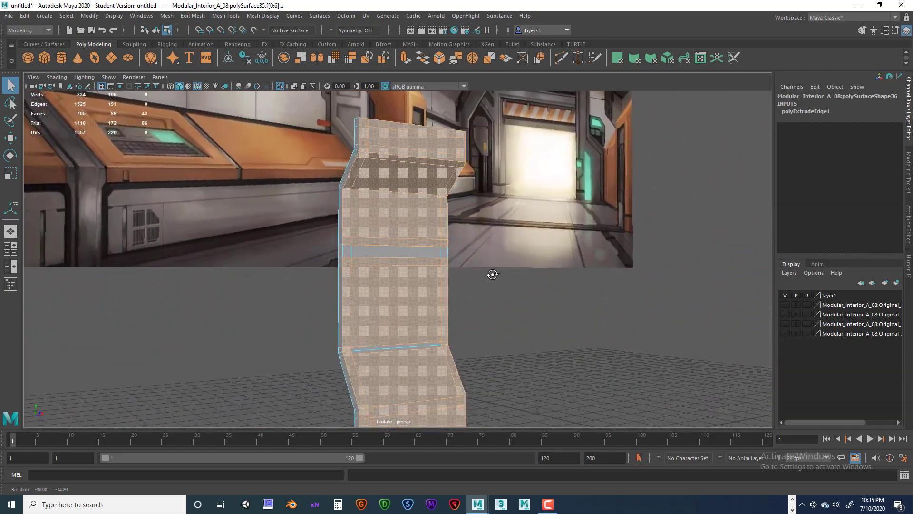
{"action": "middle_click_drag", "start_coordinate": [491, 273], "coordinate": [424, 256], "text": "alt"}
{"action": "left_click_drag", "start_coordinate": [425, 256], "coordinate": [356, 258], "text": "alt"}
{"action": "right_click_drag", "start_coordinate": [356, 259], "coordinate": [400, 265], "text": "alt"}
{"action": "middle_click_drag", "start_coordinate": [400, 264], "coordinate": [395, 253], "text": "alt"}
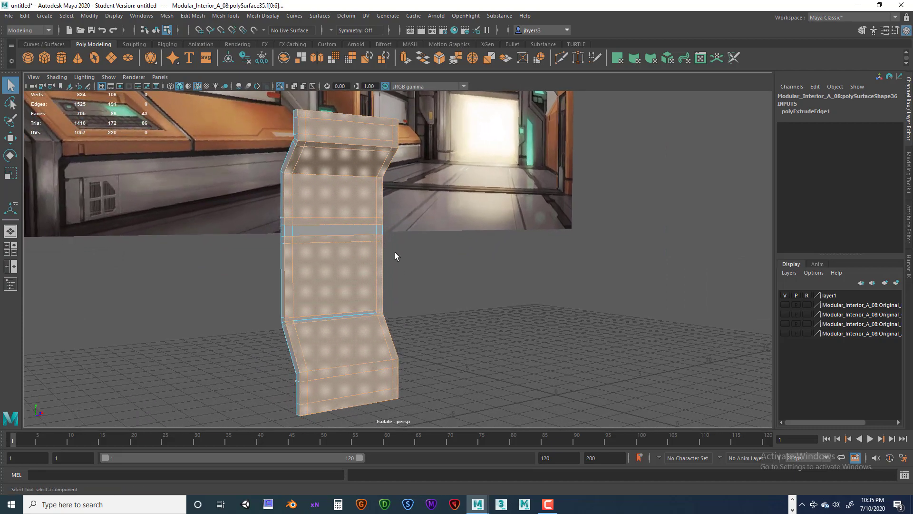
Extrude the selected front faces outward with a Local Translate Z of 0.119.
{"action": "key", "text": "ctrl+e"}
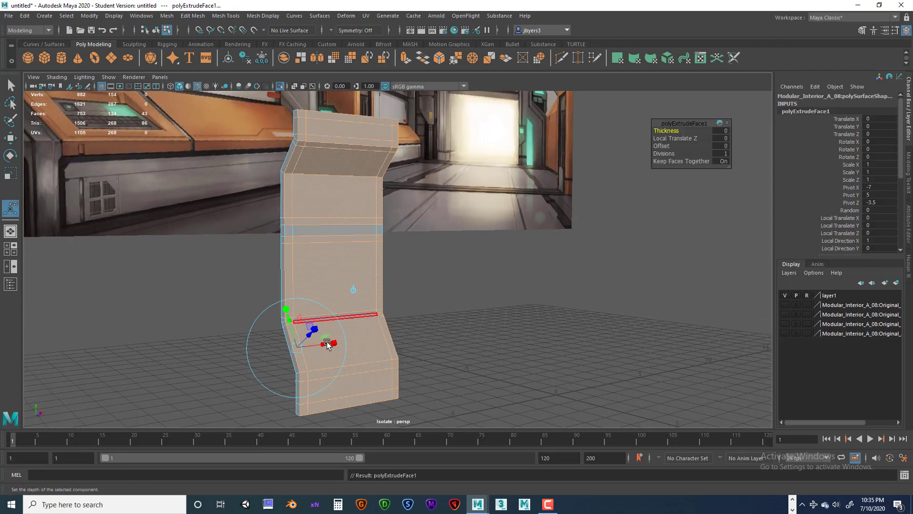
{"action": "left_click_drag", "start_coordinate": [341, 326], "coordinate": [364, 325], "text": "alt"}
{"action": "right_click_drag", "start_coordinate": [364, 324], "coordinate": [493, 334], "text": "alt"}
{"action": "middle_click_drag", "start_coordinate": [328, 338], "coordinate": [420, 241], "text": "alt"}
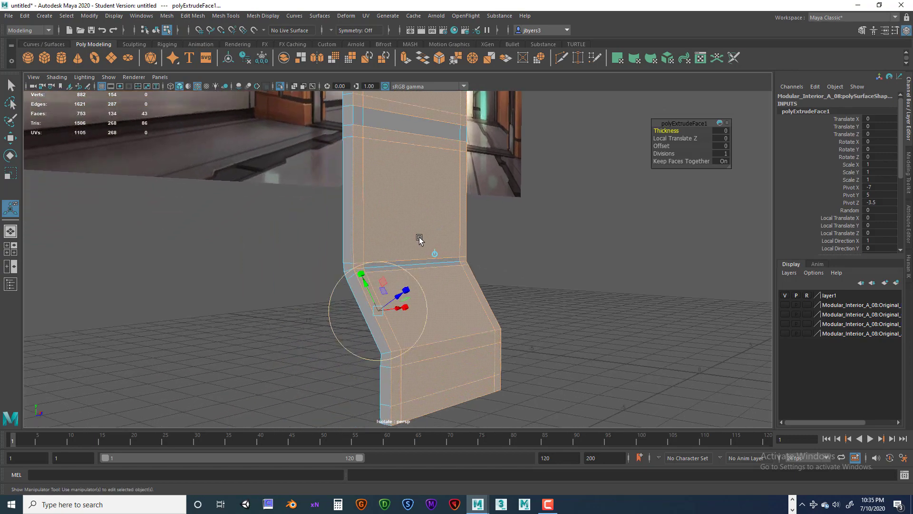
{"action": "right_click_drag", "start_coordinate": [420, 240], "coordinate": [416, 338], "text": "alt"}
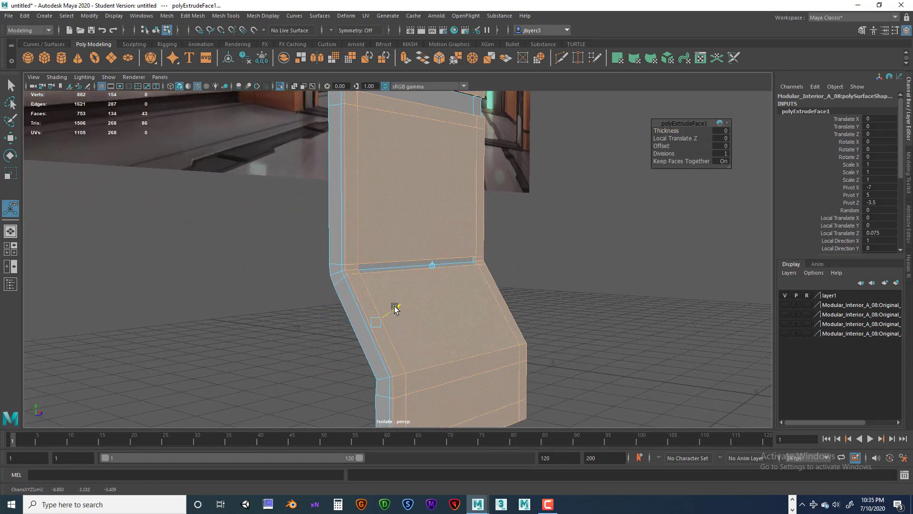
{"action": "left_click_drag", "start_coordinate": [394, 306], "coordinate": [392, 331]}
{"action": "middle_click_drag", "start_coordinate": [391, 330], "coordinate": [383, 255], "text": "alt"}
{"action": "right_click_drag", "start_coordinate": [383, 255], "coordinate": [516, 268], "text": "alt"}
{"action": "middle_click_drag", "start_coordinate": [443, 274], "coordinate": [442, 264], "text": "alt"}
{"action": "left_click_drag", "start_coordinate": [443, 263], "coordinate": [434, 258], "text": "alt"}
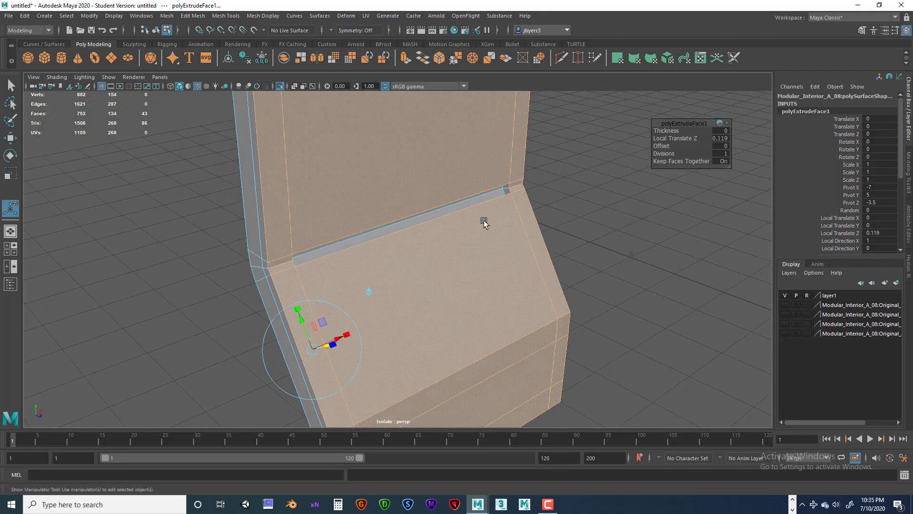
Switch to edge selection and select the edge loop just below the lower bend of the panel.
{"action": "right_click", "coordinate": [482, 204]}
{"action": "left_click", "coordinate": [480, 189]}
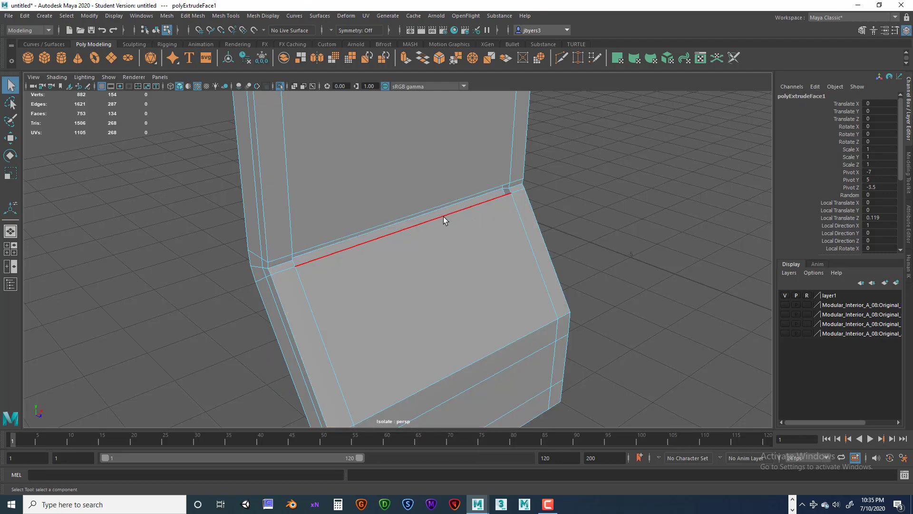
{"action": "left_click", "coordinate": [443, 216]}
{"action": "scroll", "coordinate": [423, 245], "scroll_direction": "up", "scroll_amount": 2}
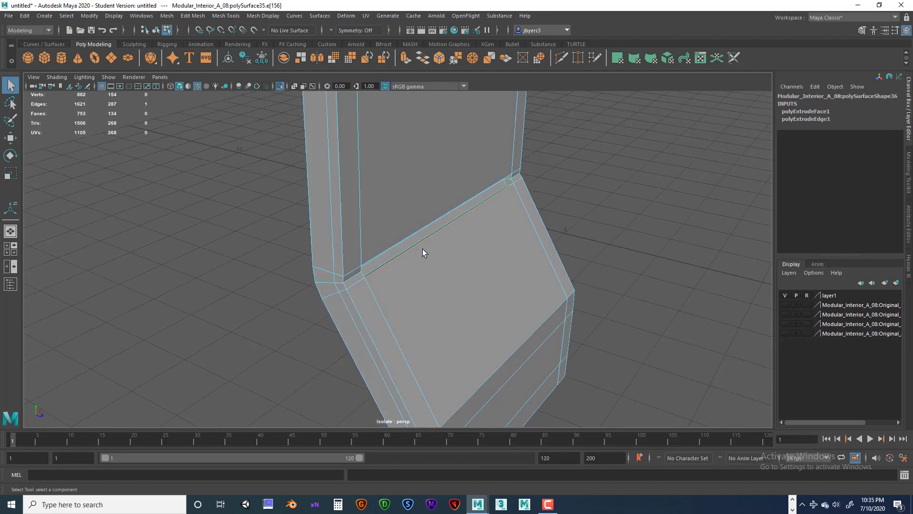
{"action": "double_click", "coordinate": [354, 284]}
{"action": "left_click_drag", "start_coordinate": [438, 291], "coordinate": [292, 307], "text": "alt"}
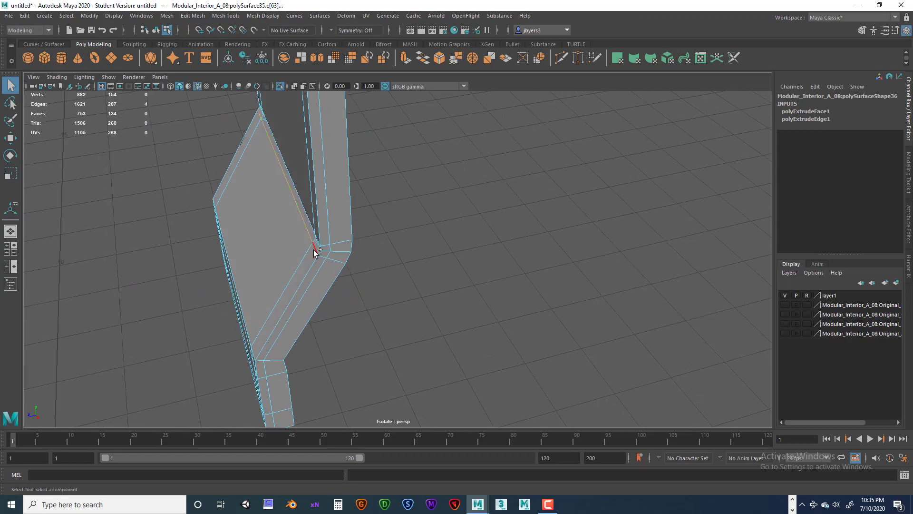
{"action": "left_click_drag", "start_coordinate": [332, 290], "coordinate": [438, 267], "text": "alt"}
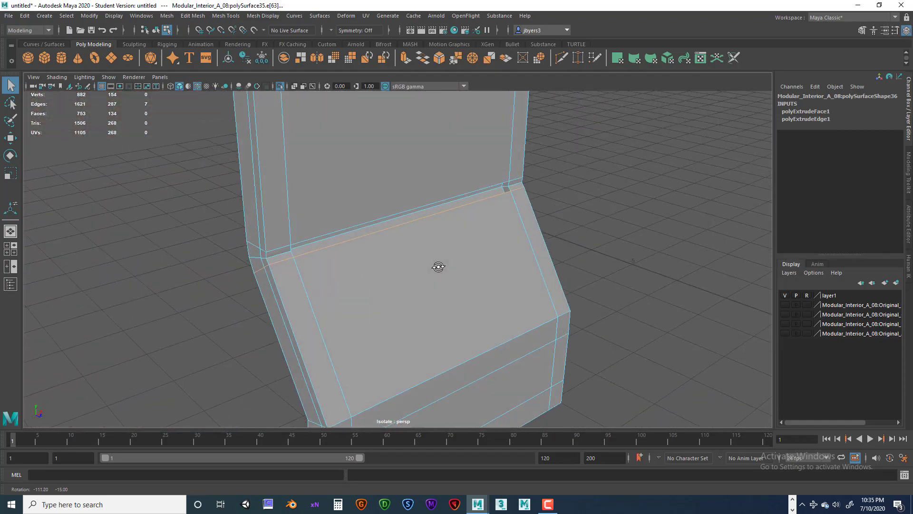
Slide the selected edge loop slightly down the sloped section, away from the lower bend, using the Slide Edge Tool.
{"action": "right_click", "coordinate": [388, 227], "text": "shift"}
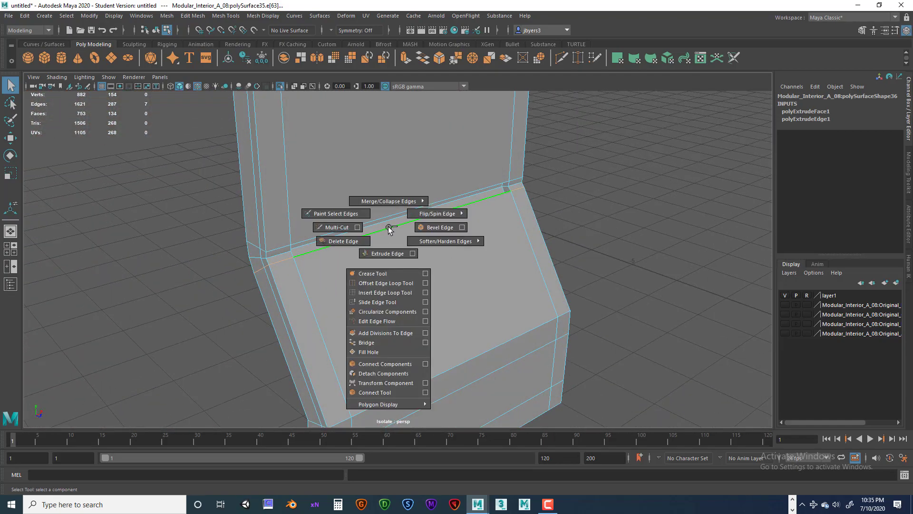
{"action": "left_click", "coordinate": [382, 301]}
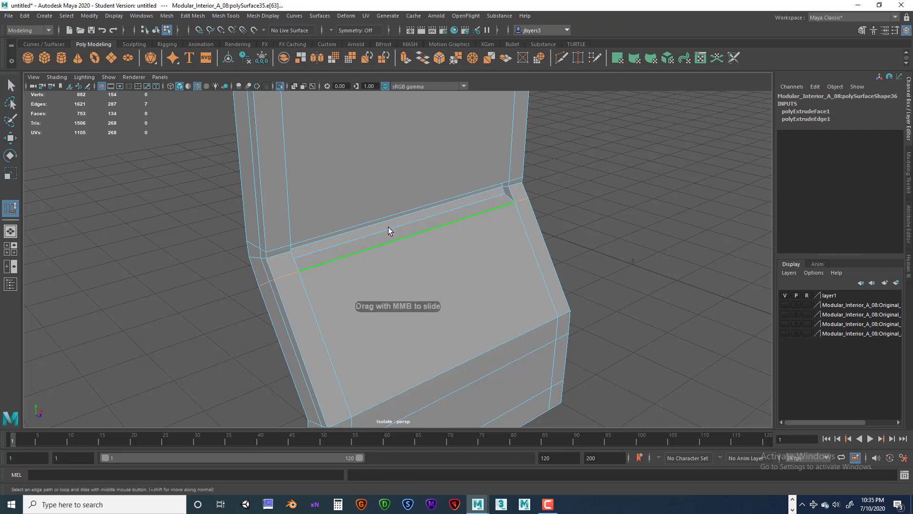
{"action": "middle_click_drag", "start_coordinate": [388, 227], "coordinate": [386, 227]}
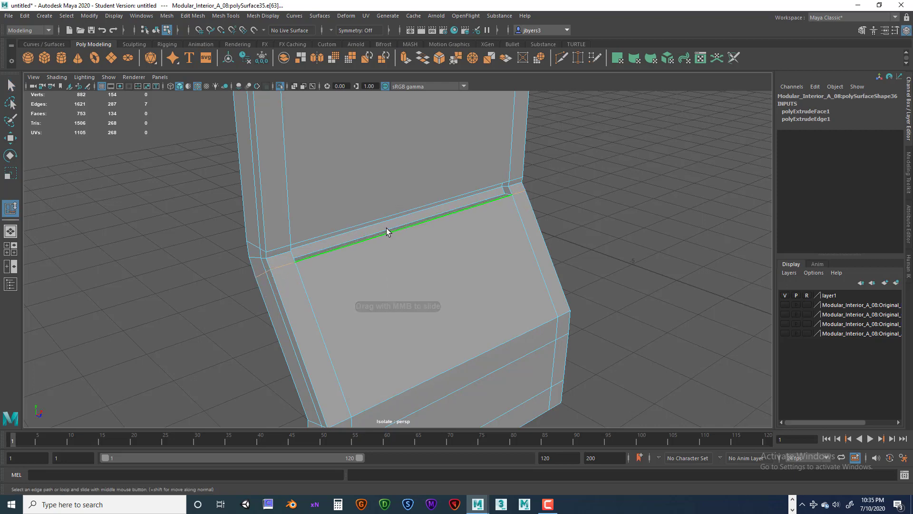
{"action": "left_click_drag", "start_coordinate": [386, 228], "coordinate": [450, 224], "text": "alt"}
{"action": "middle_click_drag", "start_coordinate": [449, 223], "coordinate": [433, 265], "text": "alt"}
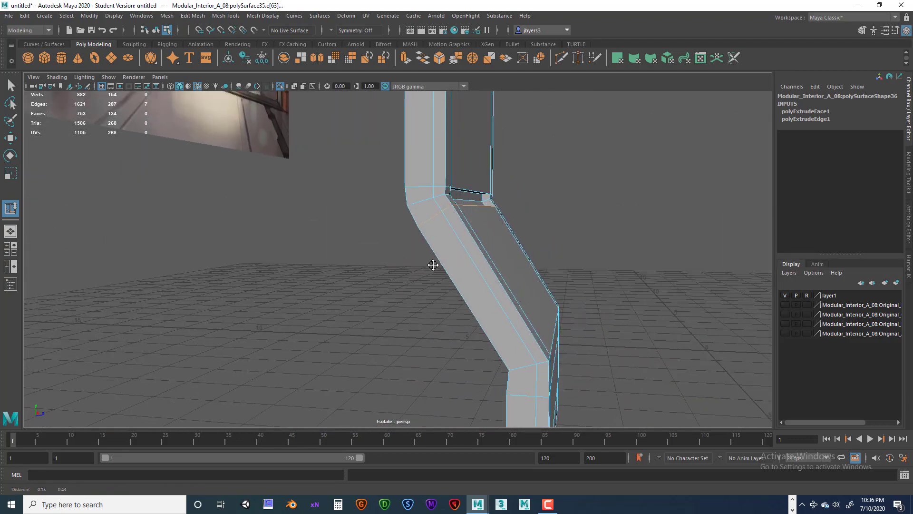
{"action": "left_click_drag", "start_coordinate": [432, 265], "coordinate": [448, 269], "text": "alt"}
{"action": "left_click_drag", "start_coordinate": [472, 238], "coordinate": [273, 249], "text": "alt"}
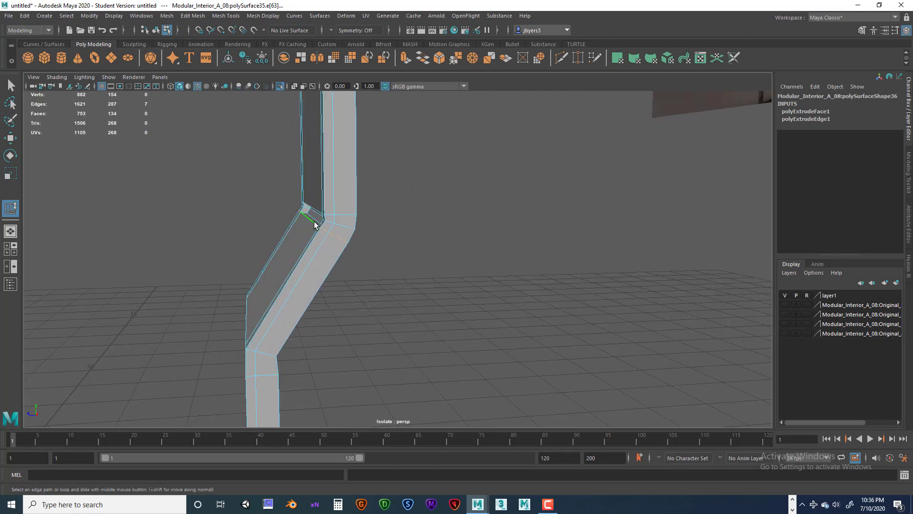
Select the edge loop just above the lower bend and slide it slightly upward with the Slide Edge Tool.
{"action": "left_click_drag", "start_coordinate": [286, 226], "coordinate": [353, 230], "text": "alt"}
{"action": "left_click", "coordinate": [339, 246]}
{"action": "double_click", "coordinate": [370, 218], "text": "shift"}
{"action": "left_click_drag", "start_coordinate": [288, 232], "coordinate": [324, 217], "text": "alt"}
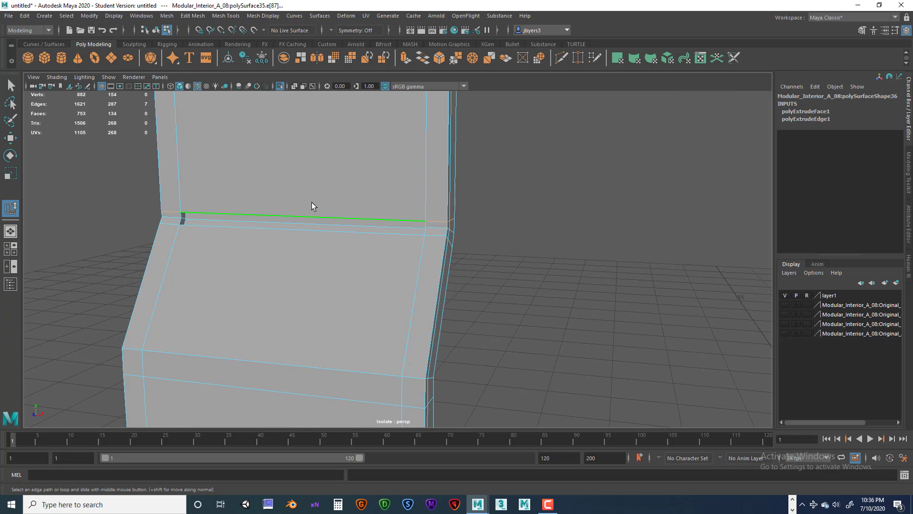
{"action": "right_click_drag", "start_coordinate": [312, 202], "coordinate": [298, 241], "text": "shift"}
{"action": "right_click_drag", "start_coordinate": [301, 282], "coordinate": [301, 281], "text": "shift"}
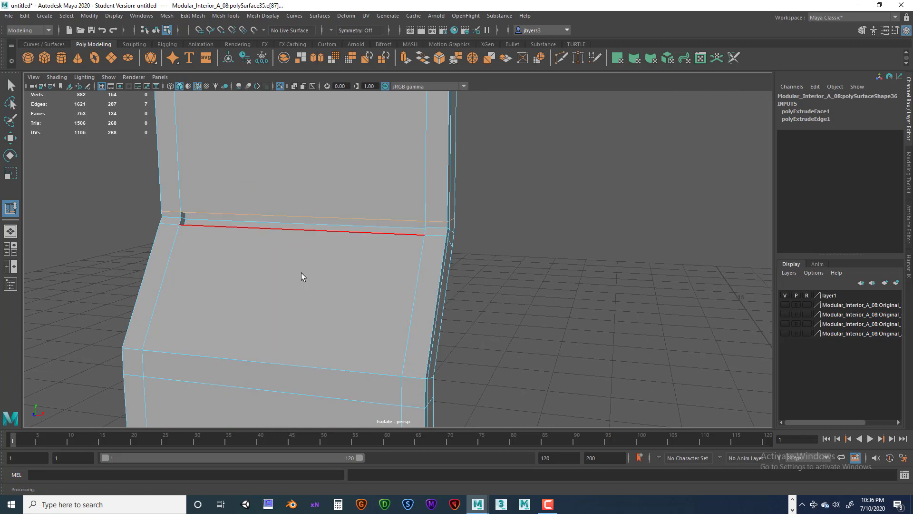
{"action": "left_click", "coordinate": [301, 213]}
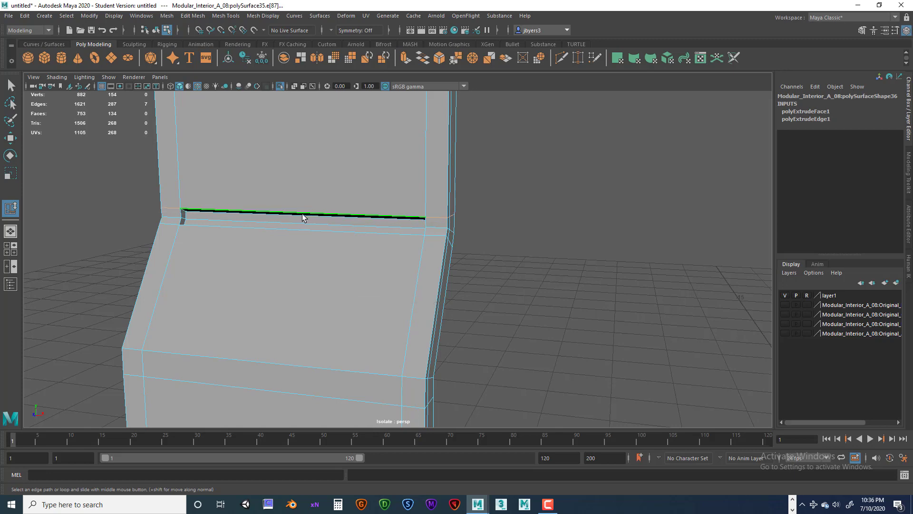
{"action": "left_click_drag", "start_coordinate": [363, 250], "coordinate": [301, 230], "text": "alt"}
Return to object mode and inspect the panel's grooves and upper section against the reference image.
{"action": "right_click", "coordinate": [260, 200]}
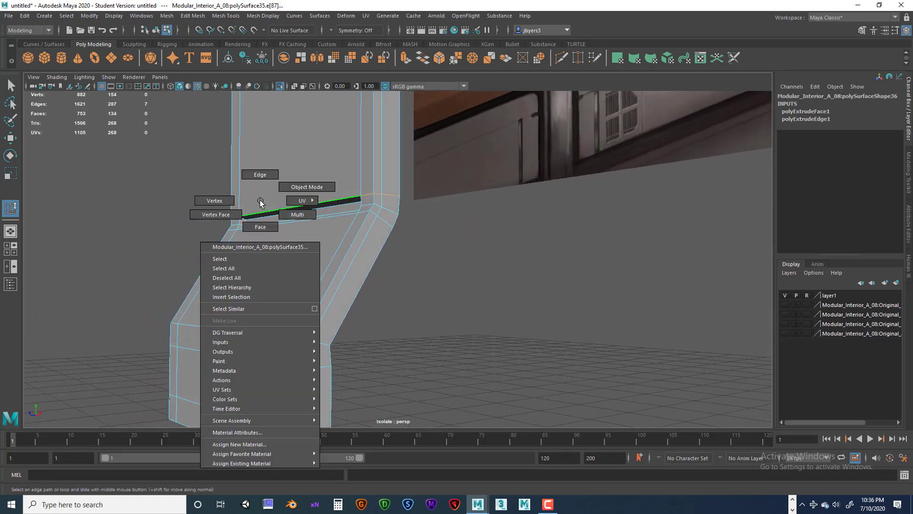
{"action": "left_click", "coordinate": [248, 259]}
{"action": "mouse_move", "coordinate": [253, 255]}
{"action": "left_mouse_down", "text": "alt"}
{"action": "mouse_move", "coordinate": [334, 267]}
{"action": "mouse_move", "coordinate": [283, 261]}
{"action": "mouse_move", "coordinate": [278, 236]}
{"action": "mouse_move", "coordinate": [284, 301]}
{"action": "mouse_move", "coordinate": [247, 258]}
{"action": "left_mouse_up", "text": "alt"}
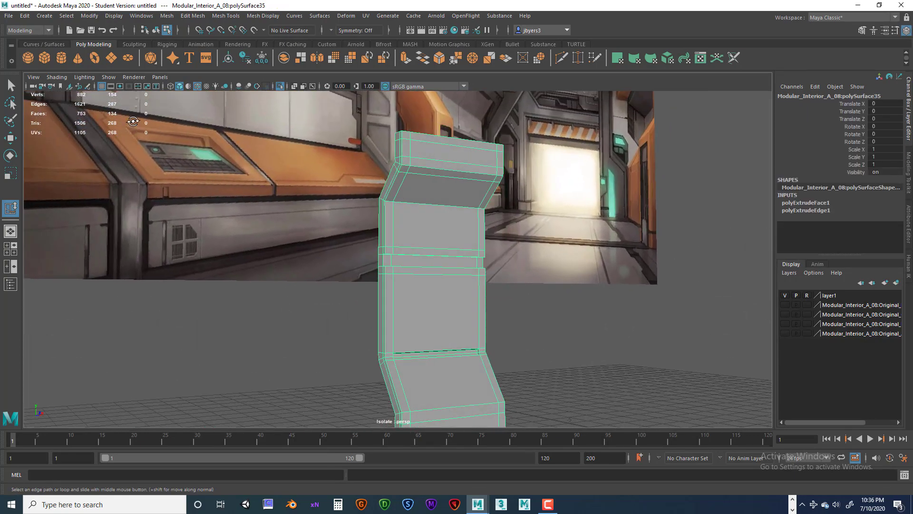
{"action": "left_click_drag", "start_coordinate": [133, 121], "coordinate": [124, 116], "text": "alt"}
{"action": "scroll", "coordinate": [253, 226], "scroll_direction": "down", "scroll_amount": 2}
{"action": "middle_click_drag", "start_coordinate": [253, 227], "coordinate": [163, 229], "text": "alt"}
{"action": "scroll", "coordinate": [164, 229], "scroll_direction": "up", "scroll_amount": 6}
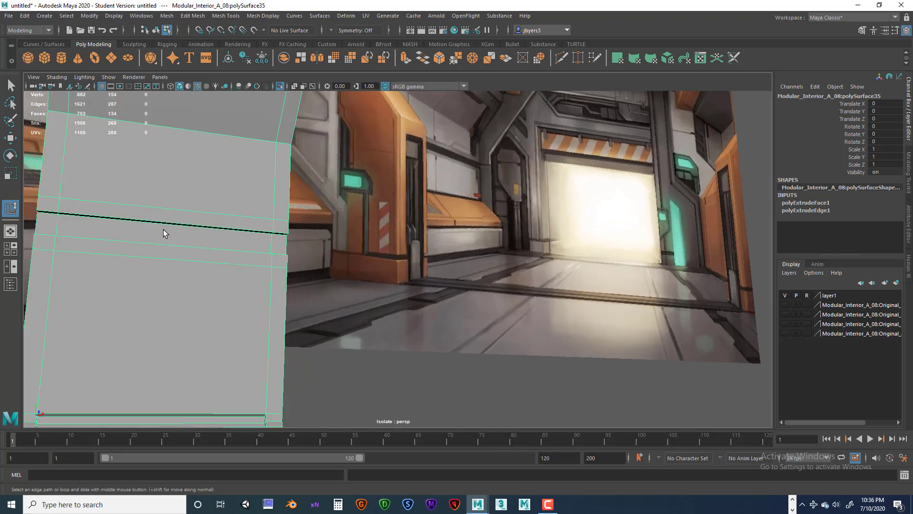
{"action": "left_click_drag", "start_coordinate": [163, 229], "coordinate": [224, 244], "text": "alt"}
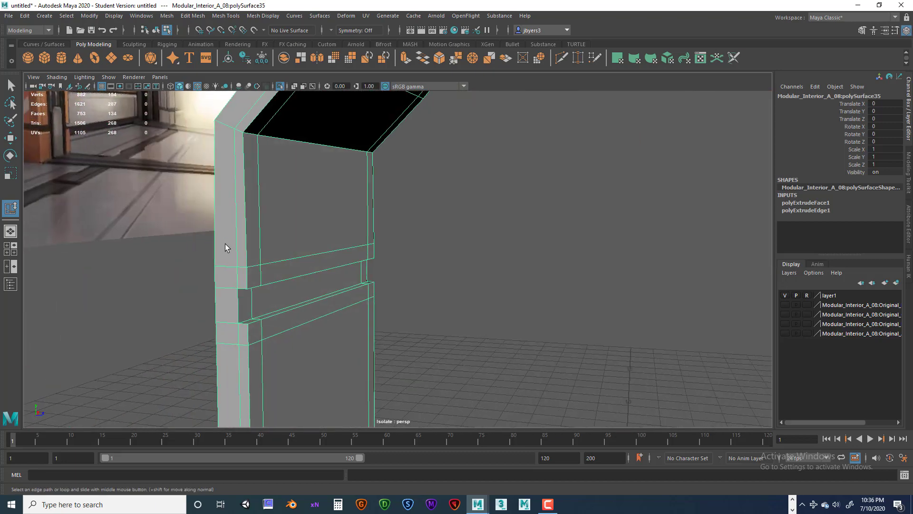
{"action": "left_click_drag", "start_coordinate": [281, 292], "coordinate": [236, 179], "text": "alt"}
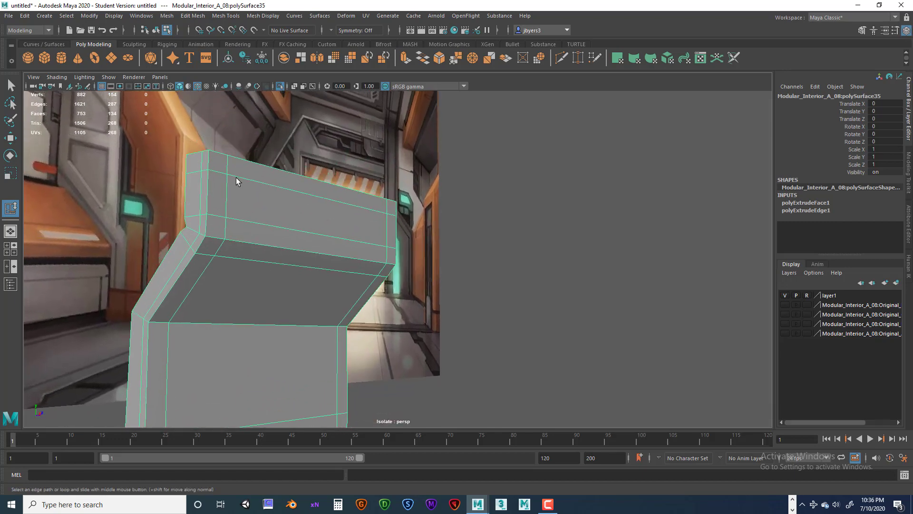
Switch to face selection and deselect the central faces of the top section down through the upper sloped face.
{"action": "right_click", "coordinate": [236, 169]}
{"action": "left_click", "coordinate": [234, 194]}
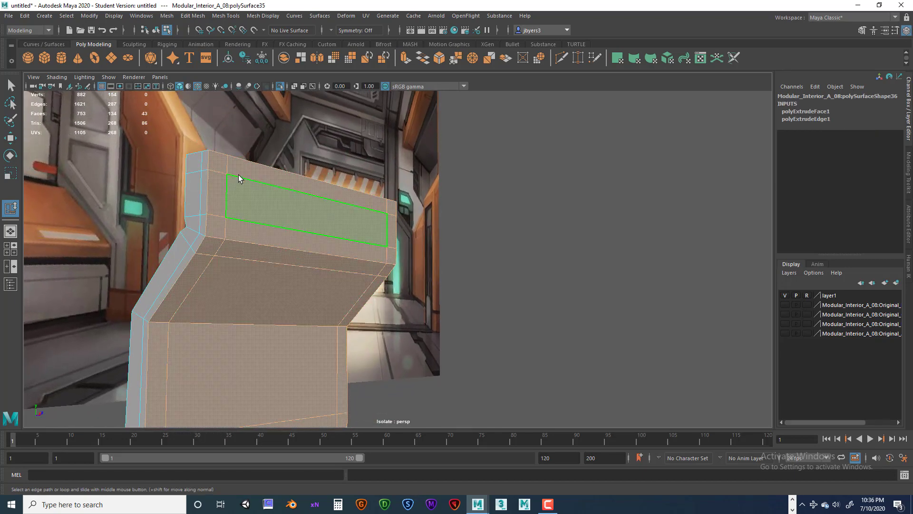
{"action": "left_click_drag", "start_coordinate": [319, 238], "coordinate": [272, 205], "text": "alt"}
{"action": "middle_click_drag", "start_coordinate": [272, 205], "coordinate": [287, 244], "text": "alt"}
{"action": "left_click", "coordinate": [316, 187], "text": "ctrl"}
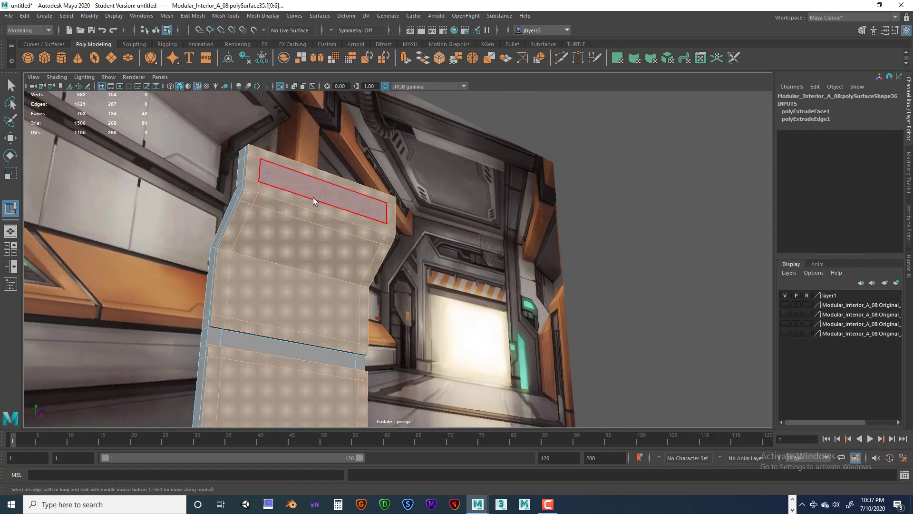
{"action": "left_click", "coordinate": [311, 204], "text": "ctrl"}
{"action": "left_click", "coordinate": [311, 217], "text": "ctrl"}
{"action": "left_click", "coordinate": [312, 223], "text": "ctrl"}
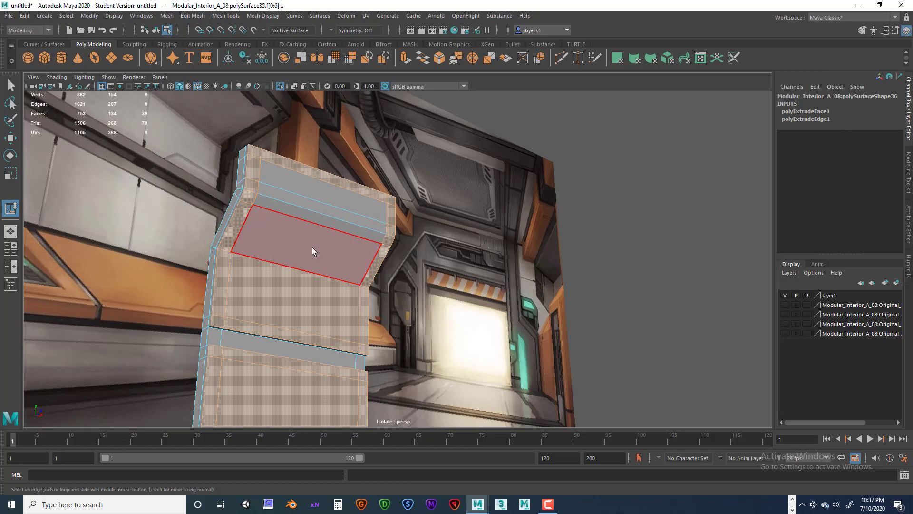
Add the narrow strips at the upper bend back to the selection and deselect the upper and middle vertical panel faces.
{"action": "scroll", "coordinate": [312, 247], "scroll_direction": "down", "scroll_amount": 6}
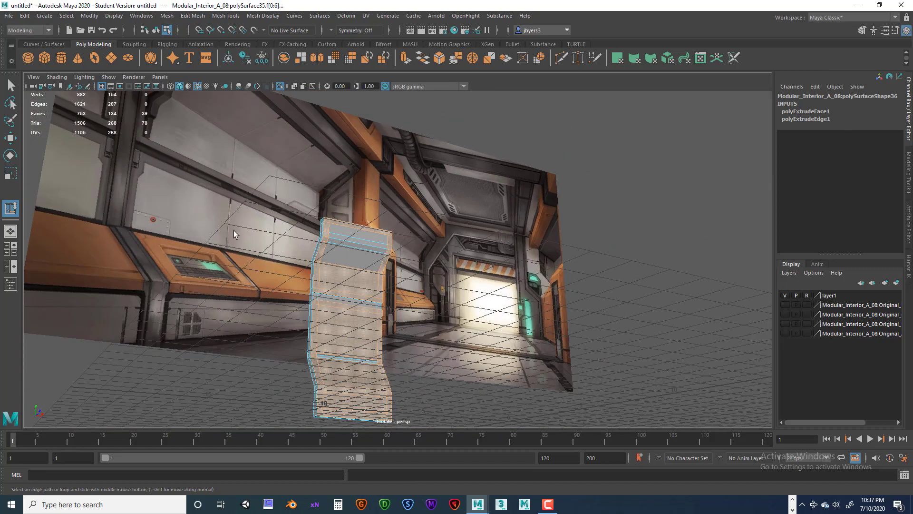
{"action": "left_click_drag", "start_coordinate": [234, 233], "coordinate": [274, 242], "text": "alt"}
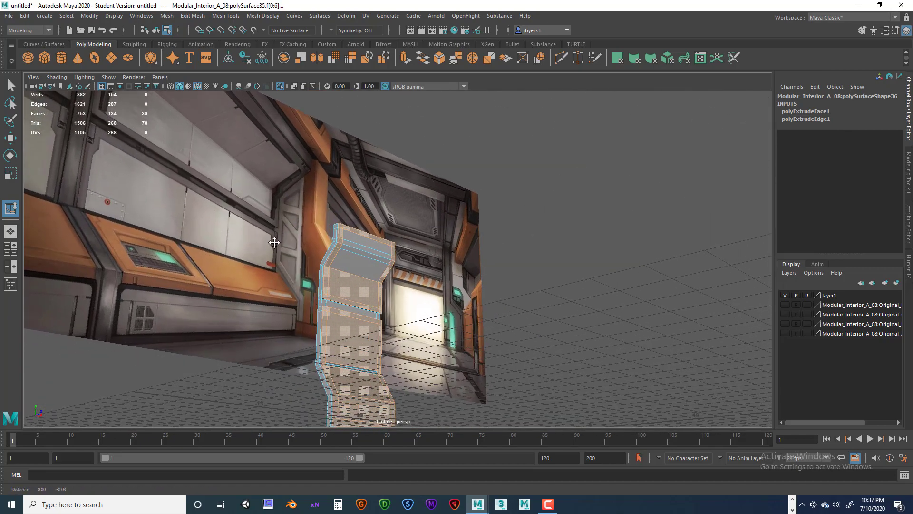
{"action": "scroll", "coordinate": [255, 234], "scroll_direction": "up", "scroll_amount": 8}
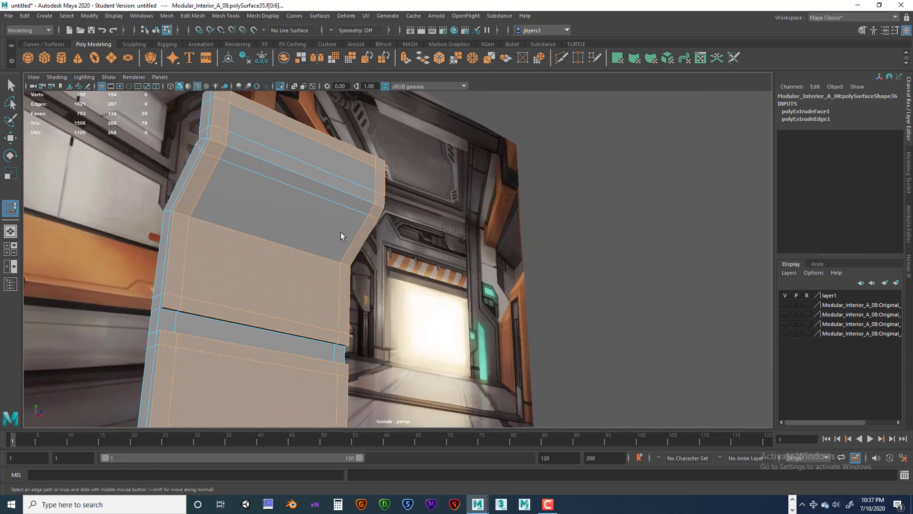
{"action": "left_click_drag", "start_coordinate": [341, 232], "coordinate": [296, 247], "text": "alt"}
{"action": "left_click", "coordinate": [287, 210], "text": "shift"}
{"action": "left_click", "coordinate": [284, 251], "text": "ctrl"}
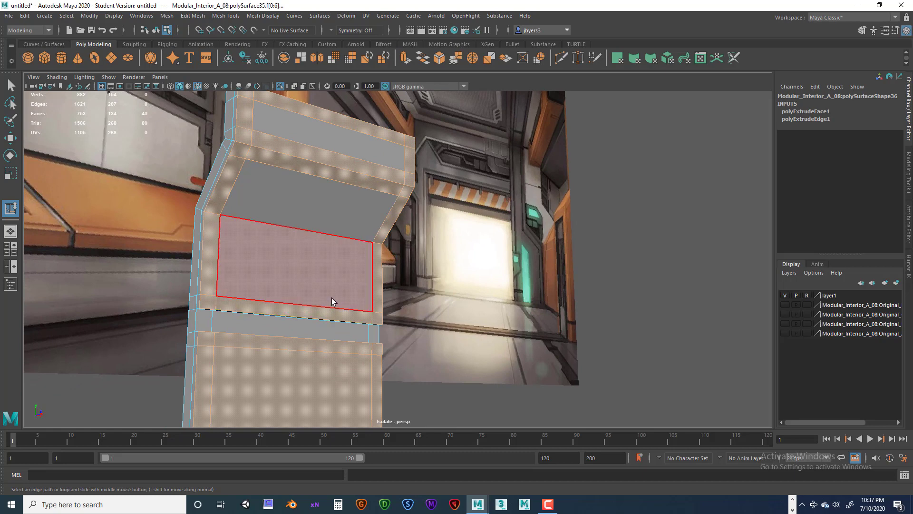
{"action": "left_click_drag", "start_coordinate": [333, 301], "coordinate": [314, 274], "text": "alt"}
{"action": "left_click", "coordinate": [287, 315], "text": "ctrl"}
{"action": "right_click_drag", "start_coordinate": [323, 296], "coordinate": [313, 347], "text": "alt"}
{"action": "middle_click_drag", "start_coordinate": [313, 347], "coordinate": [307, 265], "text": "alt"}
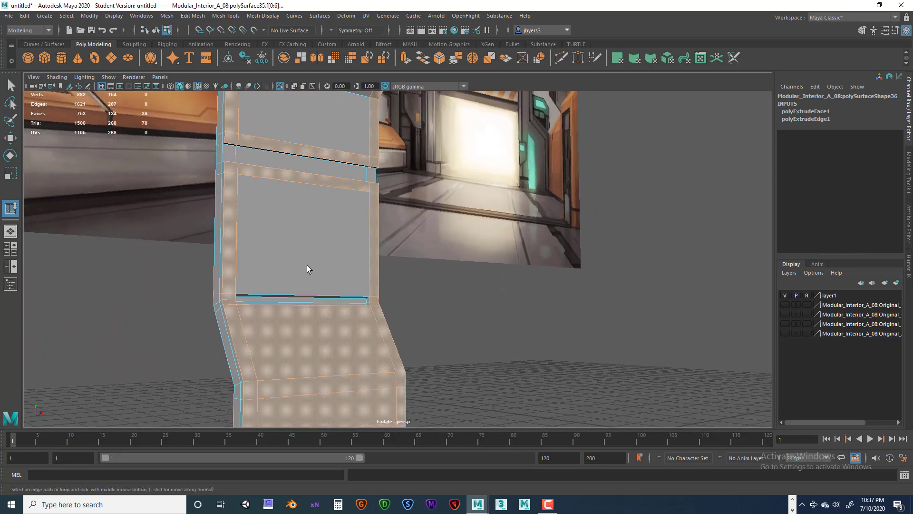
{"action": "left_click", "coordinate": [310, 327], "text": "ctrl"}
{"action": "middle_click_drag", "start_coordinate": [339, 325], "coordinate": [338, 298], "text": "alt"}
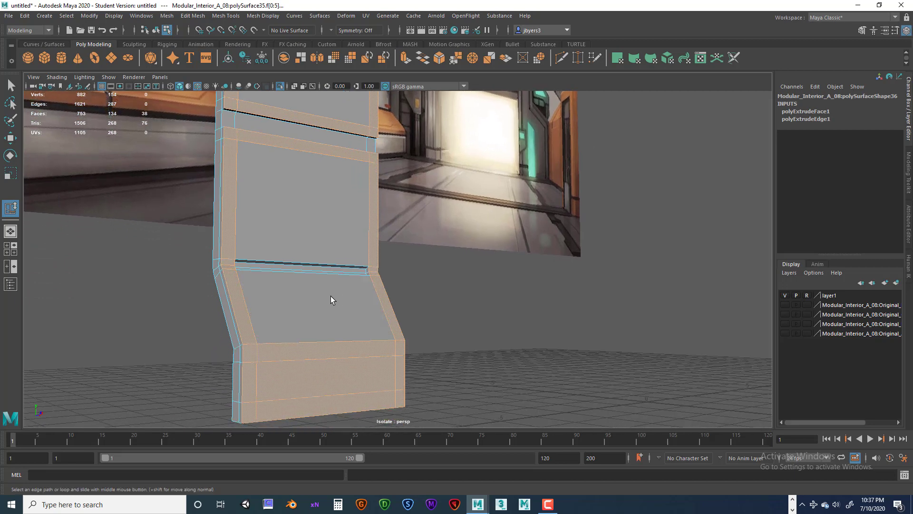
{"action": "left_click", "coordinate": [316, 310], "text": "shift"}
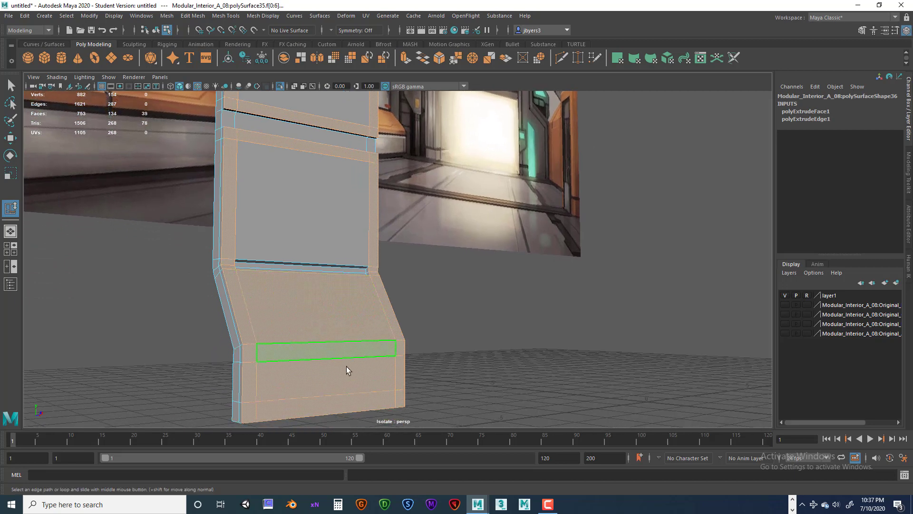
{"action": "left_click_drag", "start_coordinate": [347, 366], "coordinate": [389, 349], "text": "alt"}
{"action": "right_click_drag", "start_coordinate": [389, 348], "coordinate": [356, 344], "text": "alt"}
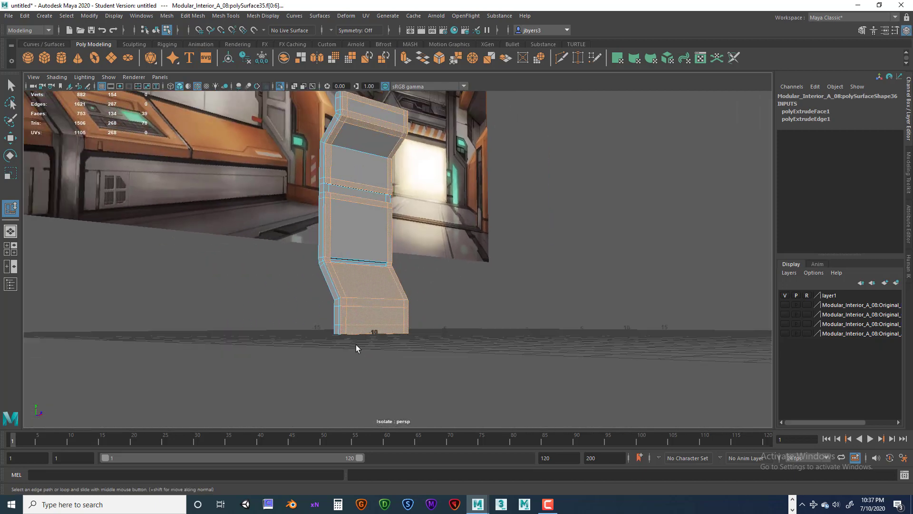
{"action": "left_click_drag", "start_coordinate": [356, 344], "coordinate": [341, 344], "text": "alt"}
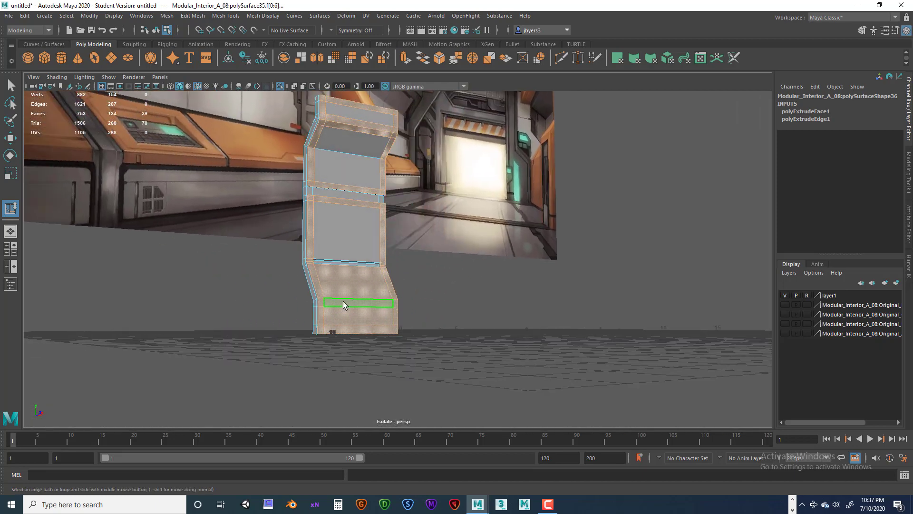
Deselect the central face of the lowest vertical section, keeping its surrounding border strips in the selection.
{"action": "middle_click_drag", "start_coordinate": [343, 301], "coordinate": [347, 309]}
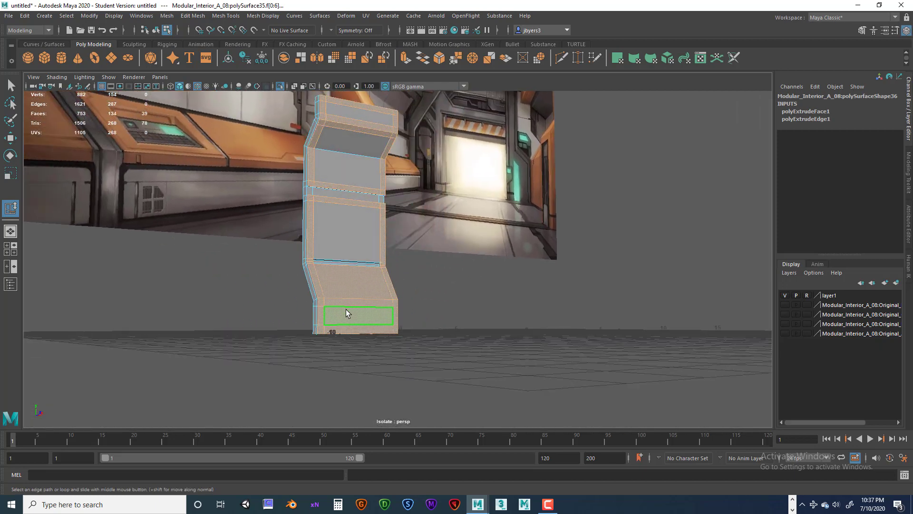
{"action": "left_click", "coordinate": [361, 329], "text": "ctrl"}
{"action": "left_click", "coordinate": [358, 330], "text": "shift"}
{"action": "left_click_drag", "start_coordinate": [398, 336], "coordinate": [294, 345], "text": "alt"}
{"action": "right_click_drag", "start_coordinate": [295, 346], "coordinate": [345, 328], "text": "alt"}
{"action": "left_click_drag", "start_coordinate": [325, 312], "coordinate": [364, 304], "text": "alt"}
{"action": "middle_click_drag", "start_coordinate": [361, 301], "coordinate": [355, 281], "text": "alt"}
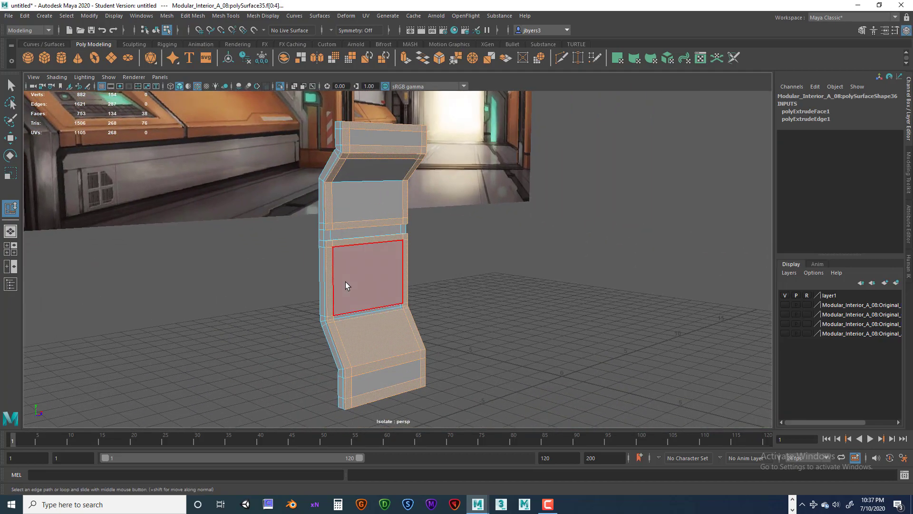
Extrude the selected frame faces outward with a Local Translate Z of about 0.118.
{"action": "key", "text": "ctrl+e"}
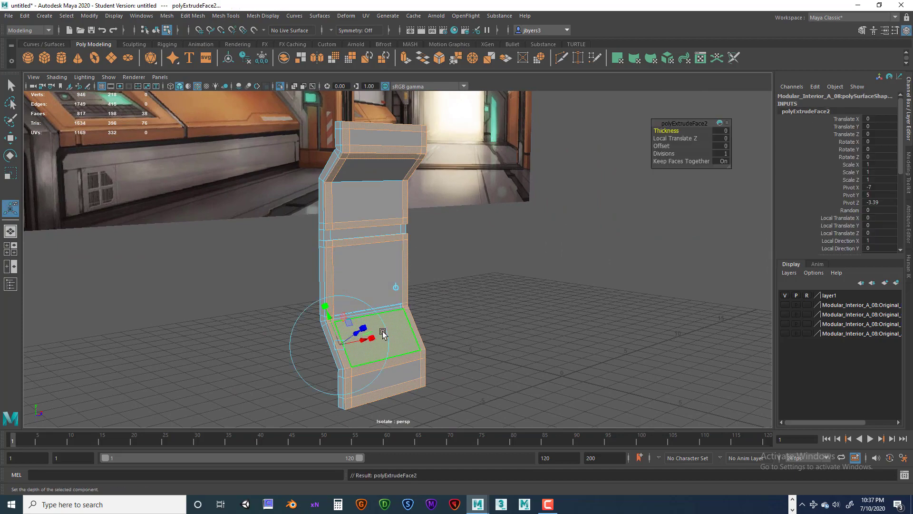
{"action": "right_click_drag", "start_coordinate": [385, 320], "coordinate": [490, 339], "text": "alt"}
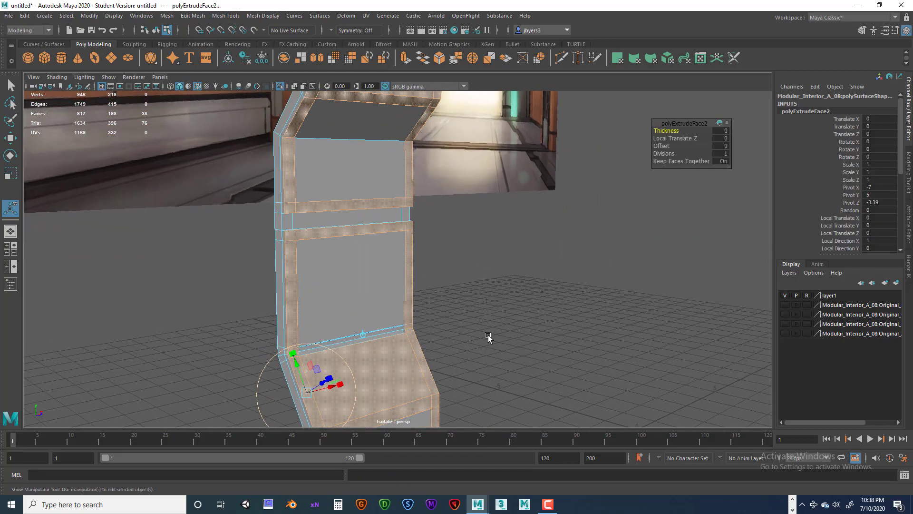
{"action": "middle_click_drag", "start_coordinate": [396, 319], "coordinate": [465, 203], "text": "alt"}
{"action": "left_click_drag", "start_coordinate": [410, 277], "coordinate": [354, 232], "text": "alt"}
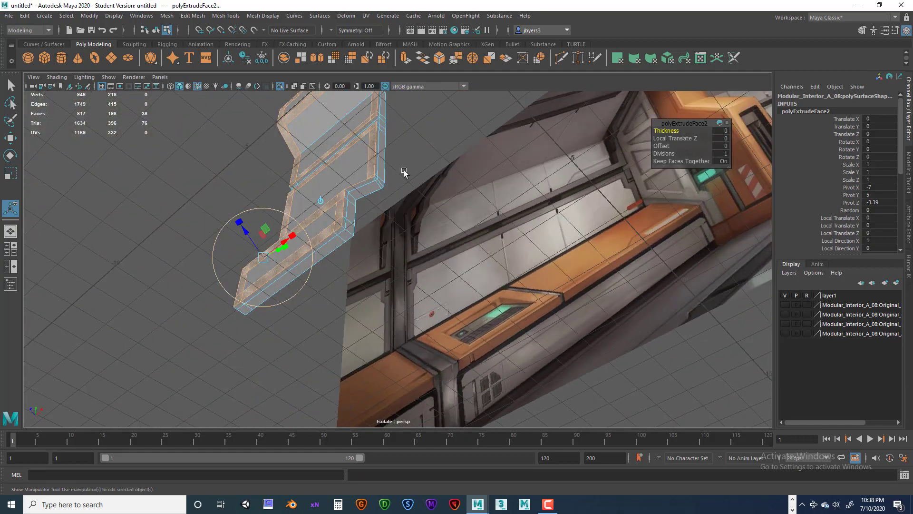
{"action": "left_click_drag", "start_coordinate": [404, 173], "coordinate": [441, 252], "text": "alt"}
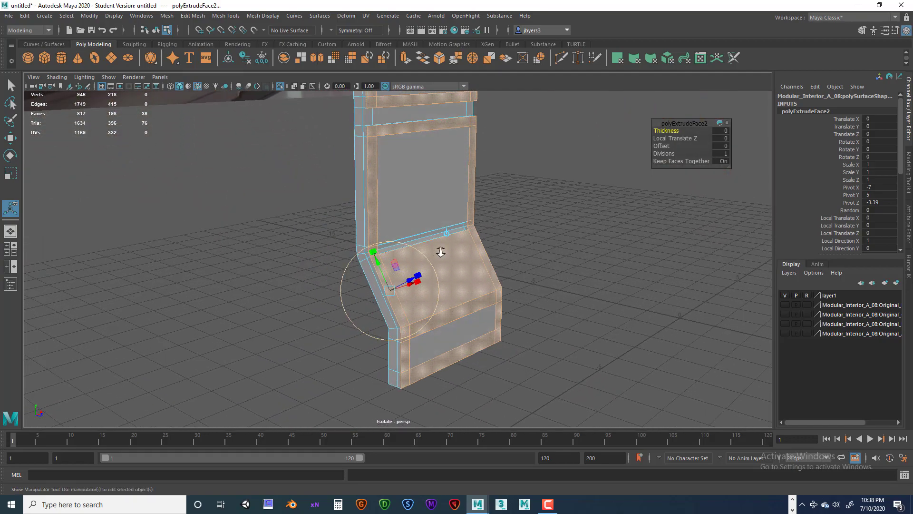
{"action": "right_click_drag", "start_coordinate": [441, 252], "coordinate": [520, 265], "text": "alt"}
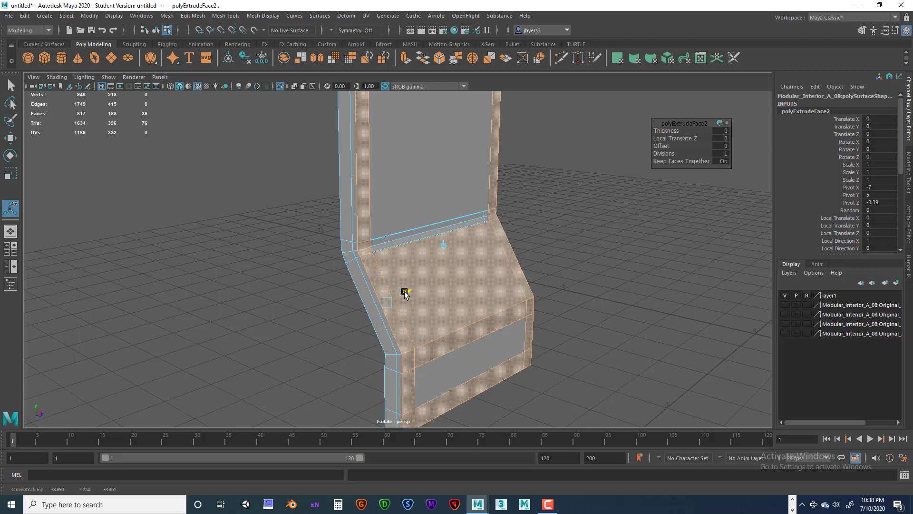
{"action": "left_click_drag", "start_coordinate": [405, 293], "coordinate": [408, 292]}
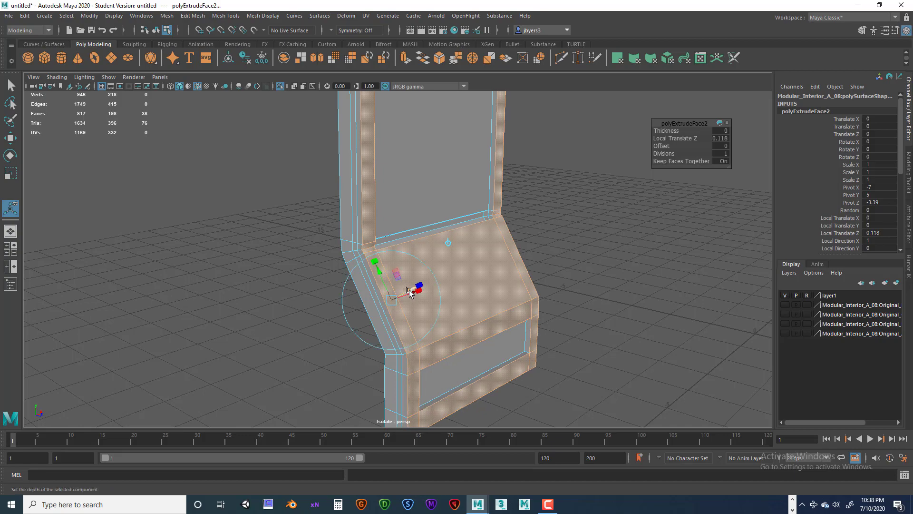
Compare the raised frame with the reference image and reduce the extrusion's Local Translate Z to about 0.064.
{"action": "left_click_drag", "start_coordinate": [345, 237], "coordinate": [159, 190], "text": "alt"}
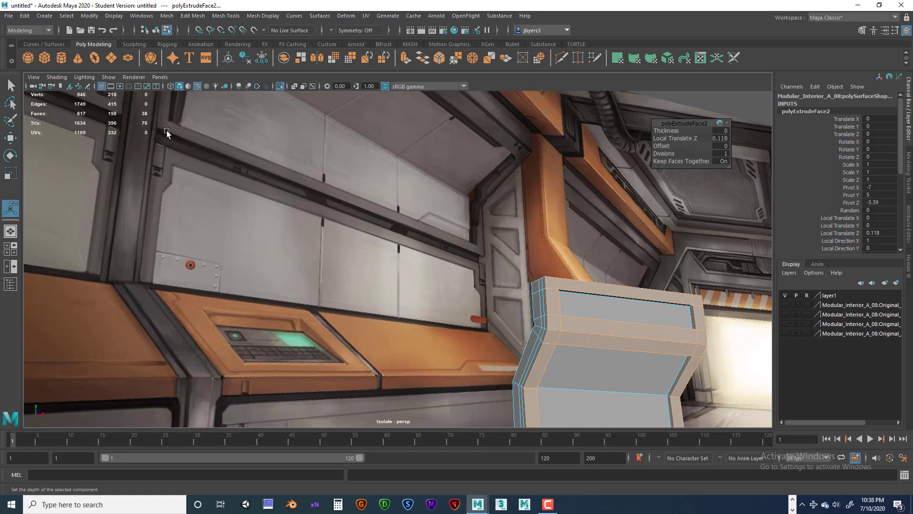
{"action": "left_click_drag", "start_coordinate": [323, 264], "coordinate": [446, 309], "text": "alt"}
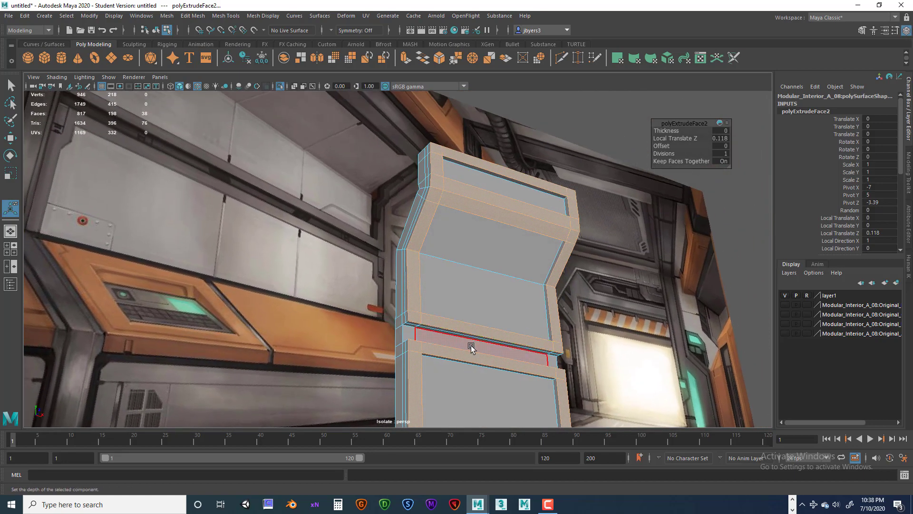
{"action": "left_click_drag", "start_coordinate": [471, 347], "coordinate": [423, 328], "text": "alt"}
{"action": "middle_click_drag", "start_coordinate": [353, 256], "coordinate": [314, 267], "text": "alt"}
{"action": "scroll", "coordinate": [291, 352], "scroll_direction": "up", "scroll_amount": 3}
{"action": "middle_click_drag", "start_coordinate": [305, 329], "coordinate": [306, 305], "text": "alt"}
{"action": "left_click_drag", "start_coordinate": [307, 305], "coordinate": [480, 338], "text": "alt"}
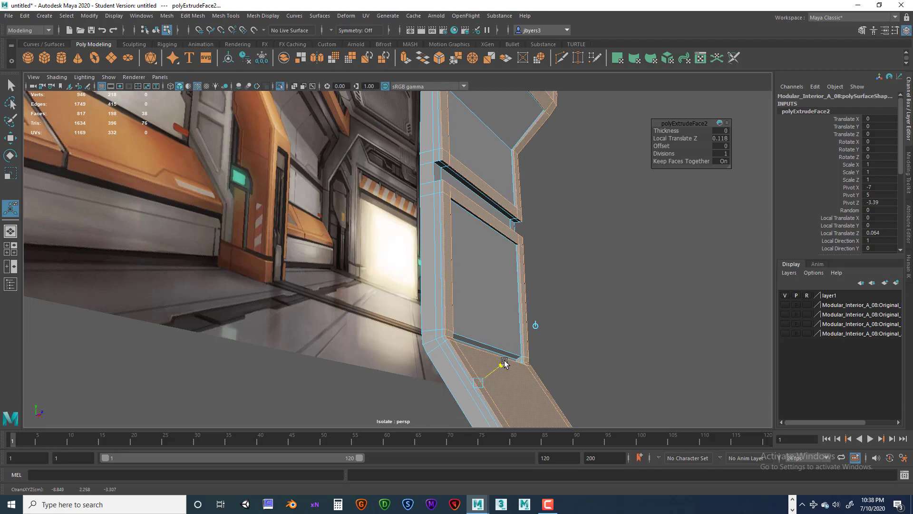
Reduce the frame extrusion's Local Translate Z further to about 0.052.
{"action": "left_click_drag", "start_coordinate": [503, 300], "coordinate": [512, 332], "text": "alt"}
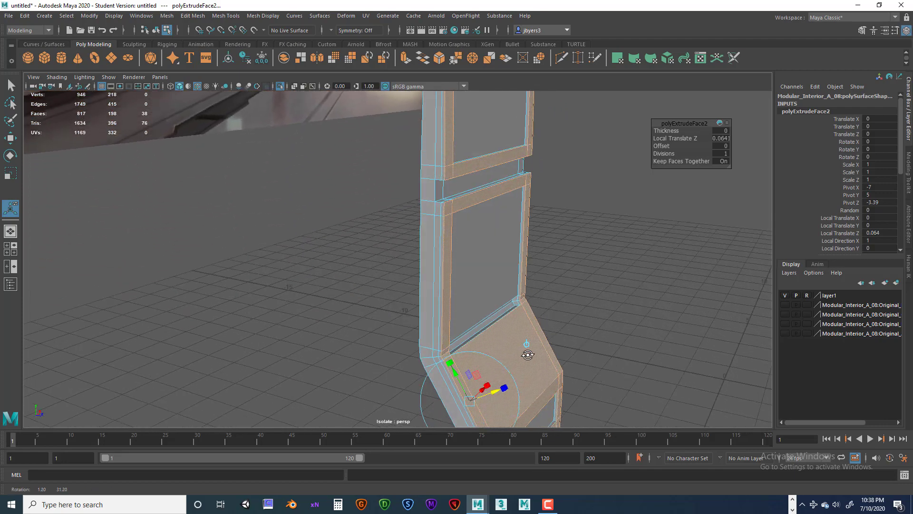
{"action": "middle_click_drag", "start_coordinate": [512, 333], "coordinate": [494, 247], "text": "alt"}
{"action": "left_click_drag", "start_coordinate": [490, 307], "coordinate": [498, 282], "text": "alt"}
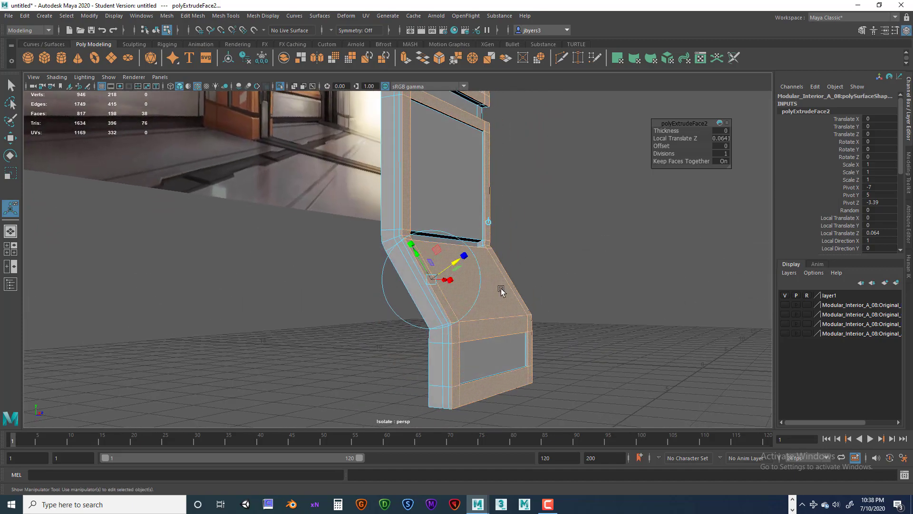
{"action": "scroll", "coordinate": [504, 304], "scroll_direction": "up", "scroll_amount": 3}
{"action": "mouse_move", "coordinate": [505, 314]}
{"action": "left_mouse_down", "text": "alt"}
{"action": "mouse_move", "coordinate": [499, 249]}
{"action": "mouse_move", "coordinate": [515, 252]}
{"action": "mouse_move", "coordinate": [534, 298]}
{"action": "mouse_move", "coordinate": [493, 242]}
{"action": "mouse_move", "coordinate": [504, 348]}
{"action": "mouse_move", "coordinate": [508, 340]}
{"action": "mouse_move", "coordinate": [490, 330]}
{"action": "mouse_move", "coordinate": [498, 309]}
{"action": "left_mouse_up", "text": "alt"}
{"action": "scroll", "coordinate": [485, 285], "scroll_direction": "up", "scroll_amount": 4}
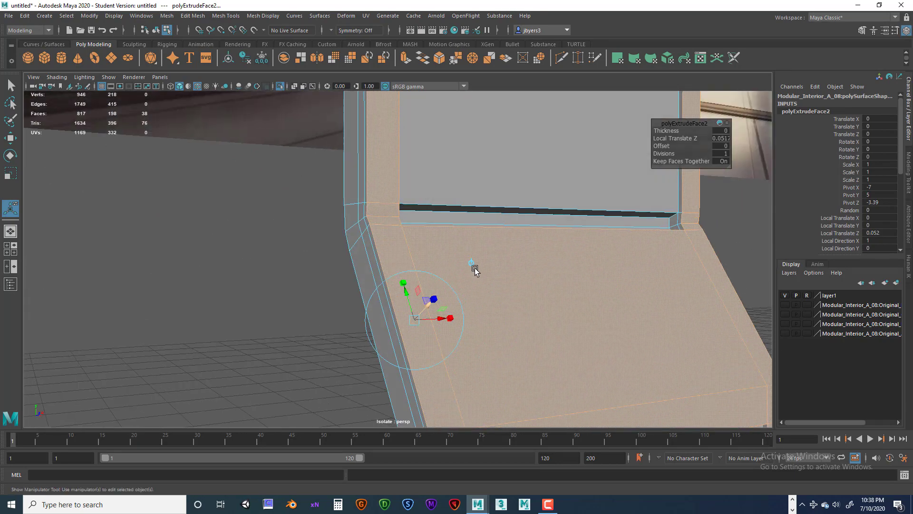
Return to object mode with nothing selected and inspect the raised frame around the middle panel and lower bend.
{"action": "middle_click_drag", "start_coordinate": [474, 270], "coordinate": [500, 353], "text": "alt"}
{"action": "right_click_drag", "start_coordinate": [500, 353], "coordinate": [442, 298], "text": "alt"}
{"action": "middle_click_drag", "start_coordinate": [442, 297], "coordinate": [467, 357], "text": "alt"}
{"action": "left_click_drag", "start_coordinate": [467, 357], "coordinate": [456, 332], "text": "alt"}
{"action": "right_click_drag", "start_coordinate": [423, 225], "coordinate": [403, 302]}
{"action": "mouse_move", "coordinate": [469, 281]}
{"action": "left_mouse_down", "text": "alt"}
{"action": "mouse_move", "coordinate": [526, 283]}
{"action": "mouse_move", "coordinate": [464, 277]}
{"action": "left_mouse_up", "text": "alt"}
{"action": "scroll", "coordinate": [491, 279], "scroll_direction": "down", "scroll_amount": 3}
{"action": "scroll", "coordinate": [480, 287], "scroll_direction": "up", "scroll_amount": 5}
{"action": "middle_click_drag", "start_coordinate": [465, 277], "coordinate": [448, 209], "text": "alt"}
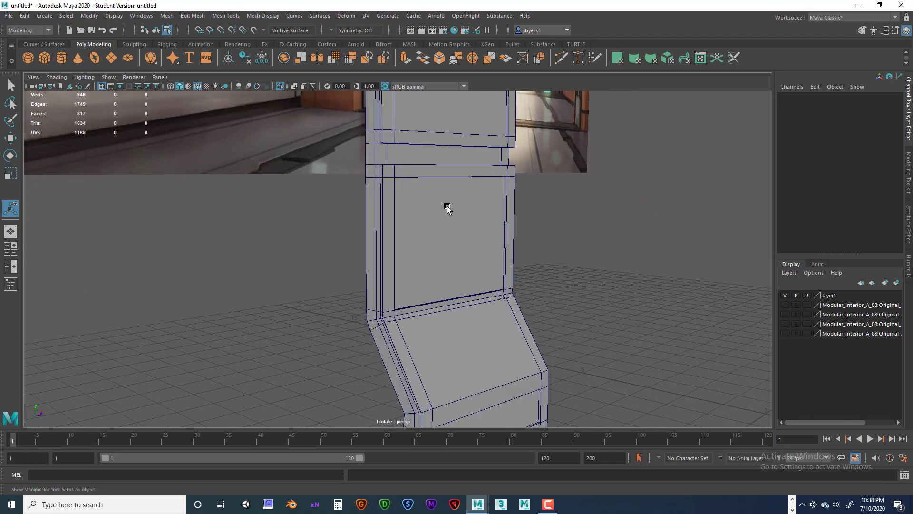
{"action": "scroll", "coordinate": [446, 243], "scroll_direction": "up", "scroll_amount": 4}
{"action": "left_click_drag", "start_coordinate": [442, 275], "coordinate": [420, 253], "text": "alt"}
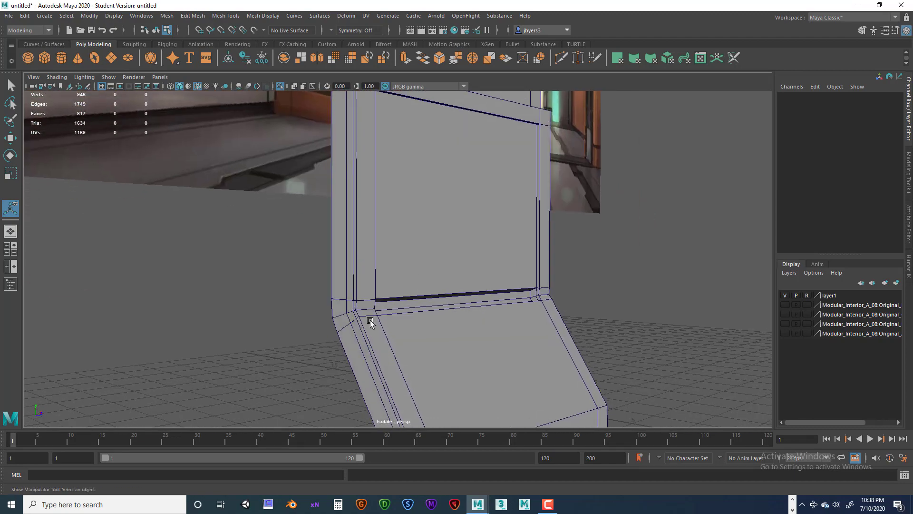
Select the edge loop along the upper edge of the lower sloped face and slide it slightly downward with the Slide Edge Tool.
{"action": "right_click_drag", "start_coordinate": [371, 241], "coordinate": [371, 216]}
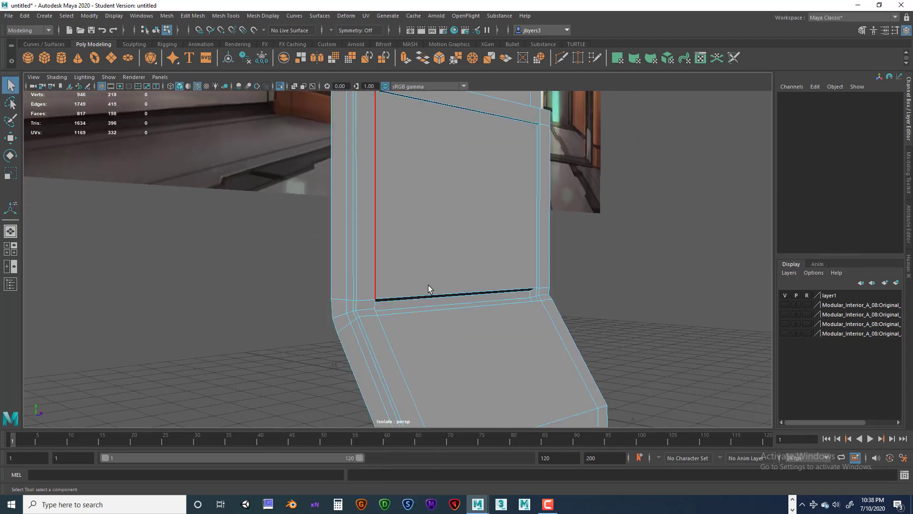
{"action": "left_click", "coordinate": [430, 310]}
{"action": "left_click_drag", "start_coordinate": [467, 326], "coordinate": [532, 322], "text": "alt"}
{"action": "double_click", "coordinate": [375, 315]}
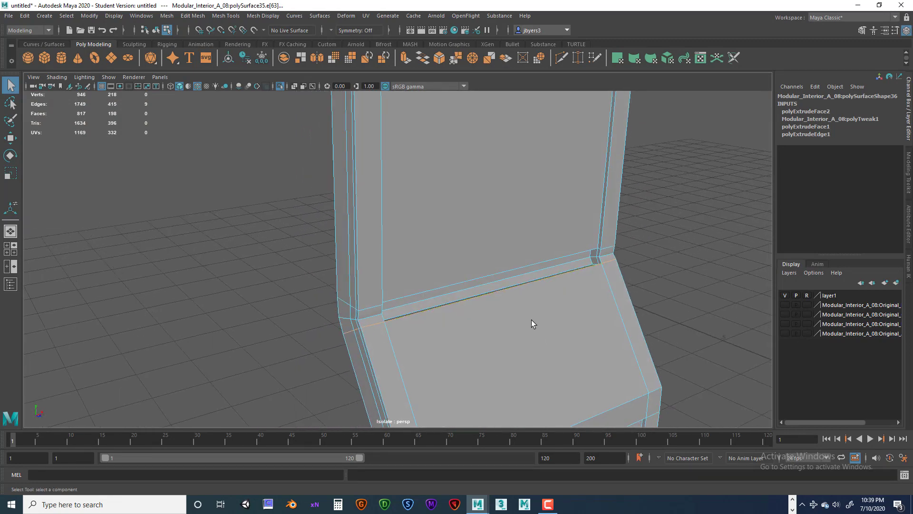
{"action": "right_click", "coordinate": [498, 286], "text": "shift"}
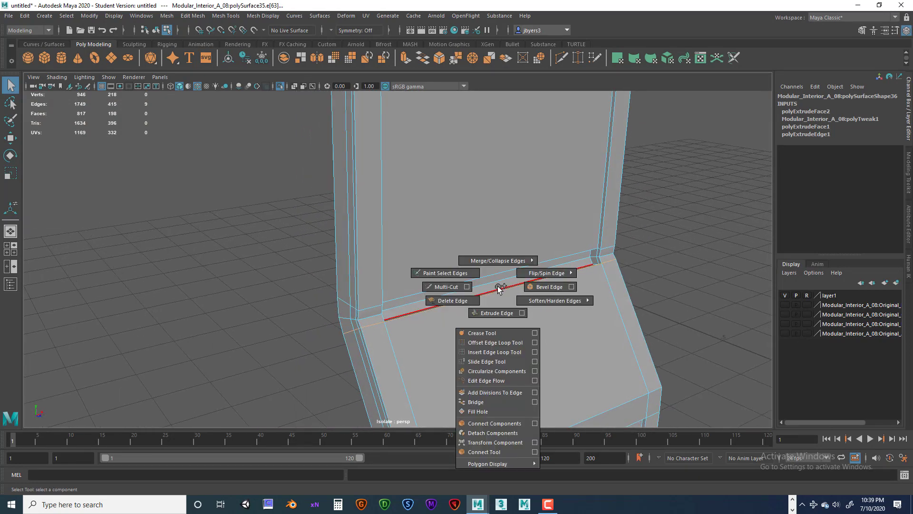
{"action": "left_click", "coordinate": [495, 362]}
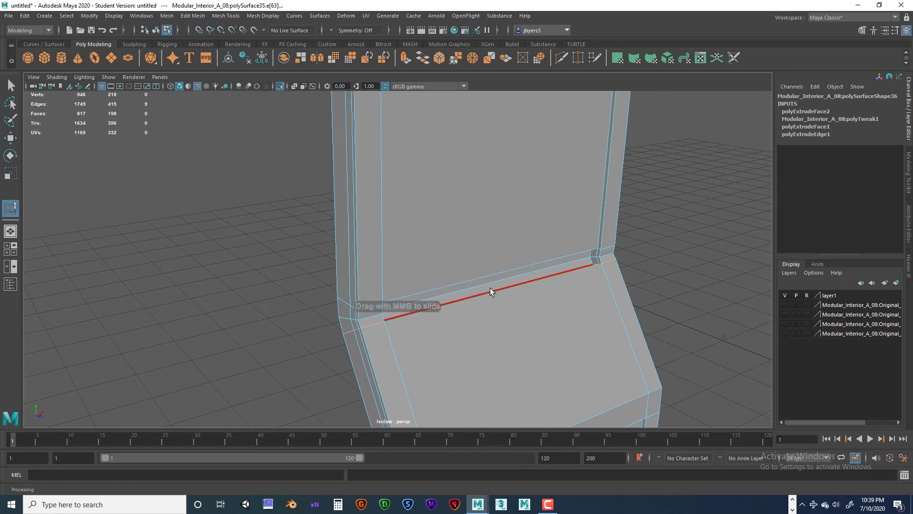
{"action": "middle_click_drag", "start_coordinate": [478, 294], "coordinate": [478, 299]}
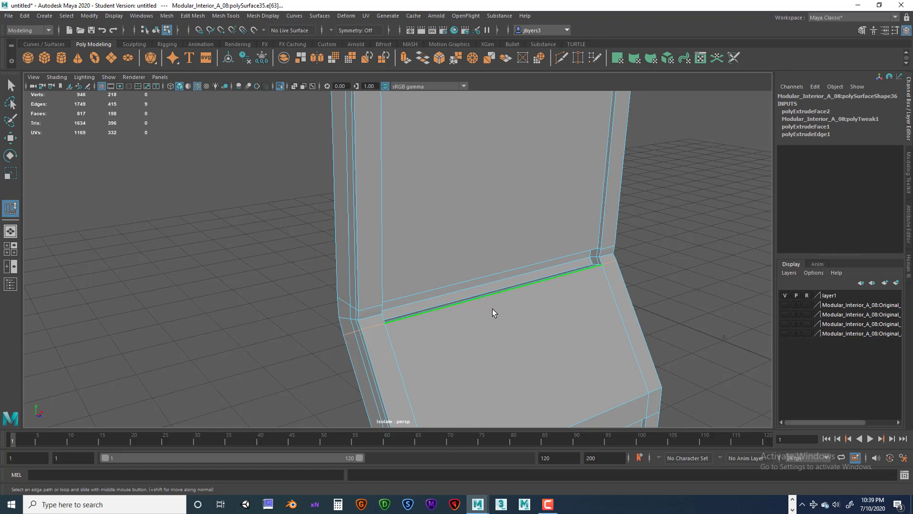
Try to slide the edge loop along the middle panel's lower edge slightly upward with the Slide Edge Tool.
{"action": "left_click_drag", "start_coordinate": [493, 312], "coordinate": [577, 287], "text": "alt"}
{"action": "scroll", "coordinate": [496, 287], "scroll_direction": "up", "scroll_amount": 5}
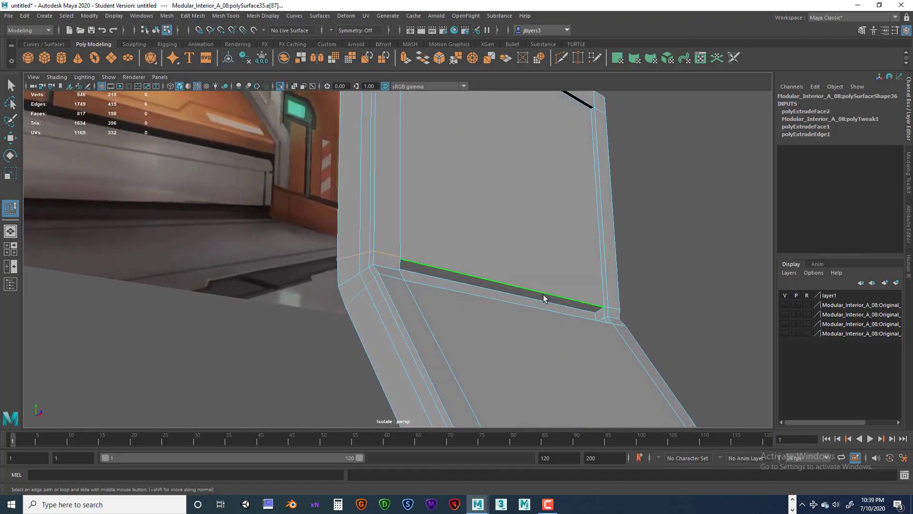
{"action": "left_click_drag", "start_coordinate": [543, 298], "coordinate": [585, 238], "text": "alt"}
{"action": "right_click", "coordinate": [518, 277], "text": "shift"}
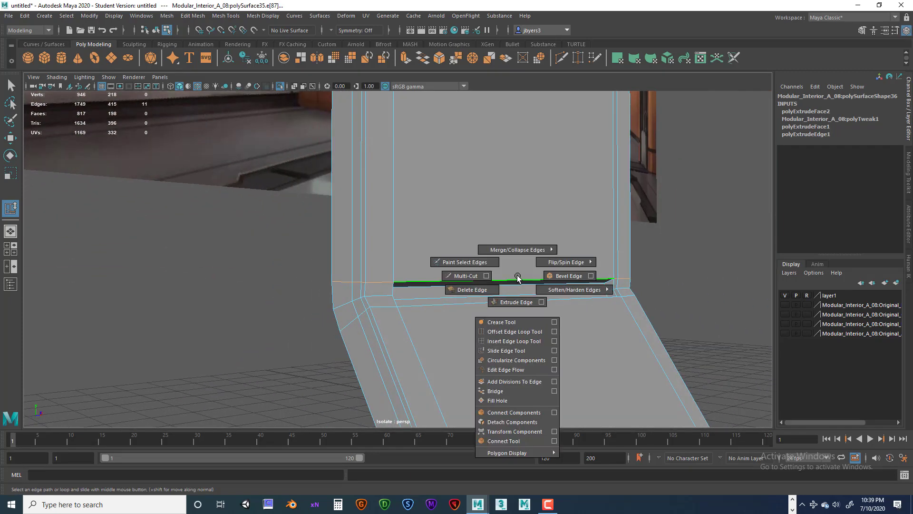
{"action": "left_click", "coordinate": [507, 351]}
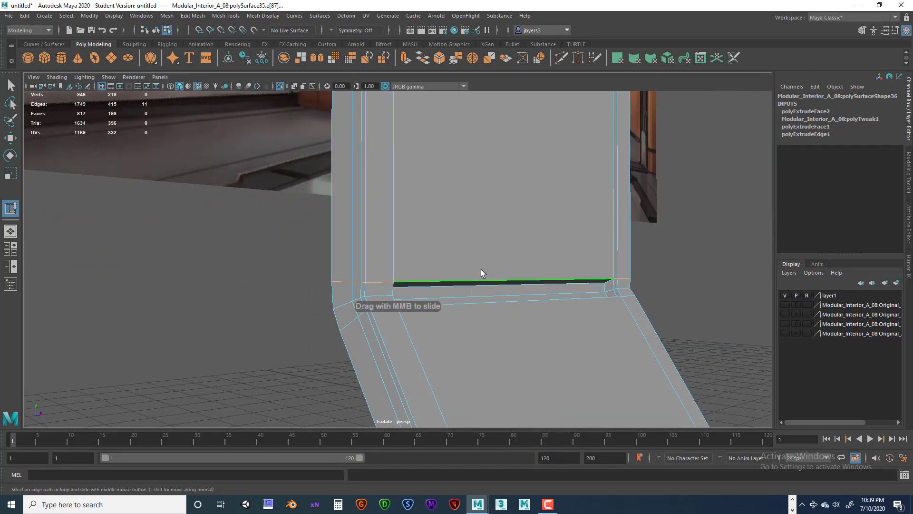
{"action": "middle_click_drag", "start_coordinate": [495, 278], "coordinate": [495, 282]}
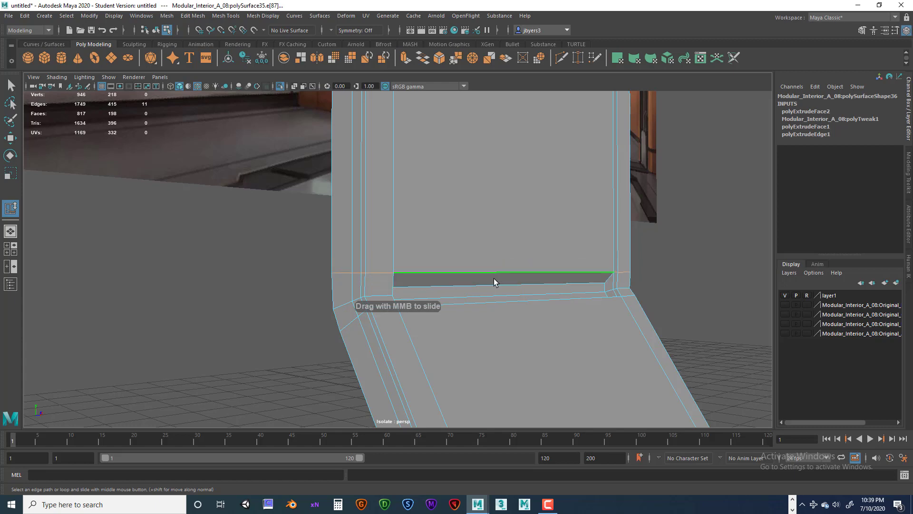
Undo the recent edge changes at the middle panel's lower edge, back to the edge loop on the sloped face.
{"action": "left_click_drag", "start_coordinate": [525, 301], "coordinate": [430, 311], "text": "alt"}
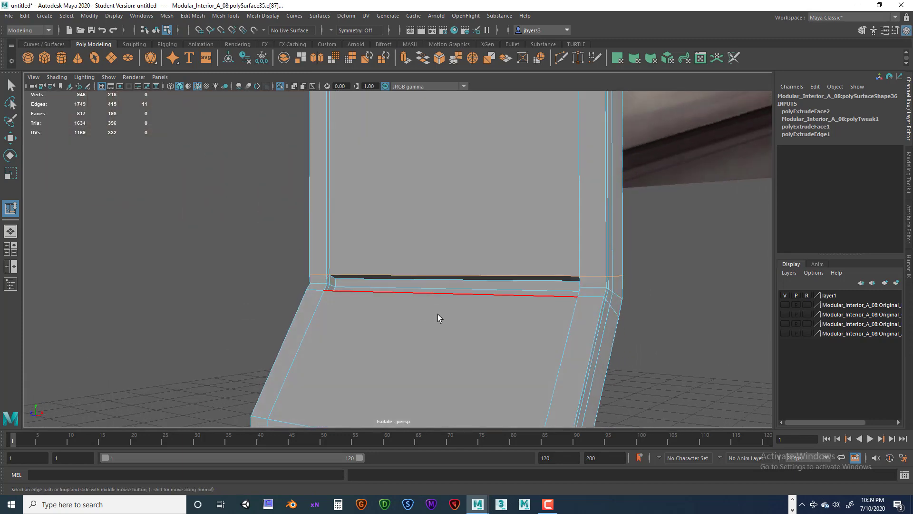
{"action": "key", "text": "ctrl+z"}
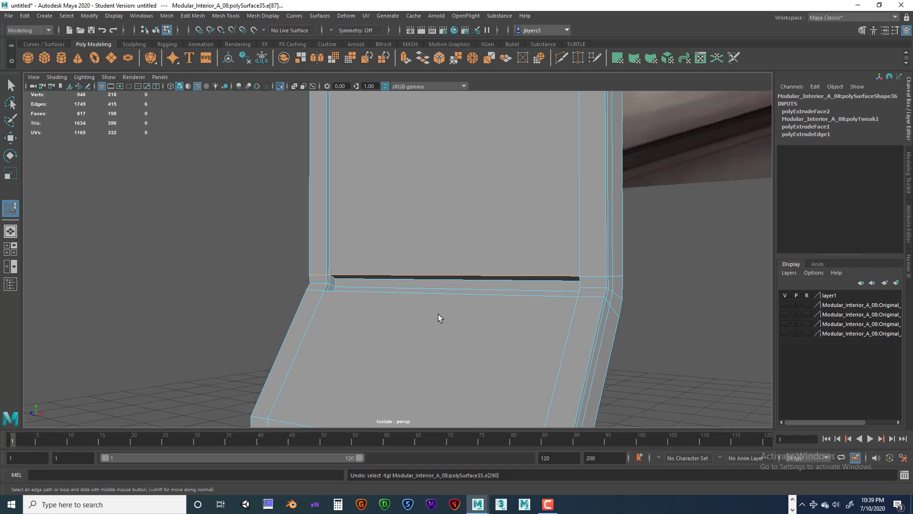
{"action": "key", "text": "ctrl+z"}
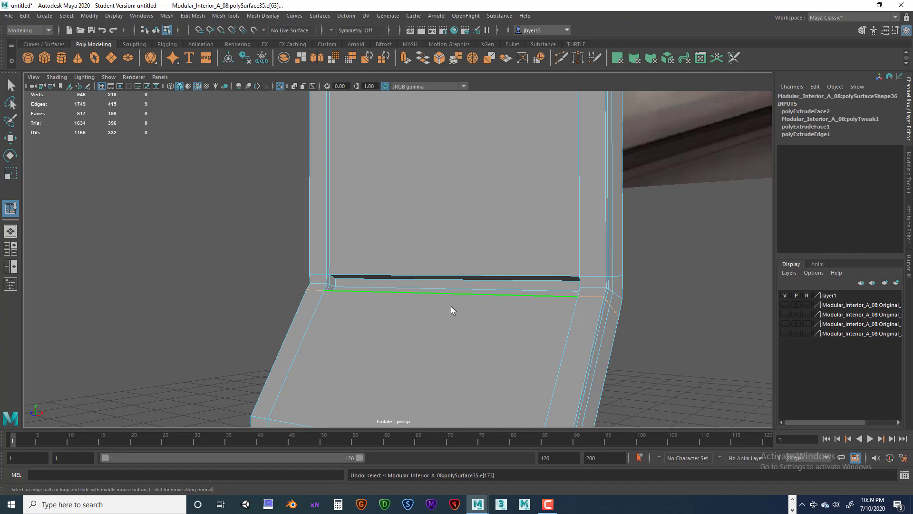
Return to object mode, clear the selection and examine the whole wall panel's frame and insets against the reference image.
{"action": "left_click_drag", "start_coordinate": [451, 308], "coordinate": [503, 274], "text": "alt"}
{"action": "right_click_drag", "start_coordinate": [462, 266], "coordinate": [441, 298]}
{"action": "left_click", "coordinate": [632, 291]}
{"action": "left_click_drag", "start_coordinate": [545, 287], "coordinate": [517, 312], "text": "alt"}
{"action": "scroll", "coordinate": [371, 292], "scroll_direction": "down", "scroll_amount": 5}
{"action": "scroll", "coordinate": [430, 296], "scroll_direction": "down", "scroll_amount": 4}
{"action": "middle_click_drag", "start_coordinate": [429, 297], "coordinate": [460, 363], "text": "alt"}
{"action": "left_click_drag", "start_coordinate": [461, 364], "coordinate": [411, 281], "text": "alt"}
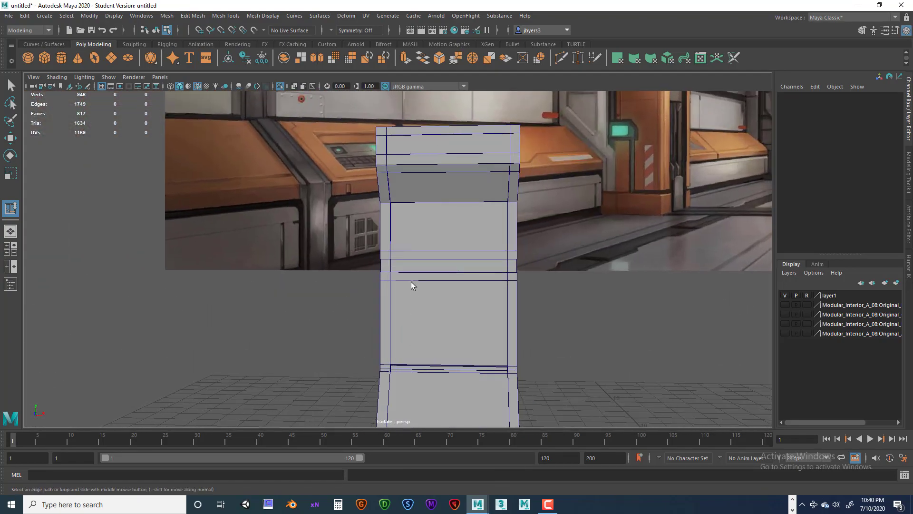
{"action": "middle_click_drag", "start_coordinate": [411, 281], "coordinate": [402, 355], "text": "alt"}
{"action": "left_click_drag", "start_coordinate": [403, 354], "coordinate": [438, 305], "text": "alt"}
{"action": "scroll", "coordinate": [437, 339], "scroll_direction": "down", "scroll_amount": 10}
{"action": "mouse_move", "coordinate": [427, 307]}
{"action": "middle_mouse_down", "text": "alt"}
{"action": "mouse_move", "coordinate": [398, 323]}
{"action": "mouse_move", "coordinate": [427, 318]}
{"action": "middle_mouse_up", "text": "alt"}
{"action": "scroll", "coordinate": [404, 326], "scroll_direction": "up", "scroll_amount": 2}
{"action": "left_click_drag", "start_coordinate": [371, 359], "coordinate": [361, 363], "text": "alt"}
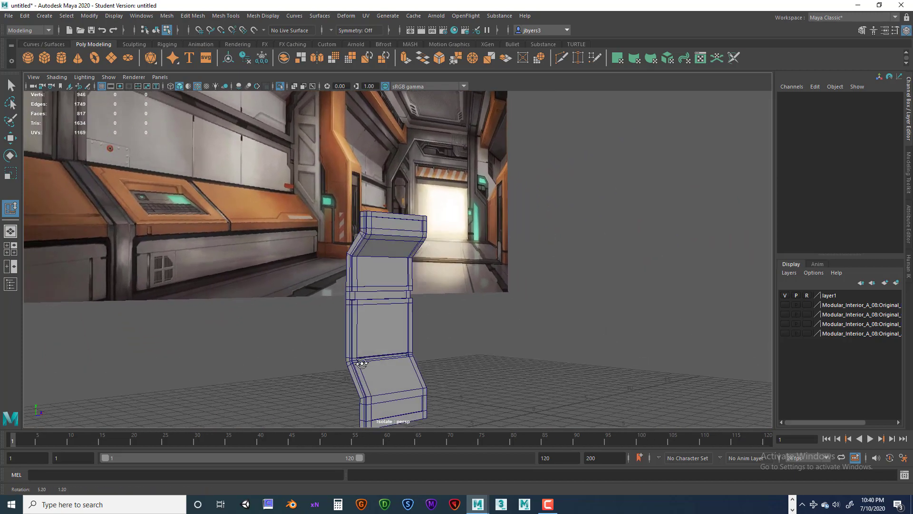
{"action": "scroll", "coordinate": [366, 362], "scroll_direction": "up", "scroll_amount": 6}
{"action": "middle_click_drag", "start_coordinate": [381, 362], "coordinate": [447, 311], "text": "alt"}
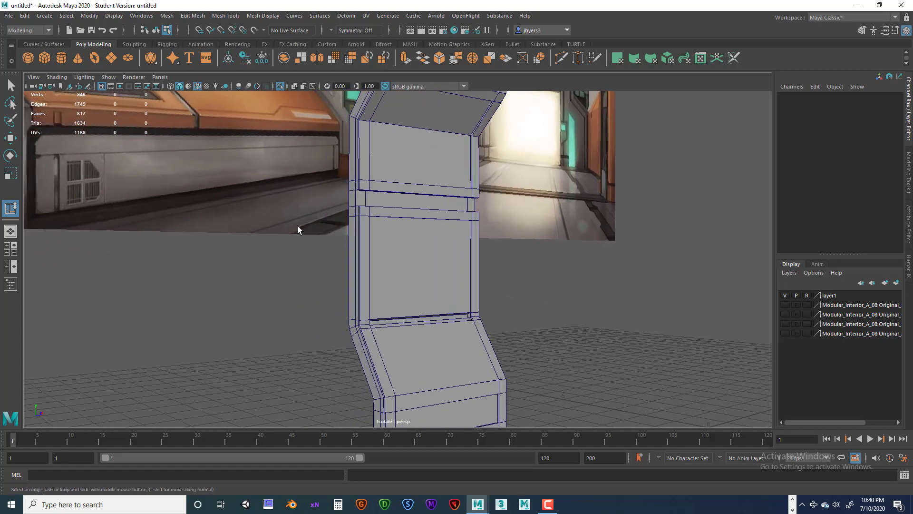
{"action": "scroll", "coordinate": [298, 227], "scroll_direction": "down", "scroll_amount": 3}
{"action": "middle_click_drag", "start_coordinate": [291, 247], "coordinate": [275, 214], "text": "alt"}
{"action": "middle_click_drag", "start_coordinate": [321, 299], "coordinate": [386, 346], "text": "alt"}
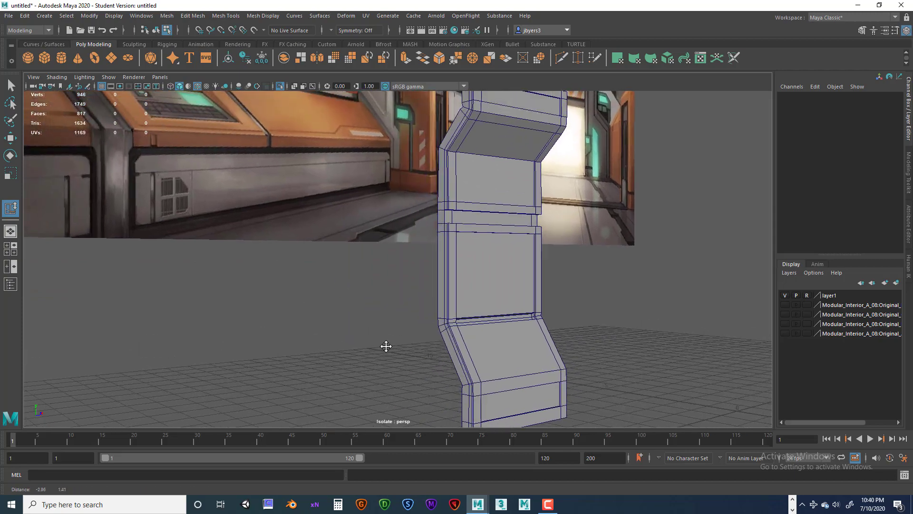
{"action": "mouse_move", "coordinate": [228, 130]}
{"action": "middle_mouse_down", "text": "alt"}
{"action": "mouse_move", "coordinate": [271, 204]}
{"action": "mouse_move", "coordinate": [180, 146]}
{"action": "middle_mouse_up", "text": "alt"}
{"action": "middle_click_drag", "start_coordinate": [346, 235], "coordinate": [288, 171], "text": "alt"}
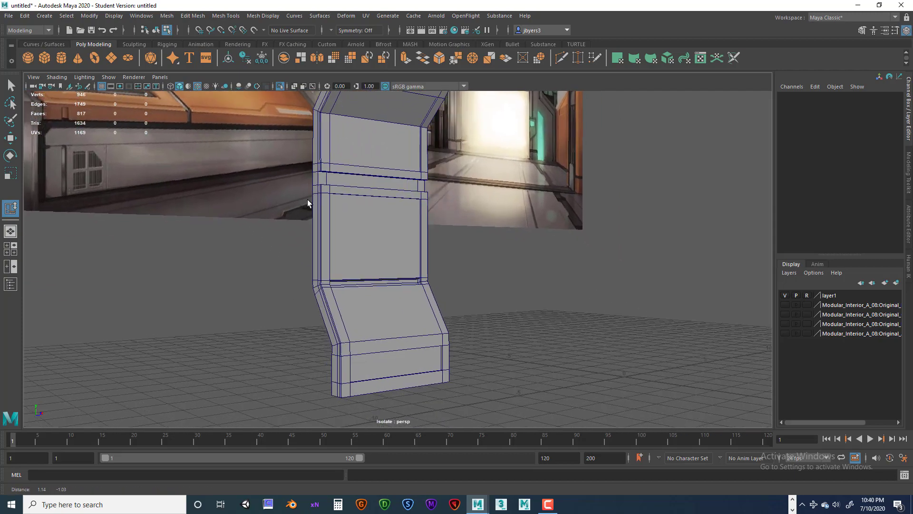
Undo the deselection and switch the wall panel back to object mode with the whole piece selected.
{"action": "key", "text": "ctrl+z"}
{"action": "left_click_drag", "start_coordinate": [361, 295], "coordinate": [346, 295], "text": "alt"}
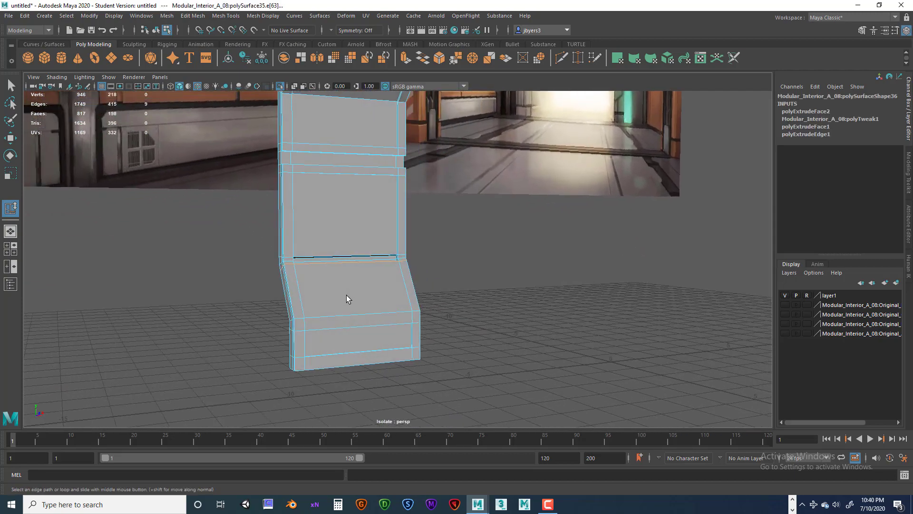
{"action": "right_click_drag", "start_coordinate": [346, 295], "coordinate": [338, 304]}
{"action": "mouse_move", "coordinate": [399, 306]}
{"action": "left_mouse_down", "text": "alt"}
{"action": "mouse_move", "coordinate": [341, 301]}
{"action": "mouse_move", "coordinate": [436, 309]}
{"action": "mouse_move", "coordinate": [395, 305]}
{"action": "left_mouse_up", "text": "alt"}
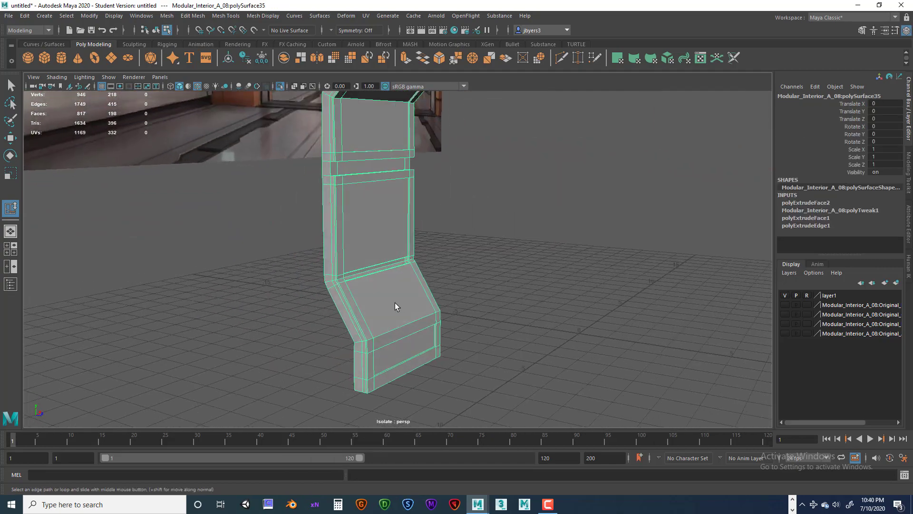
Insert two full-height vertical edge loops in the wall panel, one just inside each side border of the insets.
{"action": "key", "text": "q"}
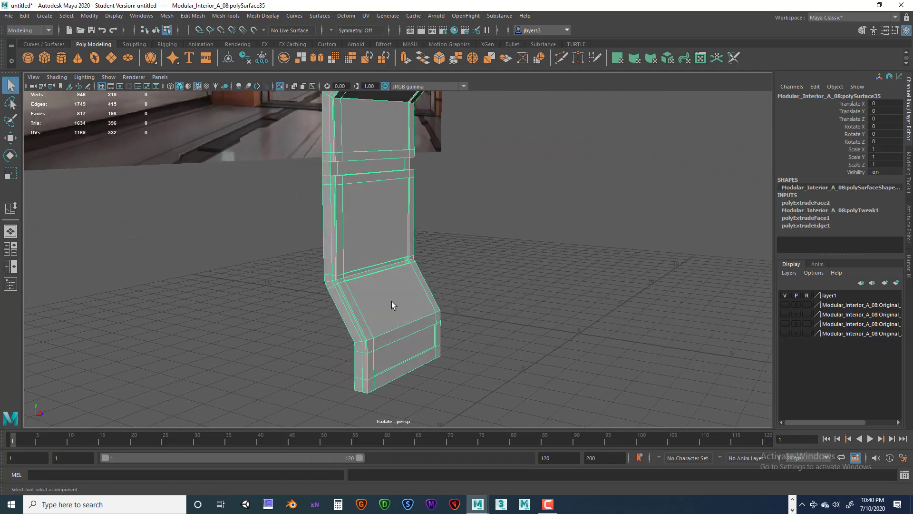
{"action": "right_click_drag", "start_coordinate": [391, 301], "coordinate": [344, 263], "text": "shift"}
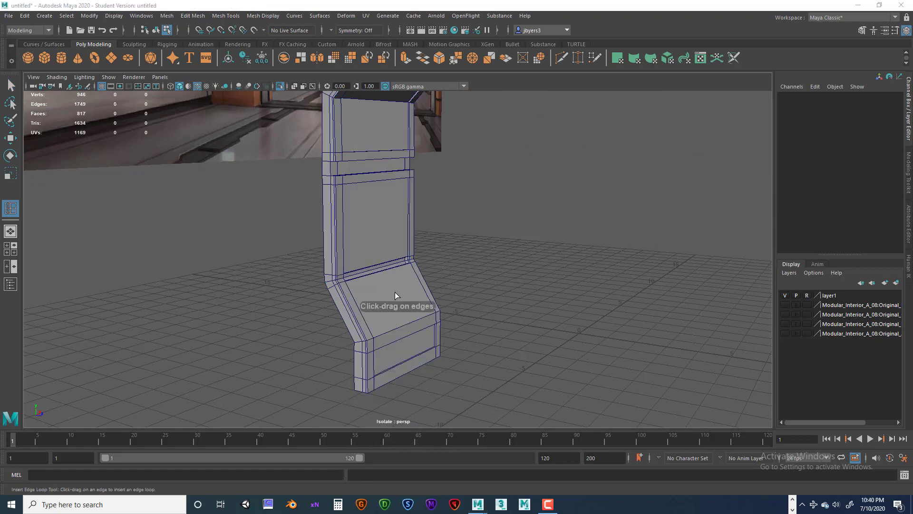
{"action": "left_click", "coordinate": [481, 298]}
{"action": "left_click_drag", "start_coordinate": [480, 298], "coordinate": [340, 232], "text": "alt"}
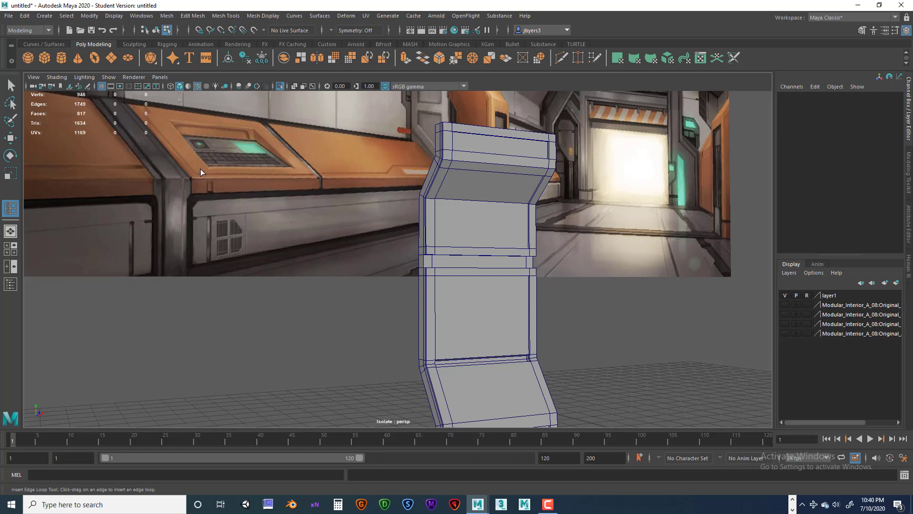
{"action": "middle_click_drag", "start_coordinate": [387, 217], "coordinate": [341, 229], "text": "alt"}
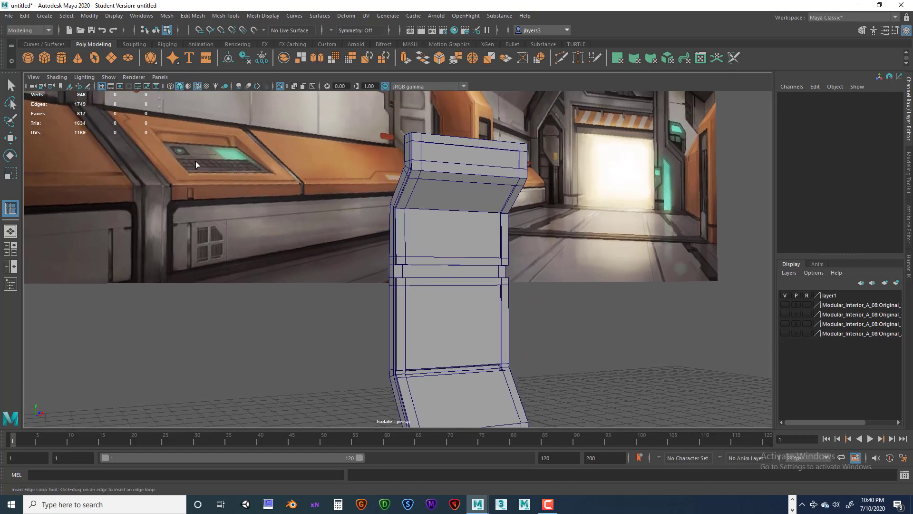
{"action": "left_click_drag", "start_coordinate": [186, 157], "coordinate": [329, 321], "text": "alt"}
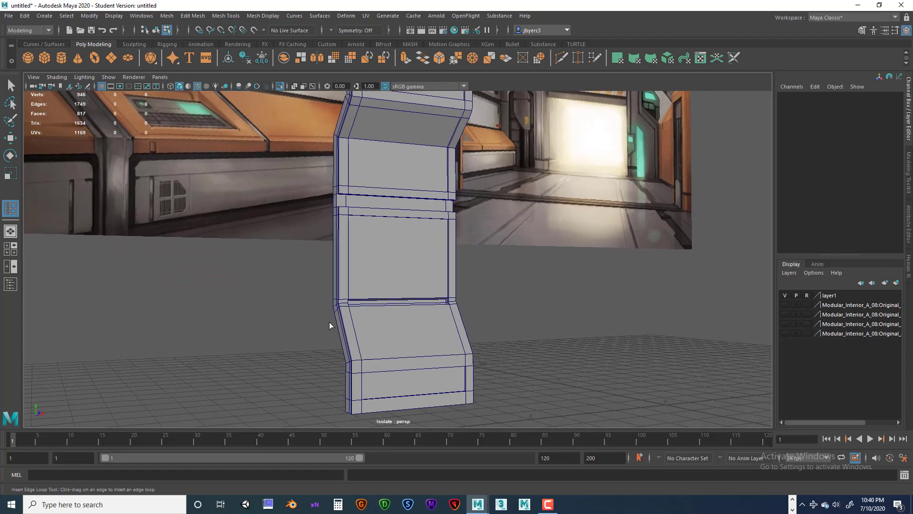
{"action": "left_click_drag", "start_coordinate": [239, 182], "coordinate": [257, 191], "text": "alt"}
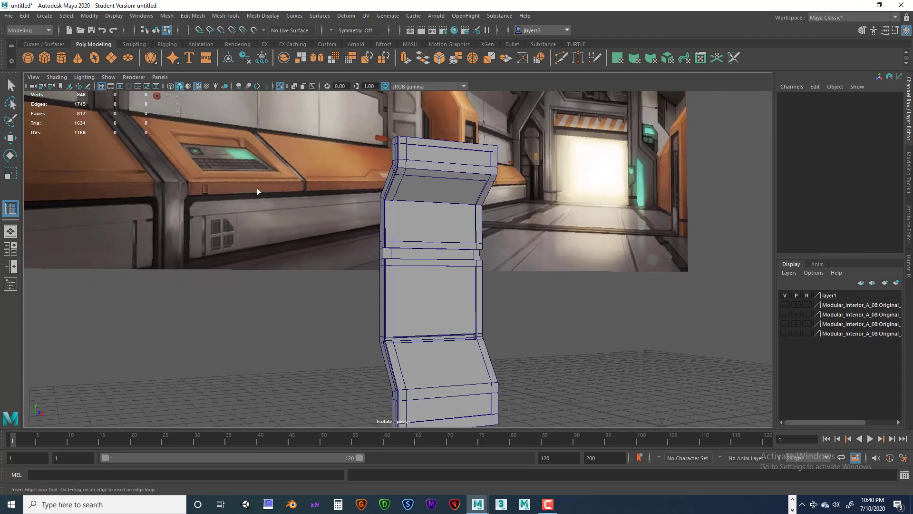
{"action": "middle_click_drag", "start_coordinate": [316, 194], "coordinate": [338, 209], "text": "alt"}
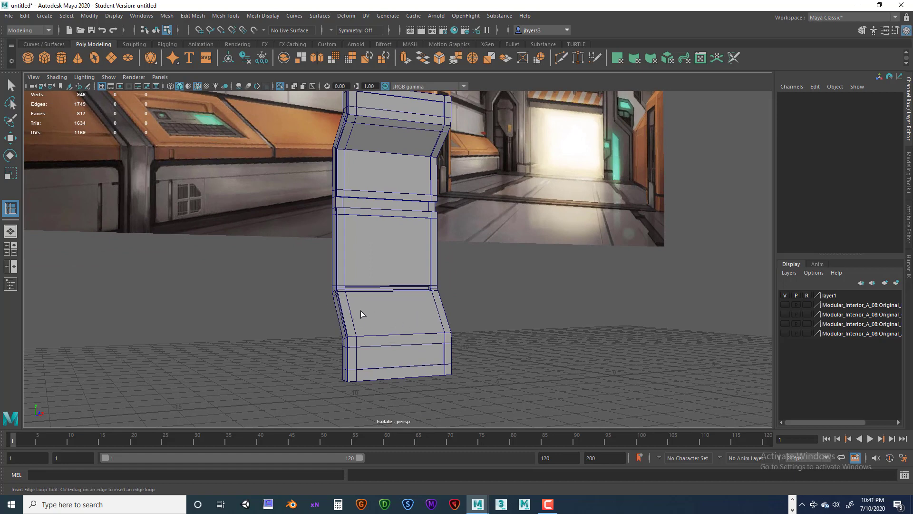
{"action": "mouse_move", "coordinate": [369, 312]}
{"action": "left_mouse_down", "text": "alt"}
{"action": "mouse_move", "coordinate": [379, 319]}
{"action": "mouse_move", "coordinate": [374, 326]}
{"action": "left_mouse_up", "text": "alt"}
{"action": "scroll", "coordinate": [373, 327], "scroll_direction": "up", "scroll_amount": 3}
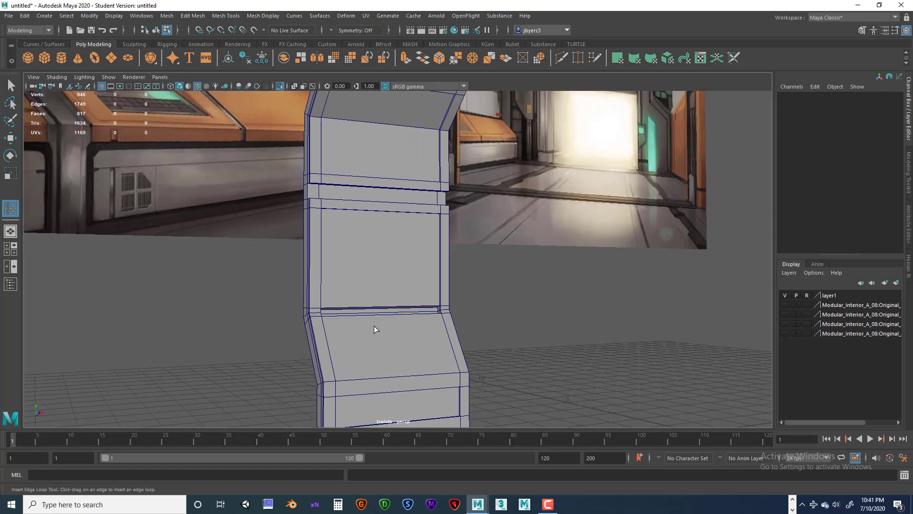
{"action": "left_click", "coordinate": [362, 382]}
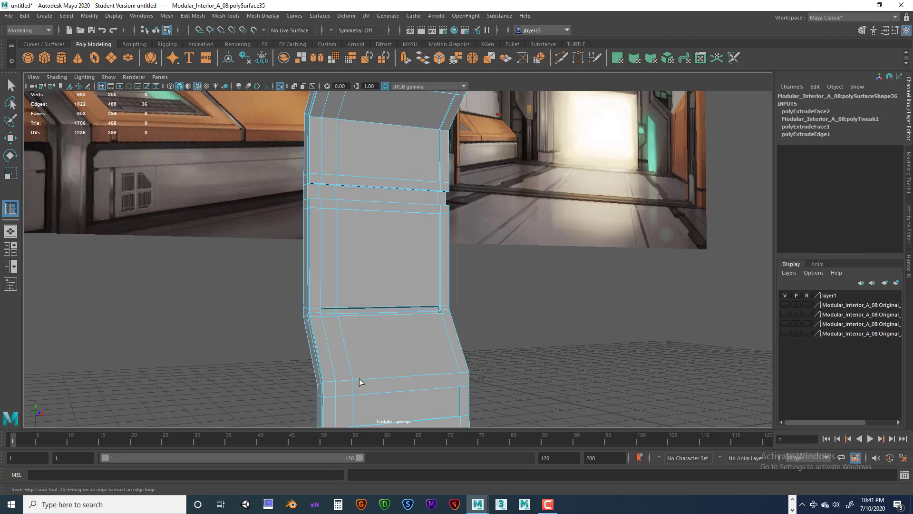
{"action": "left_click", "coordinate": [360, 382]}
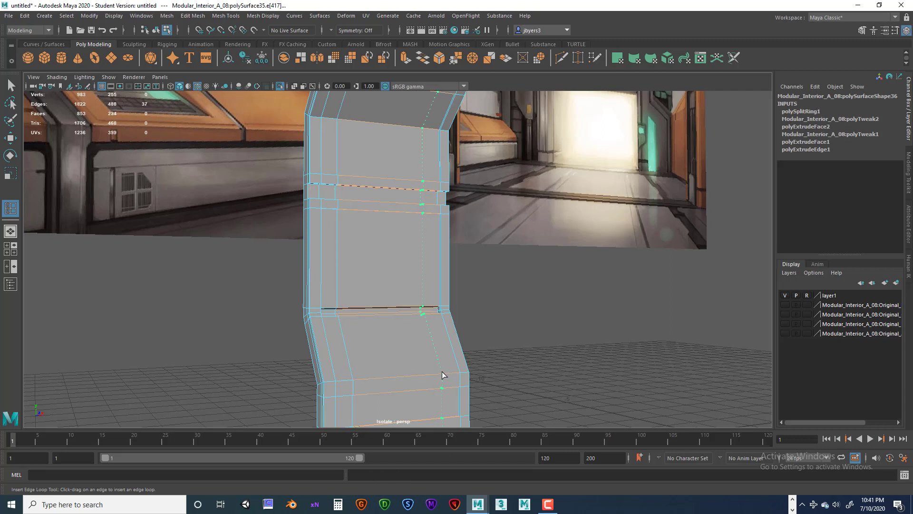
{"action": "left_click", "coordinate": [443, 375]}
Insert two horizontal edge loops across the lower sloped face, one near its upper edge and one near its lower edge.
{"action": "left_click_drag", "start_coordinate": [400, 343], "coordinate": [193, 133], "text": "alt"}
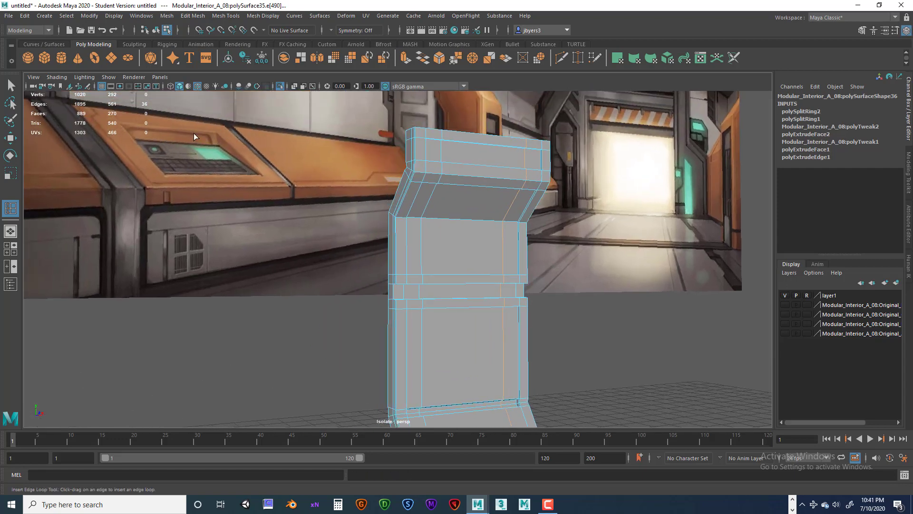
{"action": "left_click_drag", "start_coordinate": [309, 171], "coordinate": [374, 281], "text": "alt"}
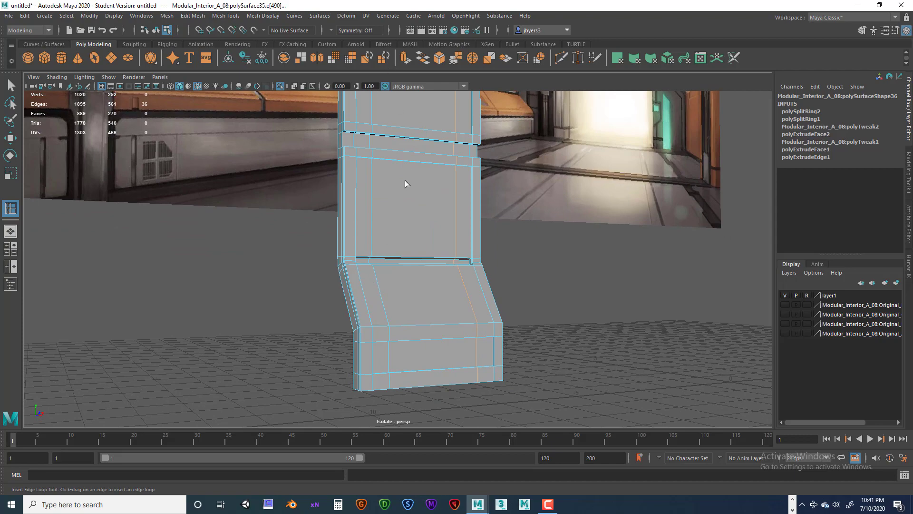
{"action": "mouse_move", "coordinate": [405, 183]}
{"action": "left_mouse_down", "text": "alt"}
{"action": "mouse_move", "coordinate": [383, 333]}
{"action": "mouse_move", "coordinate": [406, 191]}
{"action": "left_mouse_up", "text": "alt"}
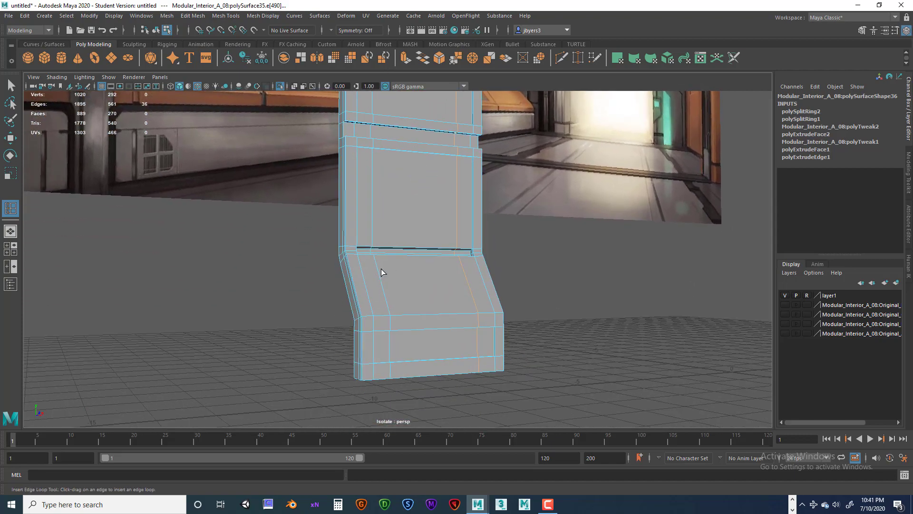
{"action": "left_click_drag", "start_coordinate": [381, 269], "coordinate": [452, 292], "text": "alt"}
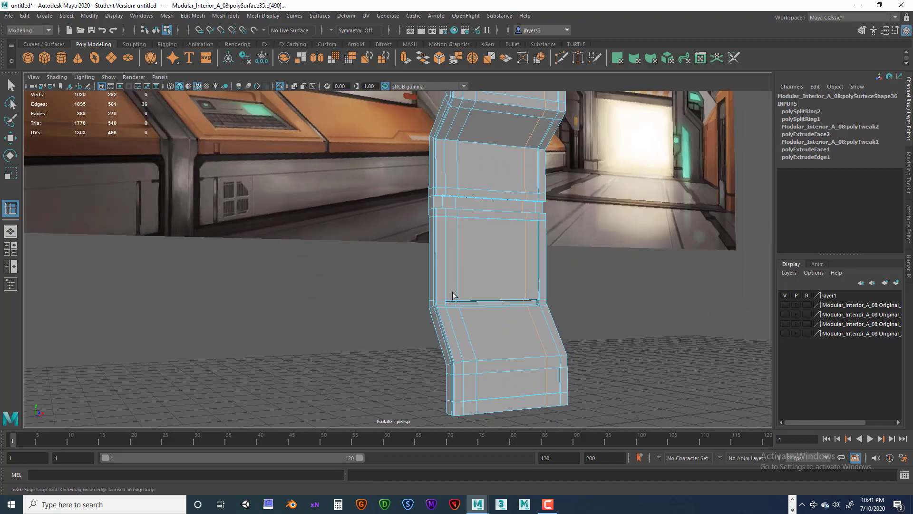
{"action": "middle_click_drag", "start_coordinate": [452, 292], "coordinate": [437, 325], "text": "alt"}
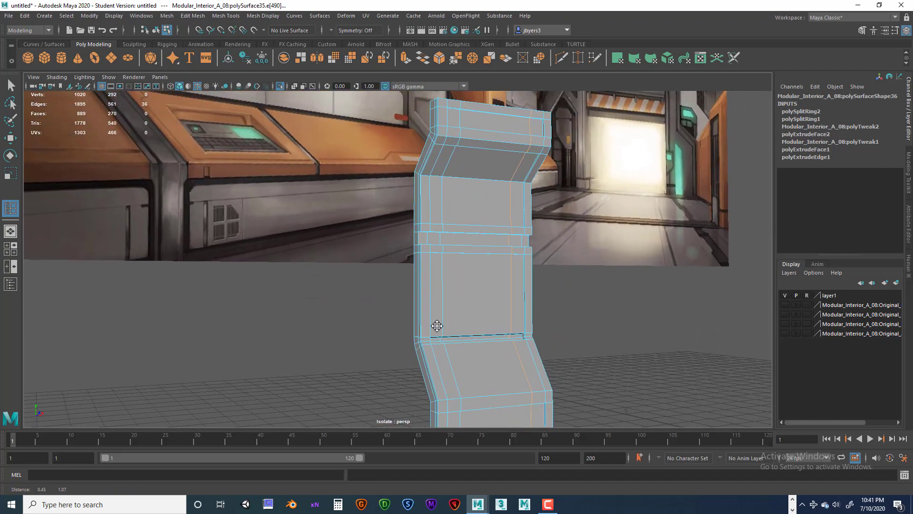
{"action": "left_click", "coordinate": [437, 350]}
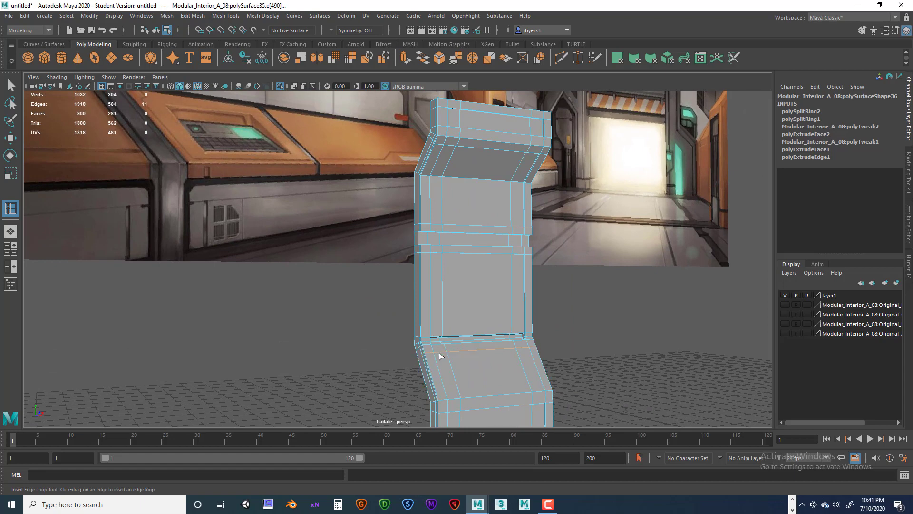
{"action": "left_click", "coordinate": [446, 392]}
Slide the two inner vertical edge loops outward with the Slide Edge Tool, bringing each closer to its side border.
{"action": "left_click_drag", "start_coordinate": [527, 353], "coordinate": [509, 352], "text": "alt"}
{"action": "middle_click_drag", "start_coordinate": [509, 353], "coordinate": [462, 315], "text": "alt"}
{"action": "mouse_move", "coordinate": [412, 329]}
{"action": "left_mouse_down", "text": "alt"}
{"action": "mouse_move", "coordinate": [393, 327]}
{"action": "mouse_move", "coordinate": [418, 328]}
{"action": "mouse_move", "coordinate": [409, 329]}
{"action": "left_mouse_up", "text": "alt"}
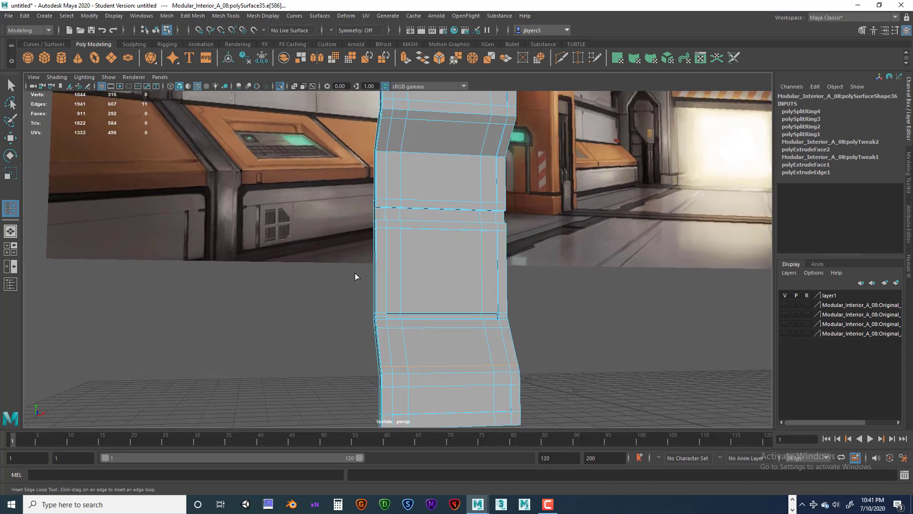
{"action": "key", "text": "q"}
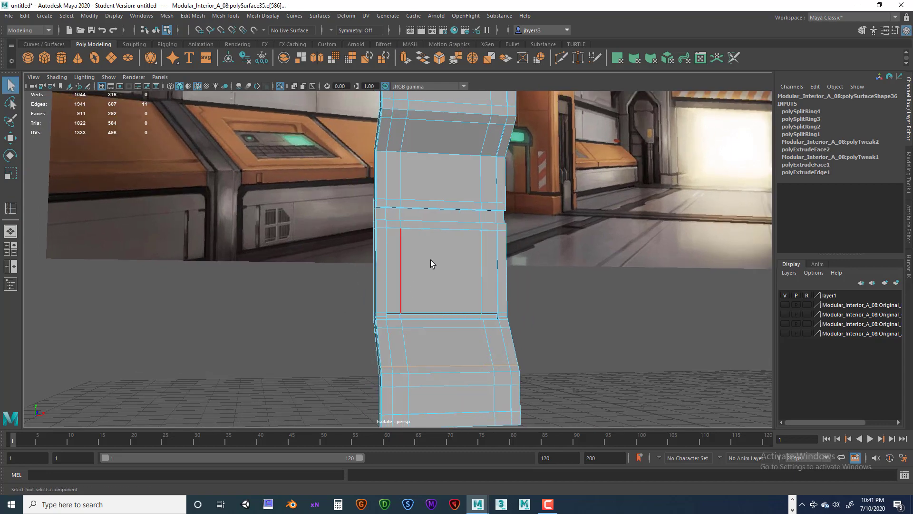
{"action": "right_click", "coordinate": [430, 260], "text": "shift"}
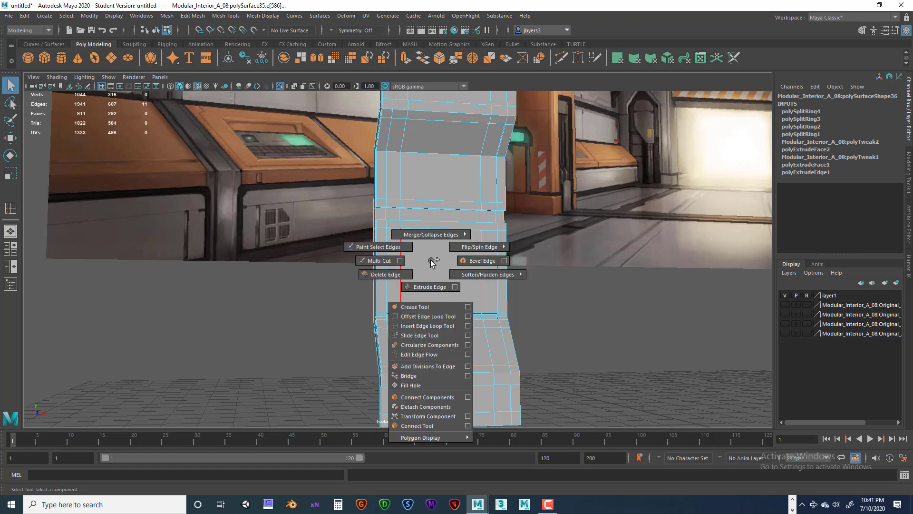
{"action": "left_click", "coordinate": [422, 335]}
{"action": "left_click", "coordinate": [399, 287]}
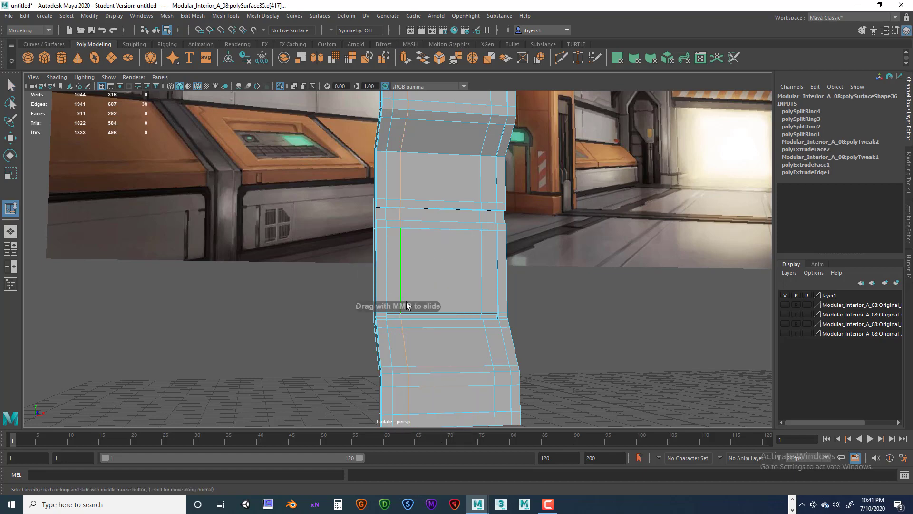
{"action": "middle_click_drag", "start_coordinate": [397, 279], "coordinate": [384, 279]}
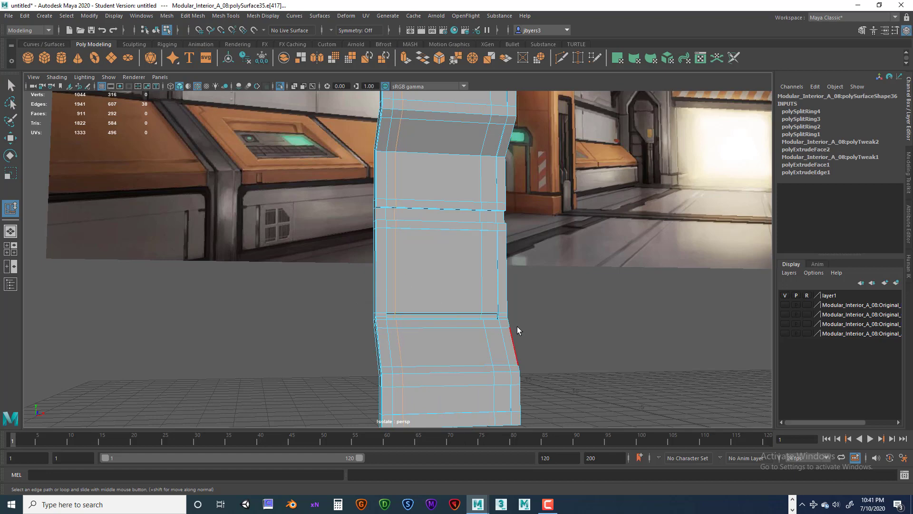
{"action": "left_click", "coordinate": [487, 336]}
{"action": "middle_click_drag", "start_coordinate": [487, 337], "coordinate": [503, 335]}
Insert a vertical edge loop in each side strip of the raised frame, close to the wall panel's outer edges.
{"action": "left_click_drag", "start_coordinate": [461, 327], "coordinate": [436, 329], "text": "alt"}
{"action": "middle_click_drag", "start_coordinate": [406, 338], "coordinate": [403, 306], "text": "alt"}
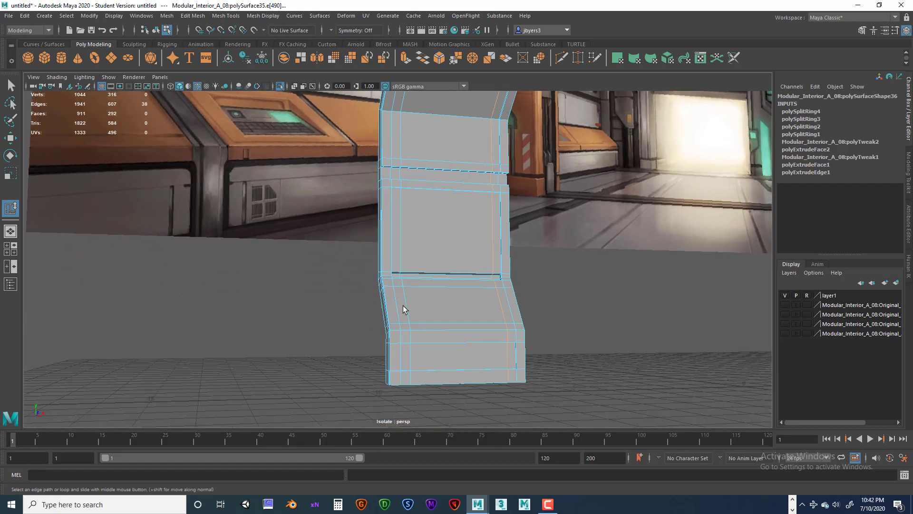
{"action": "scroll", "coordinate": [400, 312], "scroll_direction": "up", "scroll_amount": 2}
{"action": "scroll", "coordinate": [398, 318], "scroll_direction": "up", "scroll_amount": 1}
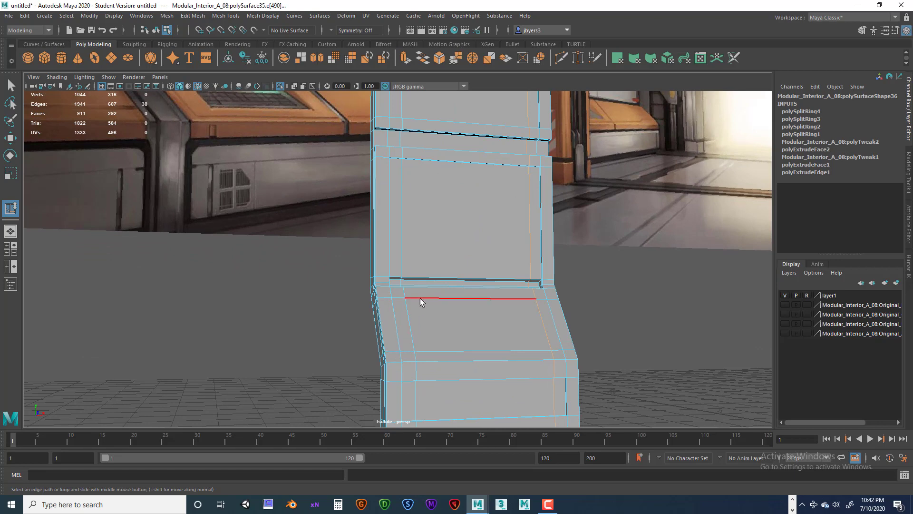
{"action": "right_click_drag", "start_coordinate": [447, 243], "coordinate": [432, 300]}
{"action": "right_click", "coordinate": [444, 237], "text": "shift"}
{"action": "left_click", "coordinate": [386, 251]}
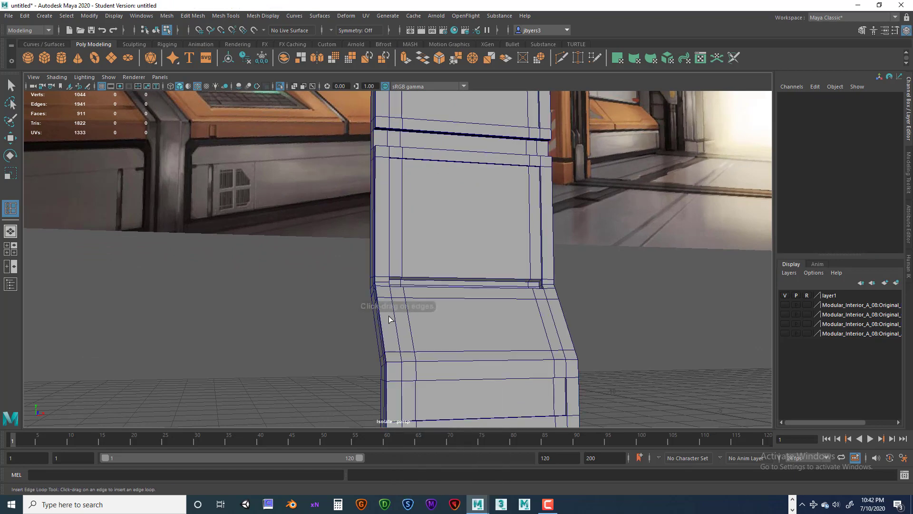
{"action": "left_click", "coordinate": [386, 301]}
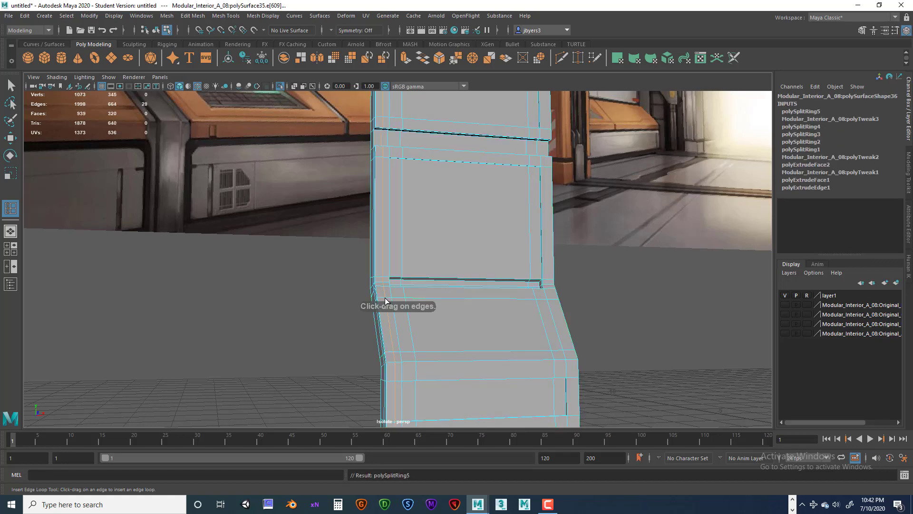
{"action": "key", "text": "ctrl+z"}
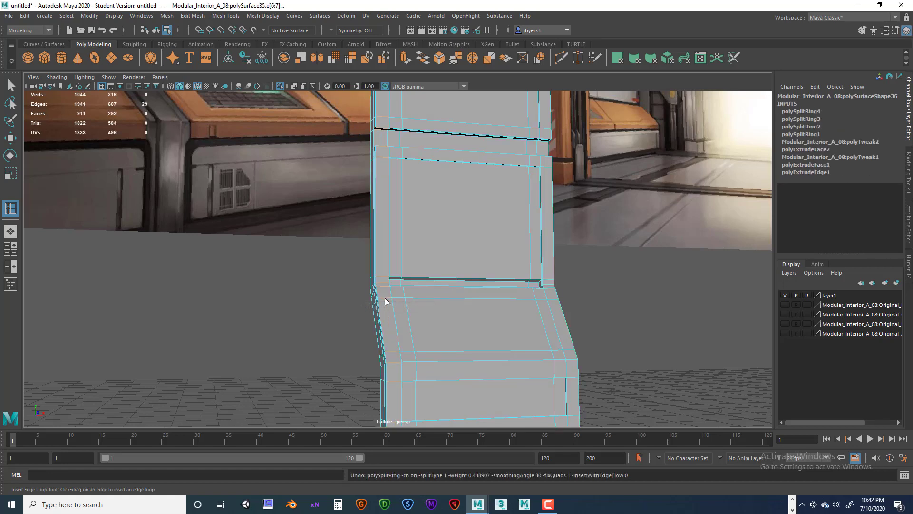
{"action": "left_click_drag", "start_coordinate": [382, 296], "coordinate": [383, 296]}
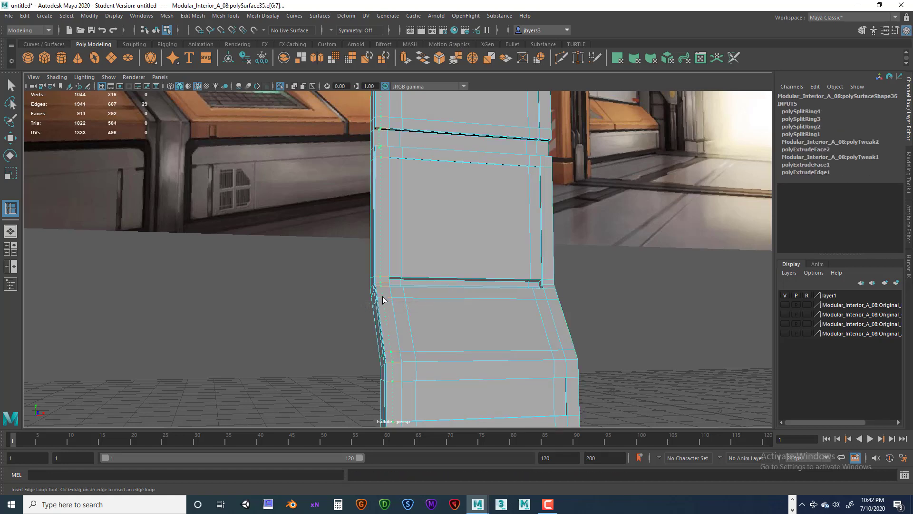
{"action": "left_click_drag", "start_coordinate": [382, 296], "coordinate": [381, 296]}
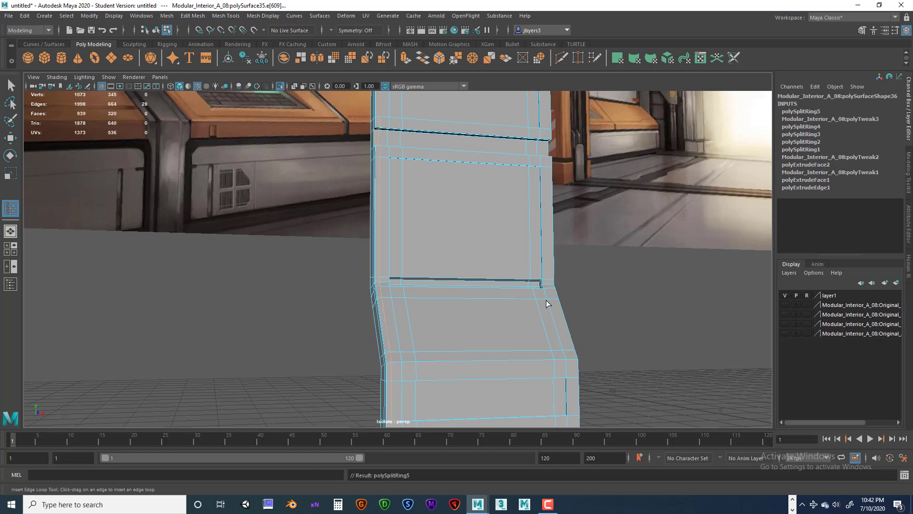
{"action": "left_click_drag", "start_coordinate": [544, 304], "coordinate": [526, 303], "text": "alt"}
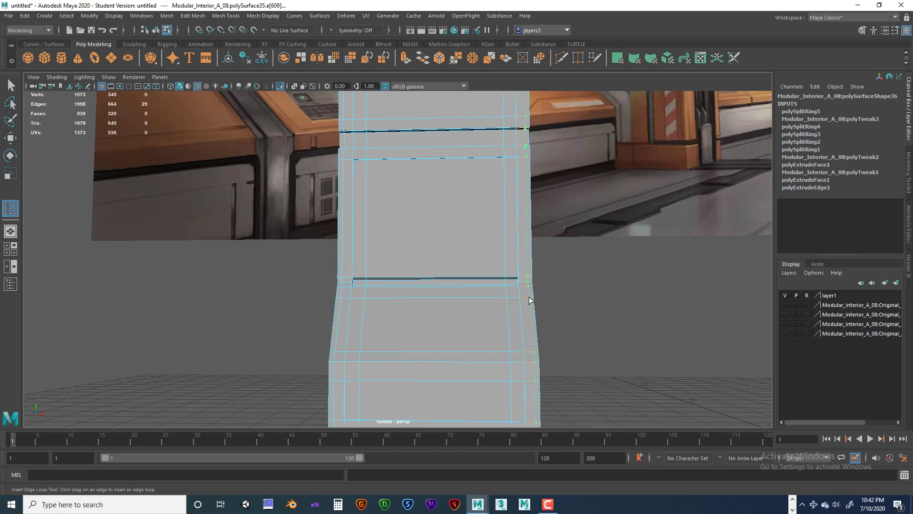
{"action": "left_click_drag", "start_coordinate": [530, 299], "coordinate": [530, 300]}
Examine the wall panel's edge loops from several angles and compare the whole piece with the reference image.
{"action": "right_click_drag", "start_coordinate": [530, 300], "coordinate": [478, 300], "text": "alt"}
{"action": "mouse_move", "coordinate": [444, 280]}
{"action": "left_mouse_down", "text": "alt"}
{"action": "mouse_move", "coordinate": [465, 285]}
{"action": "mouse_move", "coordinate": [440, 270]}
{"action": "left_mouse_up", "text": "alt"}
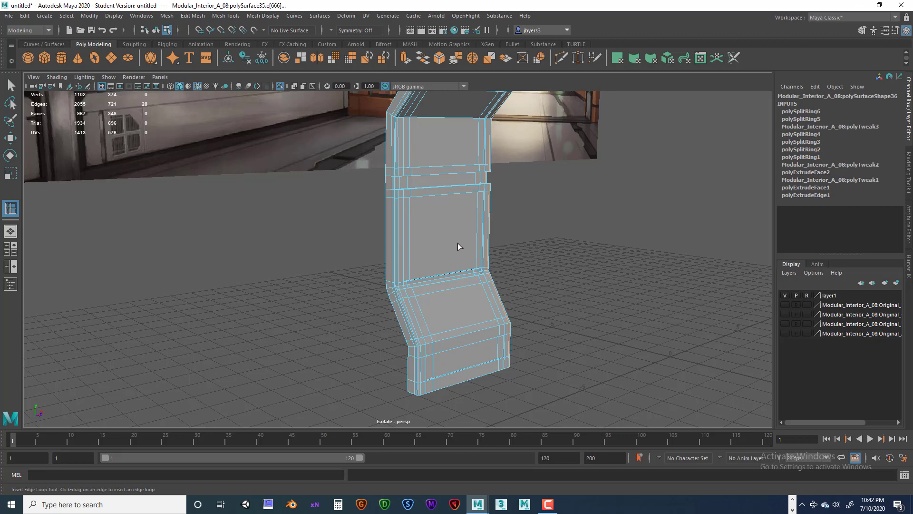
{"action": "scroll", "coordinate": [493, 253], "scroll_direction": "up", "scroll_amount": 6}
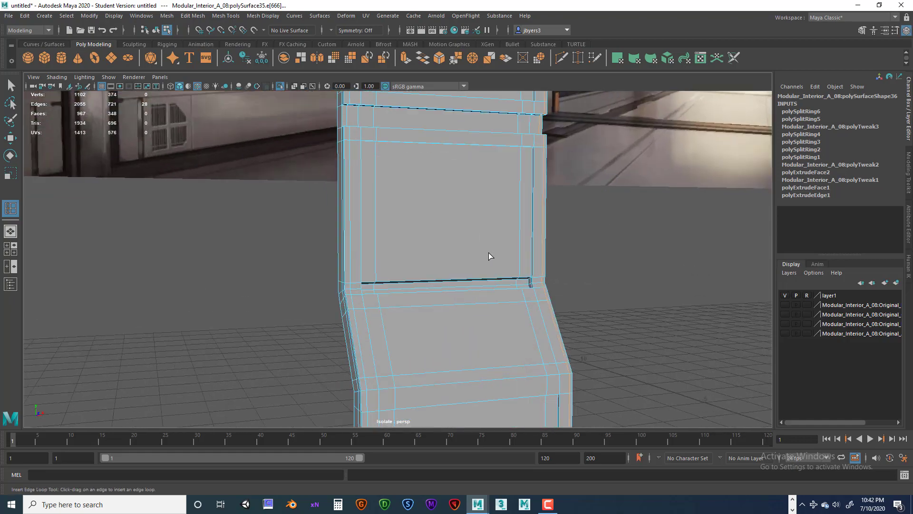
{"action": "left_click_drag", "start_coordinate": [474, 193], "coordinate": [489, 213], "text": "alt"}
{"action": "scroll", "coordinate": [471, 216], "scroll_direction": "down", "scroll_amount": 5}
{"action": "middle_click_drag", "start_coordinate": [468, 220], "coordinate": [450, 263], "text": "alt"}
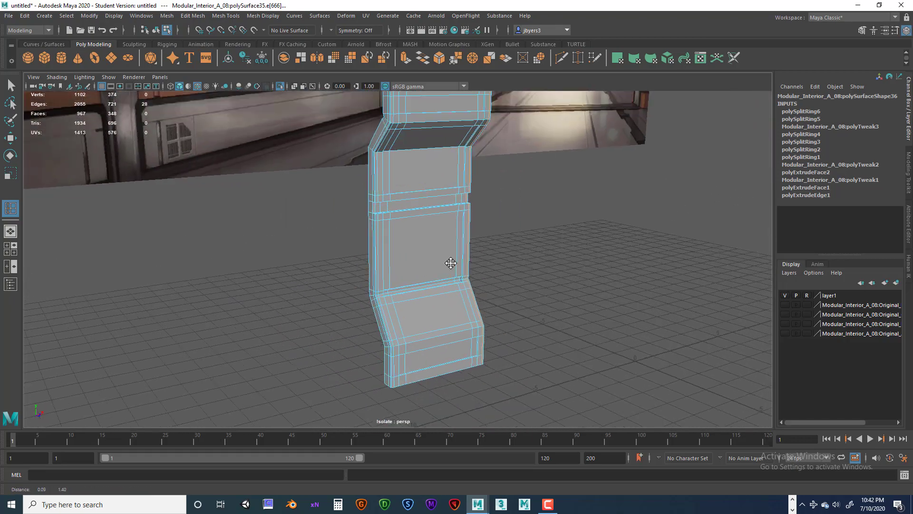
{"action": "left_click_drag", "start_coordinate": [450, 263], "coordinate": [429, 238], "text": "alt"}
{"action": "middle_click_drag", "start_coordinate": [430, 238], "coordinate": [427, 268], "text": "alt"}
{"action": "left_click_drag", "start_coordinate": [427, 268], "coordinate": [435, 263], "text": "alt"}
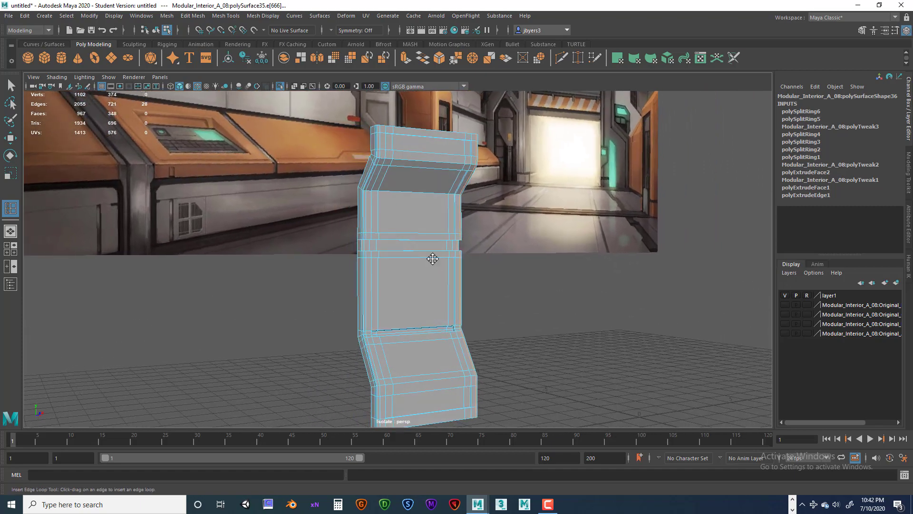
{"action": "scroll", "coordinate": [444, 264], "scroll_direction": "down", "scroll_amount": 3}
{"action": "mouse_move", "coordinate": [431, 259]}
{"action": "middle_mouse_down", "text": "alt"}
{"action": "mouse_move", "coordinate": [445, 264]}
{"action": "mouse_move", "coordinate": [444, 251]}
{"action": "middle_mouse_up", "text": "alt"}
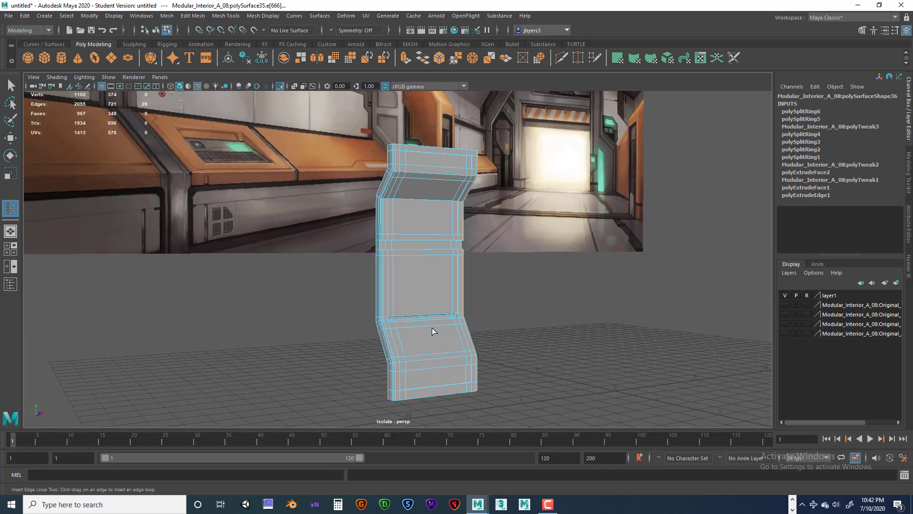
{"action": "scroll", "coordinate": [432, 327], "scroll_direction": "up", "scroll_amount": 2}
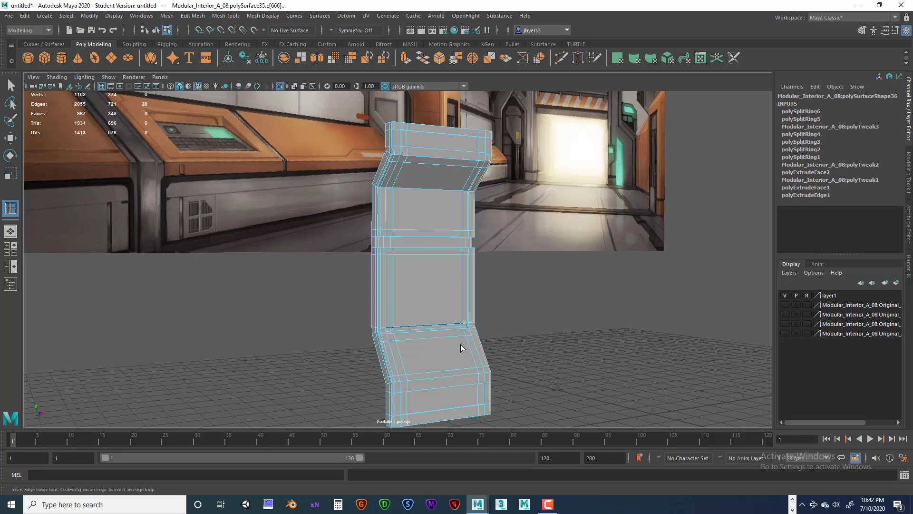
Insert two more horizontal edge loops on the lower sloped section, one near its upper bend and one near its lower bend.
{"action": "scroll", "coordinate": [460, 344], "scroll_direction": "up", "scroll_amount": 2}
{"action": "middle_click_drag", "start_coordinate": [445, 338], "coordinate": [448, 289], "text": "alt"}
{"action": "scroll", "coordinate": [444, 322], "scroll_direction": "up", "scroll_amount": 1}
{"action": "left_click_drag", "start_coordinate": [450, 297], "coordinate": [436, 300], "text": "alt"}
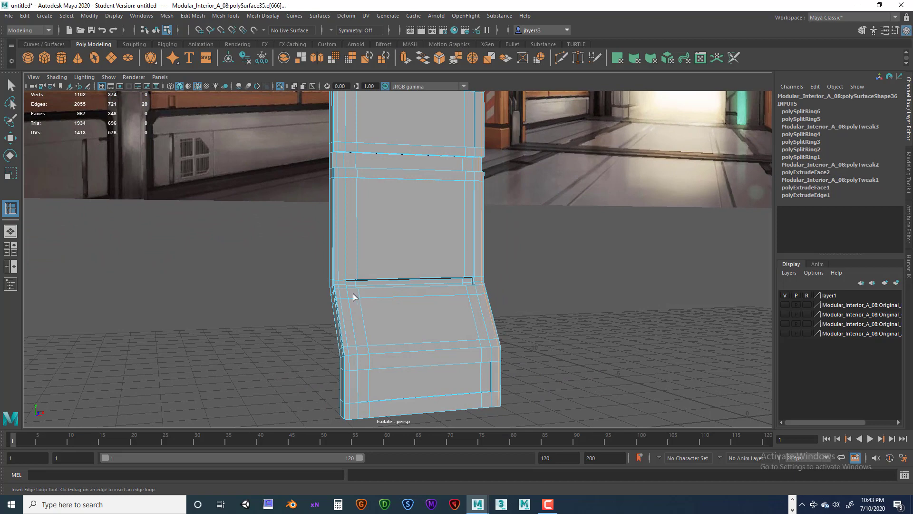
{"action": "left_click", "coordinate": [347, 294]}
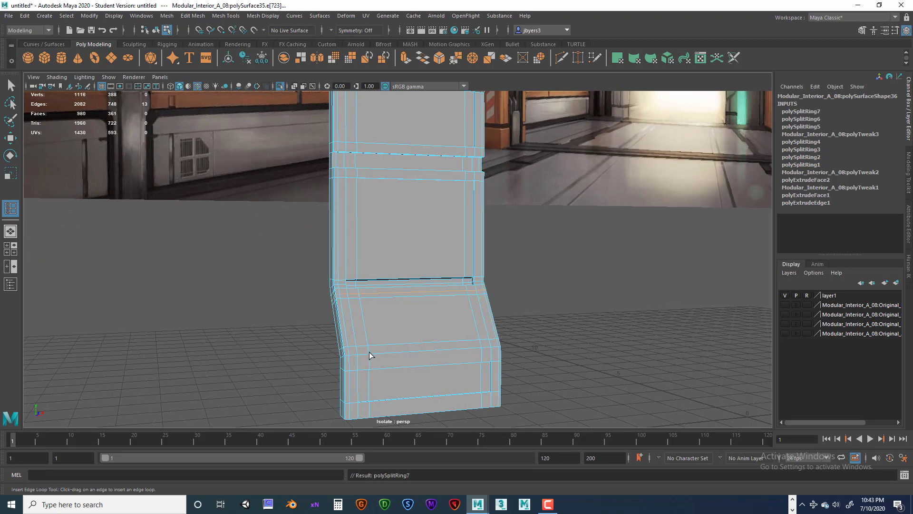
{"action": "left_click_drag", "start_coordinate": [392, 346], "coordinate": [414, 357], "text": "alt"}
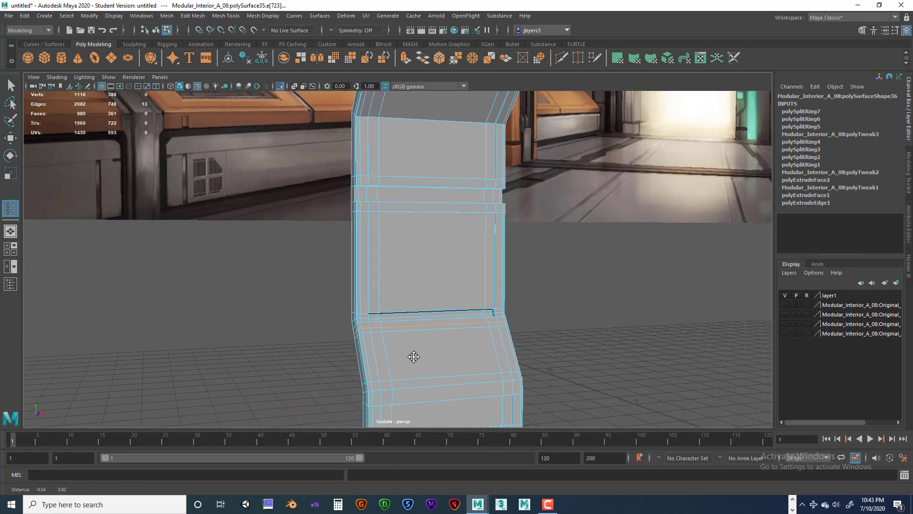
{"action": "left_click", "coordinate": [390, 385]}
Insert a vertical edge loop in the narrow border strip on each side of the wall panel's front.
{"action": "left_click_drag", "start_coordinate": [499, 360], "coordinate": [477, 358], "text": "alt"}
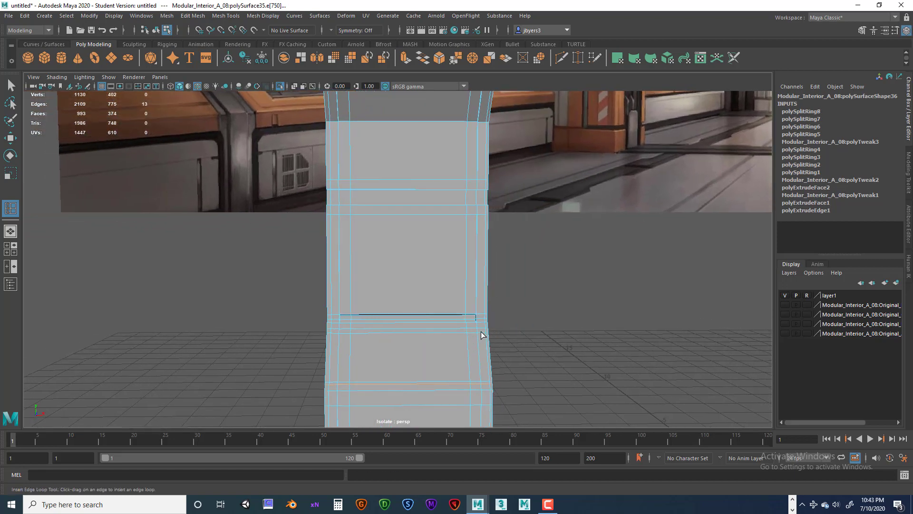
{"action": "left_click", "coordinate": [481, 335]}
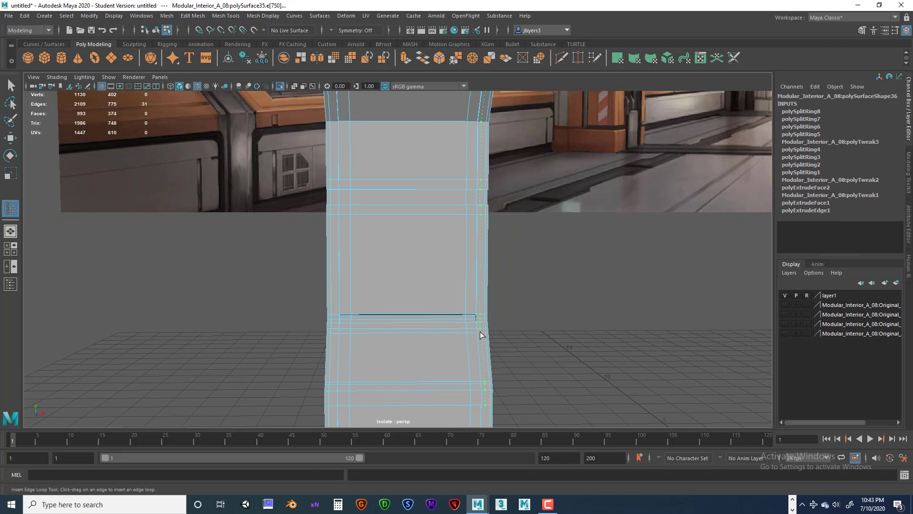
{"action": "left_click", "coordinate": [335, 333]}
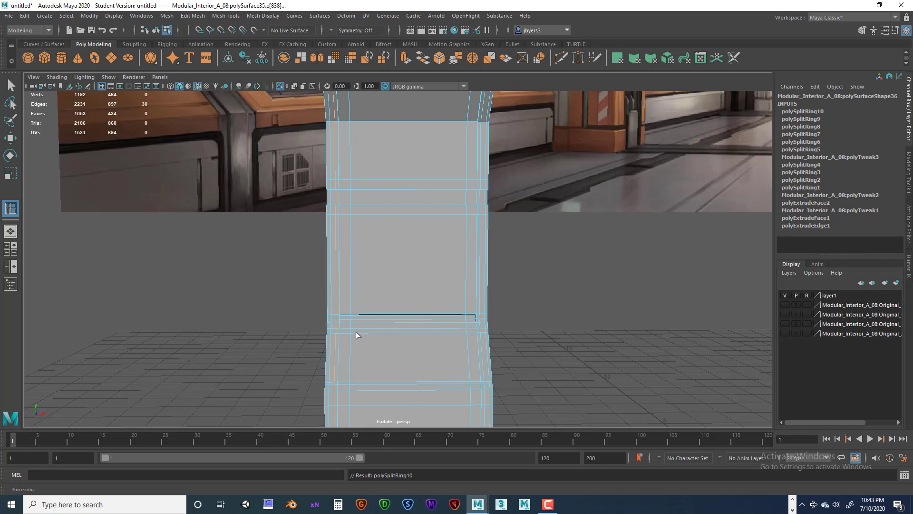
{"action": "right_click_drag", "start_coordinate": [356, 332], "coordinate": [365, 269]}
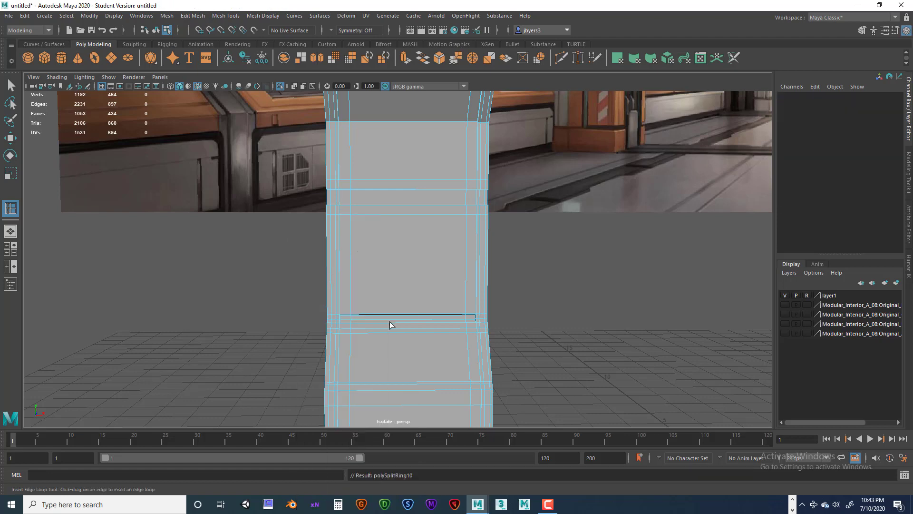
{"action": "scroll", "coordinate": [389, 321], "scroll_direction": "up", "scroll_amount": 2}
{"action": "middle_click_drag", "start_coordinate": [406, 305], "coordinate": [409, 213], "text": "alt"}
{"action": "left_click_drag", "start_coordinate": [409, 214], "coordinate": [376, 284], "text": "alt"}
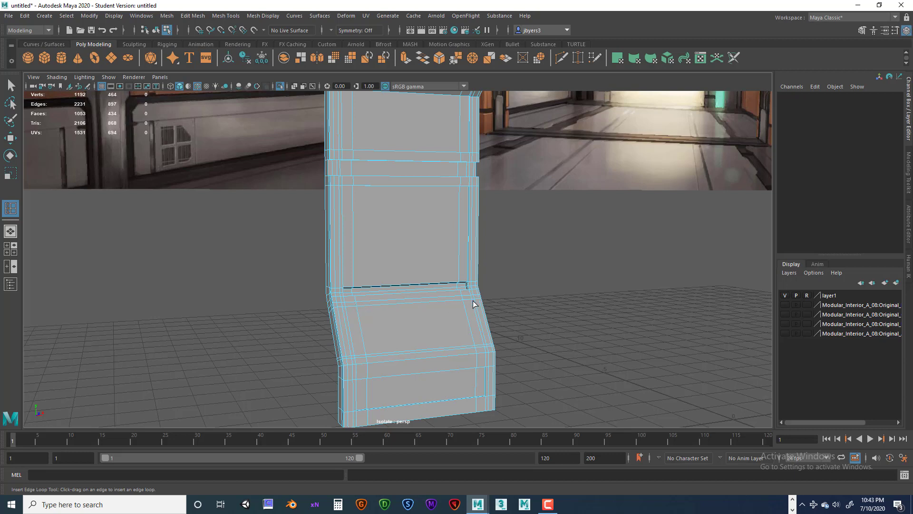
{"action": "left_click_drag", "start_coordinate": [473, 300], "coordinate": [475, 300]}
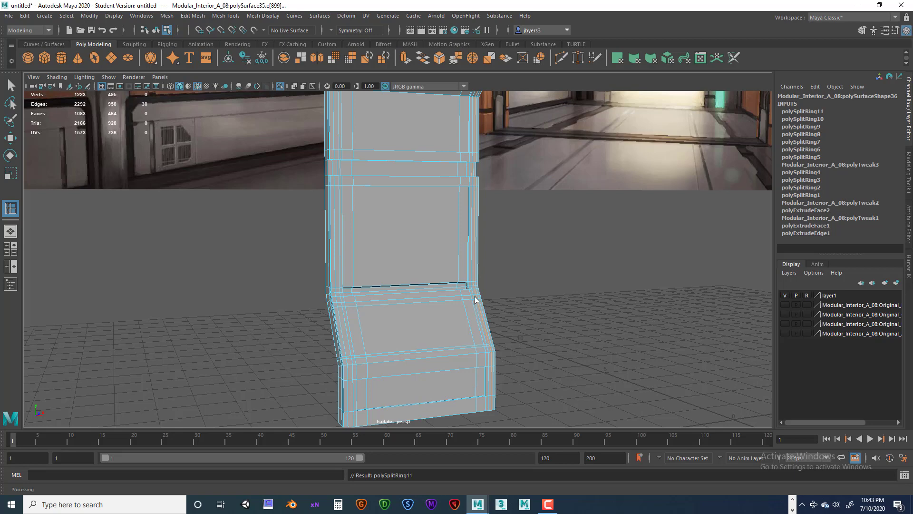
{"action": "key", "text": "ctrl+z"}
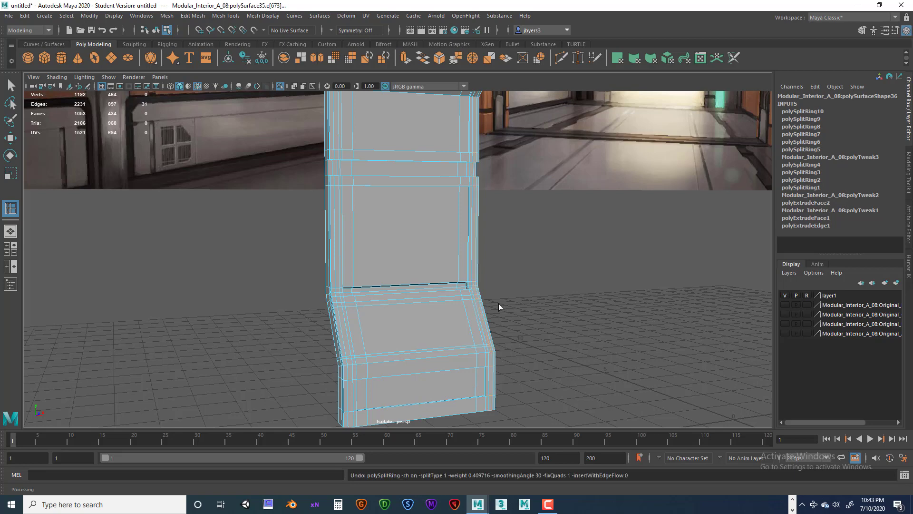
Select the lower sloped panel's upper strip faces, its left border faces and the large central face.
{"action": "scroll", "coordinate": [512, 314], "scroll_direction": "up", "scroll_amount": 3}
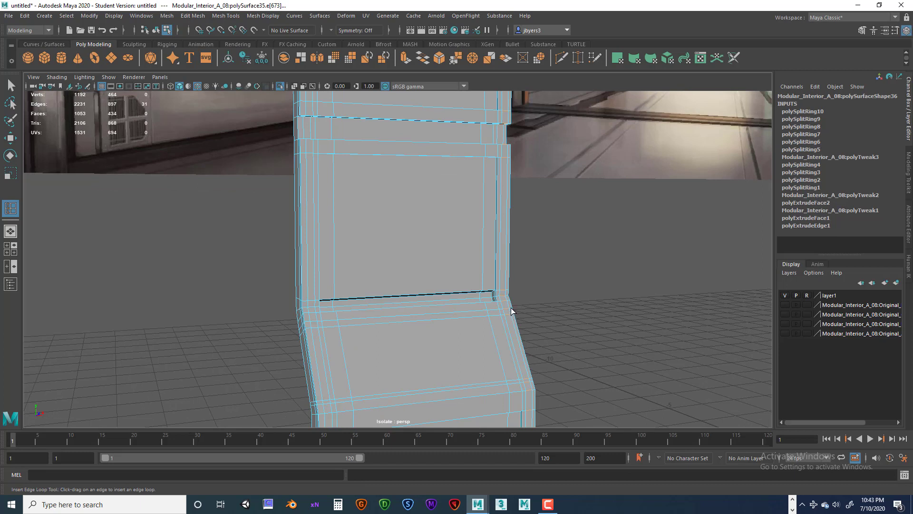
{"action": "key", "text": "q"}
{"action": "left_click", "coordinate": [557, 270]}
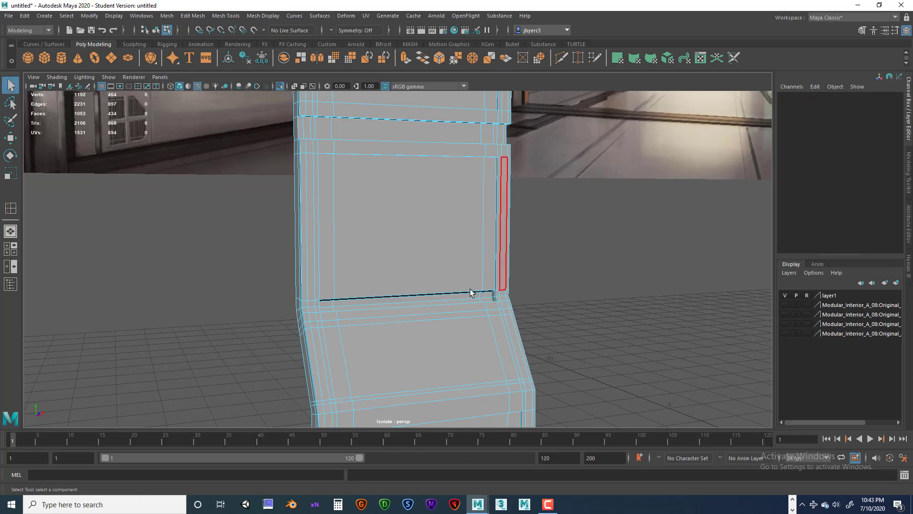
{"action": "right_click_drag", "start_coordinate": [477, 307], "coordinate": [477, 272]}
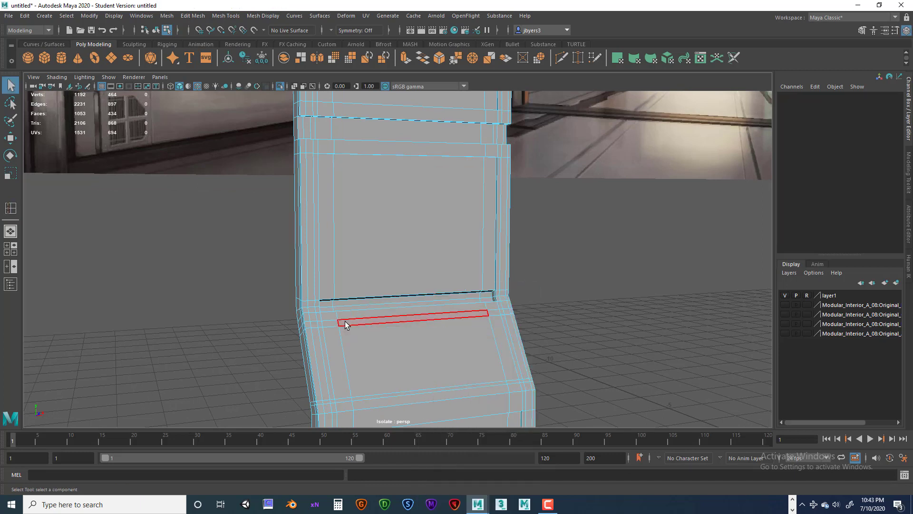
{"action": "left_click_drag", "start_coordinate": [393, 317], "coordinate": [376, 298], "text": "alt"}
{"action": "left_click", "coordinate": [371, 295]}
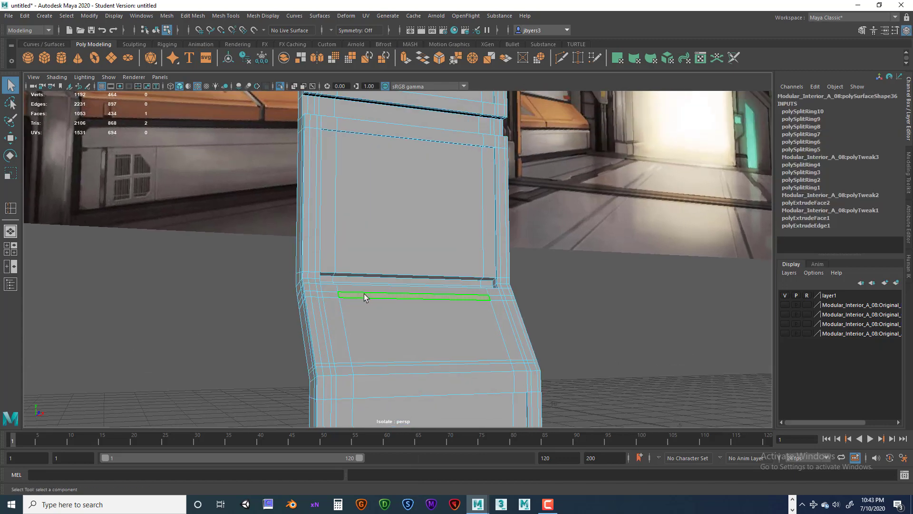
{"action": "left_click", "coordinate": [320, 292], "text": "shift"}
{"action": "left_click", "coordinate": [320, 291], "text": "shift"}
{"action": "left_click", "coordinate": [314, 292], "text": "shift"}
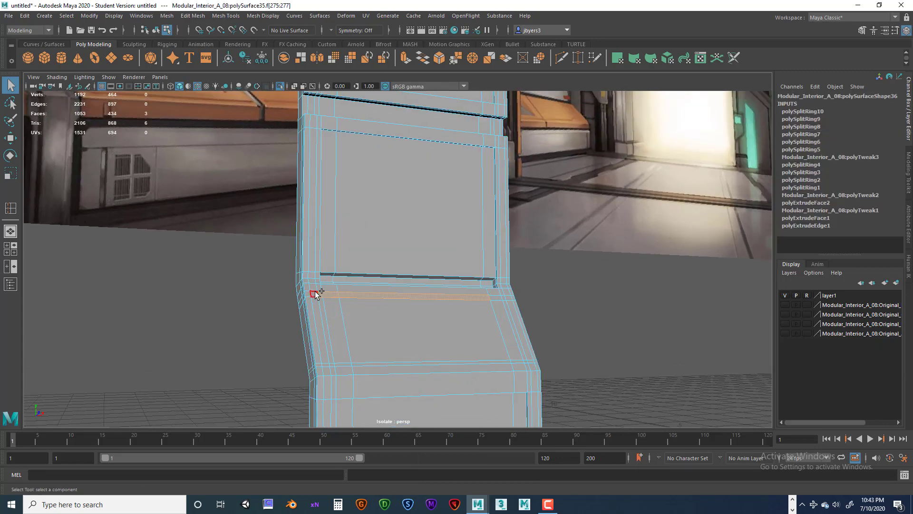
{"action": "left_click", "coordinate": [316, 301], "text": "shift"}
{"action": "left_click", "coordinate": [321, 303], "text": "shift"}
{"action": "left_click", "coordinate": [339, 307], "text": "shift"}
{"action": "left_click", "coordinate": [463, 316], "text": "shift"}
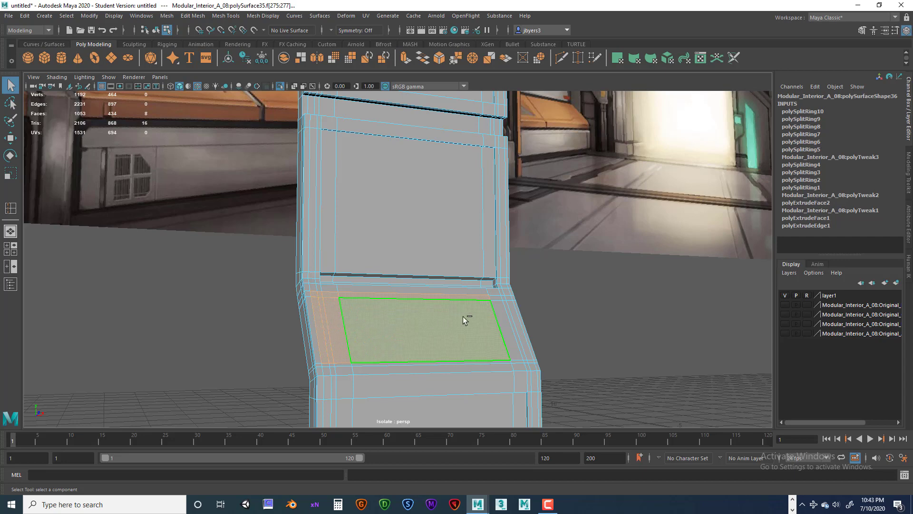
Add the upper-right corner faces and right border strips of the sloped panel to the face selection.
{"action": "left_click", "coordinate": [496, 298], "text": "shift"}
{"action": "left_click", "coordinate": [502, 296], "text": "shift"}
{"action": "left_click", "coordinate": [511, 298], "text": "shift"}
{"action": "left_click", "coordinate": [514, 307], "text": "shift"}
{"action": "left_click", "coordinate": [508, 309], "text": "shift"}
{"action": "left_click", "coordinate": [507, 323], "text": "shift"}
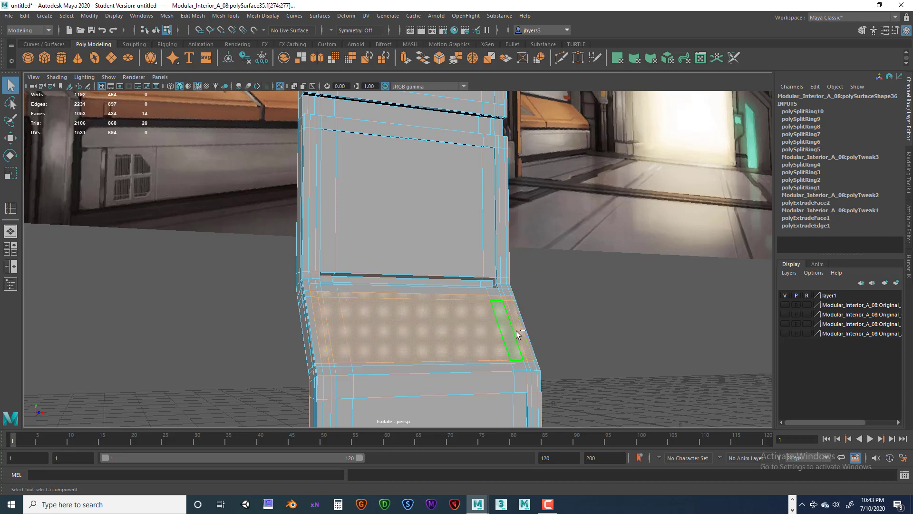
Extend the selection with the face row along the slope's lower edge and the right-hand faces of the band below the bend.
{"action": "left_click", "coordinate": [532, 362], "text": "shift"}
{"action": "double_click", "coordinate": [519, 362], "text": "shift"}
{"action": "left_click", "coordinate": [519, 366], "text": "shift"}
{"action": "left_click", "coordinate": [527, 366], "text": "shift"}
{"action": "left_click", "coordinate": [532, 366], "text": "shift"}
{"action": "left_click", "coordinate": [534, 380], "text": "shift"}
{"action": "left_click", "coordinate": [528, 381], "text": "shift"}
{"action": "left_click", "coordinate": [520, 381], "text": "shift"}
{"action": "left_click", "coordinate": [494, 368], "text": "shift"}
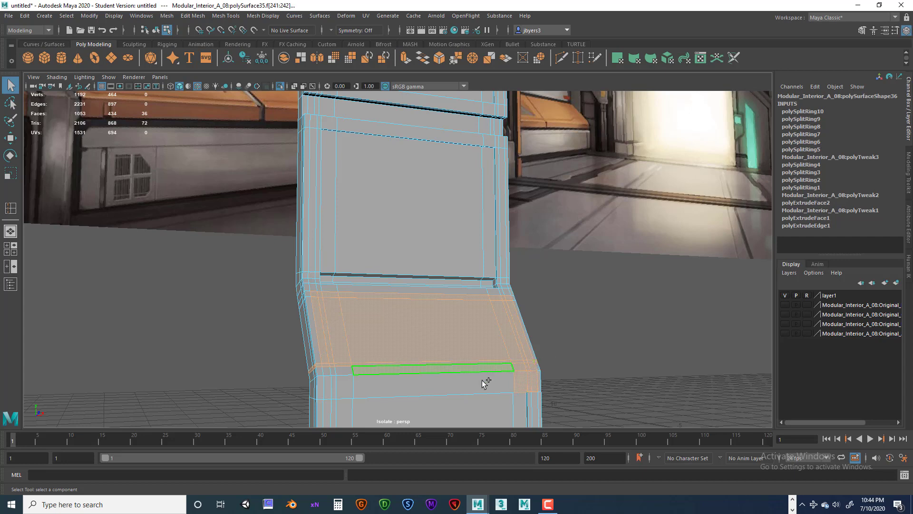
Add the remaining central and left faces of the band below the bend to the selection.
{"action": "left_click", "coordinate": [475, 381], "text": "shift"}
{"action": "left_click", "coordinate": [345, 370], "text": "shift"}
{"action": "left_click", "coordinate": [333, 370], "text": "shift"}
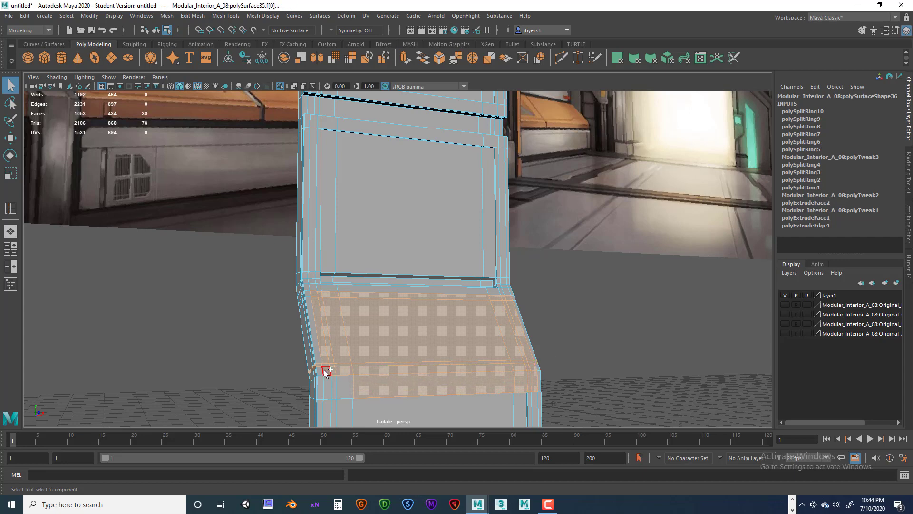
{"action": "left_click", "coordinate": [326, 369], "text": "shift"}
{"action": "left_click", "coordinate": [327, 381], "text": "shift"}
{"action": "left_click", "coordinate": [333, 381], "text": "shift"}
{"action": "left_click", "coordinate": [345, 382], "text": "shift"}
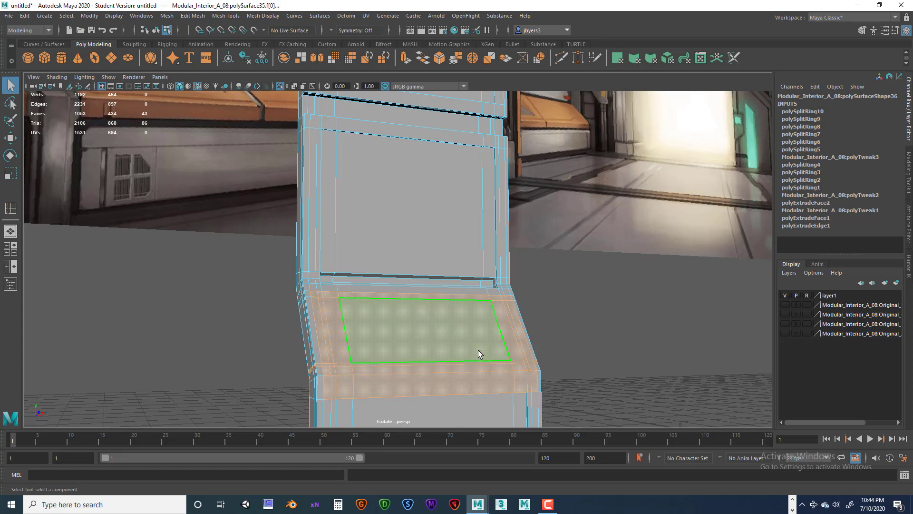
Remove the narrow side-wall faces at the lower bend from the selection on both sides of the wall piece.
{"action": "left_click_drag", "start_coordinate": [525, 350], "coordinate": [540, 342], "text": "alt"}
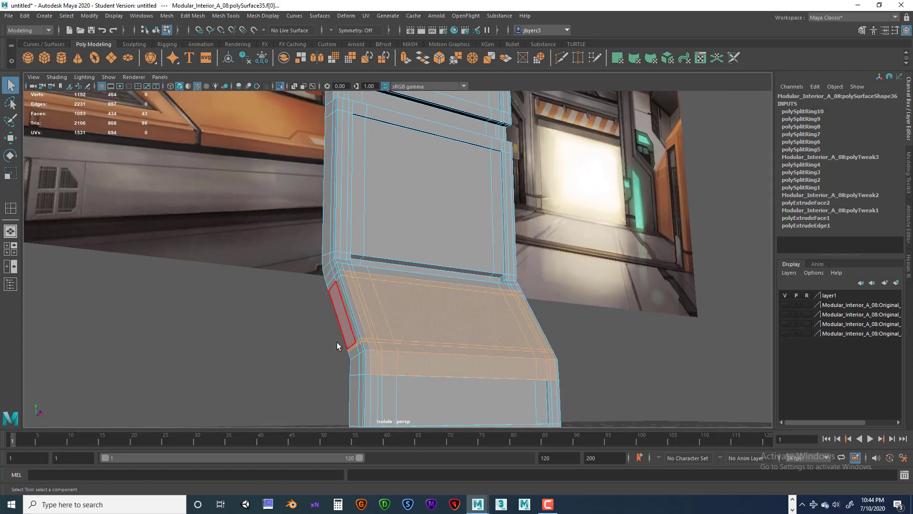
{"action": "right_click_drag", "start_coordinate": [409, 341], "coordinate": [547, 336], "text": "alt"}
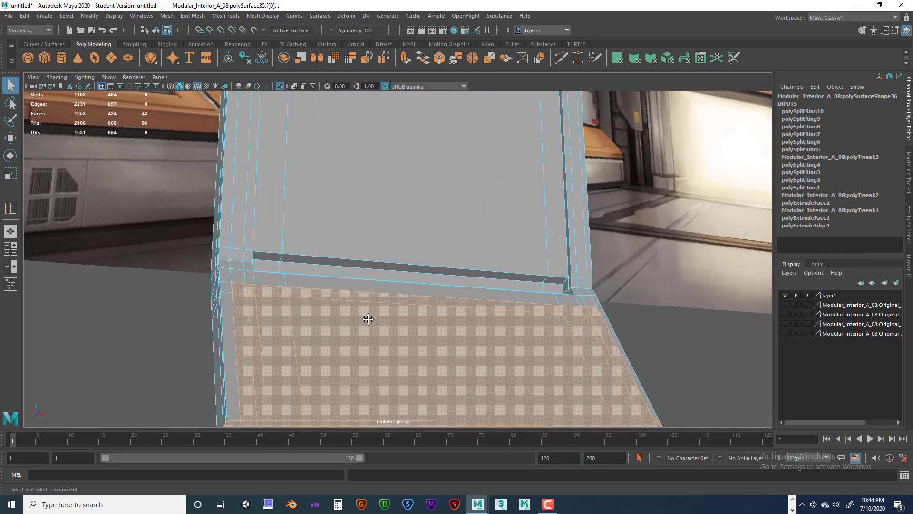
{"action": "middle_click_drag", "start_coordinate": [368, 318], "coordinate": [467, 228], "text": "alt"}
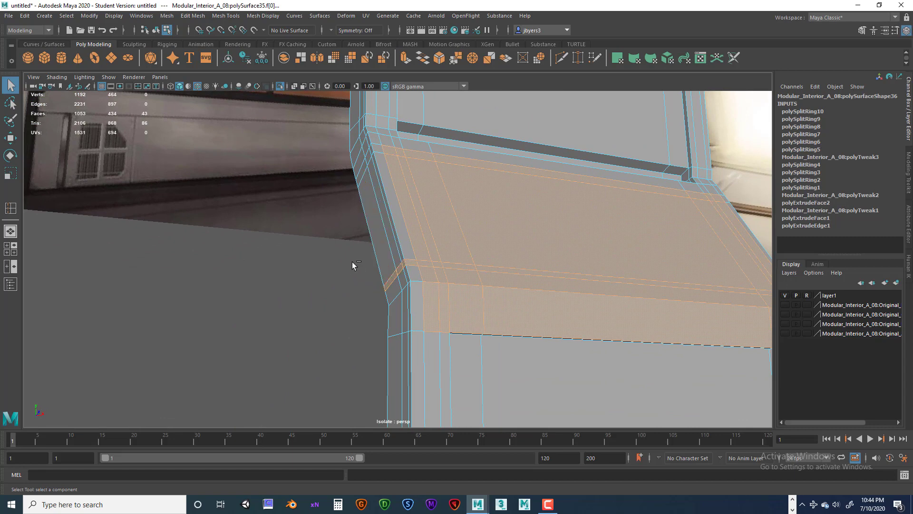
{"action": "left_click_drag", "start_coordinate": [354, 261], "coordinate": [409, 307], "text": "ctrl"}
{"action": "left_click", "coordinate": [410, 270], "text": "ctrl"}
{"action": "left_click_drag", "start_coordinate": [579, 302], "coordinate": [394, 310], "text": "alt"}
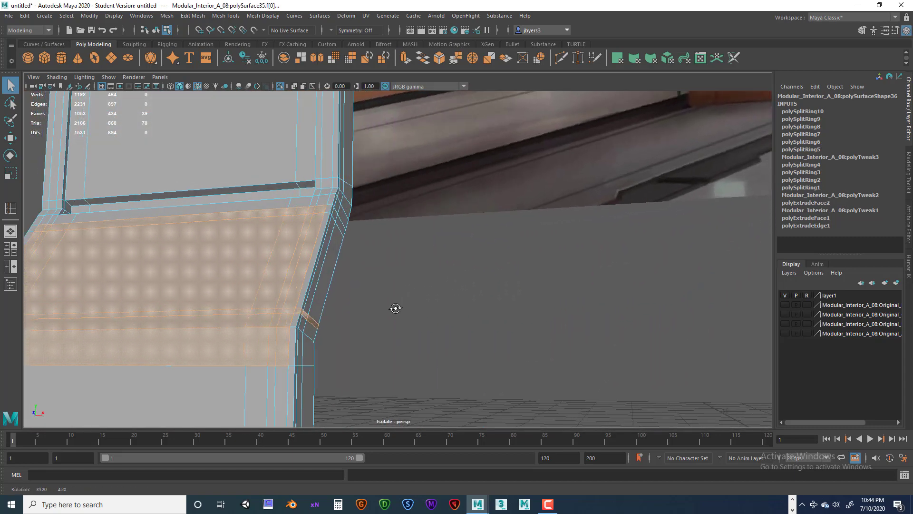
{"action": "left_click", "coordinate": [314, 324], "text": "ctrl"}
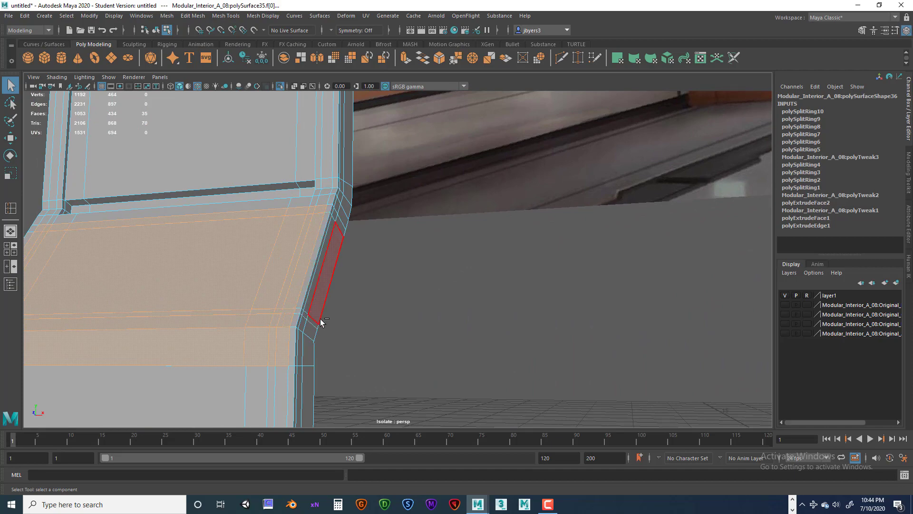
Examine the selected faces of the lower sloped panel from several angles and compare the wall piece with the reference image.
{"action": "left_click_drag", "start_coordinate": [381, 308], "coordinate": [269, 247], "text": "alt"}
{"action": "scroll", "coordinate": [376, 309], "scroll_direction": "down", "scroll_amount": 5}
{"action": "left_click_drag", "start_coordinate": [268, 164], "coordinate": [188, 159], "text": "alt"}
{"action": "scroll", "coordinate": [273, 175], "scroll_direction": "up", "scroll_amount": 3}
{"action": "scroll", "coordinate": [281, 212], "scroll_direction": "up", "scroll_amount": 3}
{"action": "middle_click_drag", "start_coordinate": [281, 241], "coordinate": [311, 186], "text": "alt"}
{"action": "middle_click_drag", "start_coordinate": [307, 218], "coordinate": [280, 202], "text": "alt"}
{"action": "scroll", "coordinate": [367, 283], "scroll_direction": "down", "scroll_amount": 3}
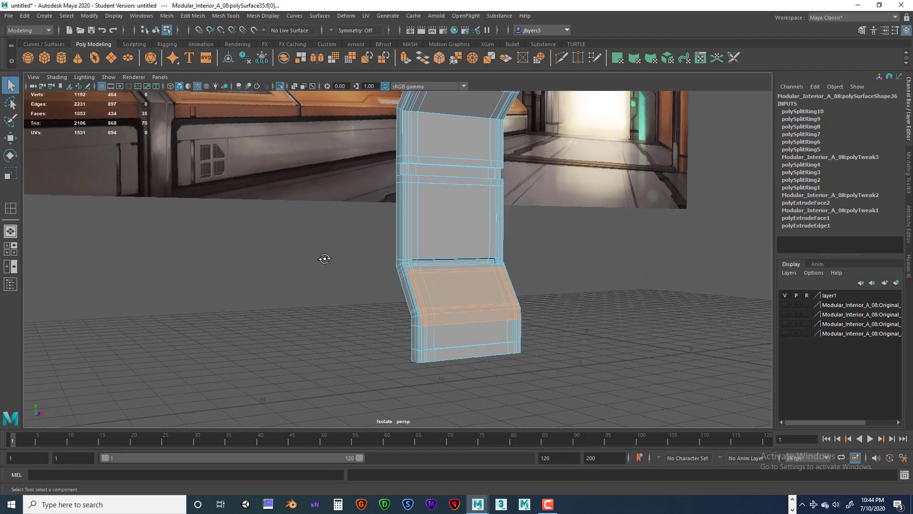
{"action": "left_click_drag", "start_coordinate": [324, 260], "coordinate": [320, 258], "text": "alt"}
{"action": "scroll", "coordinate": [305, 254], "scroll_direction": "up", "scroll_amount": 2}
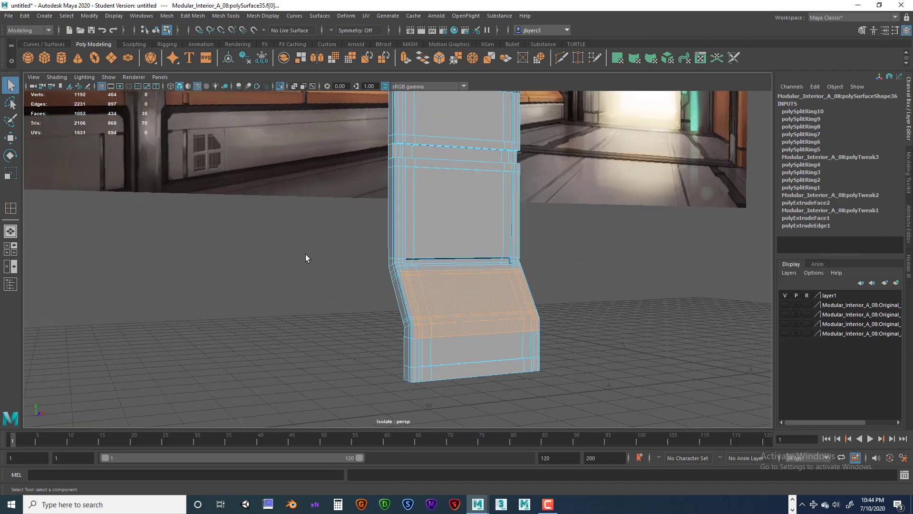
{"action": "middle_click_drag", "start_coordinate": [305, 253], "coordinate": [301, 290], "text": "alt"}
{"action": "left_click_drag", "start_coordinate": [301, 289], "coordinate": [307, 290], "text": "alt"}
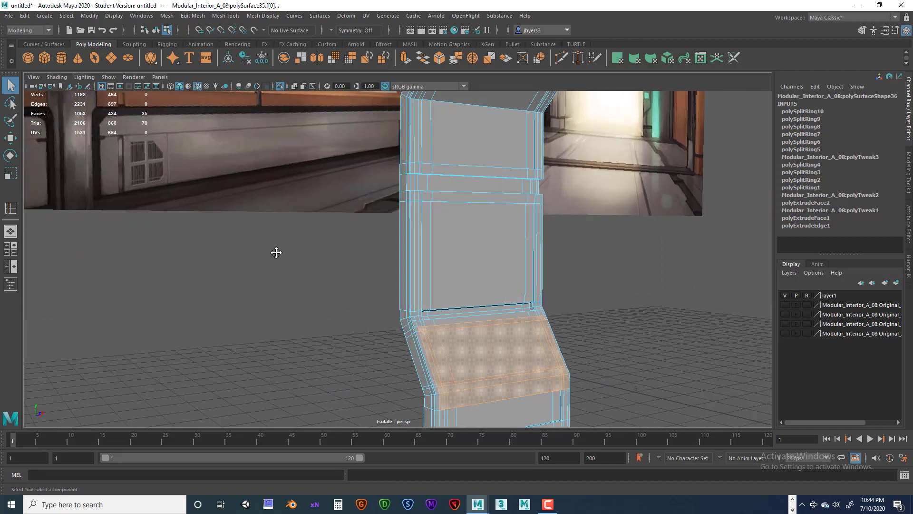
{"action": "middle_click_drag", "start_coordinate": [276, 252], "coordinate": [309, 308], "text": "alt"}
{"action": "scroll", "coordinate": [251, 218], "scroll_direction": "down", "scroll_amount": 4}
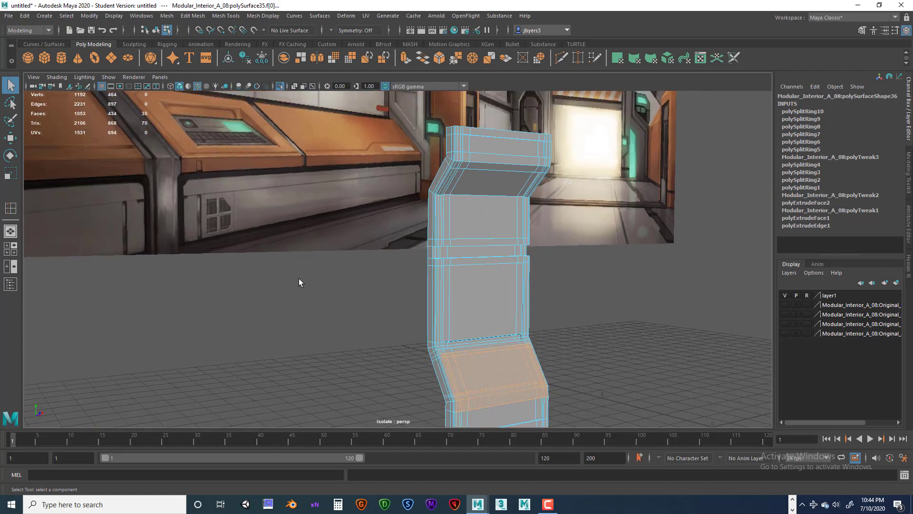
{"action": "scroll", "coordinate": [314, 293], "scroll_direction": "up", "scroll_amount": 5}
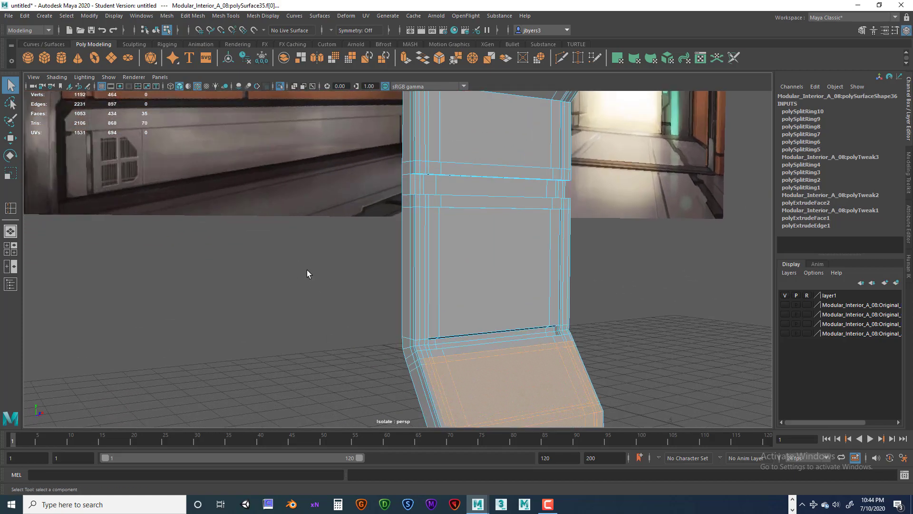
{"action": "scroll", "coordinate": [323, 264], "scroll_direction": "up", "scroll_amount": 1}
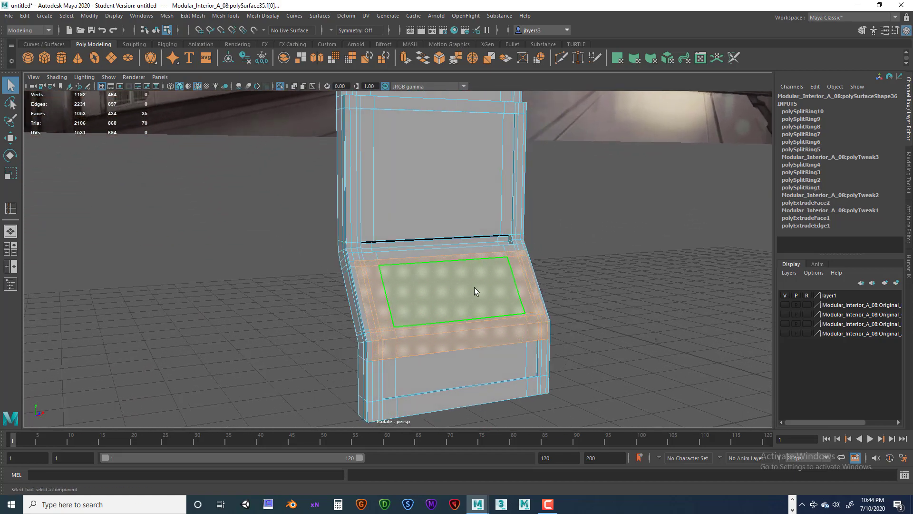
Extrude the selected faces of the lower sloped panel outward with a local Z translation of about 0.04, and clear the selection.
{"action": "left_click_drag", "start_coordinate": [475, 288], "coordinate": [442, 282], "text": "alt"}
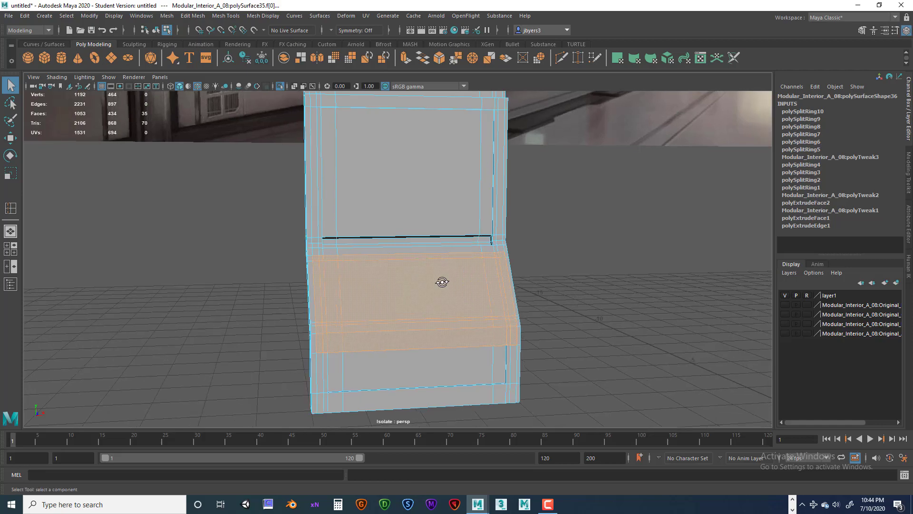
{"action": "key", "text": "ctrl+e"}
{"action": "scroll", "coordinate": [179, 220], "scroll_direction": "down", "scroll_amount": 5}
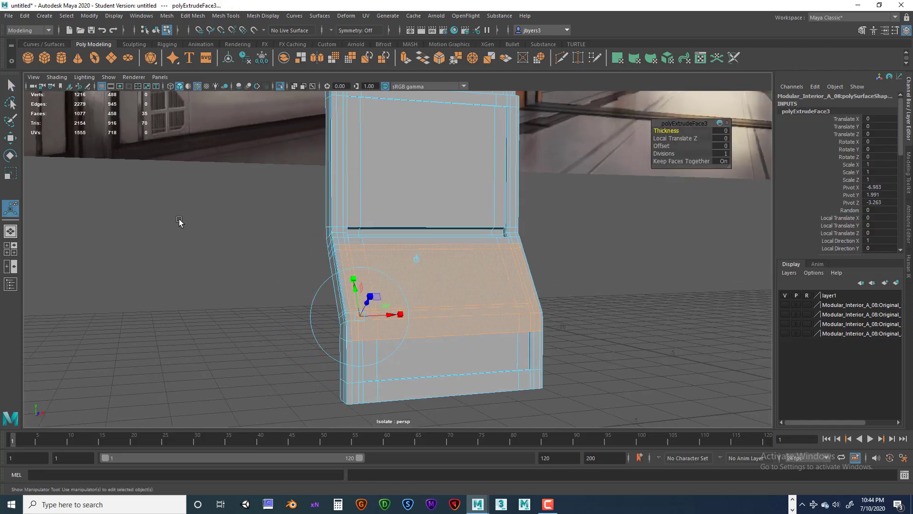
{"action": "scroll", "coordinate": [204, 267], "scroll_direction": "up", "scroll_amount": 8}
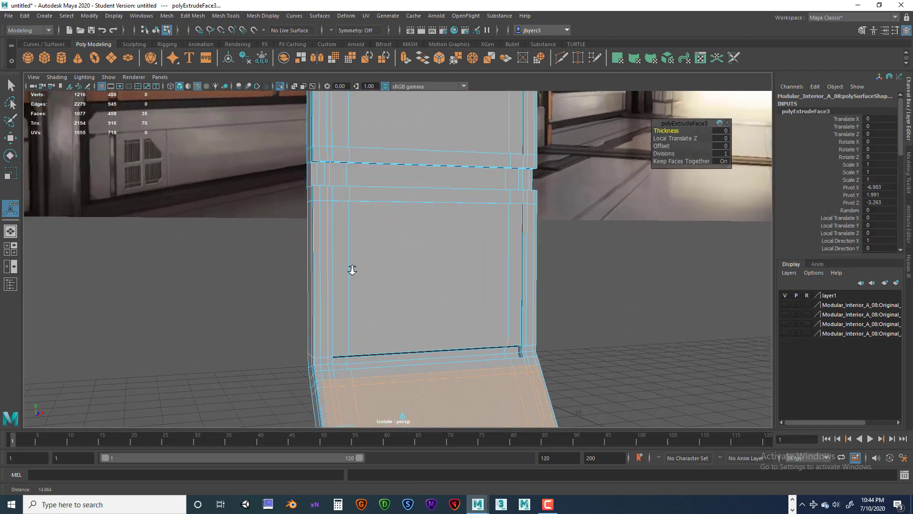
{"action": "left_click_drag", "start_coordinate": [261, 158], "coordinate": [270, 187], "text": "alt"}
{"action": "right_click_drag", "start_coordinate": [299, 214], "coordinate": [371, 212], "text": "alt"}
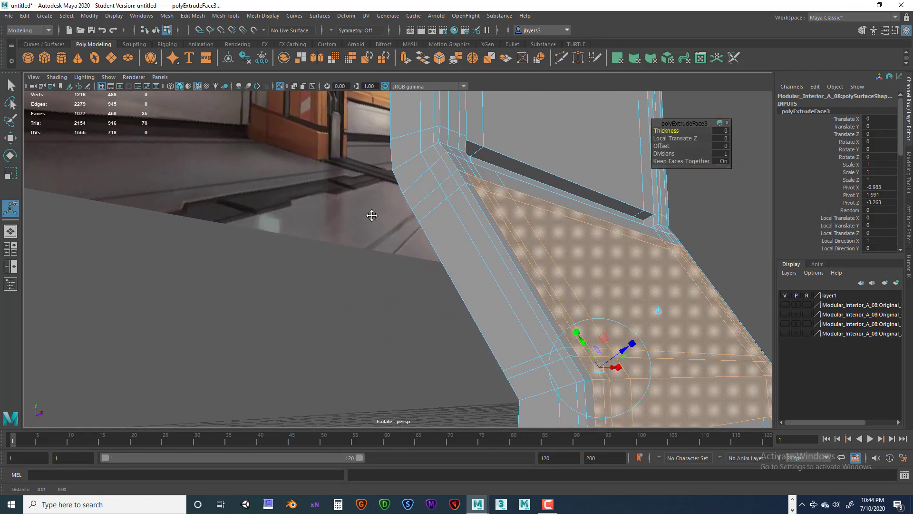
{"action": "middle_click_drag", "start_coordinate": [371, 212], "coordinate": [338, 216], "text": "alt"}
{"action": "left_click_drag", "start_coordinate": [548, 343], "coordinate": [550, 348]}
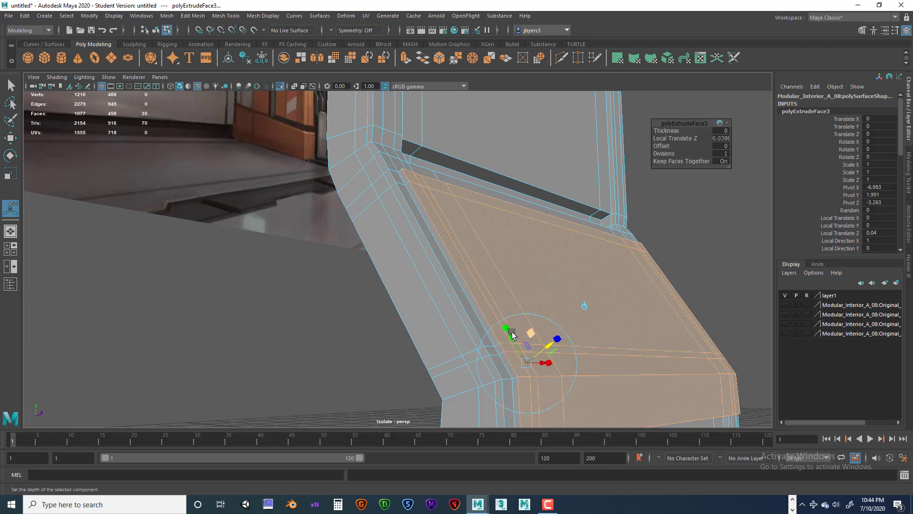
{"action": "scroll", "coordinate": [512, 334], "scroll_direction": "down", "scroll_amount": 3}
{"action": "left_click_drag", "start_coordinate": [556, 326], "coordinate": [530, 332], "text": "alt"}
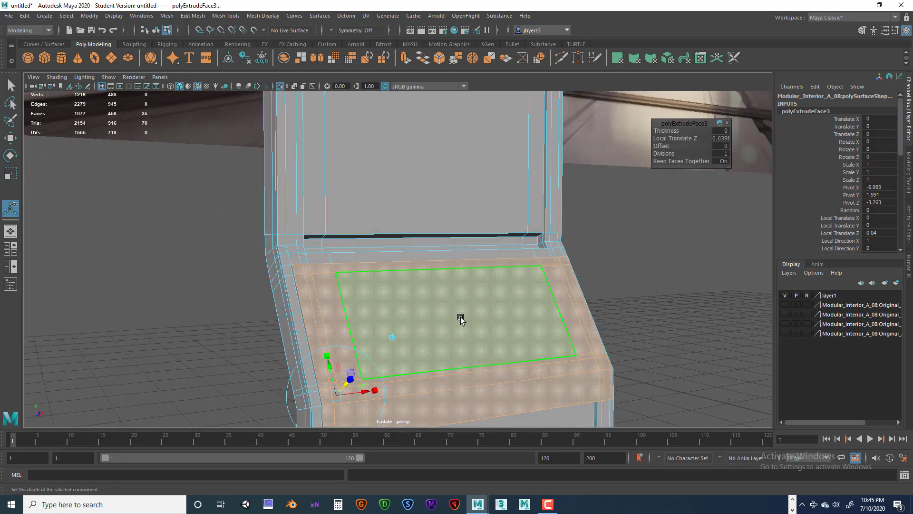
{"action": "key", "text": "q"}
{"action": "left_click", "coordinate": [623, 249]}
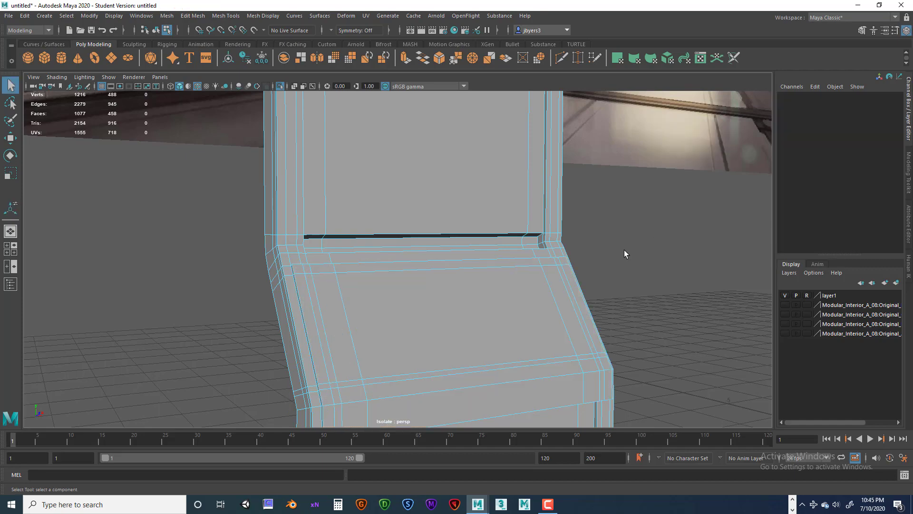
Examine the extruded lower panel and the whole wall piece from several angles and compare them with the reference image.
{"action": "left_click_drag", "start_coordinate": [500, 307], "coordinate": [527, 257], "text": "alt"}
{"action": "scroll", "coordinate": [525, 257], "scroll_direction": "down", "scroll_amount": 5}
{"action": "scroll", "coordinate": [450, 267], "scroll_direction": "down", "scroll_amount": 5}
{"action": "left_click_drag", "start_coordinate": [376, 217], "coordinate": [363, 299], "text": "alt"}
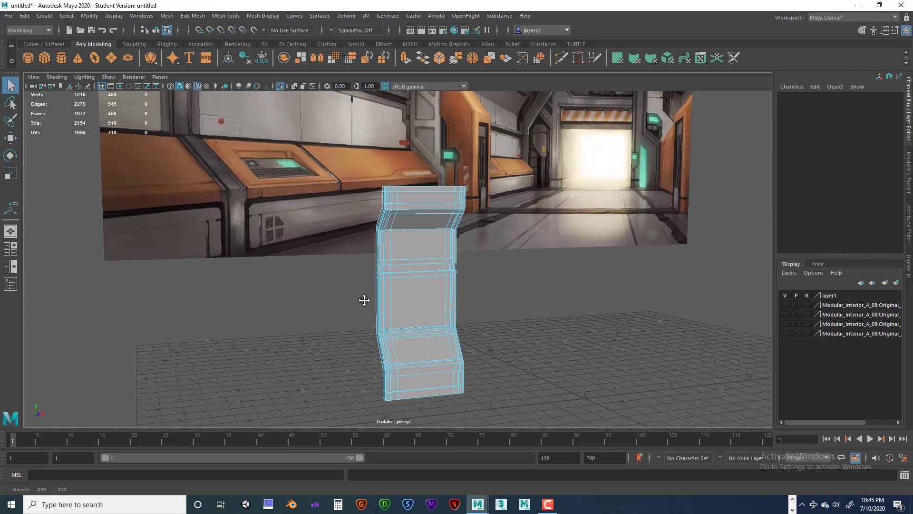
{"action": "scroll", "coordinate": [382, 297], "scroll_direction": "up", "scroll_amount": 5}
{"action": "middle_click_drag", "start_coordinate": [398, 296], "coordinate": [379, 262], "text": "alt"}
{"action": "scroll", "coordinate": [403, 274], "scroll_direction": "up", "scroll_amount": 4}
{"action": "left_click_drag", "start_coordinate": [379, 261], "coordinate": [414, 249], "text": "alt"}
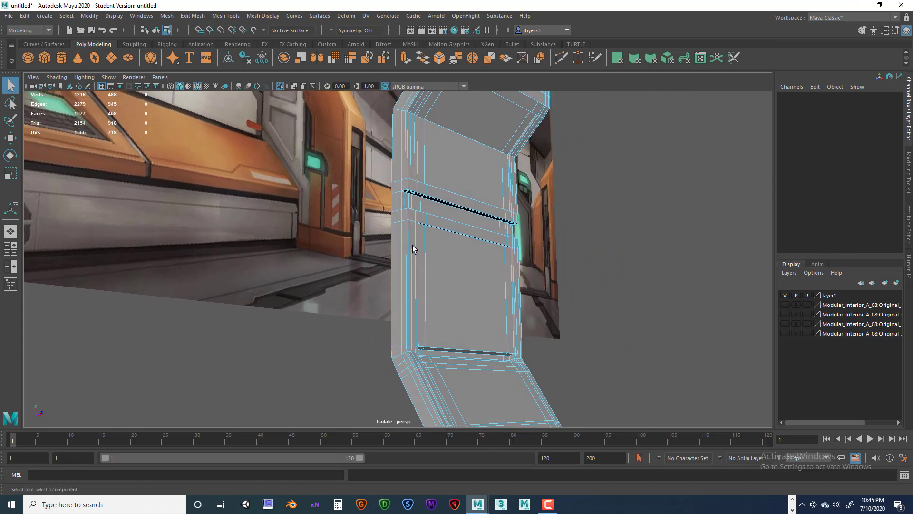
{"action": "middle_click_drag", "start_coordinate": [414, 249], "coordinate": [395, 218], "text": "alt"}
{"action": "left_click_drag", "start_coordinate": [395, 218], "coordinate": [430, 221], "text": "alt"}
{"action": "scroll", "coordinate": [471, 253], "scroll_direction": "up", "scroll_amount": 3}
{"action": "middle_click_drag", "start_coordinate": [437, 254], "coordinate": [433, 237], "text": "alt"}
{"action": "left_click_drag", "start_coordinate": [433, 237], "coordinate": [457, 251], "text": "alt"}
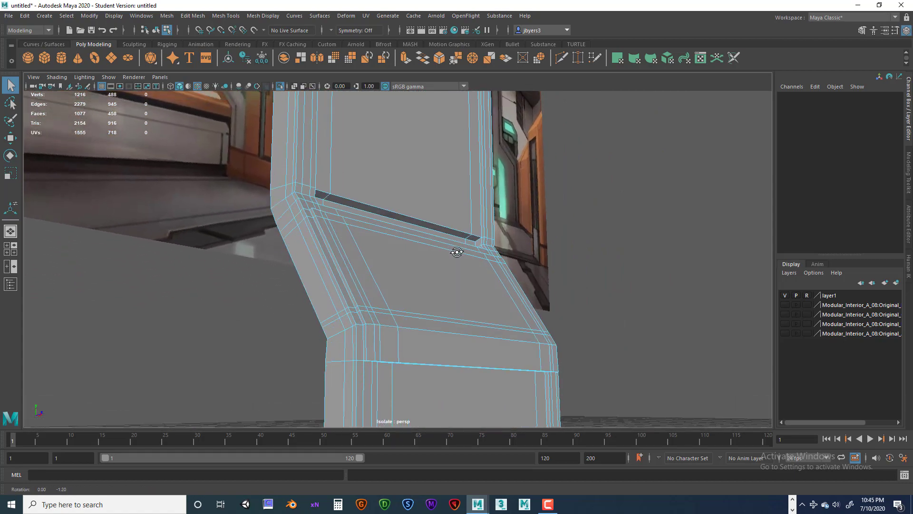
{"action": "scroll", "coordinate": [253, 219], "scroll_direction": "down", "scroll_amount": 6}
{"action": "scroll", "coordinate": [253, 227], "scroll_direction": "down", "scroll_amount": 2}
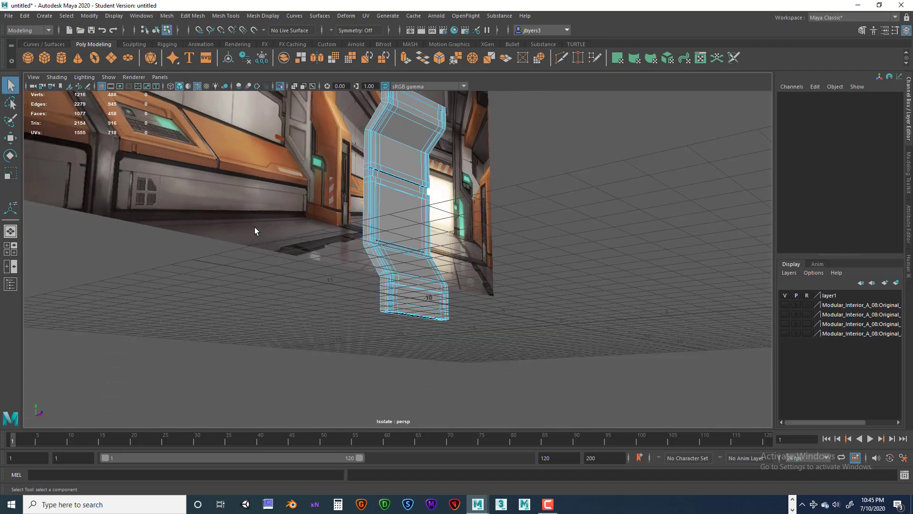
{"action": "scroll", "coordinate": [331, 234], "scroll_direction": "up", "scroll_amount": 2}
{"action": "scroll", "coordinate": [332, 234], "scroll_direction": "up", "scroll_amount": 6}
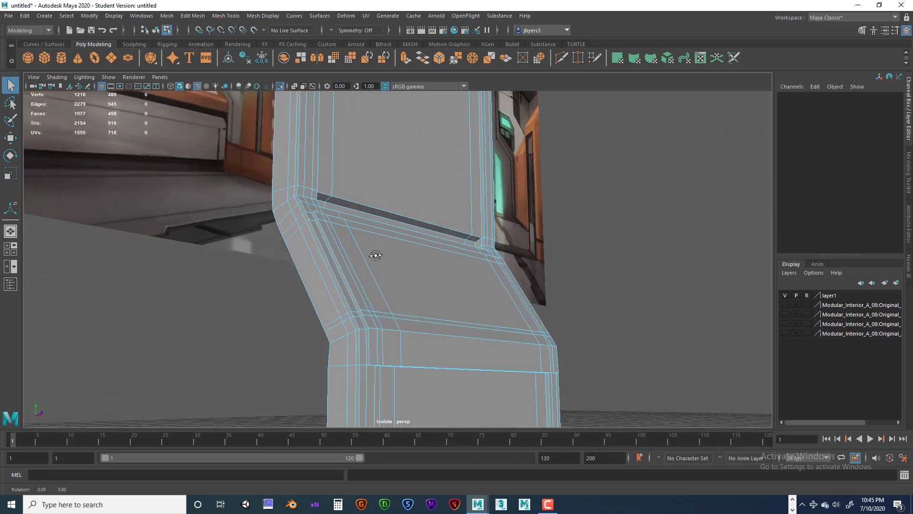
{"action": "scroll", "coordinate": [238, 233], "scroll_direction": "down", "scroll_amount": 10}
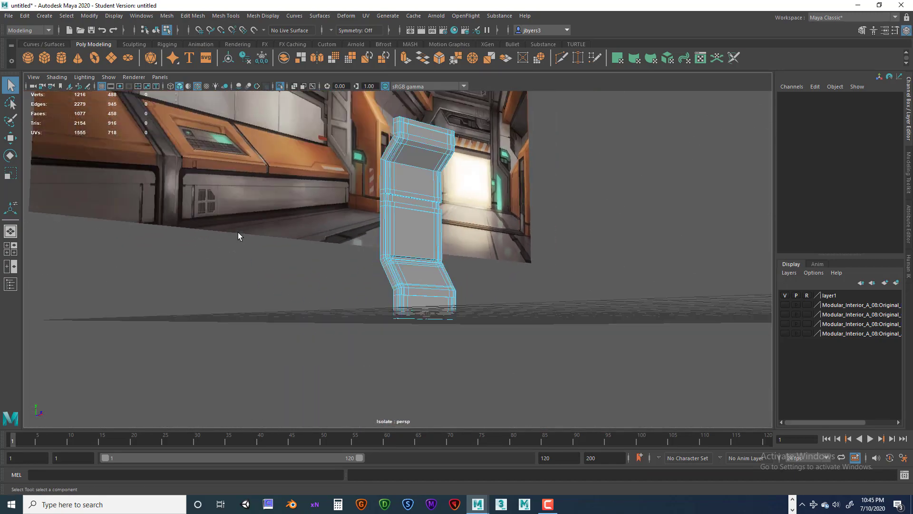
{"action": "scroll", "coordinate": [284, 217], "scroll_direction": "up", "scroll_amount": 10}
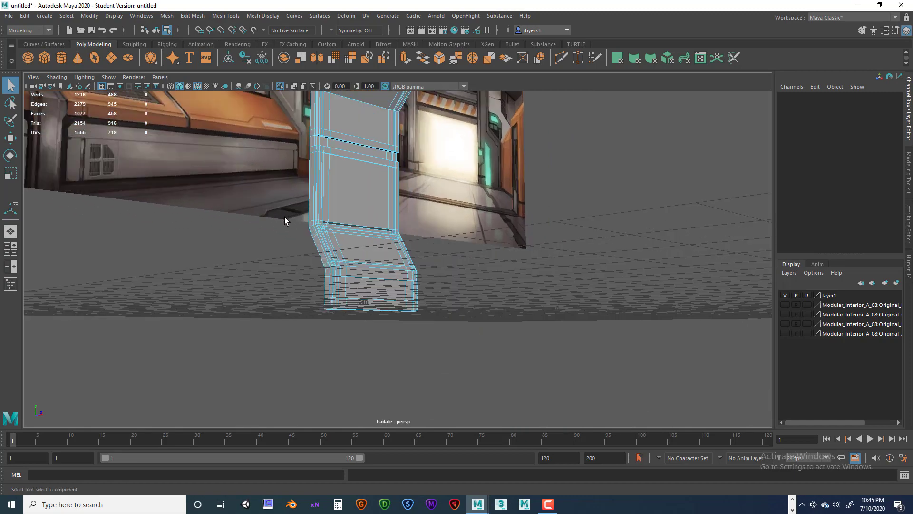
Select the row of inner faces across the lower sloped panel, inside its border strips.
{"action": "left_click_drag", "start_coordinate": [300, 264], "coordinate": [291, 185], "text": "alt"}
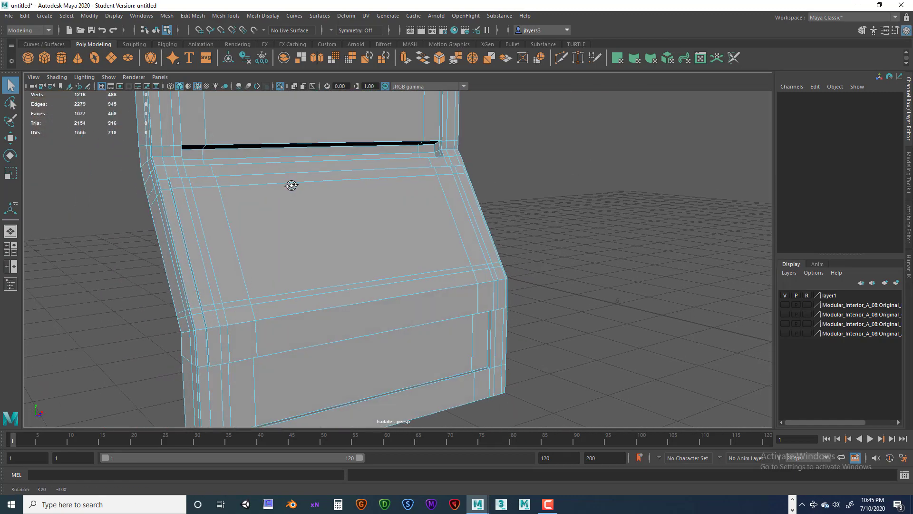
{"action": "left_click", "coordinate": [193, 198]}
{"action": "left_click", "coordinate": [404, 204], "text": "shift"}
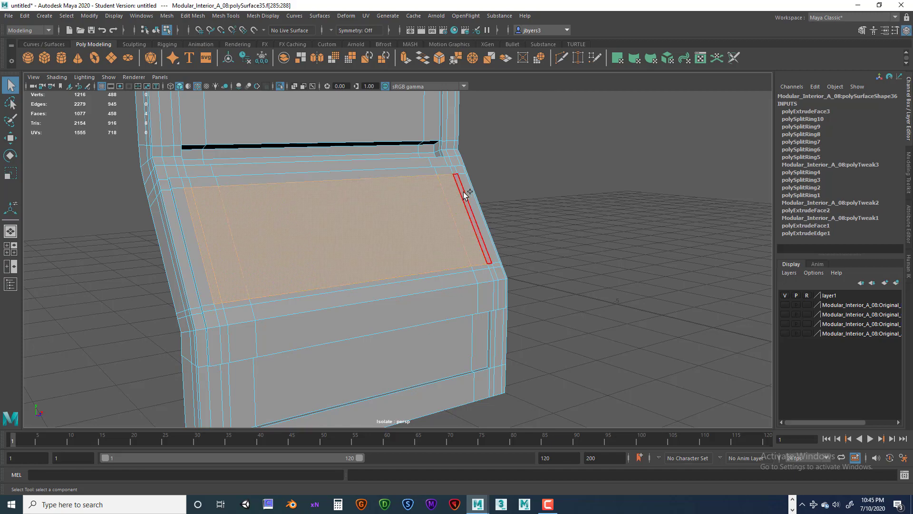
Examine the selected inner faces of the sloped panel against the orange console panels in the reference image.
{"action": "left_click_drag", "start_coordinate": [412, 238], "coordinate": [390, 227], "text": "alt"}
{"action": "scroll", "coordinate": [391, 227], "scroll_direction": "down", "scroll_amount": 4}
{"action": "scroll", "coordinate": [391, 226], "scroll_direction": "down", "scroll_amount": 5}
{"action": "middle_click_drag", "start_coordinate": [315, 230], "coordinate": [265, 268], "text": "alt"}
{"action": "scroll", "coordinate": [341, 261], "scroll_direction": "up", "scroll_amount": 5}
{"action": "left_click_drag", "start_coordinate": [341, 262], "coordinate": [404, 204], "text": "alt"}
{"action": "right_click_drag", "start_coordinate": [404, 204], "coordinate": [521, 224], "text": "alt"}
{"action": "scroll", "coordinate": [446, 218], "scroll_direction": "up", "scroll_amount": 2}
{"action": "left_click_drag", "start_coordinate": [446, 219], "coordinate": [410, 192], "text": "alt"}
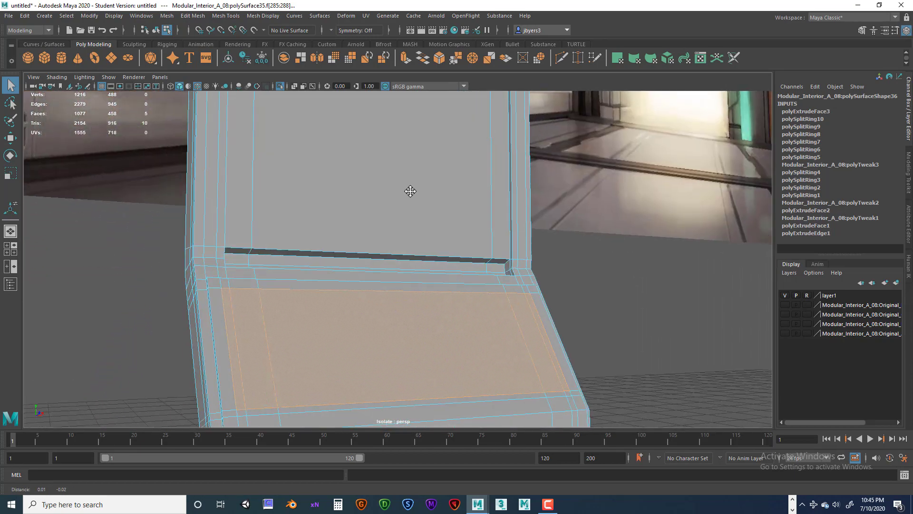
{"action": "middle_click_drag", "start_coordinate": [410, 192], "coordinate": [377, 169], "text": "alt"}
{"action": "scroll", "coordinate": [376, 171], "scroll_direction": "down", "scroll_amount": 5}
{"action": "middle_click_drag", "start_coordinate": [271, 186], "coordinate": [287, 198], "text": "alt"}
{"action": "right_click_drag", "start_coordinate": [287, 198], "coordinate": [373, 233], "text": "alt"}
{"action": "left_click_drag", "start_coordinate": [374, 230], "coordinate": [378, 236], "text": "alt"}
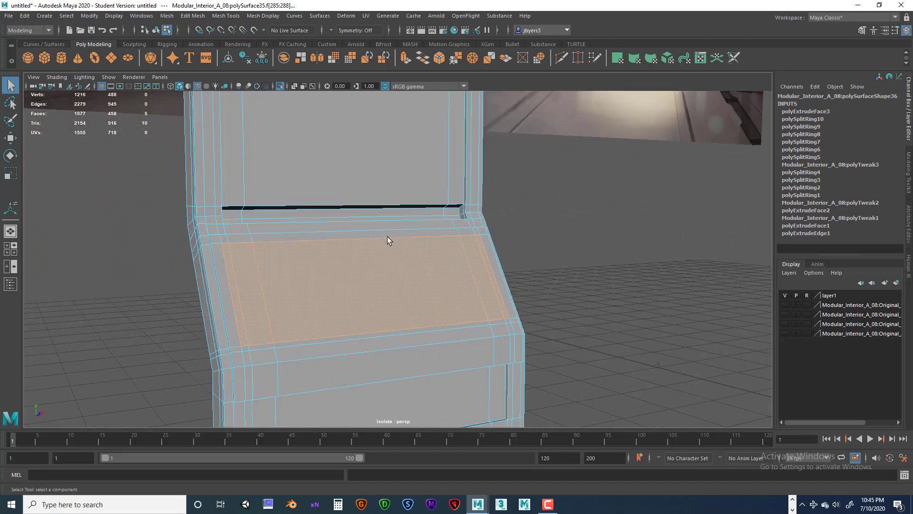
Extrude the selected inner faces of the sloped panel outward with a local Z translation of about 0.071.
{"action": "scroll", "coordinate": [387, 237], "scroll_direction": "up", "scroll_amount": 3}
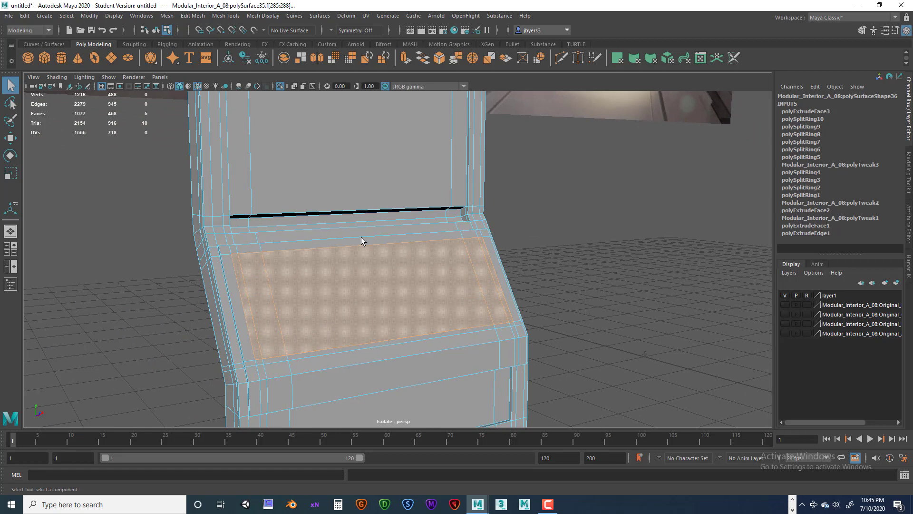
{"action": "key", "text": "ctrl+e"}
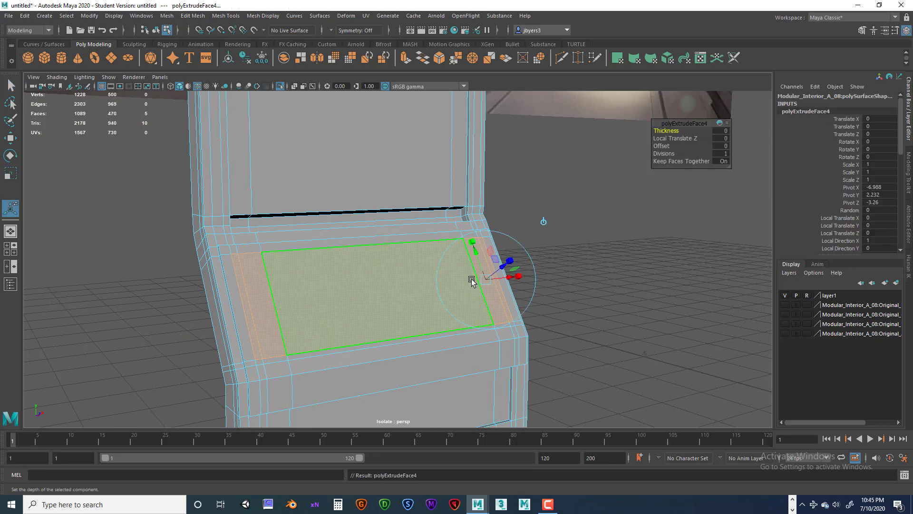
{"action": "left_click_drag", "start_coordinate": [503, 269], "coordinate": [505, 269]}
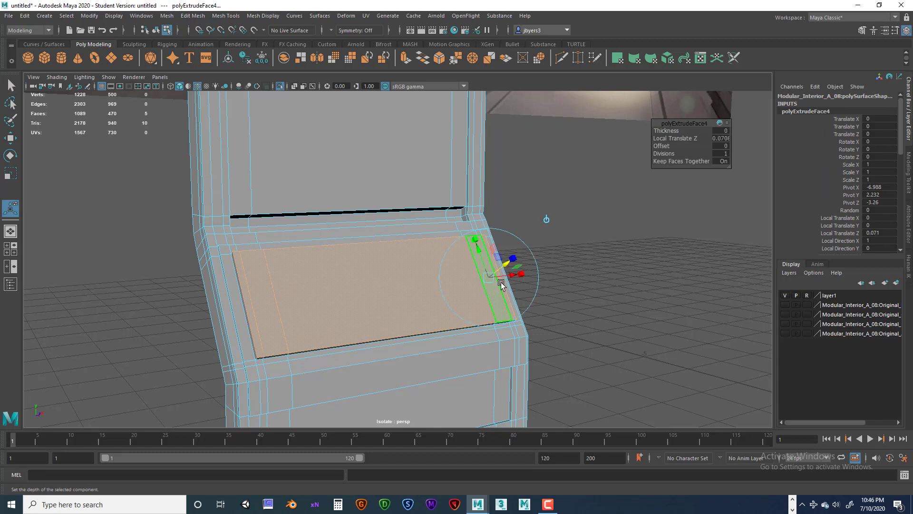
Try to narrow the raised inner panel along its width by scaling it with the extrude manipulator.
{"action": "left_click_drag", "start_coordinate": [525, 275], "coordinate": [523, 275]}
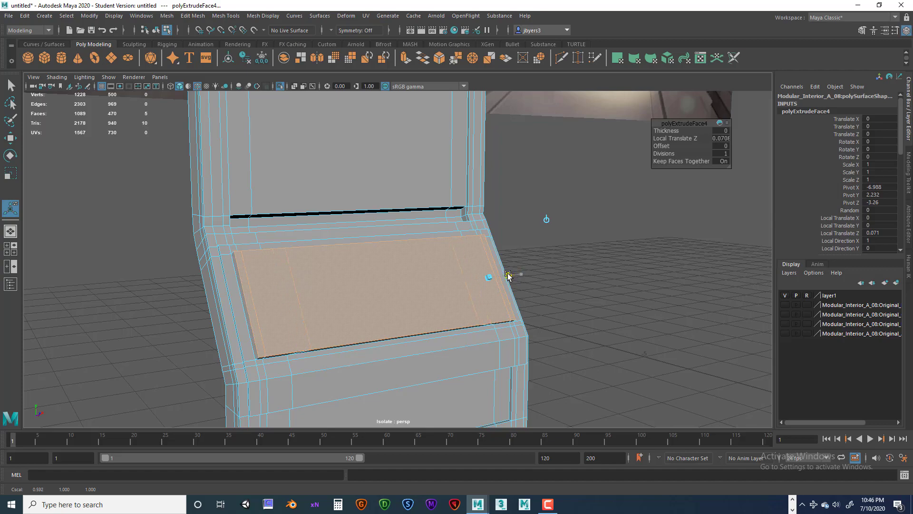
{"action": "left_click_drag", "start_coordinate": [513, 274], "coordinate": [432, 249]}
{"action": "left_click_drag", "start_coordinate": [500, 224], "coordinate": [493, 222]}
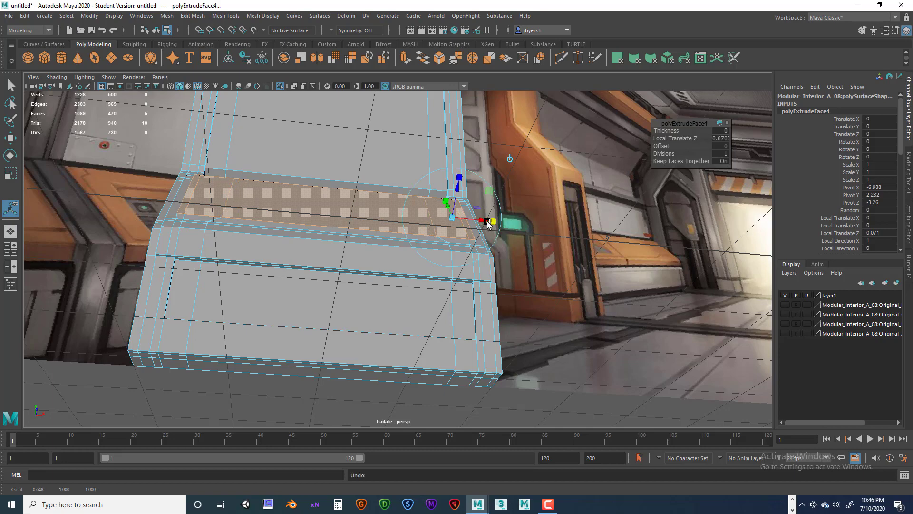
{"action": "left_click_drag", "start_coordinate": [487, 223], "coordinate": [485, 224]}
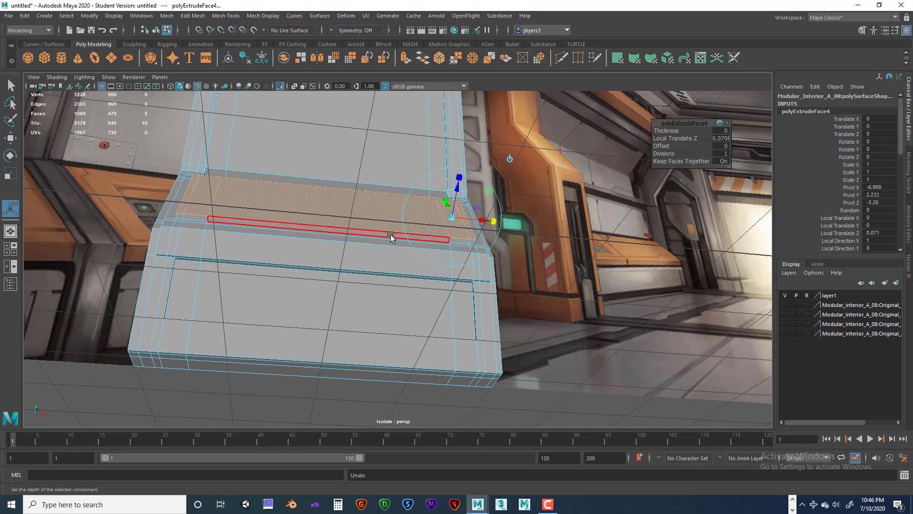
{"action": "left_click_drag", "start_coordinate": [394, 236], "coordinate": [489, 306], "text": "alt"}
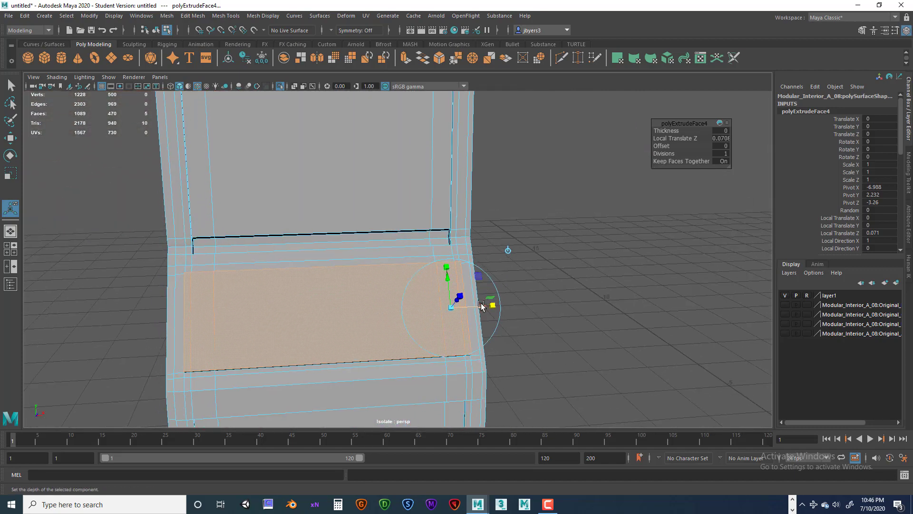
Try to narrow the raised panel faces along their width with the Scale tool and undo the scaling.
{"action": "key", "text": "r"}
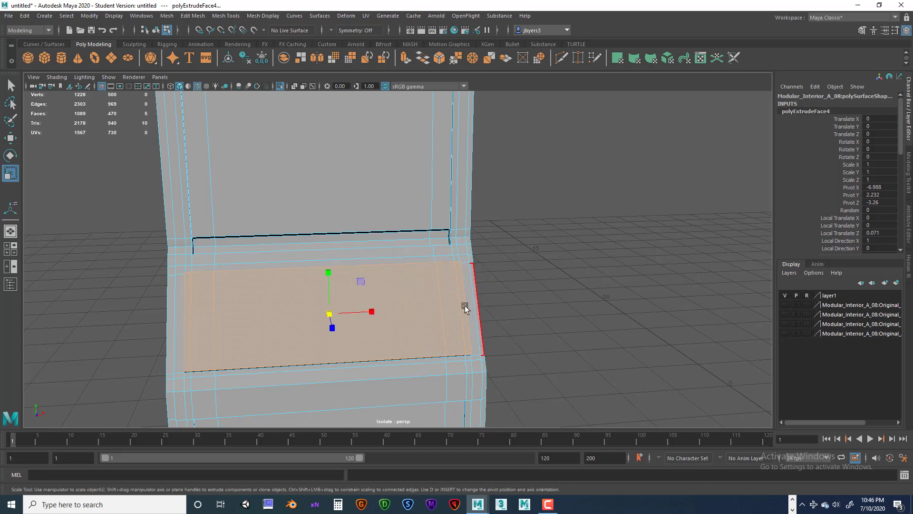
{"action": "key", "text": "f"}
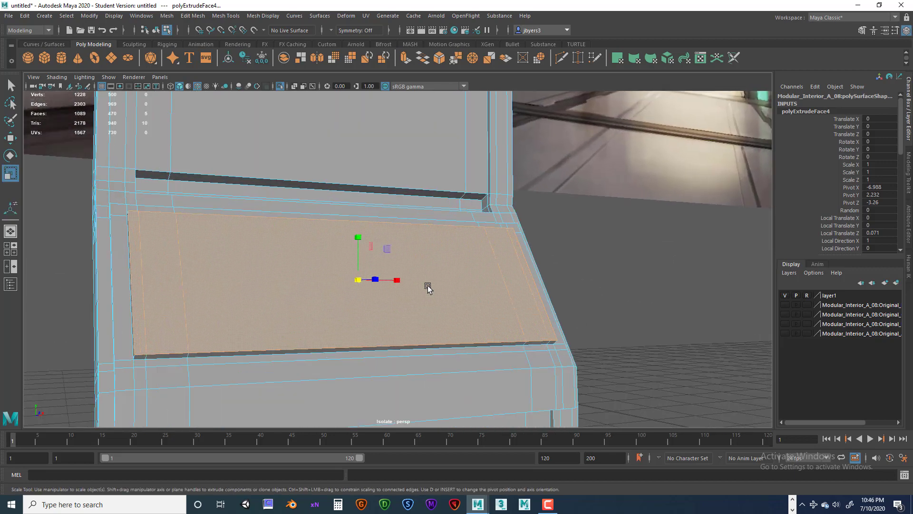
{"action": "left_click_drag", "start_coordinate": [397, 278], "coordinate": [454, 259]}
{"action": "key", "text": "ctrl+z"}
{"action": "middle_click_drag", "start_coordinate": [453, 259], "coordinate": [456, 252], "text": "alt"}
{"action": "left_click_drag", "start_coordinate": [456, 253], "coordinate": [418, 234], "text": "alt"}
{"action": "scroll", "coordinate": [455, 257], "scroll_direction": "up", "scroll_amount": 2}
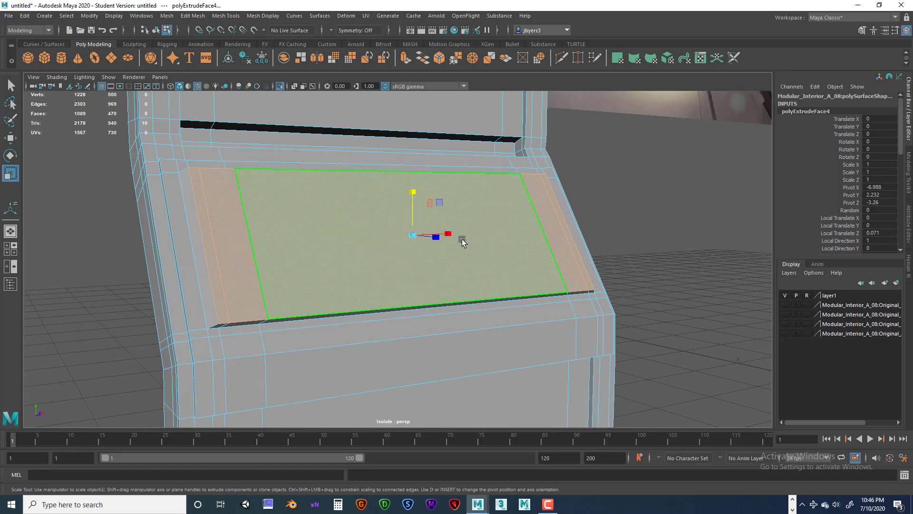
{"action": "key", "text": "ctrl+z"}
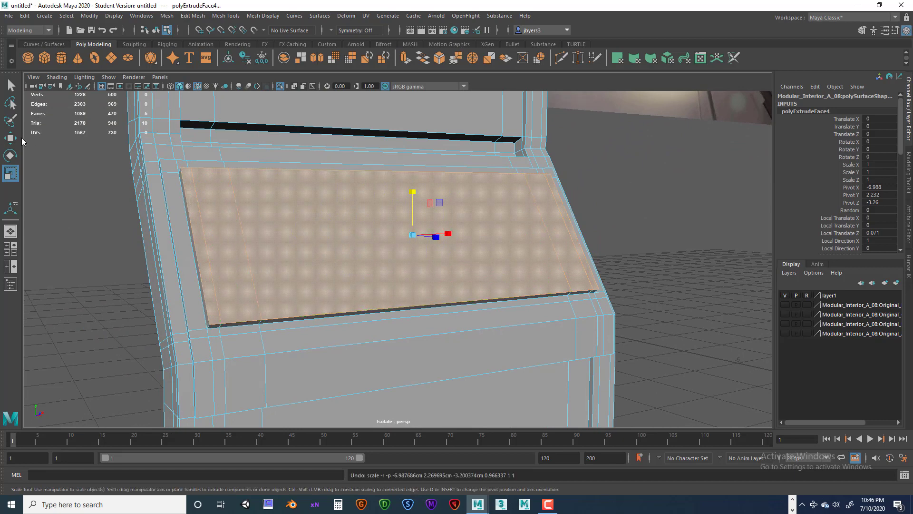
Set the Scale tool's transform constraint to Edge and select only the vertical strip face near the raised panel's left end.
{"action": "double_click", "coordinate": [10, 172]}
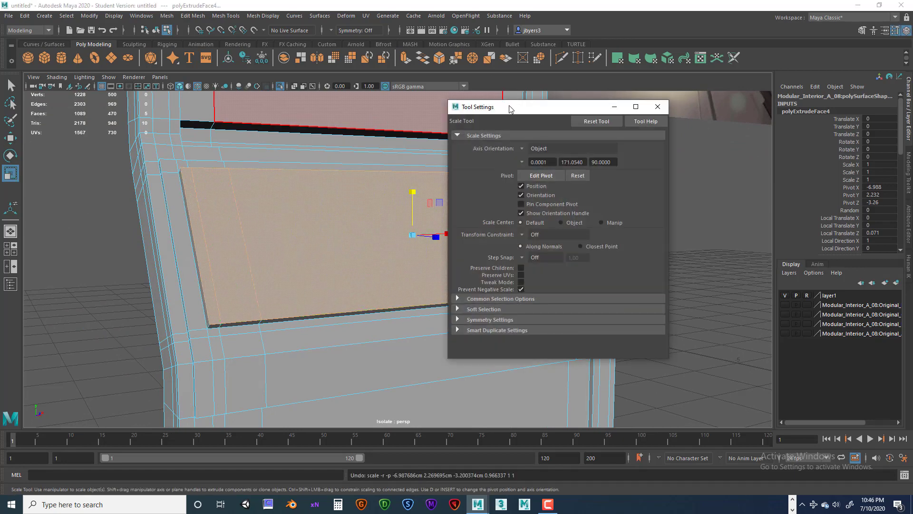
{"action": "left_click_drag", "start_coordinate": [509, 108], "coordinate": [92, 124]}
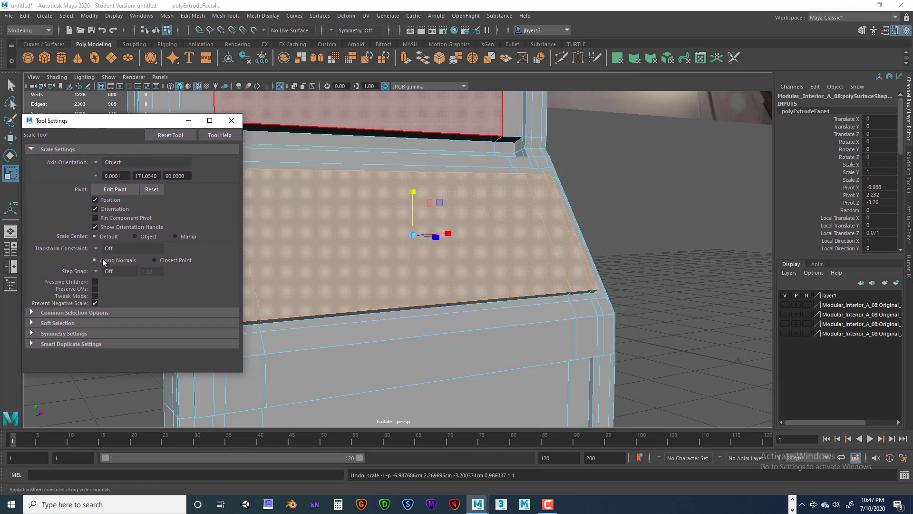
{"action": "left_click", "coordinate": [95, 246]}
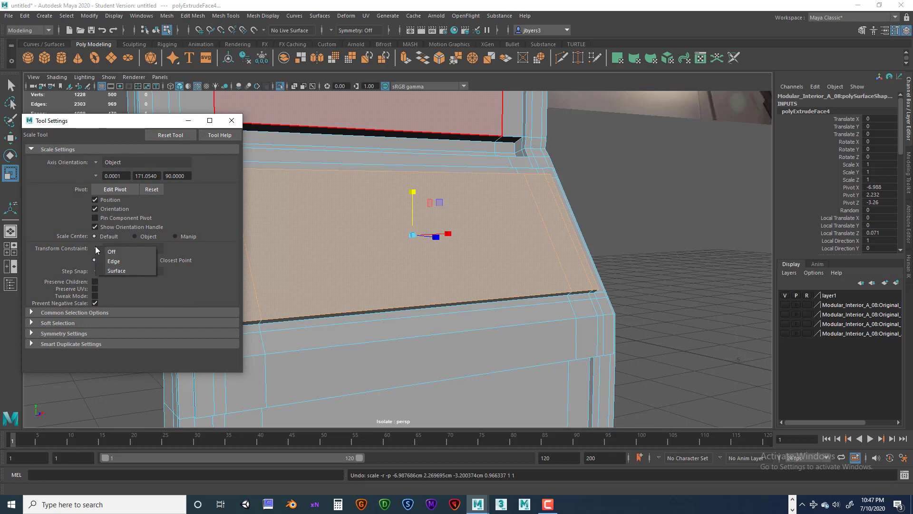
{"action": "left_click", "coordinate": [118, 259]}
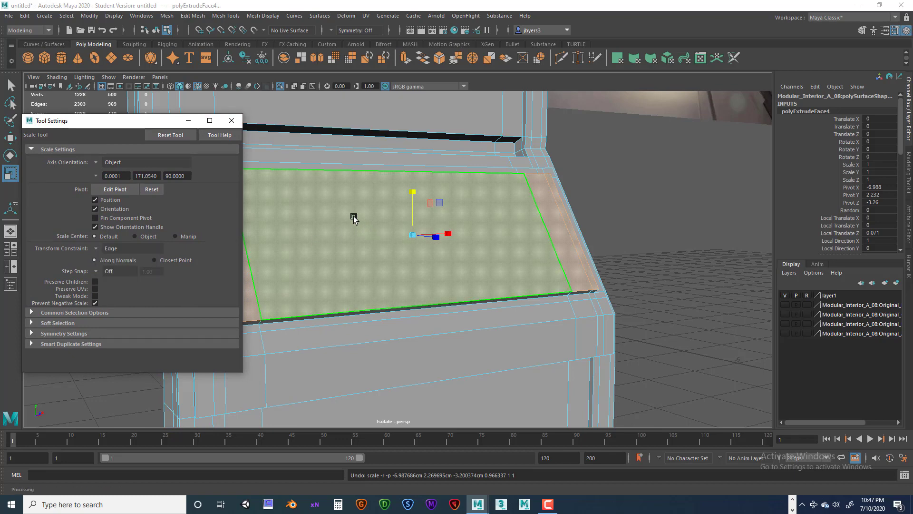
{"action": "left_click", "coordinate": [248, 266]}
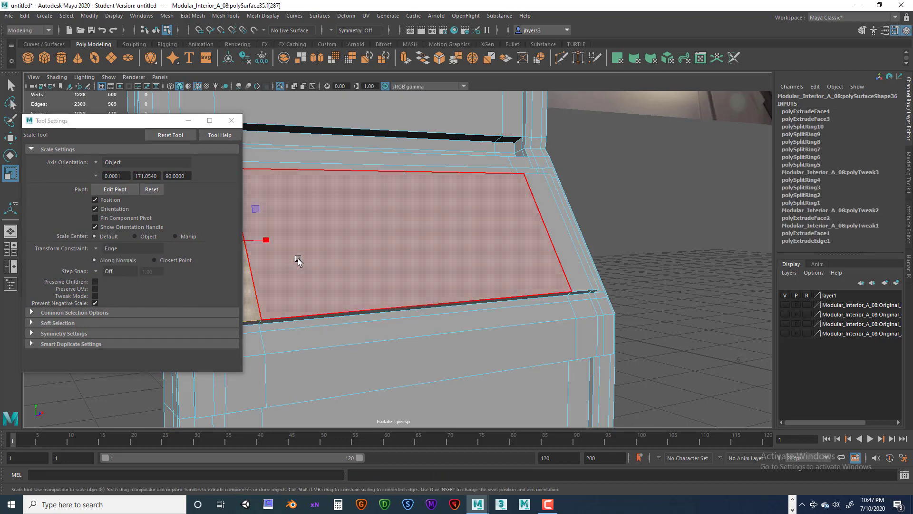
{"action": "left_click_drag", "start_coordinate": [341, 209], "coordinate": [434, 175], "text": "alt"}
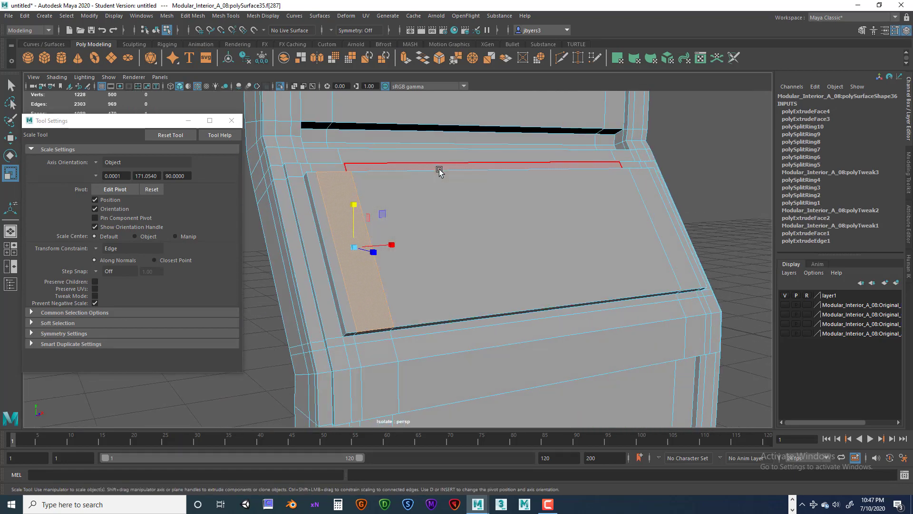
Try the Custom axis orientation for the Scale tool on the vertical edge near the raised panel's left end.
{"action": "right_click", "coordinate": [439, 171]}
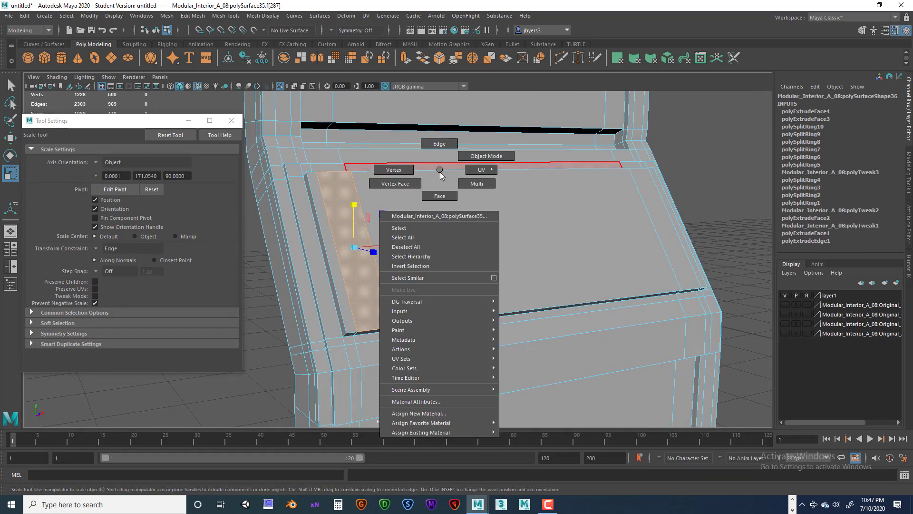
{"action": "left_click", "coordinate": [440, 143]}
{"action": "left_click", "coordinate": [364, 220]}
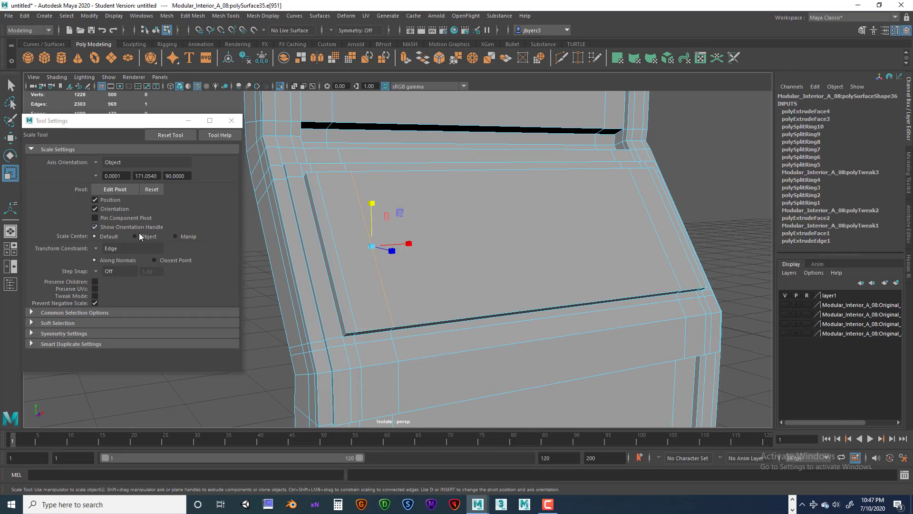
{"action": "left_click", "coordinate": [98, 247]}
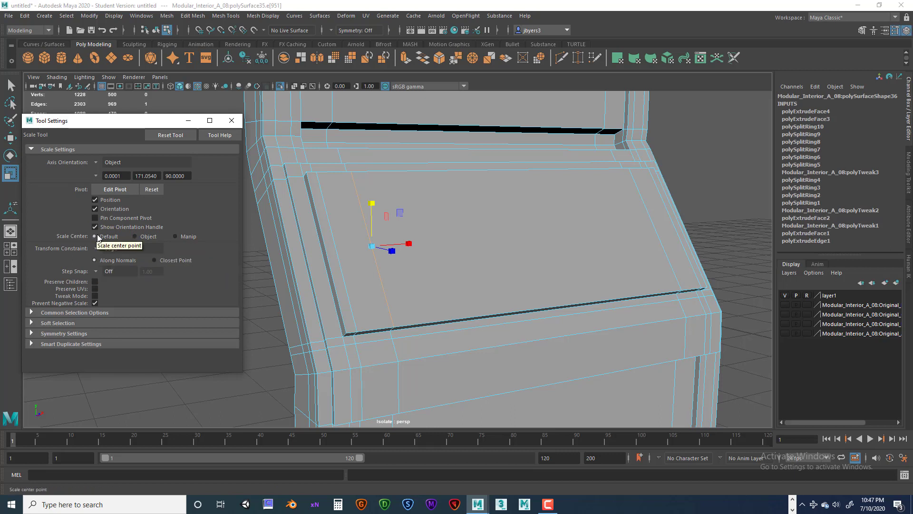
{"action": "left_click", "coordinate": [95, 163]}
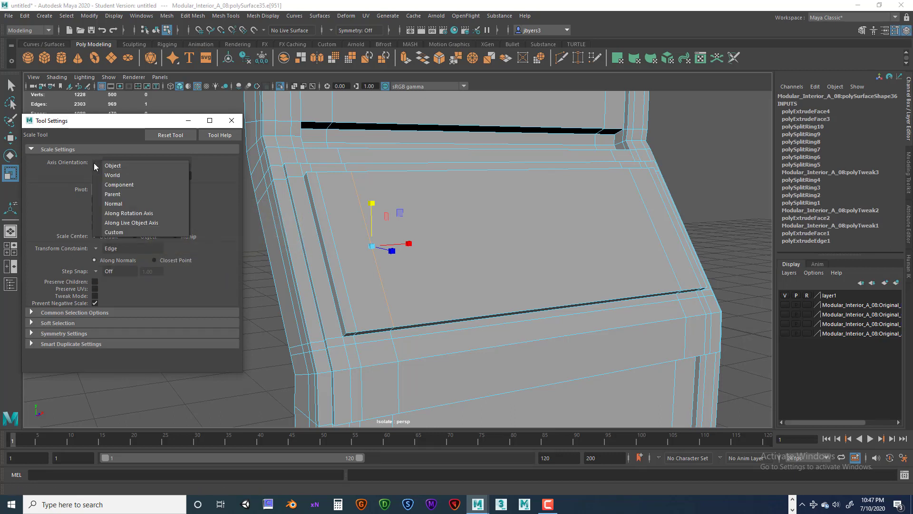
{"action": "left_click", "coordinate": [93, 165]}
{"action": "left_click", "coordinate": [94, 162]}
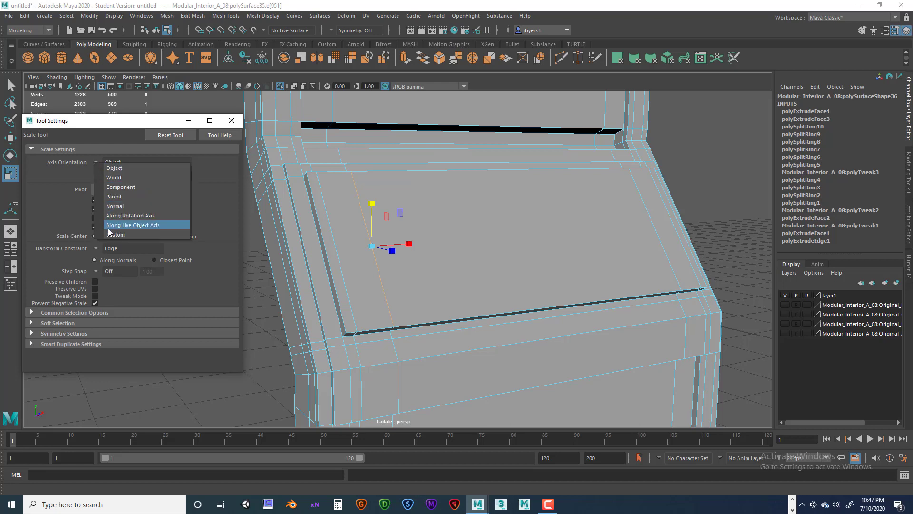
{"action": "left_click", "coordinate": [172, 236]}
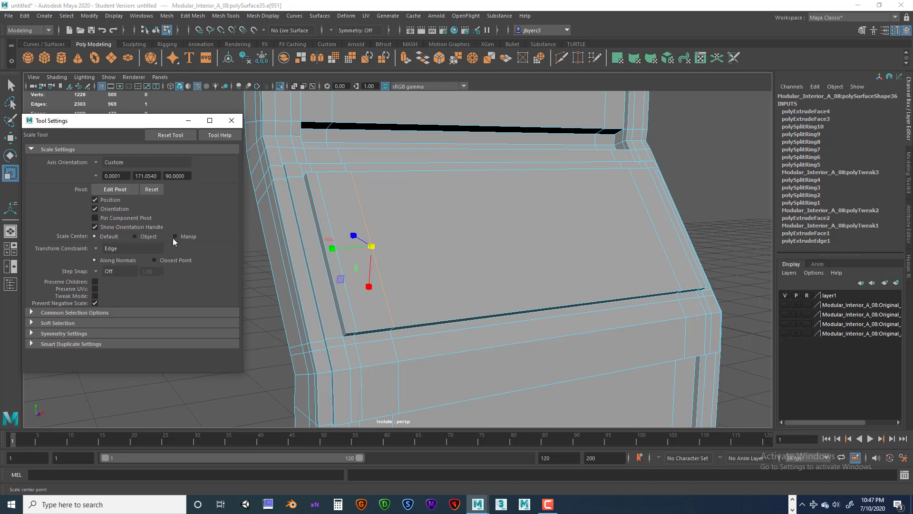
{"action": "left_click", "coordinate": [106, 248]}
{"action": "left_click", "coordinate": [133, 263]}
{"action": "left_click_drag", "start_coordinate": [390, 245], "coordinate": [279, 240], "text": "alt"}
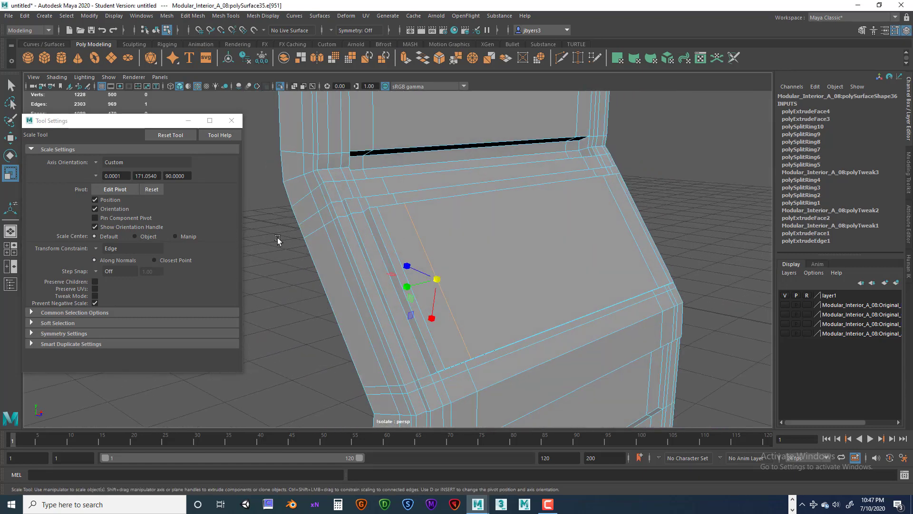
Set the Scale tool's axis orientation to Normal.
{"action": "left_click", "coordinate": [96, 162]}
{"action": "left_click", "coordinate": [115, 202]}
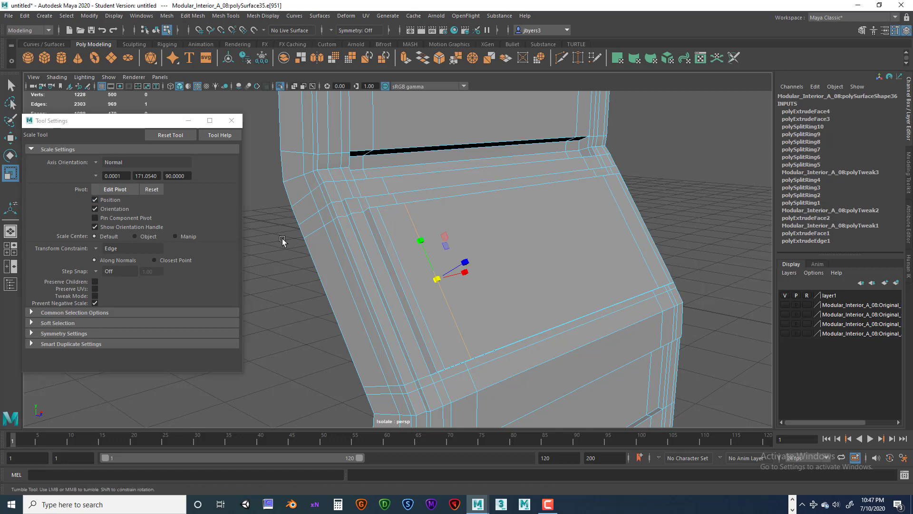
{"action": "left_click_drag", "start_coordinate": [283, 241], "coordinate": [347, 235], "text": "alt"}
Select all front faces of the raised panel on the lower slope, including the narrow strips at both ends.
{"action": "right_click", "coordinate": [516, 229]}
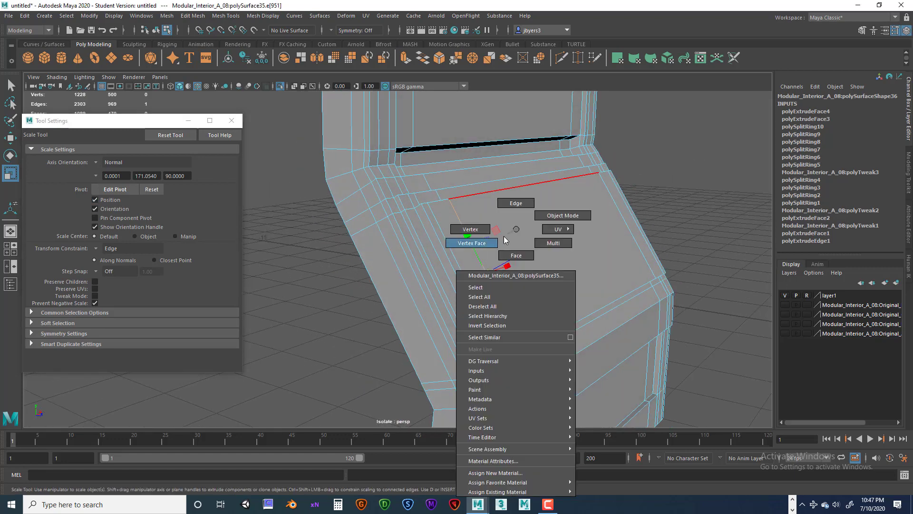
{"action": "right_click_drag", "start_coordinate": [504, 237], "coordinate": [509, 255]}
{"action": "left_click_drag", "start_coordinate": [449, 245], "coordinate": [381, 230], "text": "alt"}
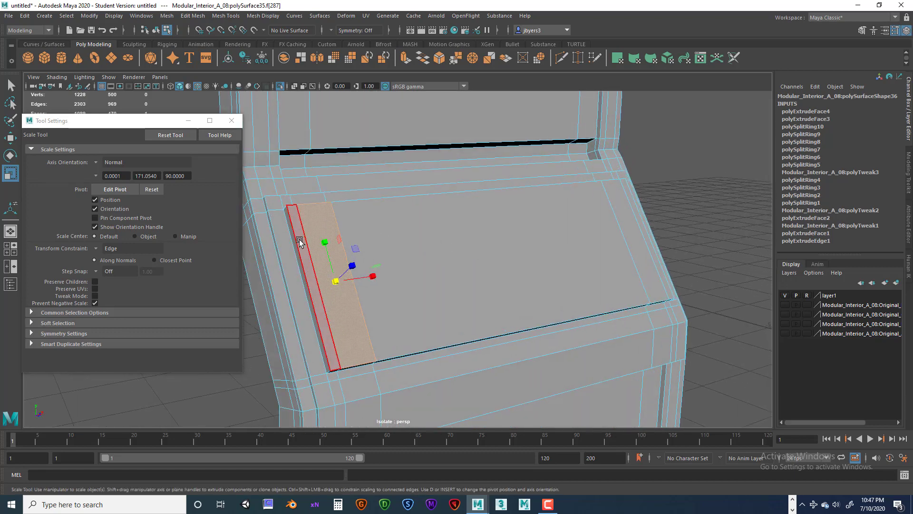
{"action": "left_click", "coordinate": [299, 242], "text": "shift"}
{"action": "left_click", "coordinate": [395, 229], "text": "shift"}
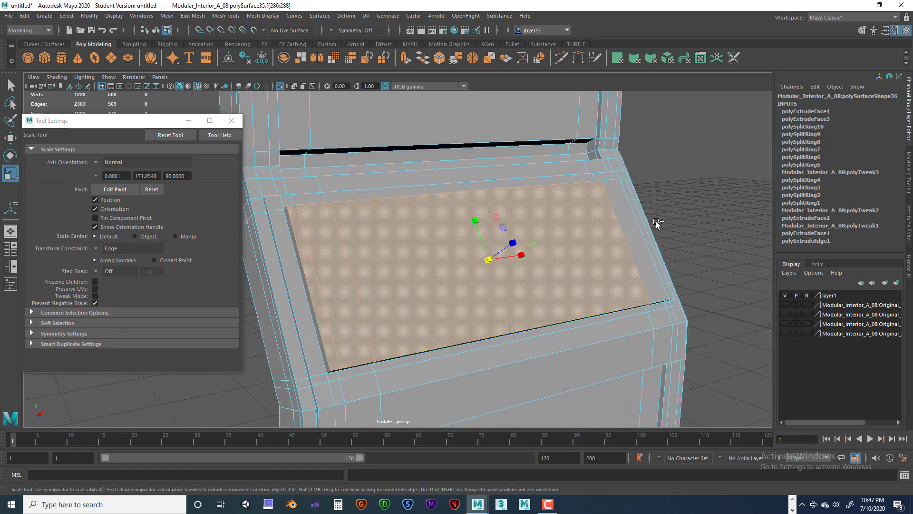
{"action": "left_click", "coordinate": [627, 212], "text": "shift"}
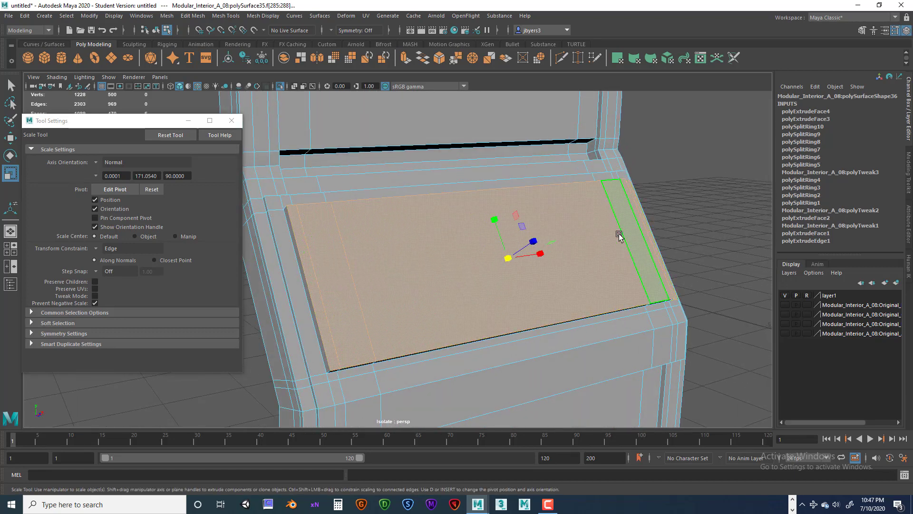
{"action": "left_click_drag", "start_coordinate": [619, 236], "coordinate": [549, 247], "text": "alt"}
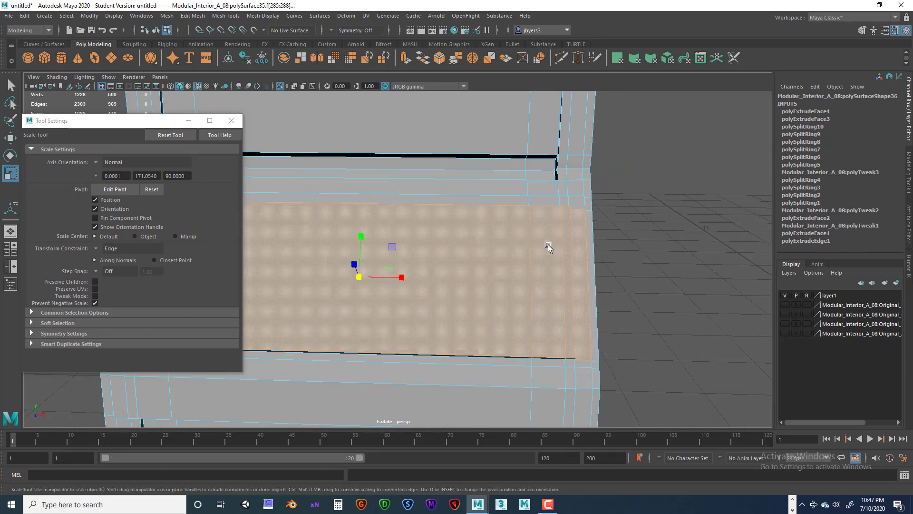
{"action": "left_click", "coordinate": [581, 247], "text": "ctrl"}
{"action": "left_click", "coordinate": [454, 248], "text": "ctrl"}
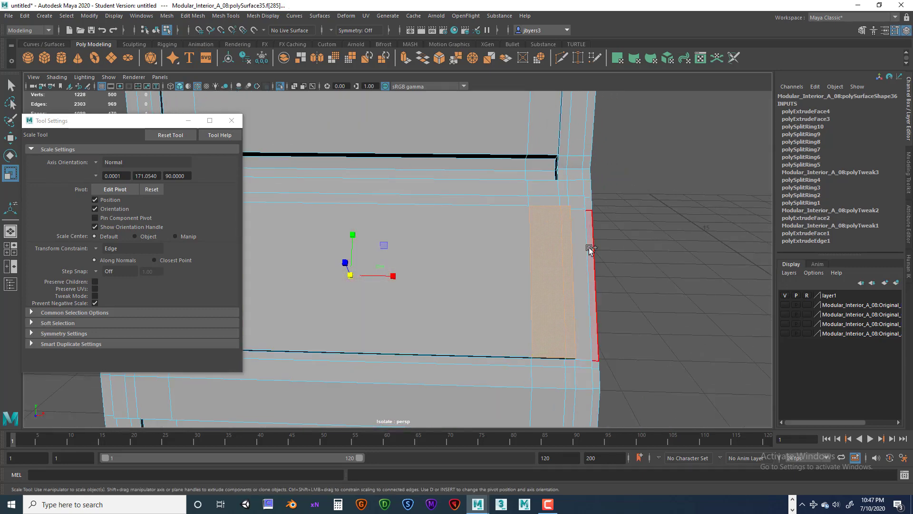
{"action": "key", "text": "ctrl+z"}
{"action": "left_click_drag", "start_coordinate": [644, 237], "coordinate": [480, 227], "text": "alt"}
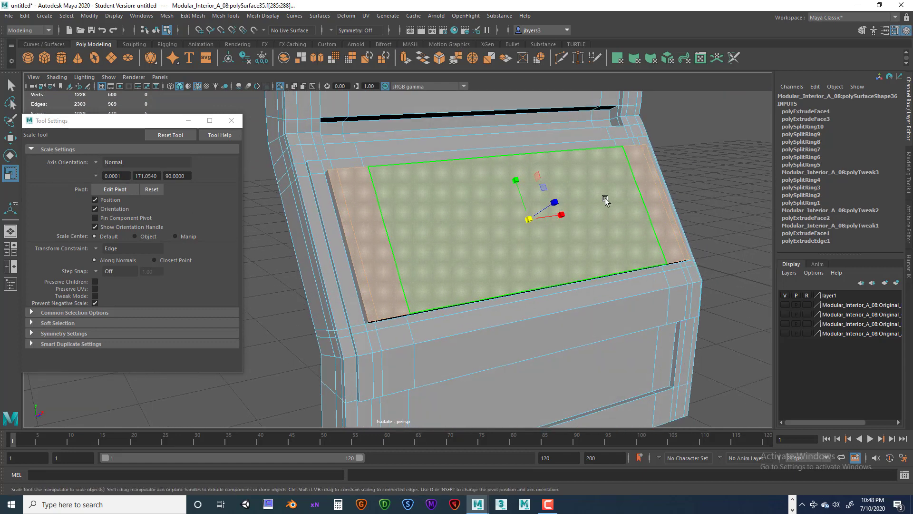
Scale the selected panel faces slightly inward along their height and width with the edge-constrained Scale tool.
{"action": "left_click_drag", "start_coordinate": [563, 216], "coordinate": [580, 240]}
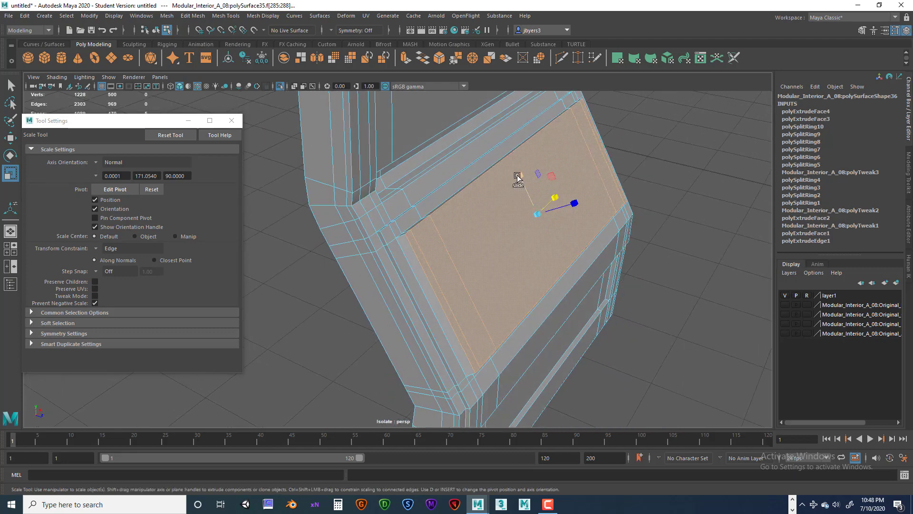
{"action": "left_click_drag", "start_coordinate": [520, 179], "coordinate": [457, 175]}
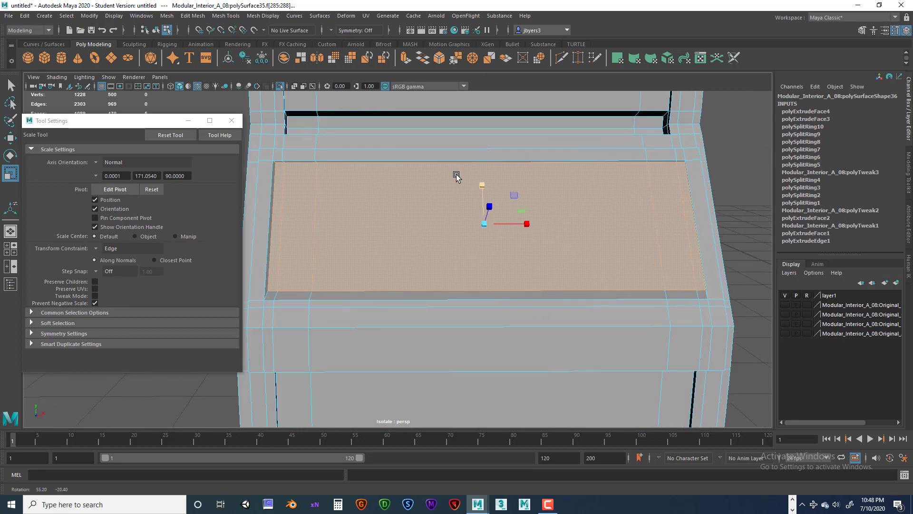
{"action": "left_click_drag", "start_coordinate": [529, 224], "coordinate": [527, 223]}
{"action": "left_click", "coordinate": [213, 252]}
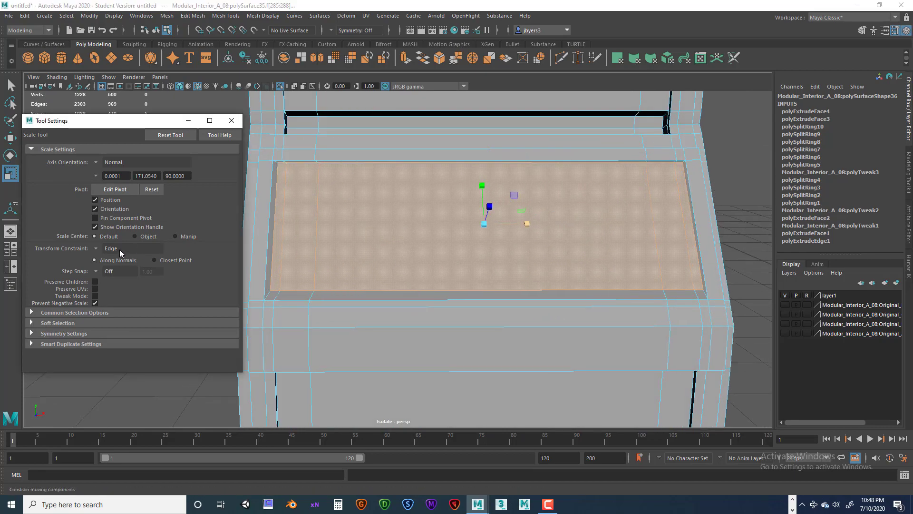
Switch to the Move tool for the selected panel faces and set its axis orientation to Custom.
{"action": "left_click_drag", "start_coordinate": [469, 243], "coordinate": [443, 241], "text": "alt"}
{"action": "left_click_drag", "start_coordinate": [401, 235], "coordinate": [471, 243], "text": "alt"}
{"action": "key", "text": "w"}
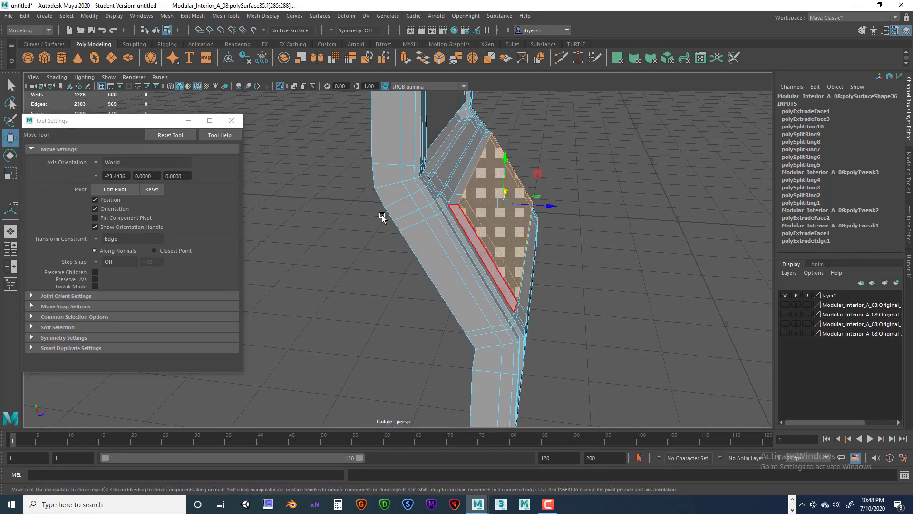
{"action": "left_click", "coordinate": [95, 162]}
{"action": "left_click", "coordinate": [96, 164]}
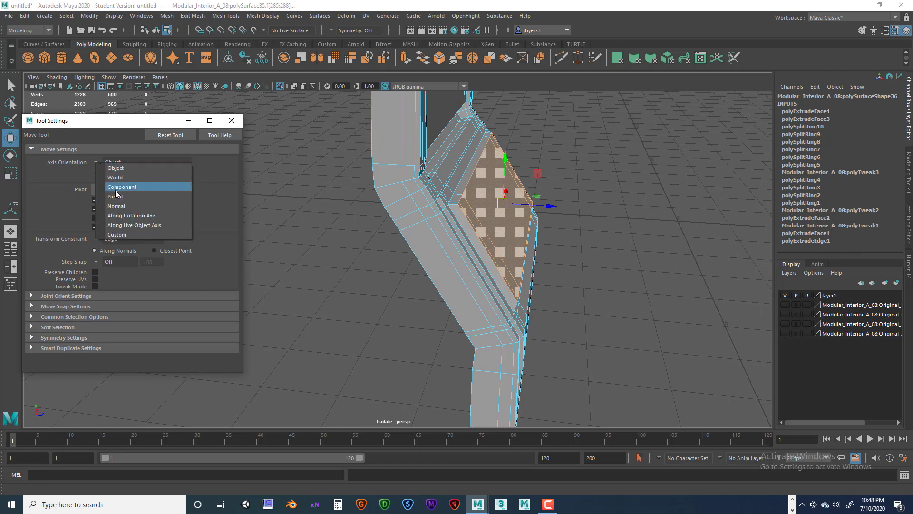
{"action": "left_click", "coordinate": [114, 206]}
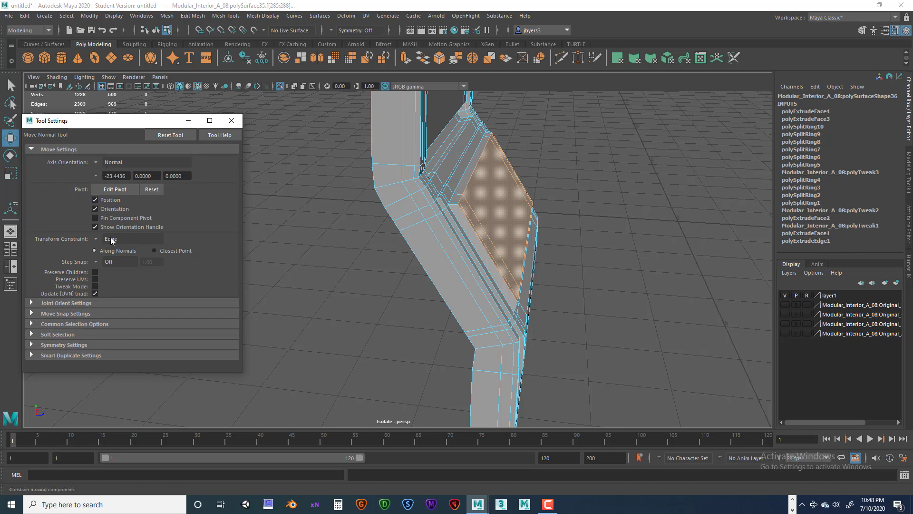
{"action": "left_click", "coordinate": [97, 162]}
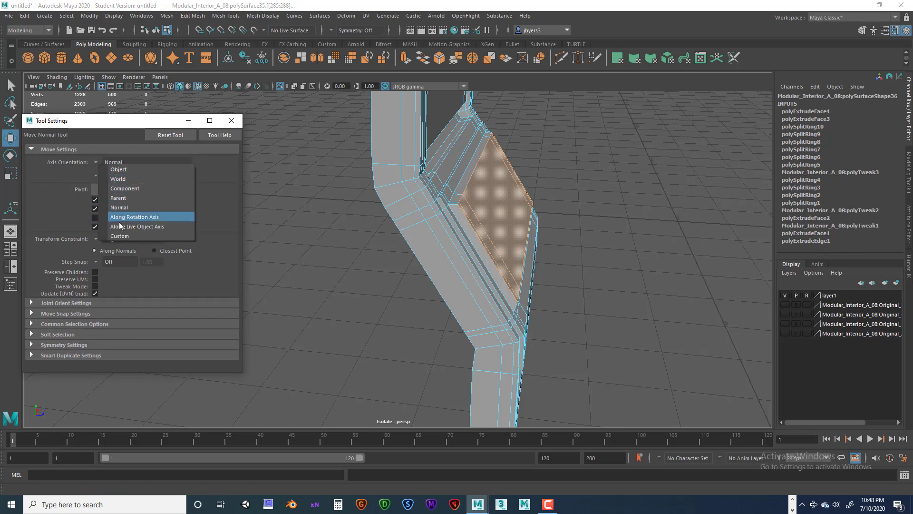
{"action": "left_click", "coordinate": [121, 236]}
Slide the selected panel faces perpendicular to the slope with the edge-constrained Move tool, and close the tool settings.
{"action": "left_click_drag", "start_coordinate": [480, 204], "coordinate": [544, 197], "text": "alt"}
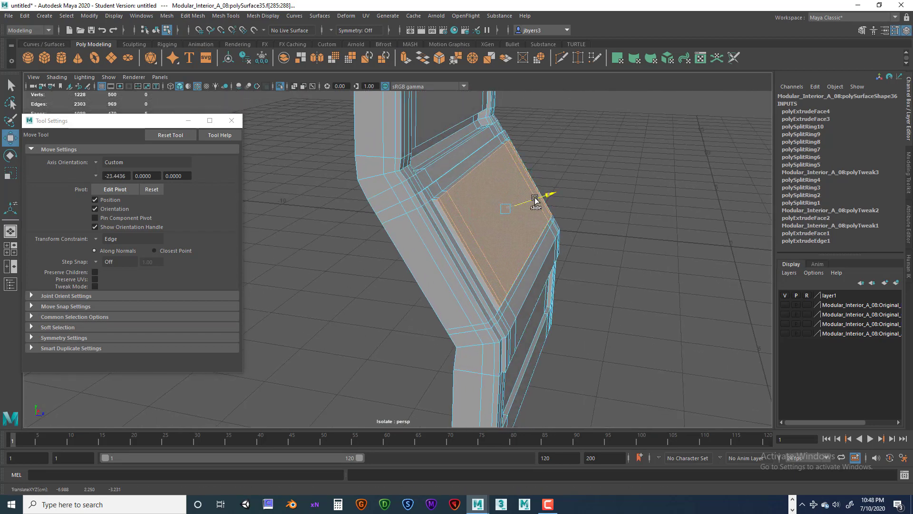
{"action": "left_click_drag", "start_coordinate": [535, 202], "coordinate": [380, 191], "text": "alt"}
{"action": "left_click_drag", "start_coordinate": [323, 184], "coordinate": [391, 225], "text": "alt"}
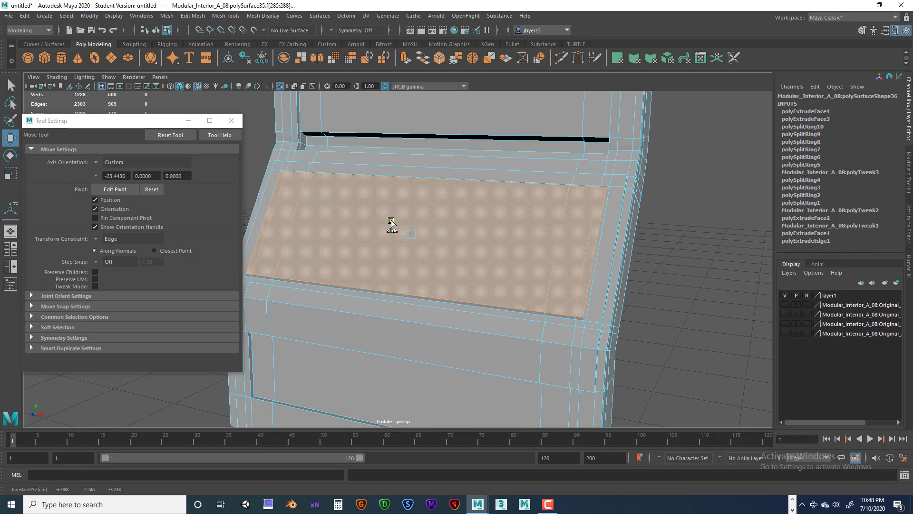
{"action": "left_click_drag", "start_coordinate": [394, 224], "coordinate": [475, 226], "text": "alt"}
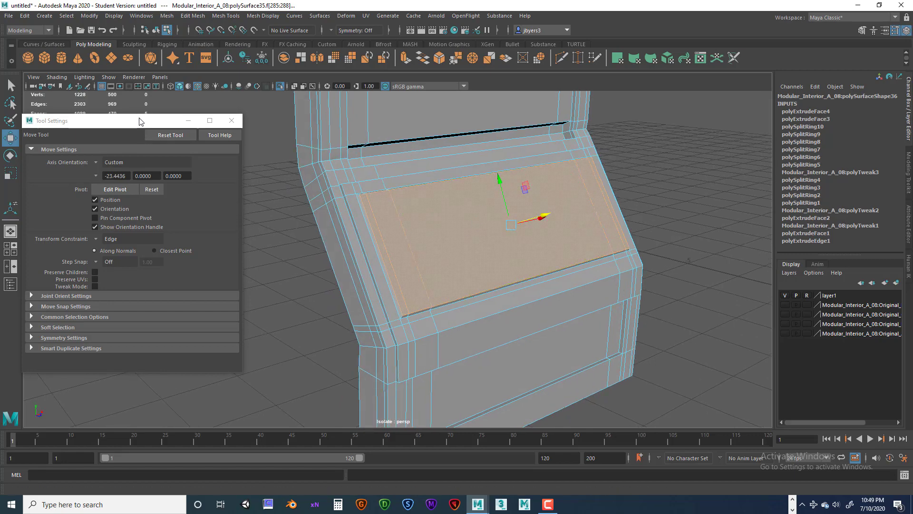
{"action": "left_click", "coordinate": [232, 122]}
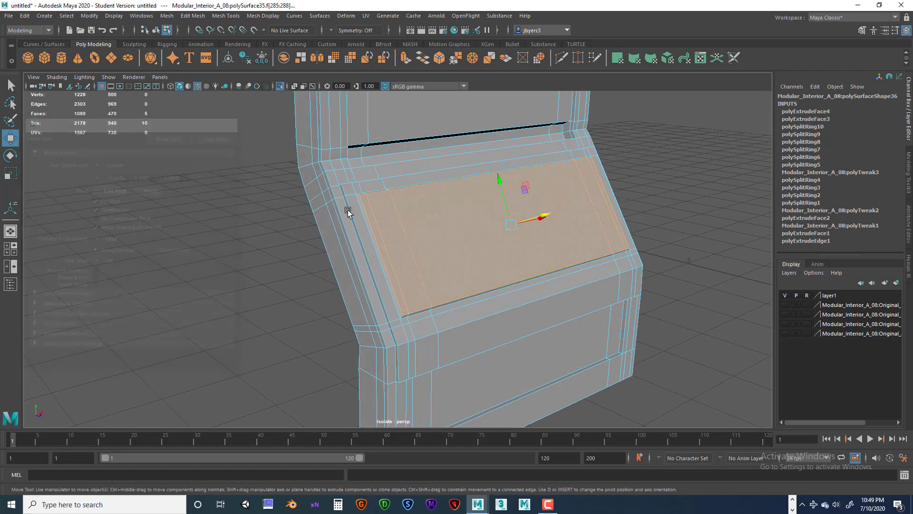
Insert two horizontal edge loops across the sloped panel, one just below its upper edge and one just above its lower edge.
{"action": "left_click_drag", "start_coordinate": [400, 214], "coordinate": [354, 205], "text": "alt"}
{"action": "left_click", "coordinate": [206, 217]}
{"action": "left_click_drag", "start_coordinate": [230, 234], "coordinate": [278, 232], "text": "alt"}
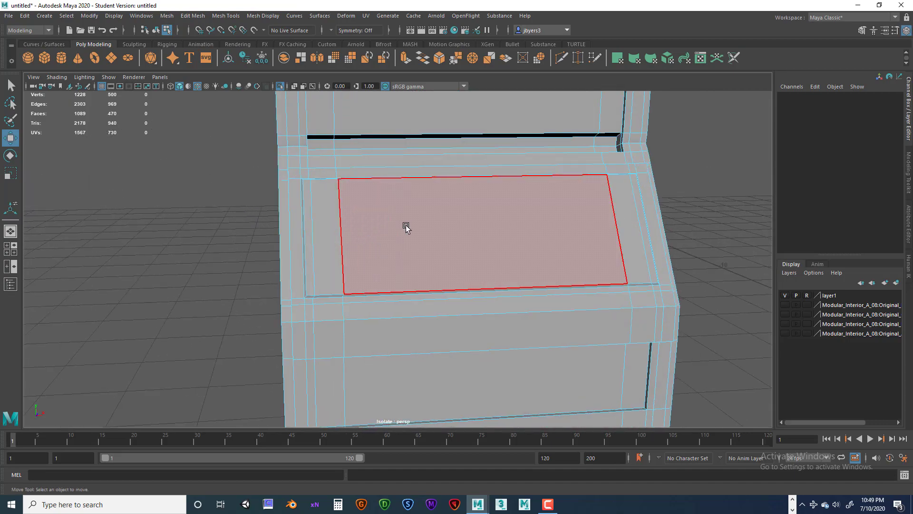
{"action": "right_click_drag", "start_coordinate": [409, 224], "coordinate": [410, 252]}
{"action": "left_click_drag", "start_coordinate": [414, 234], "coordinate": [431, 236], "text": "alt"}
{"action": "left_click_drag", "start_coordinate": [374, 232], "coordinate": [357, 224], "text": "alt"}
{"action": "right_click_drag", "start_coordinate": [352, 219], "coordinate": [351, 220]}
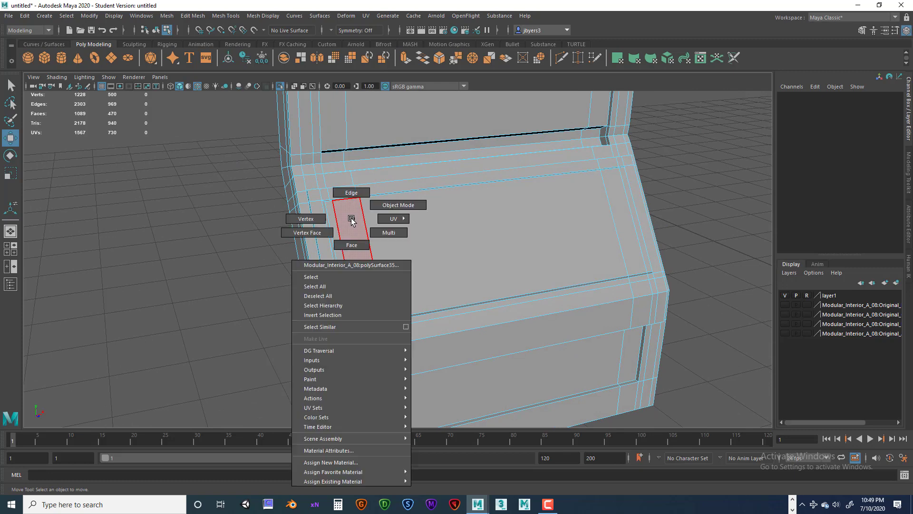
{"action": "right_click_drag", "start_coordinate": [340, 276], "coordinate": [339, 277]}
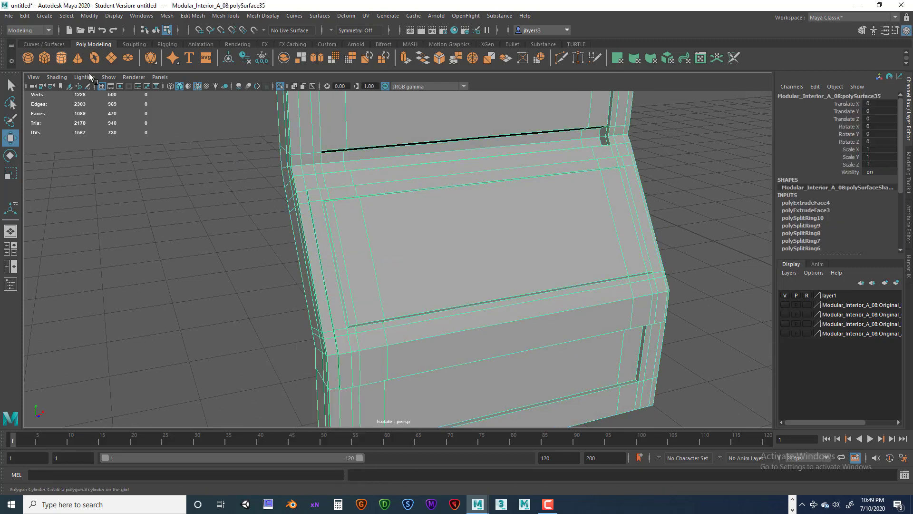
{"action": "right_click_drag", "start_coordinate": [381, 192], "coordinate": [336, 209], "text": "shift"}
{"action": "left_click_drag", "start_coordinate": [332, 209], "coordinate": [332, 209]}
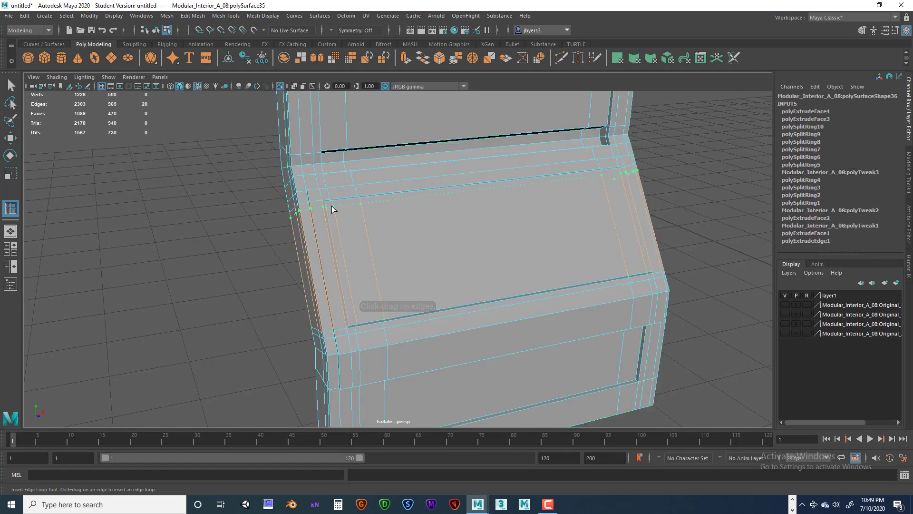
{"action": "left_click", "coordinate": [356, 317]}
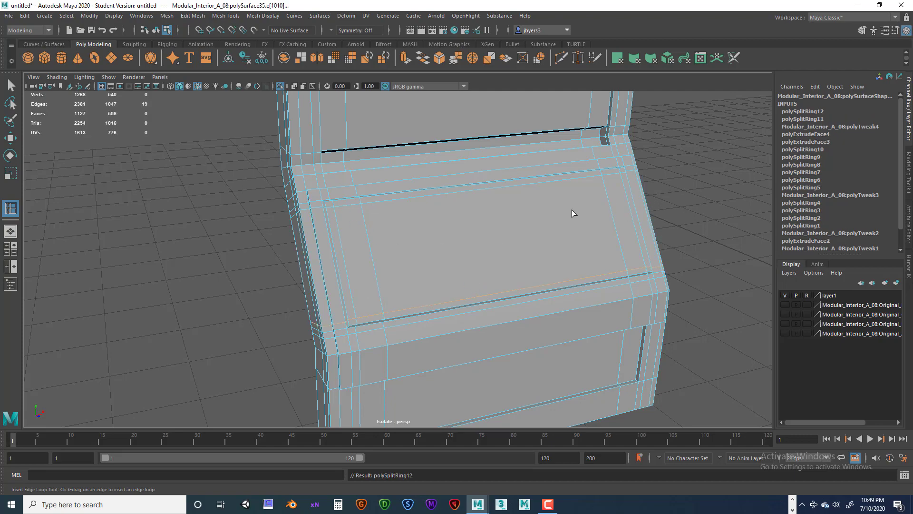
{"action": "mouse_move", "coordinate": [565, 227]}
{"action": "left_mouse_down", "text": "alt"}
{"action": "mouse_move", "coordinate": [483, 210]}
{"action": "mouse_move", "coordinate": [555, 215]}
{"action": "left_mouse_up", "text": "alt"}
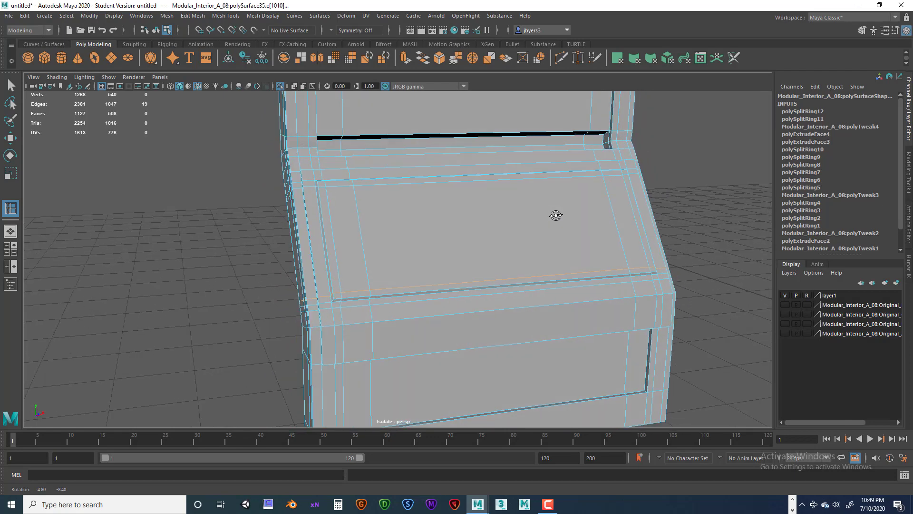
Extrude the three inner panel faces of the lower slope inward, with a Local Translate Z of about -0.228.
{"action": "right_click_drag", "start_coordinate": [408, 202], "coordinate": [419, 221]}
{"action": "left_click", "coordinate": [383, 215]}
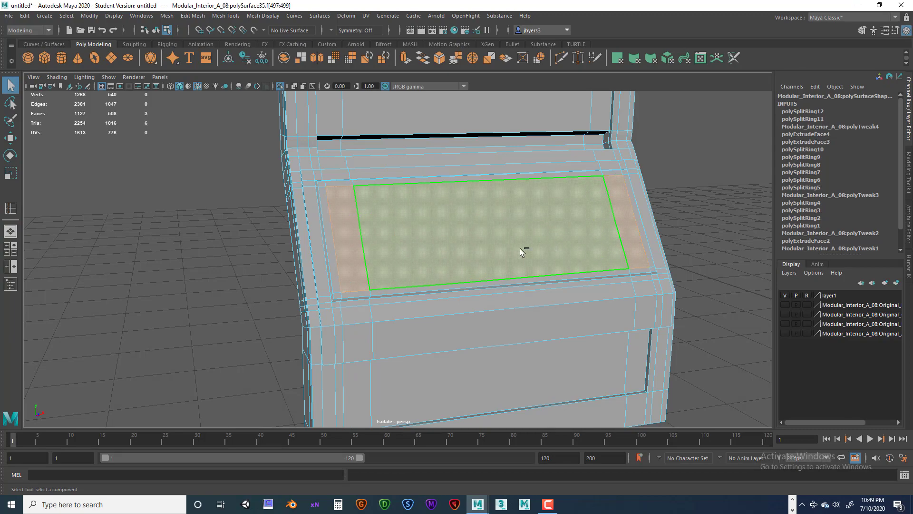
{"action": "left_click_drag", "start_coordinate": [519, 237], "coordinate": [199, 163], "text": "alt"}
{"action": "left_click_drag", "start_coordinate": [337, 218], "coordinate": [528, 241], "text": "alt"}
{"action": "scroll", "coordinate": [396, 226], "scroll_direction": "up", "scroll_amount": 5}
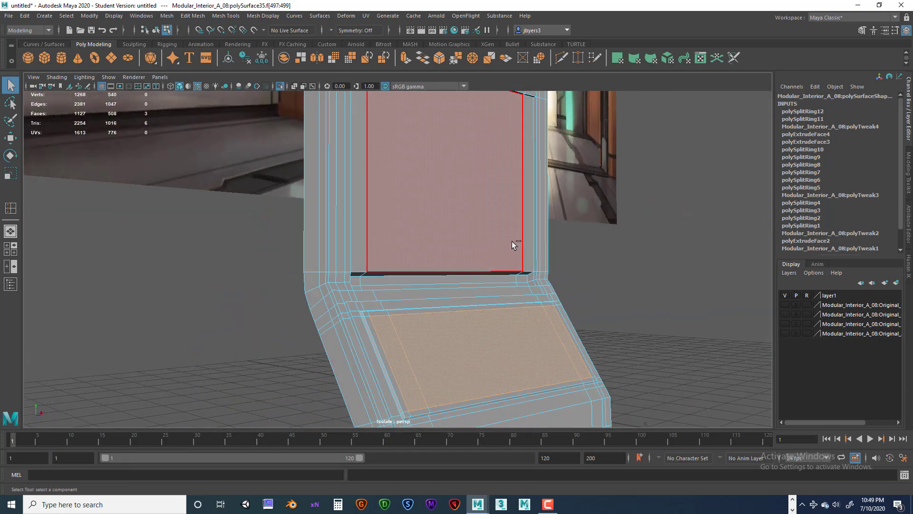
{"action": "key", "text": "ctrl+e"}
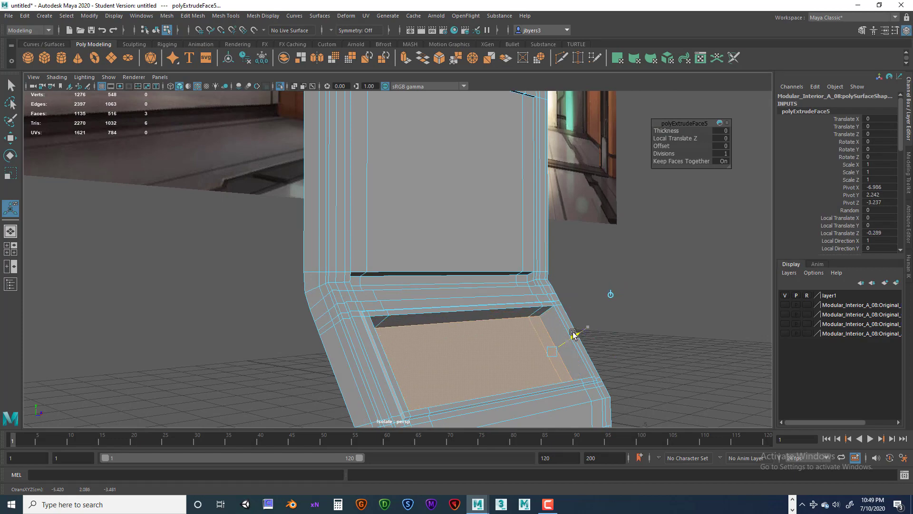
{"action": "left_click_drag", "start_coordinate": [566, 331], "coordinate": [402, 292], "text": "alt"}
{"action": "scroll", "coordinate": [418, 316], "scroll_direction": "down", "scroll_amount": 5}
{"action": "middle_click_drag", "start_coordinate": [402, 293], "coordinate": [454, 355], "text": "alt"}
{"action": "left_click_drag", "start_coordinate": [454, 355], "coordinate": [483, 311], "text": "alt"}
{"action": "middle_click_drag", "start_coordinate": [483, 312], "coordinate": [485, 280], "text": "alt"}
{"action": "left_click_drag", "start_coordinate": [522, 324], "coordinate": [505, 234], "text": "alt"}
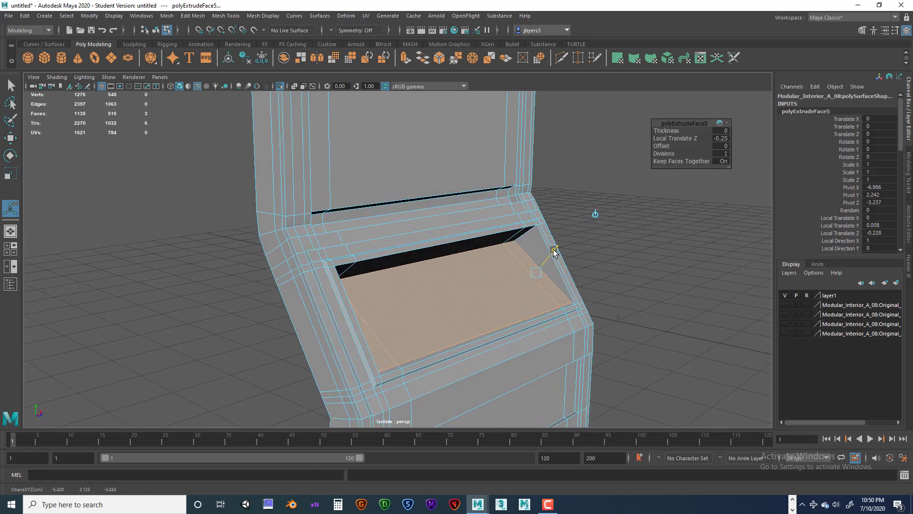
{"action": "left_click_drag", "start_coordinate": [553, 251], "coordinate": [469, 256], "text": "alt"}
Leave face mode, clear the selection and compare the recessed slope panel with the concept image.
{"action": "right_click_drag", "start_coordinate": [468, 257], "coordinate": [356, 279], "text": "alt"}
{"action": "left_click_drag", "start_coordinate": [356, 279], "coordinate": [256, 181], "text": "alt"}
{"action": "left_click_drag", "start_coordinate": [417, 253], "coordinate": [508, 296], "text": "alt"}
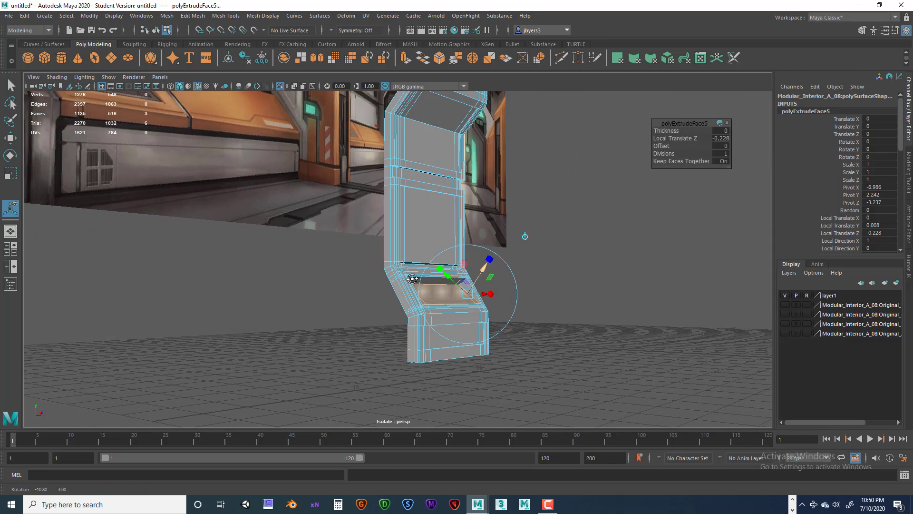
{"action": "left_click_drag", "start_coordinate": [377, 277], "coordinate": [432, 285], "text": "alt"}
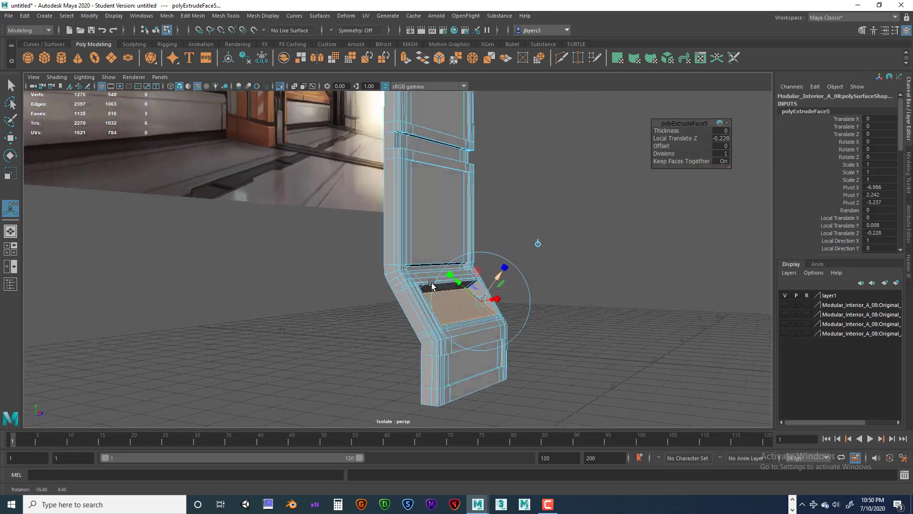
{"action": "right_click_drag", "start_coordinate": [394, 241], "coordinate": [442, 228]}
{"action": "left_click", "coordinate": [516, 273]}
{"action": "left_click_drag", "start_coordinate": [497, 287], "coordinate": [468, 288], "text": "alt"}
{"action": "left_click_drag", "start_coordinate": [402, 293], "coordinate": [415, 275], "text": "alt"}
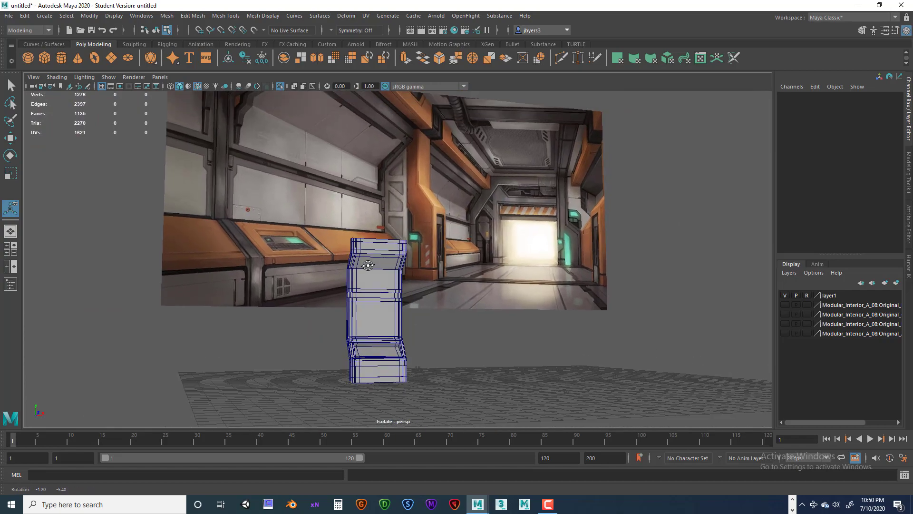
{"action": "scroll", "coordinate": [368, 264], "scroll_direction": "up", "scroll_amount": 10}
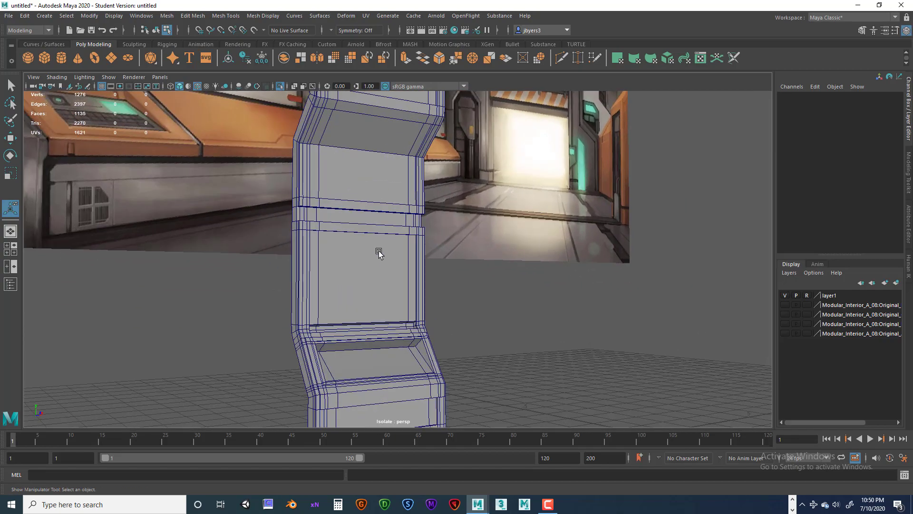
{"action": "middle_click_drag", "start_coordinate": [379, 252], "coordinate": [394, 220], "text": "alt"}
{"action": "left_click_drag", "start_coordinate": [393, 220], "coordinate": [375, 239], "text": "alt"}
{"action": "middle_click_drag", "start_coordinate": [374, 238], "coordinate": [375, 229], "text": "alt"}
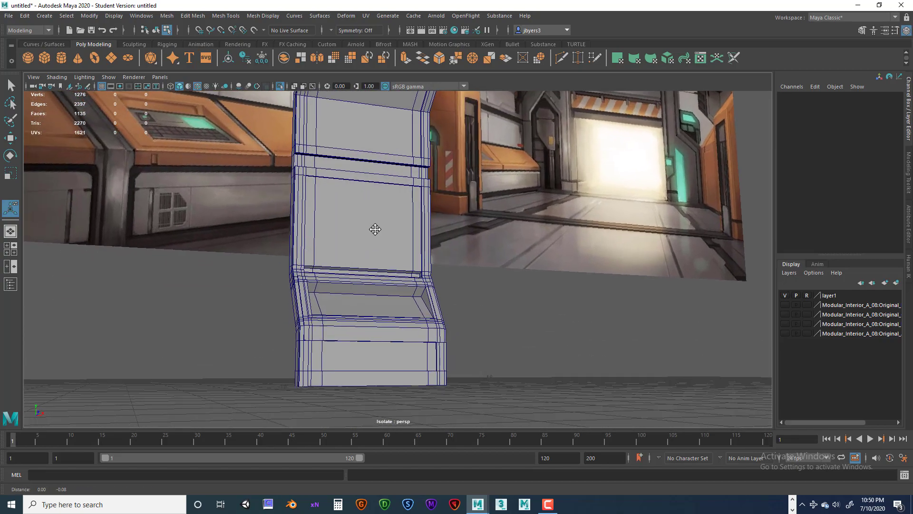
{"action": "left_click_drag", "start_coordinate": [375, 229], "coordinate": [391, 232], "text": "alt"}
Undo the deselection and examine the recess from the front and below alongside the concept image's lower wall.
{"action": "key", "text": "ctrl+z"}
{"action": "left_click_drag", "start_coordinate": [425, 309], "coordinate": [436, 326], "text": "alt"}
{"action": "scroll", "coordinate": [342, 310], "scroll_direction": "up", "scroll_amount": 5}
{"action": "scroll", "coordinate": [485, 239], "scroll_direction": "down", "scroll_amount": 5}
{"action": "scroll", "coordinate": [421, 321], "scroll_direction": "up", "scroll_amount": 4}
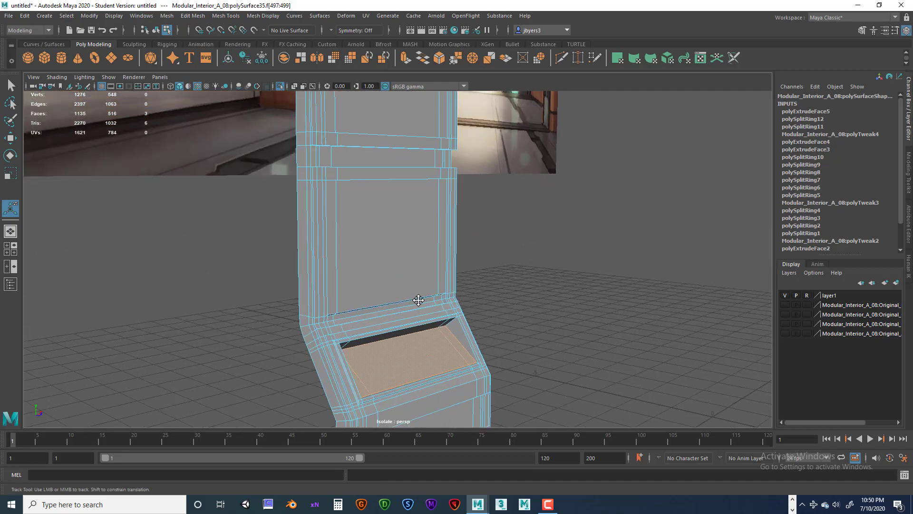
{"action": "left_click_drag", "start_coordinate": [427, 305], "coordinate": [164, 194], "text": "alt"}
{"action": "middle_click_drag", "start_coordinate": [141, 151], "coordinate": [175, 189], "text": "alt"}
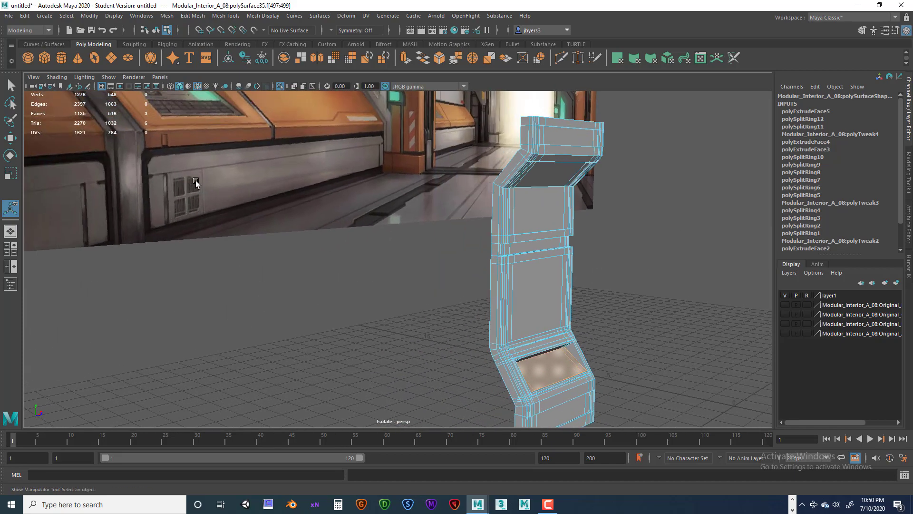
{"action": "scroll", "coordinate": [176, 191], "scroll_direction": "up", "scroll_amount": 3}
{"action": "left_click_drag", "start_coordinate": [304, 220], "coordinate": [219, 148], "text": "alt"}
{"action": "scroll", "coordinate": [210, 141], "scroll_direction": "up", "scroll_amount": 6}
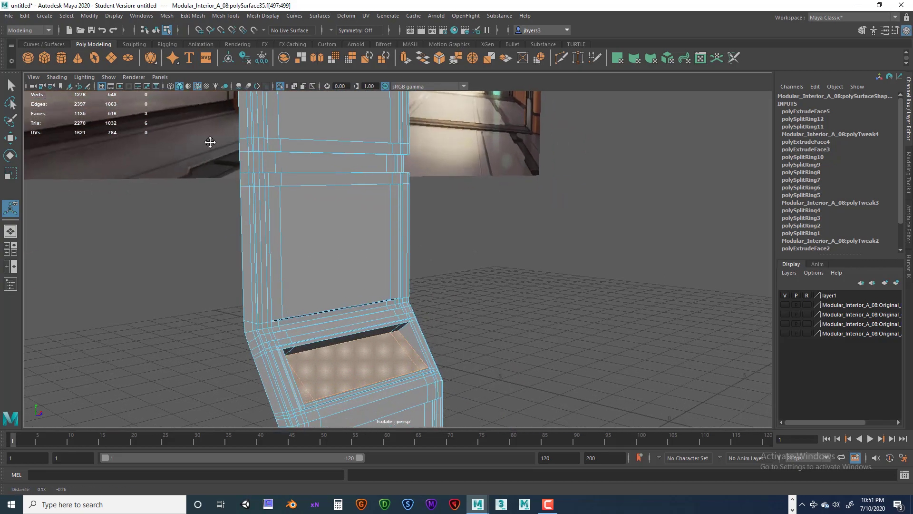
{"action": "mouse_move", "coordinate": [267, 164]}
{"action": "left_mouse_down", "text": "alt"}
{"action": "mouse_move", "coordinate": [251, 161]}
{"action": "mouse_move", "coordinate": [239, 185]}
{"action": "mouse_move", "coordinate": [249, 167]}
{"action": "left_mouse_up", "text": "alt"}
{"action": "mouse_move", "coordinate": [250, 167]}
{"action": "middle_mouse_down", "text": "alt"}
{"action": "mouse_move", "coordinate": [244, 173]}
{"action": "mouse_move", "coordinate": [271, 212]}
{"action": "mouse_move", "coordinate": [226, 180]}
{"action": "mouse_move", "coordinate": [233, 165]}
{"action": "mouse_move", "coordinate": [256, 171]}
{"action": "middle_mouse_up", "text": "alt"}
{"action": "middle_click_drag", "start_coordinate": [193, 153], "coordinate": [104, 106], "text": "alt"}
{"action": "scroll", "coordinate": [308, 232], "scroll_direction": "up", "scroll_amount": 2}
{"action": "middle_click_drag", "start_coordinate": [308, 232], "coordinate": [279, 169], "text": "alt"}
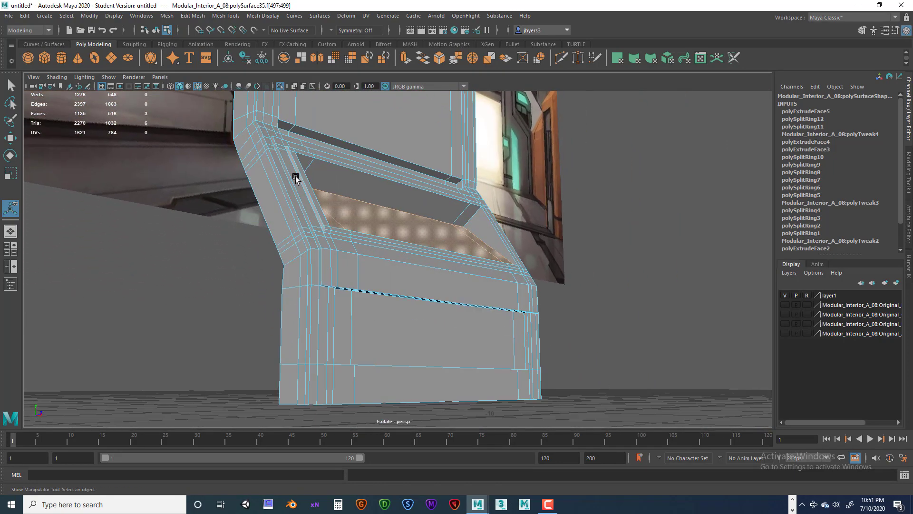
{"action": "left_click_drag", "start_coordinate": [295, 176], "coordinate": [281, 207], "text": "alt"}
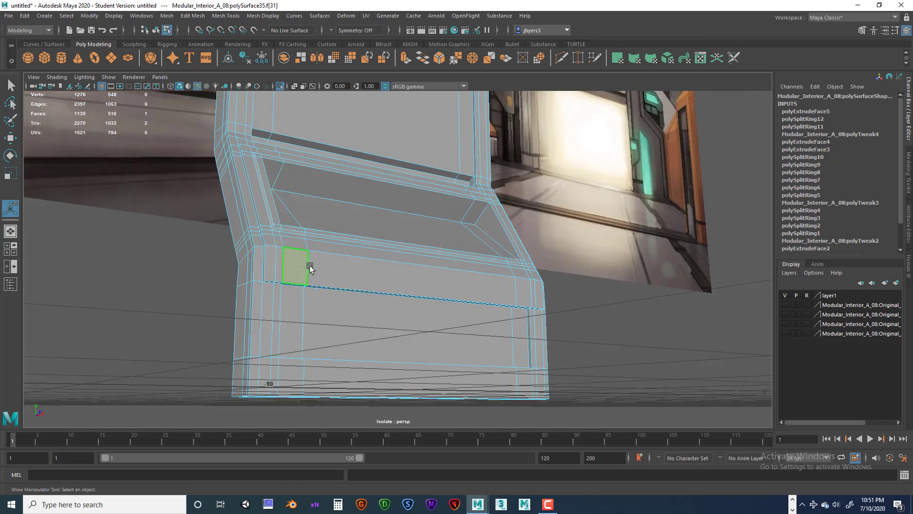
Inspect the band below the slope and the groove beneath it up close, around the small face near its end.
{"action": "left_click_drag", "start_coordinate": [309, 266], "coordinate": [330, 251], "text": "alt"}
{"action": "scroll", "coordinate": [322, 245], "scroll_direction": "up", "scroll_amount": 3}
{"action": "middle_click_drag", "start_coordinate": [321, 244], "coordinate": [336, 290], "text": "alt"}
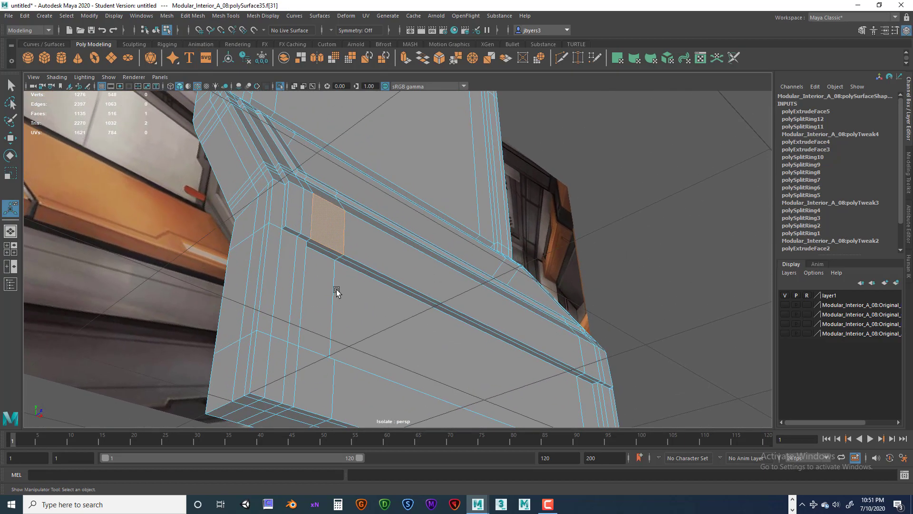
{"action": "left_click_drag", "start_coordinate": [336, 290], "coordinate": [316, 305], "text": "alt"}
{"action": "middle_click_drag", "start_coordinate": [316, 306], "coordinate": [372, 220], "text": "alt"}
{"action": "left_click_drag", "start_coordinate": [373, 220], "coordinate": [362, 204], "text": "alt"}
{"action": "scroll", "coordinate": [345, 199], "scroll_direction": "up", "scroll_amount": 3}
{"action": "middle_click_drag", "start_coordinate": [314, 200], "coordinate": [350, 249], "text": "alt"}
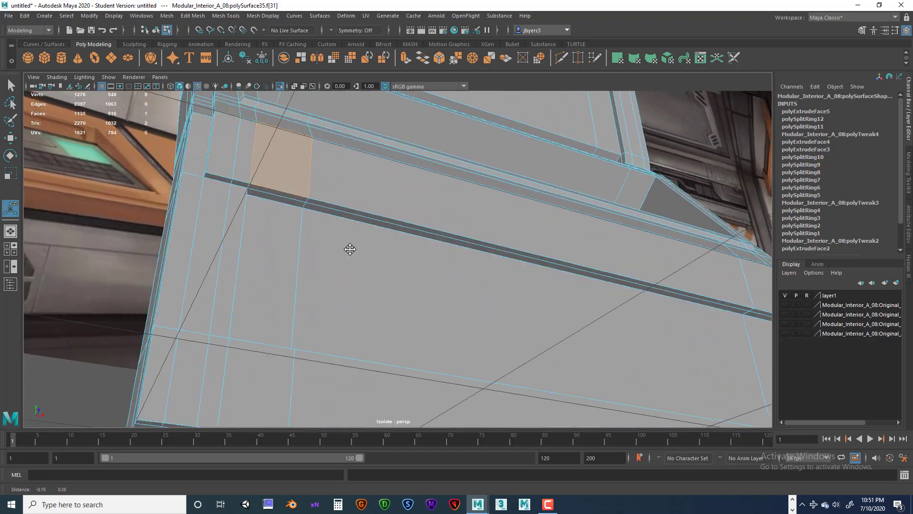
{"action": "left_click_drag", "start_coordinate": [350, 249], "coordinate": [356, 249], "text": "alt"}
{"action": "left_click_drag", "start_coordinate": [334, 191], "coordinate": [363, 235], "text": "alt"}
{"action": "scroll", "coordinate": [362, 235], "scroll_direction": "down", "scroll_amount": 10}
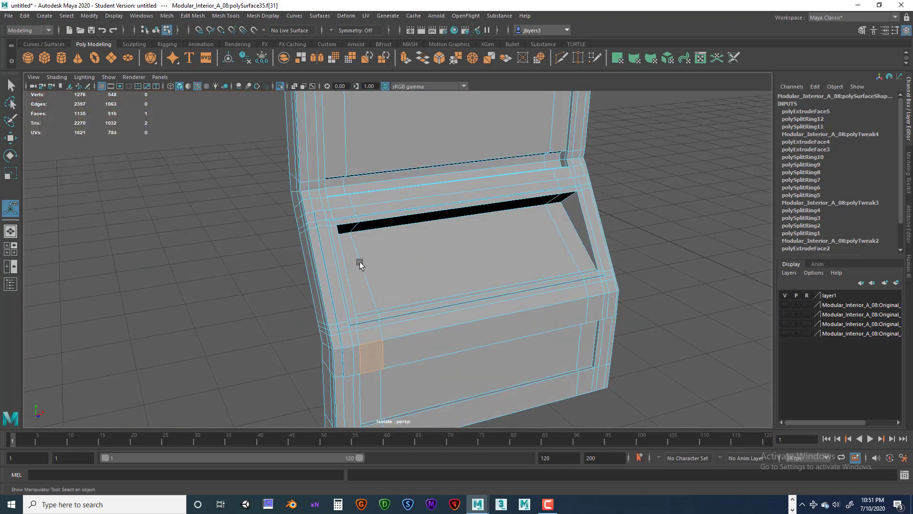
{"action": "middle_click_drag", "start_coordinate": [360, 264], "coordinate": [335, 196], "text": "alt"}
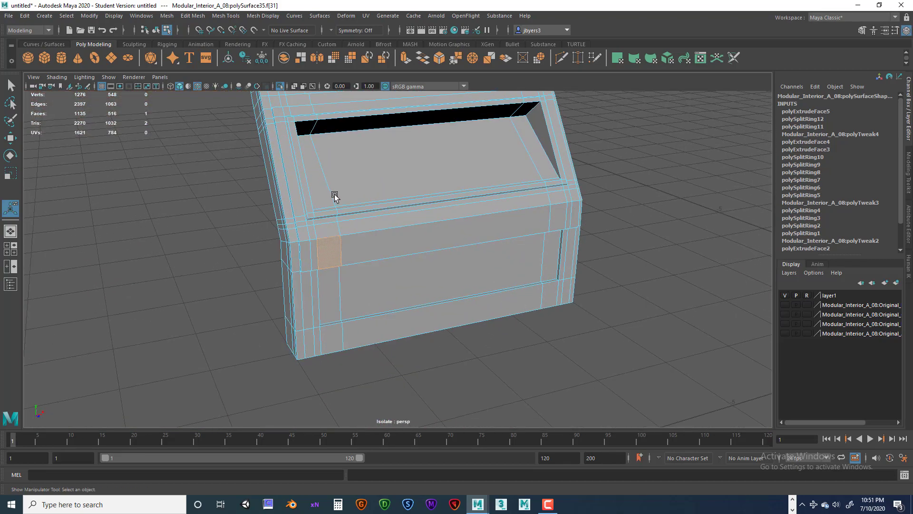
Insert two horizontal edge loops in the narrow band below the slope, one near its upper edge and one near its lower edge.
{"action": "right_click_drag", "start_coordinate": [356, 234], "coordinate": [337, 291]}
{"action": "left_click_drag", "start_coordinate": [345, 243], "coordinate": [343, 238], "text": "alt"}
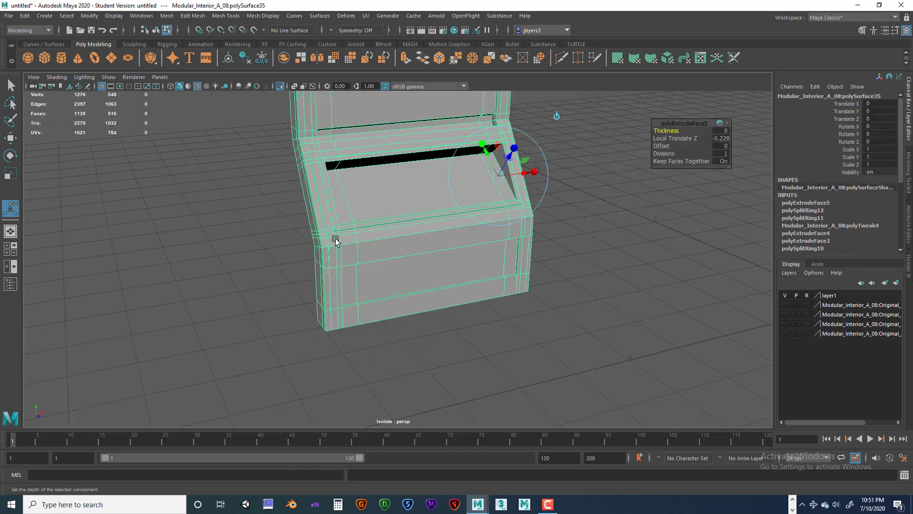
{"action": "left_click_drag", "start_coordinate": [171, 149], "coordinate": [210, 216], "text": "alt"}
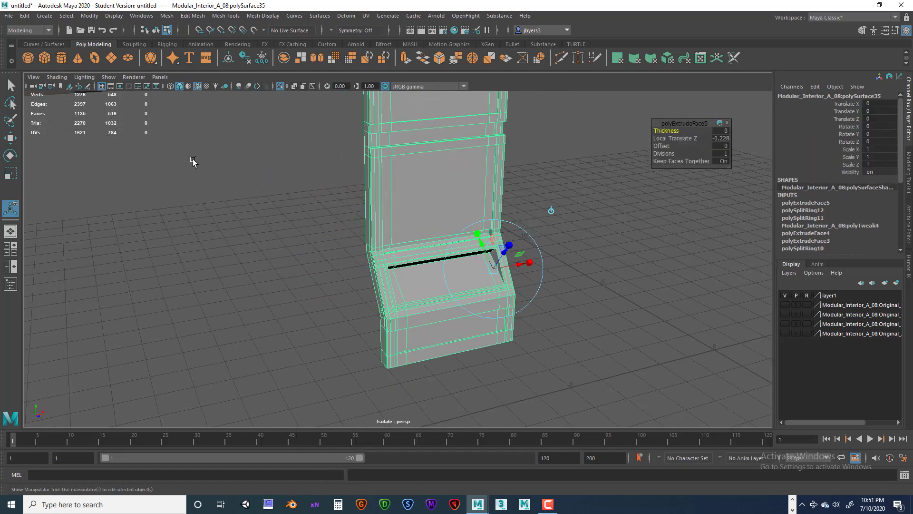
{"action": "left_click_drag", "start_coordinate": [192, 162], "coordinate": [216, 181], "text": "alt"}
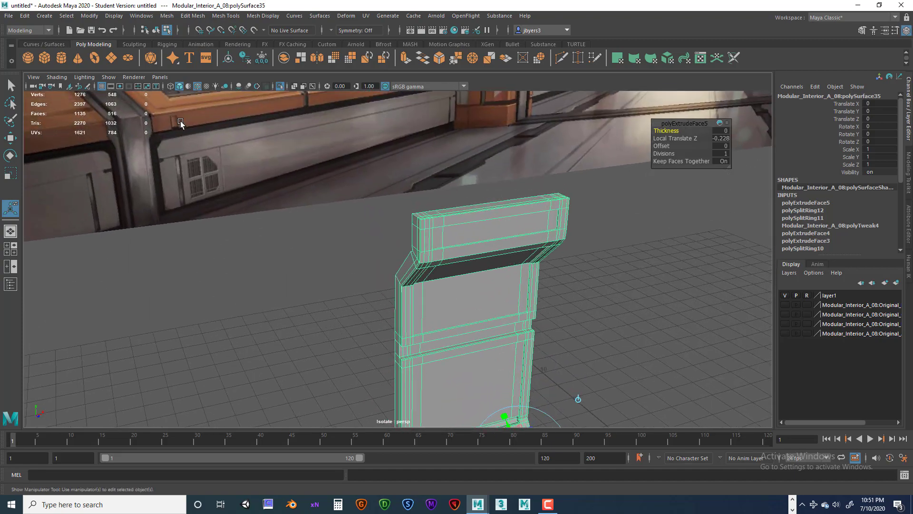
{"action": "left_click_drag", "start_coordinate": [181, 120], "coordinate": [297, 201], "text": "alt"}
{"action": "scroll", "coordinate": [377, 271], "scroll_direction": "up", "scroll_amount": 1}
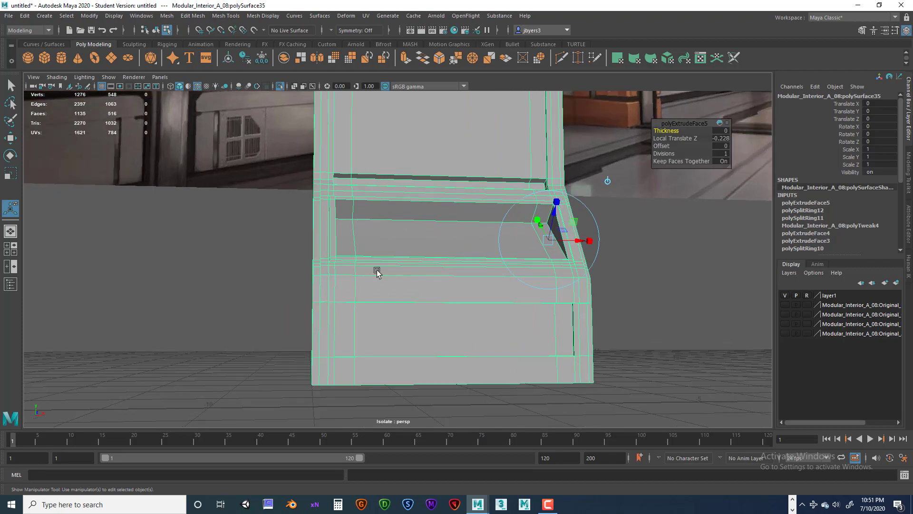
{"action": "right_click_drag", "start_coordinate": [384, 251], "coordinate": [384, 288], "text": "shift"}
{"action": "left_click", "coordinate": [338, 266]}
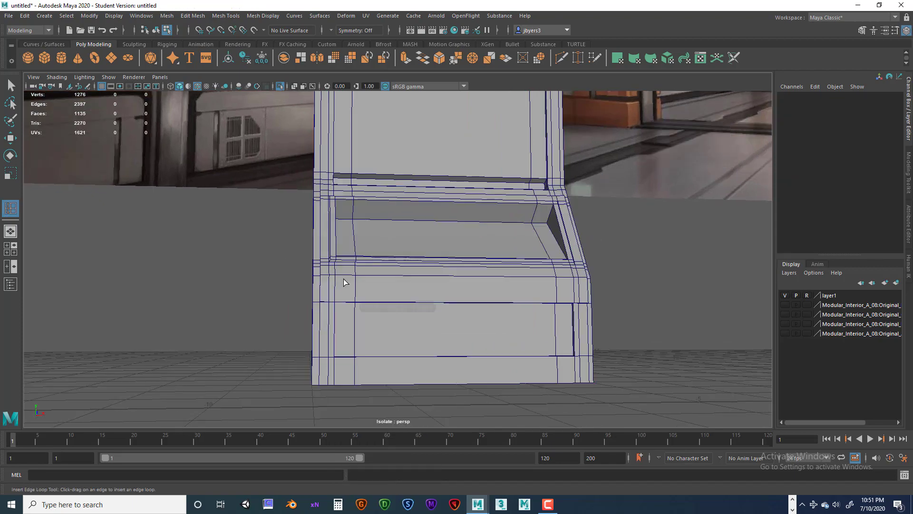
{"action": "left_click_drag", "start_coordinate": [378, 293], "coordinate": [403, 293], "text": "alt"}
{"action": "right_click_drag", "start_coordinate": [405, 294], "coordinate": [504, 307], "text": "alt"}
{"action": "middle_click_drag", "start_coordinate": [391, 269], "coordinate": [405, 249], "text": "alt"}
{"action": "left_click", "coordinate": [373, 275]}
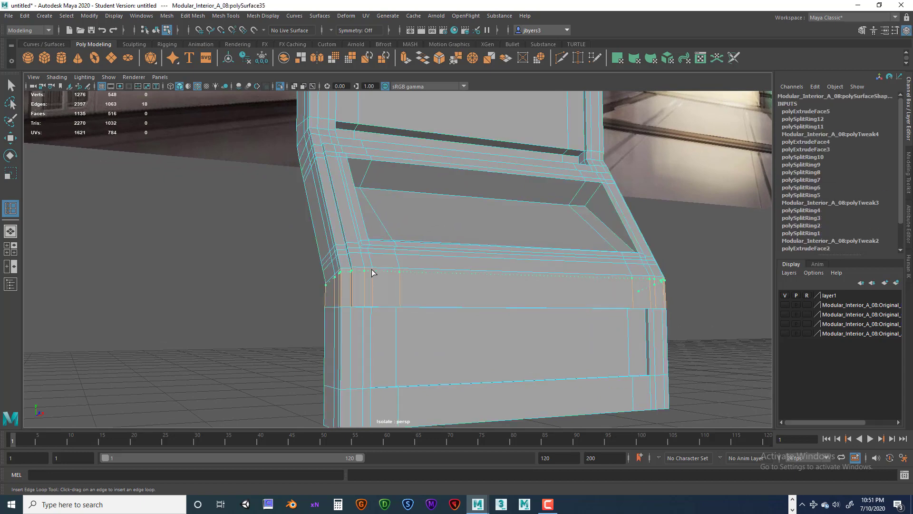
{"action": "left_click_drag", "start_coordinate": [373, 272], "coordinate": [373, 274]}
{"action": "left_click_drag", "start_coordinate": [373, 305], "coordinate": [336, 263]}
Insert a vertical edge loop near the left side of the wall piece, between the inner frame edge and the neighbouring vertical edge.
{"action": "middle_click_drag", "start_coordinate": [370, 257], "coordinate": [518, 286], "text": "alt"}
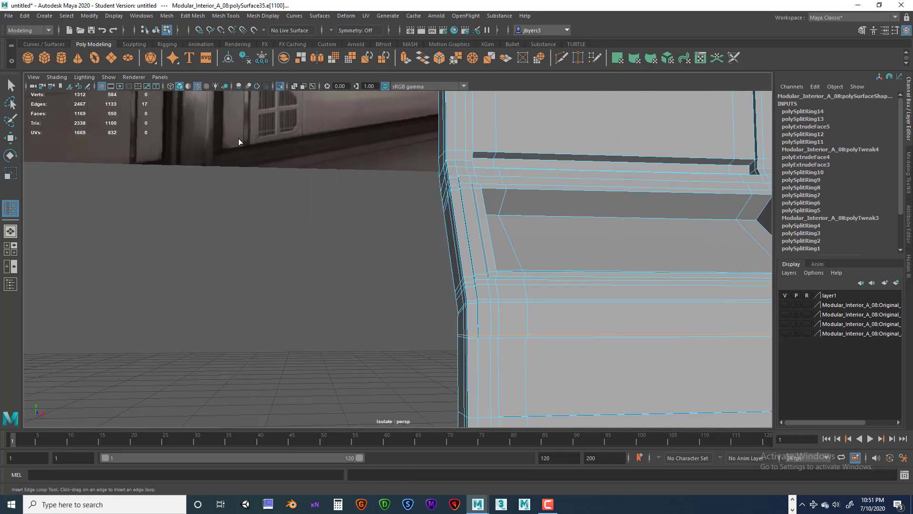
{"action": "middle_click_drag", "start_coordinate": [238, 138], "coordinate": [264, 283], "text": "alt"}
{"action": "right_click_drag", "start_coordinate": [342, 235], "coordinate": [232, 142], "text": "alt"}
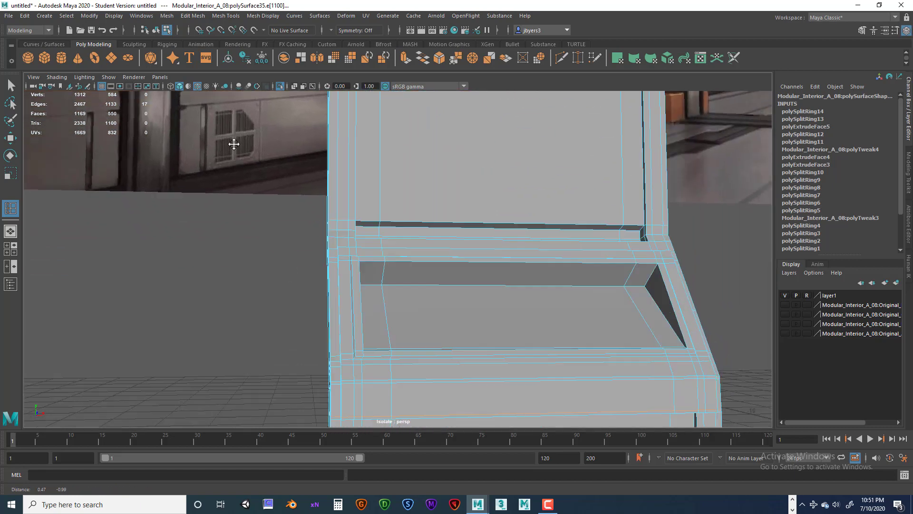
{"action": "middle_click_drag", "start_coordinate": [350, 394], "coordinate": [322, 307], "text": "alt"}
{"action": "left_click_drag", "start_coordinate": [323, 307], "coordinate": [380, 288], "text": "alt"}
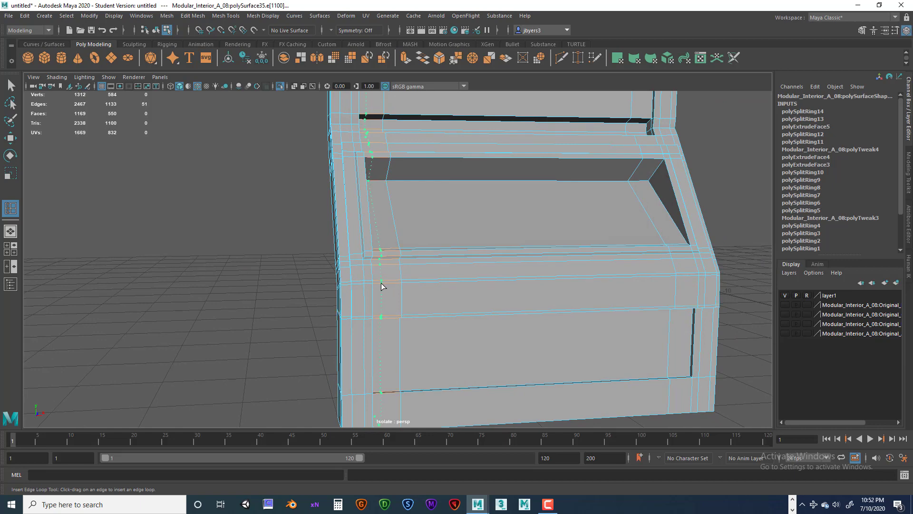
{"action": "left_click", "coordinate": [381, 283]}
Extrude the two small faces near the left end of the band below the slope inward, with a Local Translate Z of -0.02, and deselect.
{"action": "left_click_drag", "start_coordinate": [381, 288], "coordinate": [414, 284], "text": "alt"}
{"action": "right_click_drag", "start_coordinate": [416, 242], "coordinate": [415, 275]}
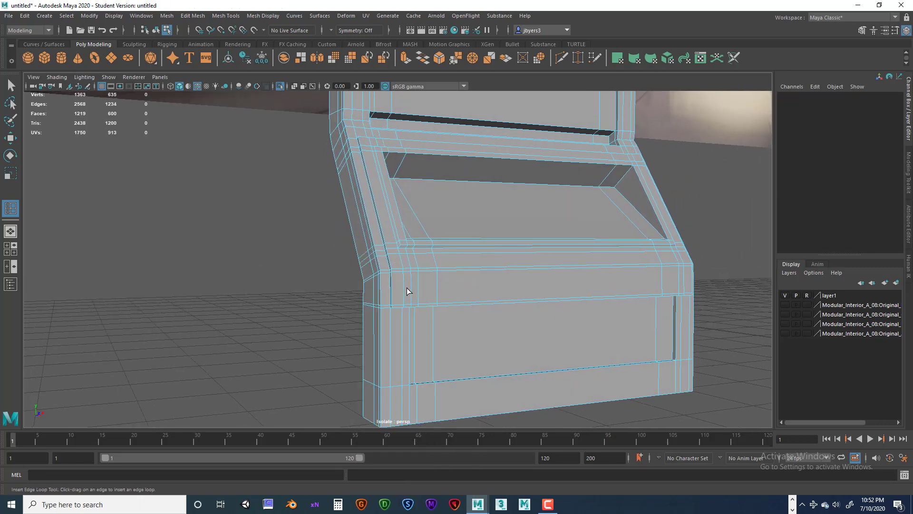
{"action": "key", "text": "q"}
{"action": "left_click", "coordinate": [409, 290]}
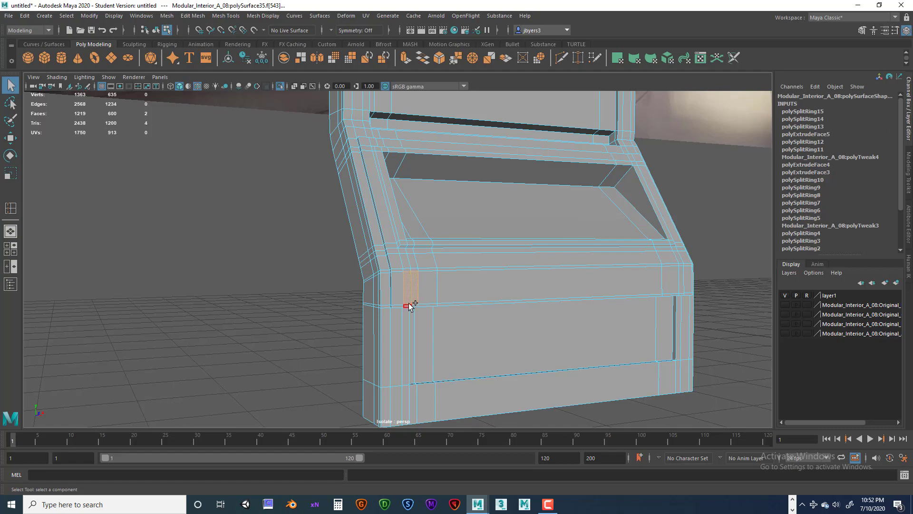
{"action": "left_click_drag", "start_coordinate": [464, 281], "coordinate": [450, 357], "text": "alt"}
{"action": "middle_click_drag", "start_coordinate": [450, 356], "coordinate": [441, 288], "text": "alt"}
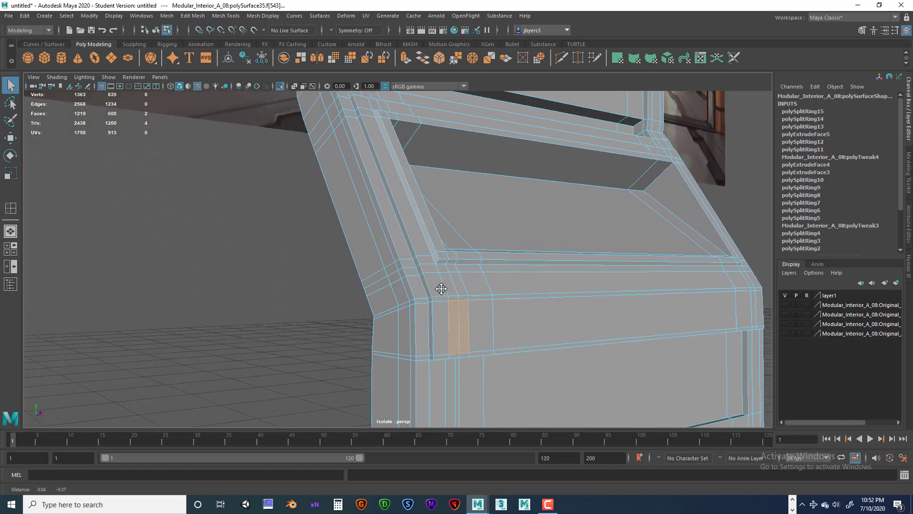
{"action": "right_click_drag", "start_coordinate": [440, 288], "coordinate": [386, 290], "text": "alt"}
{"action": "right_click_drag", "start_coordinate": [266, 157], "coordinate": [238, 147], "text": "alt"}
{"action": "middle_click_drag", "start_coordinate": [238, 147], "coordinate": [192, 167], "text": "alt"}
{"action": "left_click_drag", "start_coordinate": [192, 167], "coordinate": [290, 215], "text": "alt"}
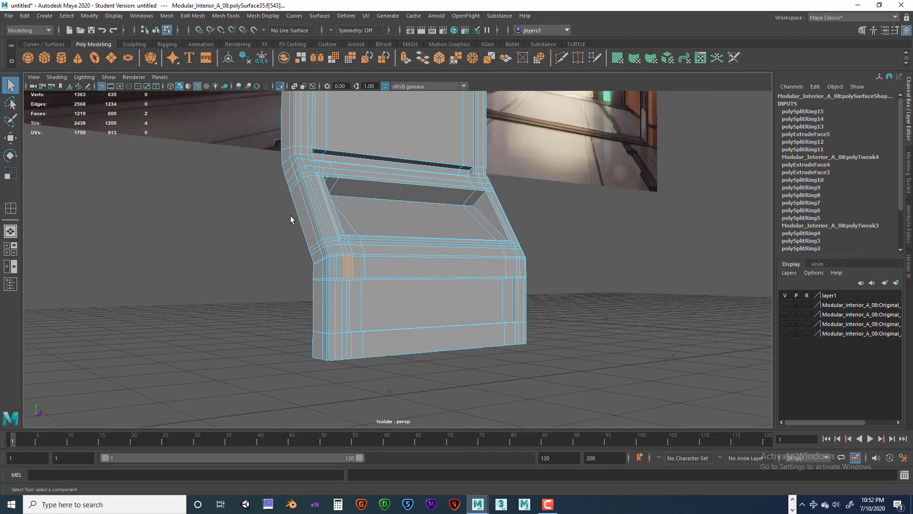
{"action": "key", "text": "ctrl+e"}
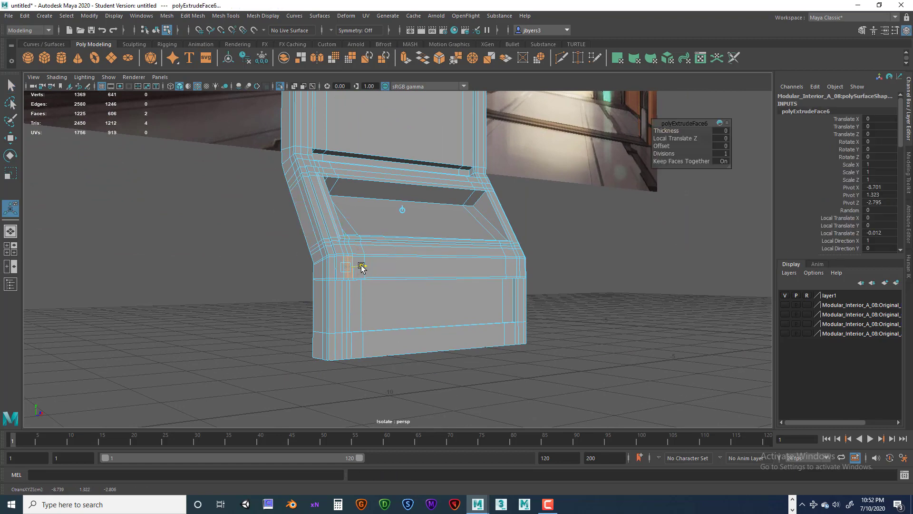
{"action": "left_click_drag", "start_coordinate": [358, 265], "coordinate": [345, 252]}
{"action": "scroll", "coordinate": [352, 283], "scroll_direction": "up", "scroll_amount": 5}
{"action": "left_click_drag", "start_coordinate": [349, 303], "coordinate": [406, 354]}
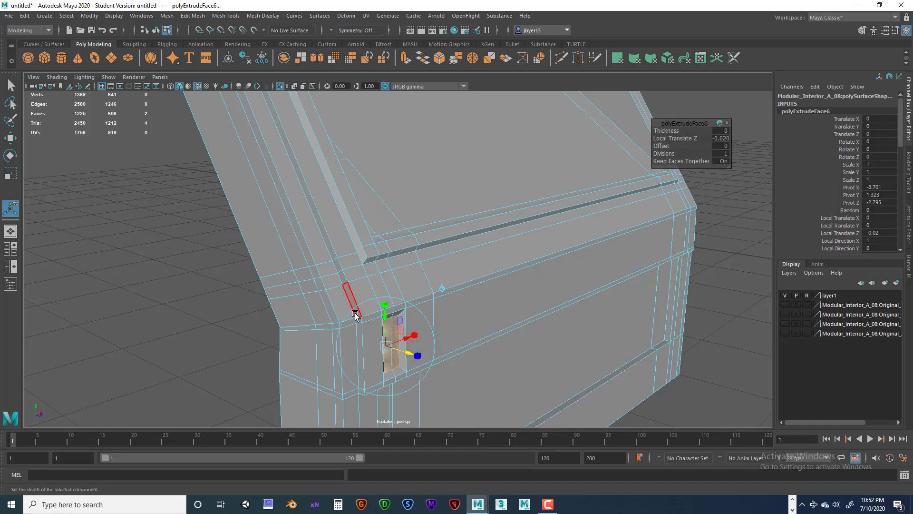
{"action": "right_click_drag", "start_coordinate": [330, 286], "coordinate": [310, 303]}
{"action": "left_click", "coordinate": [175, 315]}
Examine the deselected wall piece from several angles against the concept image.
{"action": "left_click_drag", "start_coordinate": [175, 316], "coordinate": [224, 308], "text": "alt"}
{"action": "scroll", "coordinate": [254, 298], "scroll_direction": "down", "scroll_amount": 3}
{"action": "scroll", "coordinate": [224, 308], "scroll_direction": "down", "scroll_amount": 5}
{"action": "left_click_drag", "start_coordinate": [165, 292], "coordinate": [269, 275], "text": "alt"}
{"action": "scroll", "coordinate": [276, 279], "scroll_direction": "up", "scroll_amount": 6}
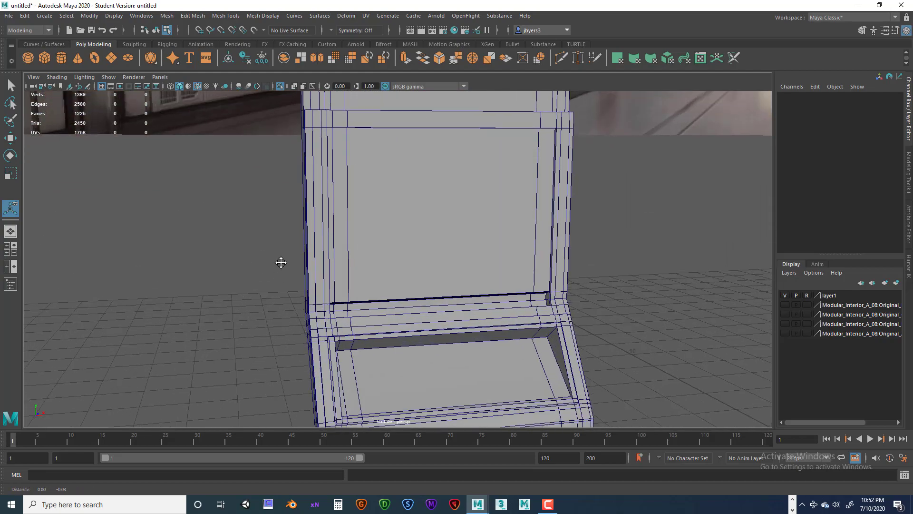
{"action": "middle_click_drag", "start_coordinate": [281, 263], "coordinate": [280, 244], "text": "alt"}
{"action": "left_click_drag", "start_coordinate": [280, 244], "coordinate": [320, 231], "text": "alt"}
{"action": "scroll", "coordinate": [325, 272], "scroll_direction": "down", "scroll_amount": 2}
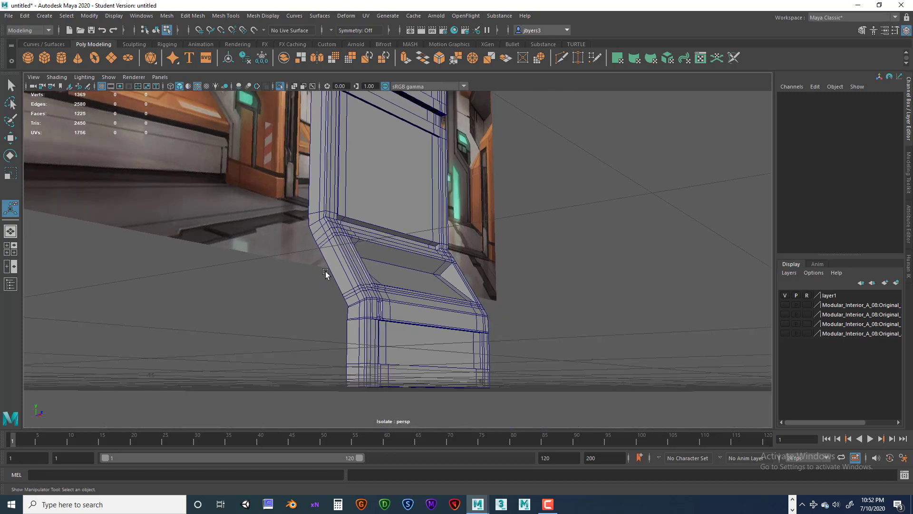
{"action": "left_click_drag", "start_coordinate": [311, 278], "coordinate": [310, 289], "text": "alt"}
{"action": "middle_click_drag", "start_coordinate": [309, 289], "coordinate": [266, 389], "text": "alt"}
{"action": "left_click_drag", "start_coordinate": [266, 389], "coordinate": [249, 396], "text": "alt"}
{"action": "left_click_drag", "start_coordinate": [322, 301], "coordinate": [309, 310], "text": "alt"}
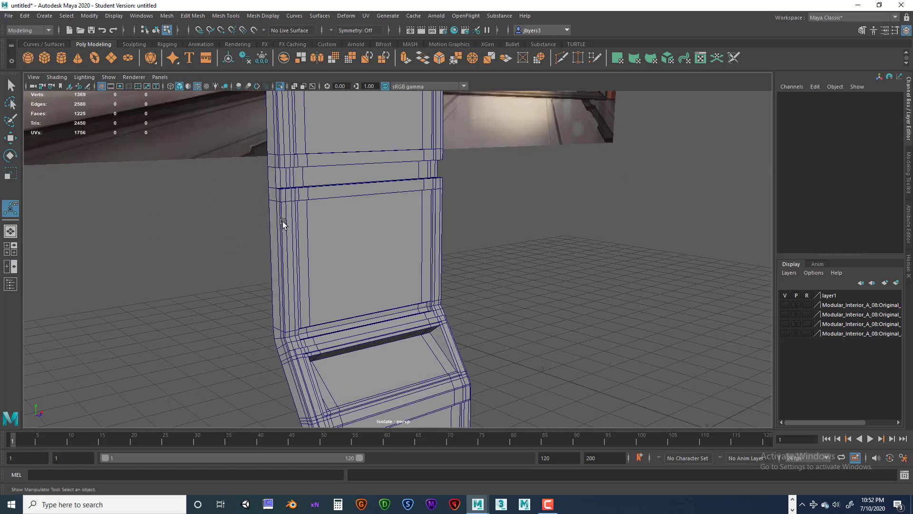
Hide the wireframe overlay on the shaded model and review the whole wall piece.
{"action": "left_click", "coordinate": [199, 87]}
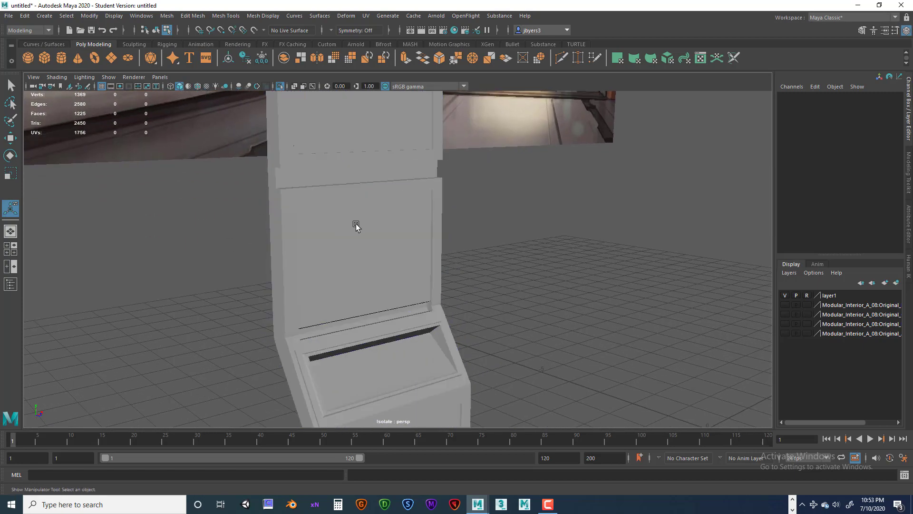
{"action": "scroll", "coordinate": [356, 224], "scroll_direction": "down", "scroll_amount": 2}
{"action": "mouse_move", "coordinate": [357, 224]}
{"action": "left_mouse_down", "text": "alt"}
{"action": "mouse_move", "coordinate": [350, 246]}
{"action": "mouse_move", "coordinate": [347, 195]}
{"action": "mouse_move", "coordinate": [388, 197]}
{"action": "mouse_move", "coordinate": [380, 180]}
{"action": "mouse_move", "coordinate": [388, 187]}
{"action": "mouse_move", "coordinate": [290, 212]}
{"action": "mouse_move", "coordinate": [236, 189]}
{"action": "mouse_move", "coordinate": [381, 204]}
{"action": "mouse_move", "coordinate": [362, 252]}
{"action": "mouse_move", "coordinate": [351, 256]}
{"action": "mouse_move", "coordinate": [369, 259]}
{"action": "mouse_move", "coordinate": [371, 271]}
{"action": "mouse_move", "coordinate": [347, 253]}
{"action": "left_mouse_up", "text": "alt"}
{"action": "middle_click_drag", "start_coordinate": [348, 253], "coordinate": [336, 245], "text": "alt"}
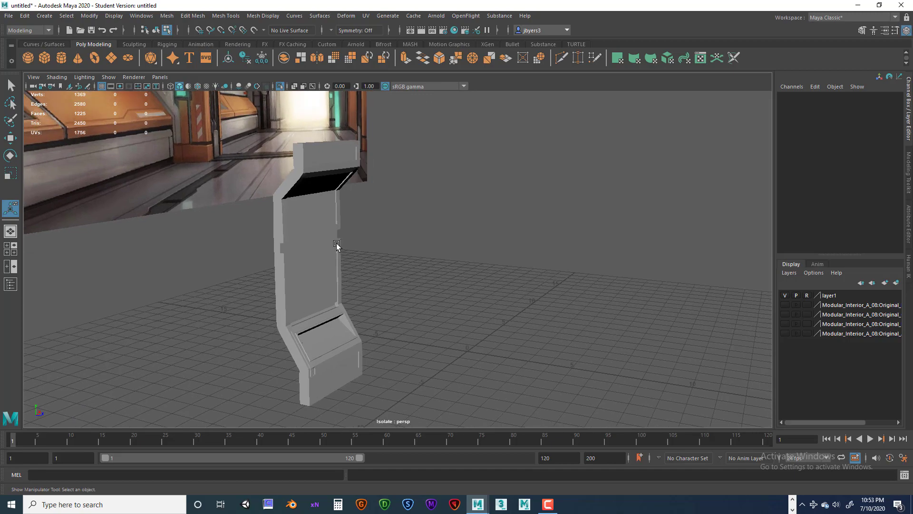
{"action": "left_click_drag", "start_coordinate": [323, 240], "coordinate": [318, 227], "text": "alt"}
{"action": "middle_click_drag", "start_coordinate": [318, 227], "coordinate": [341, 211], "text": "alt"}
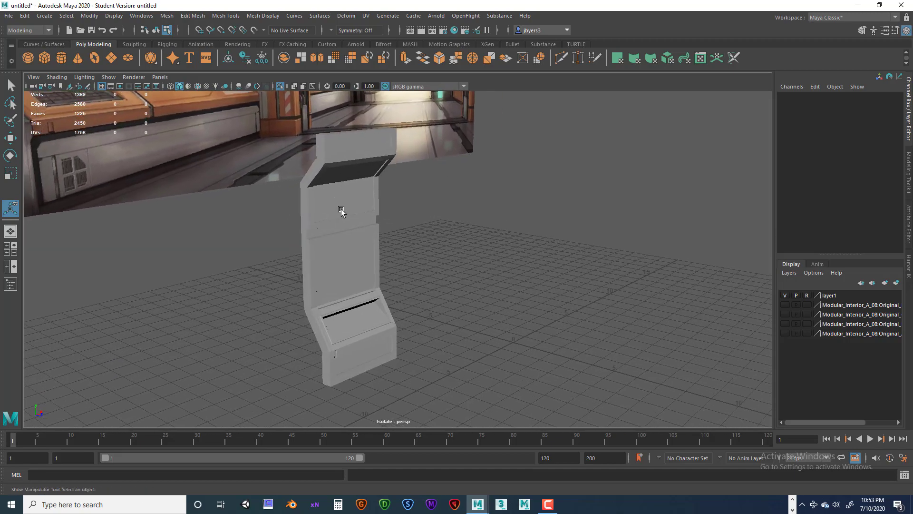